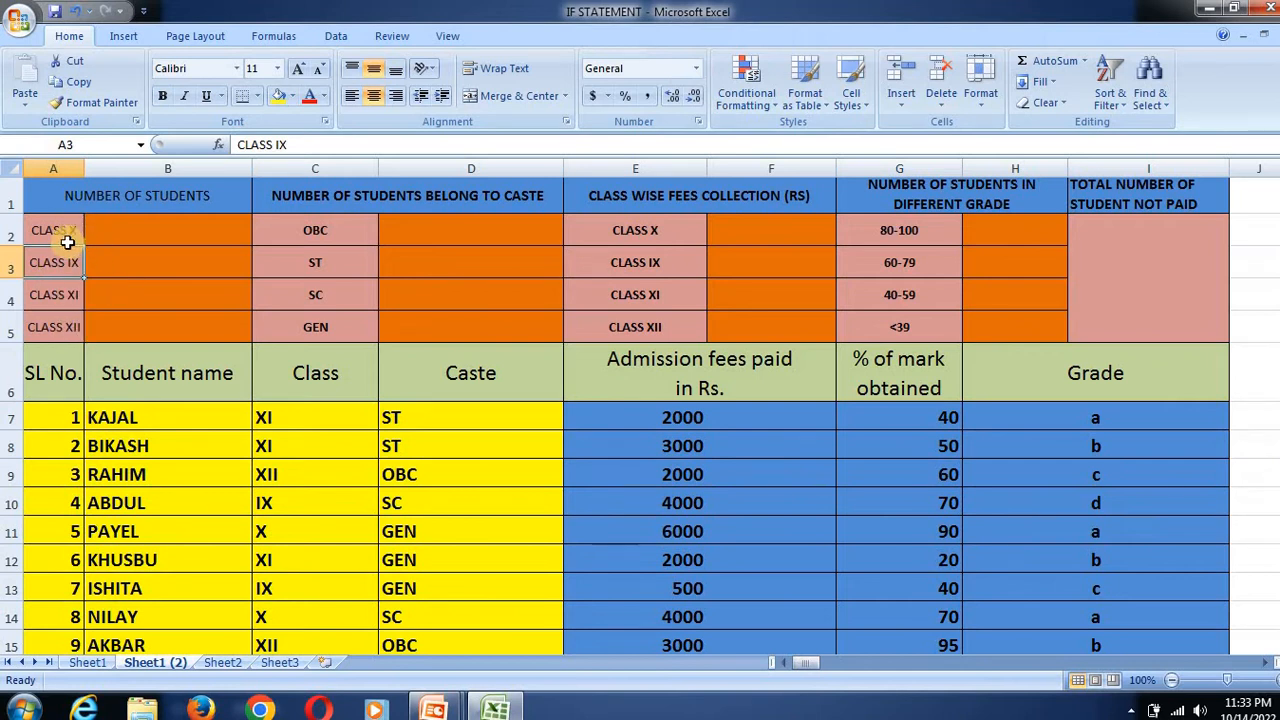
# Examine the summary blocks for class counts, caste counts, class-wise fees, grade ranges and students not paid
pyautogui.moveTo(120, 234); pyautogui.dragTo(131, 320)
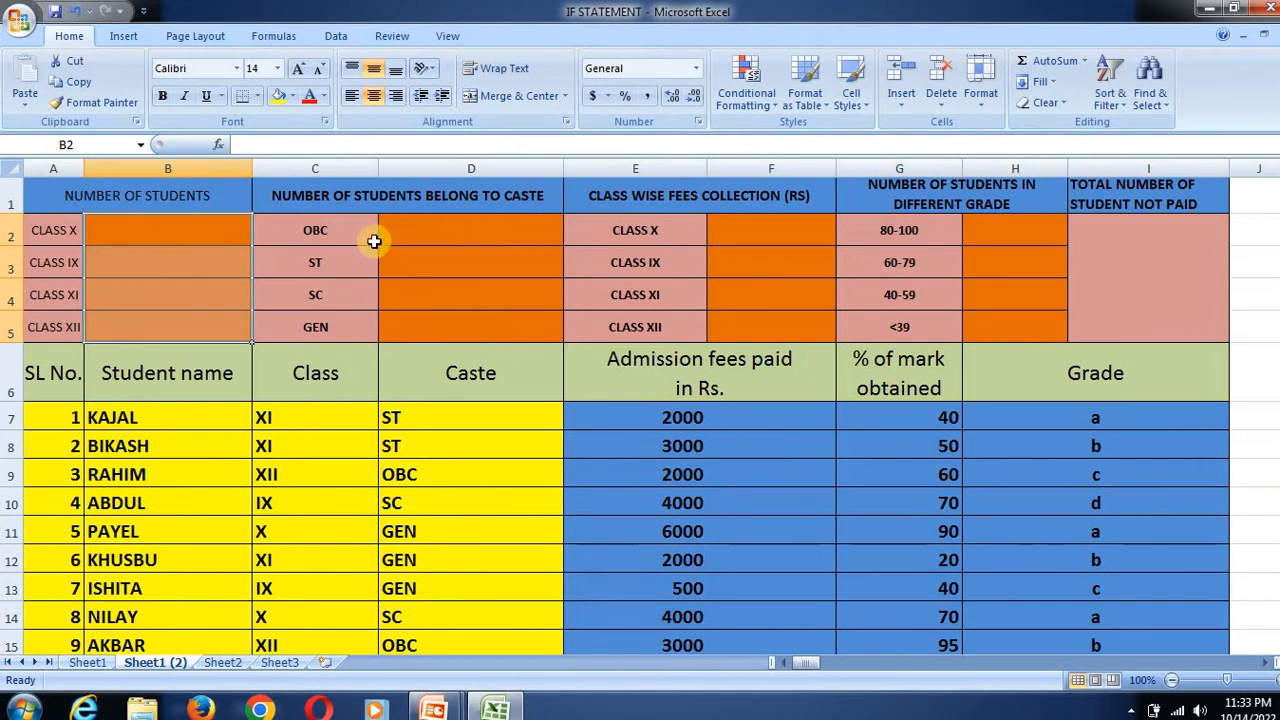
pyautogui.moveTo(356, 233); pyautogui.dragTo(343, 320)
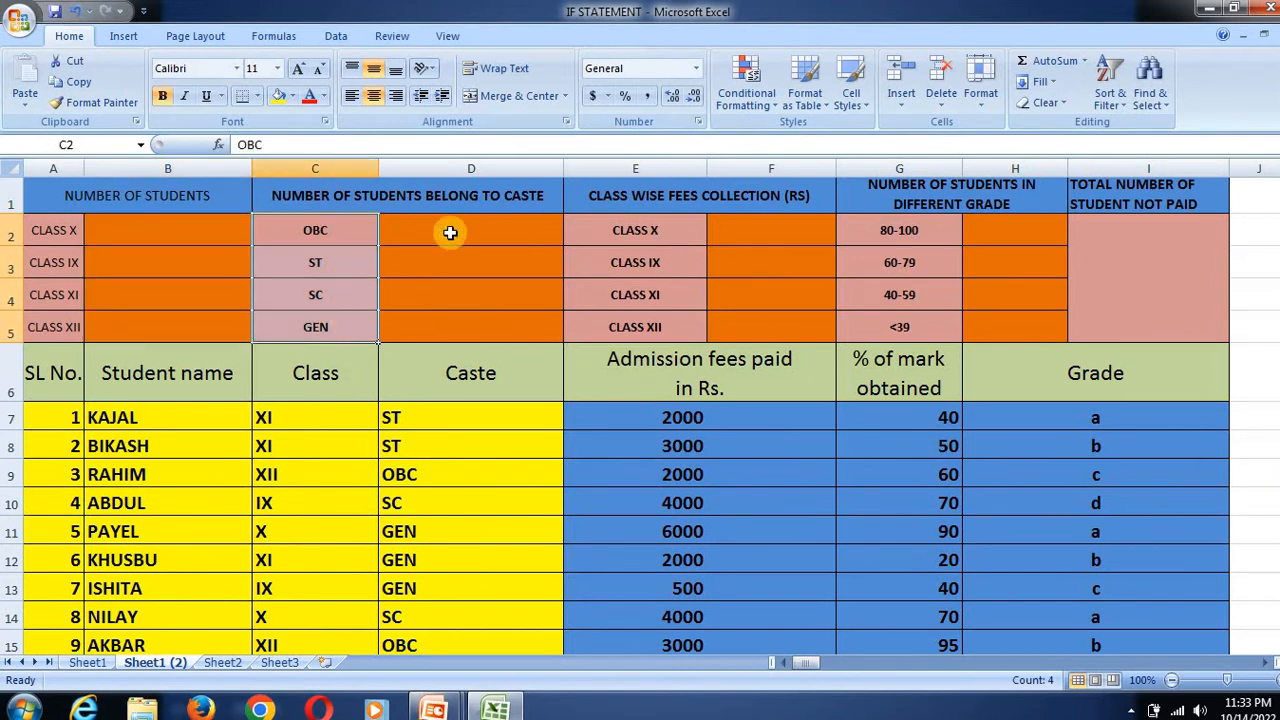
pyautogui.moveTo(451, 231); pyautogui.dragTo(455, 259)
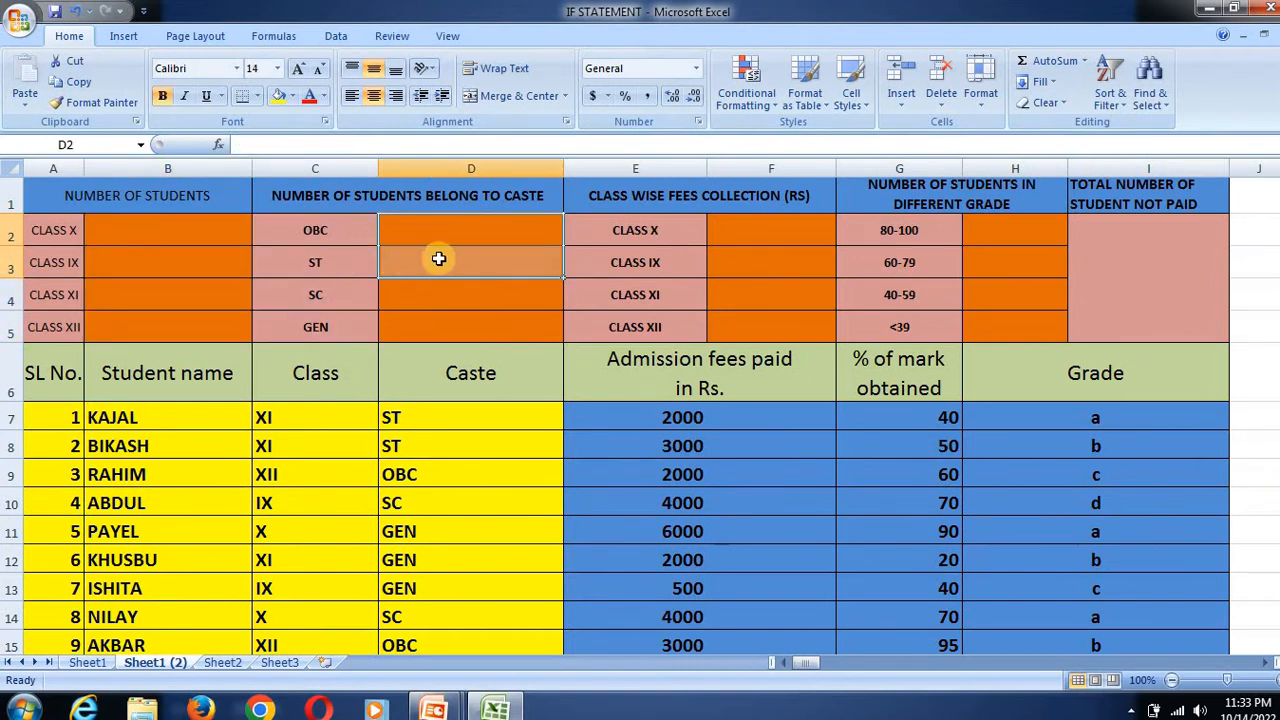
pyautogui.click(748, 234)
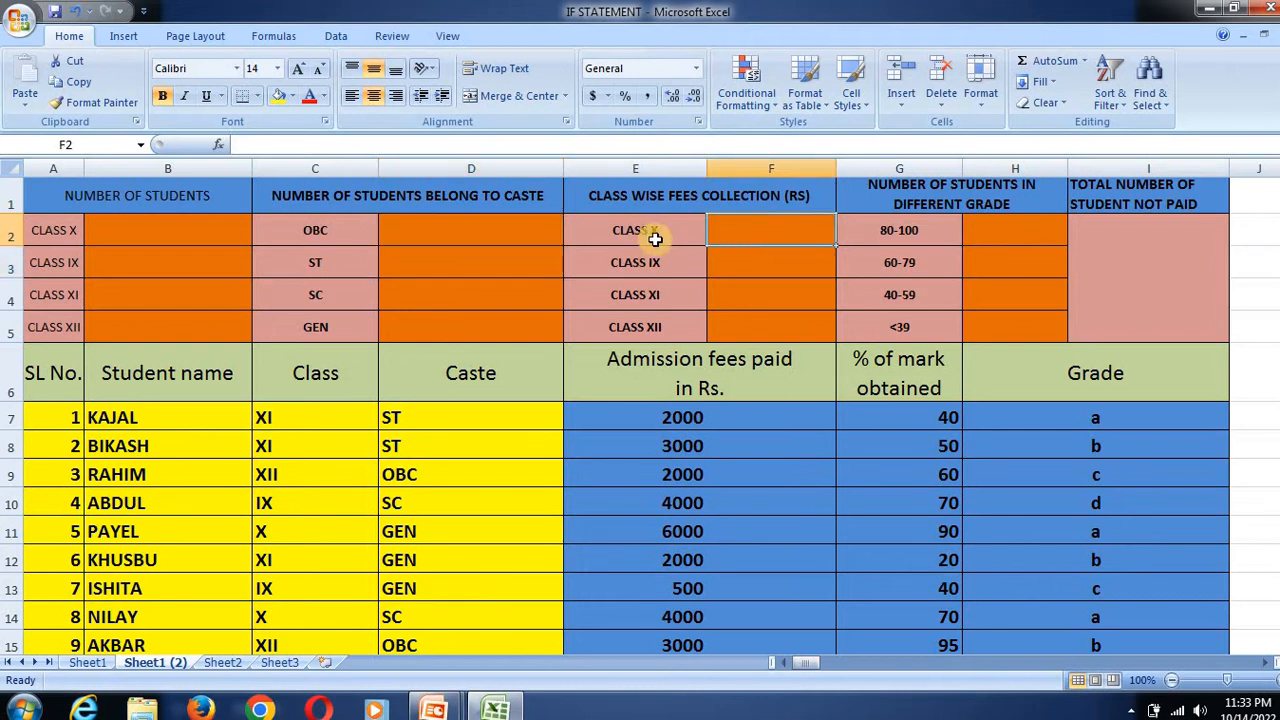
pyautogui.click(665, 231)
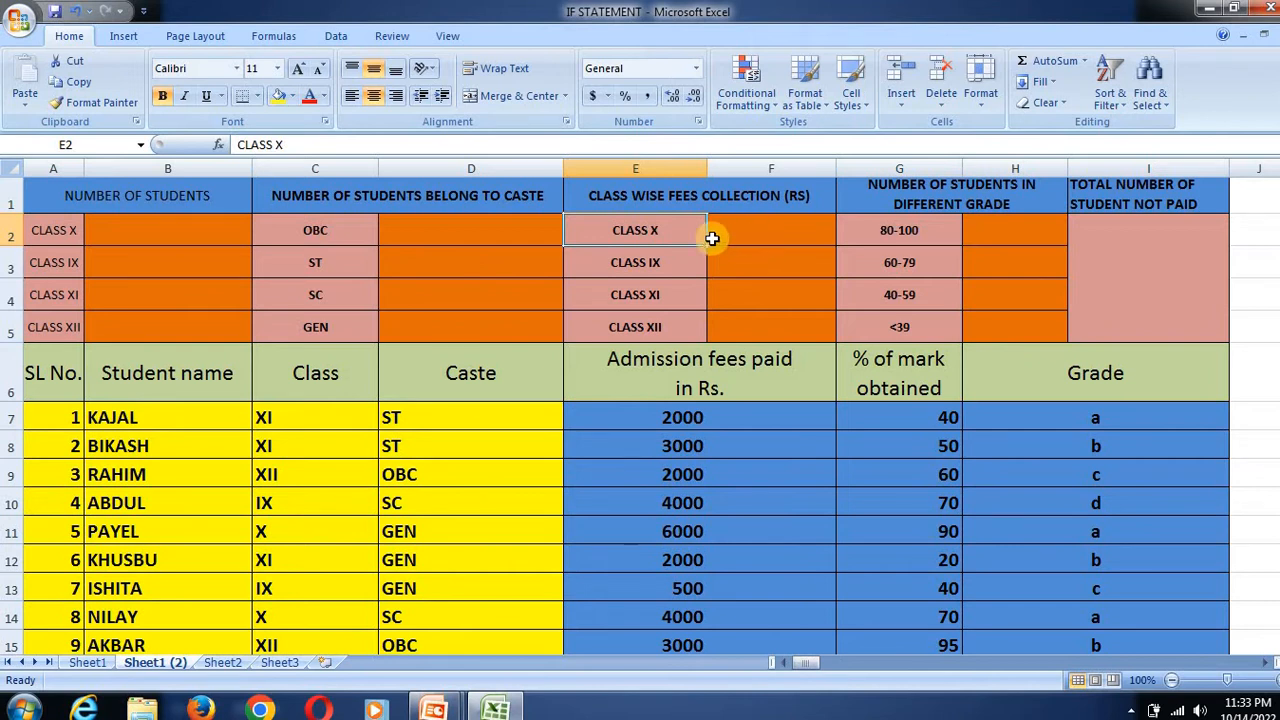
pyautogui.click(742, 234)
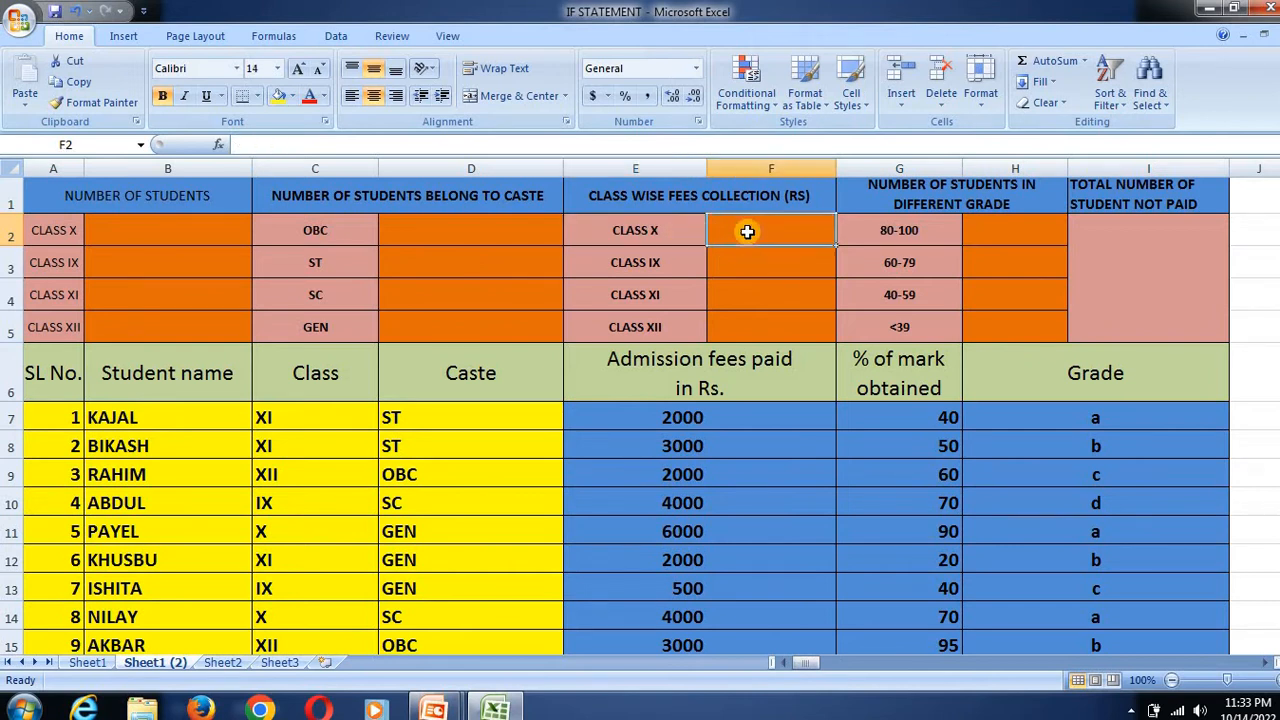
pyautogui.click(755, 270)
pyautogui.click(763, 237)
pyautogui.click(753, 266)
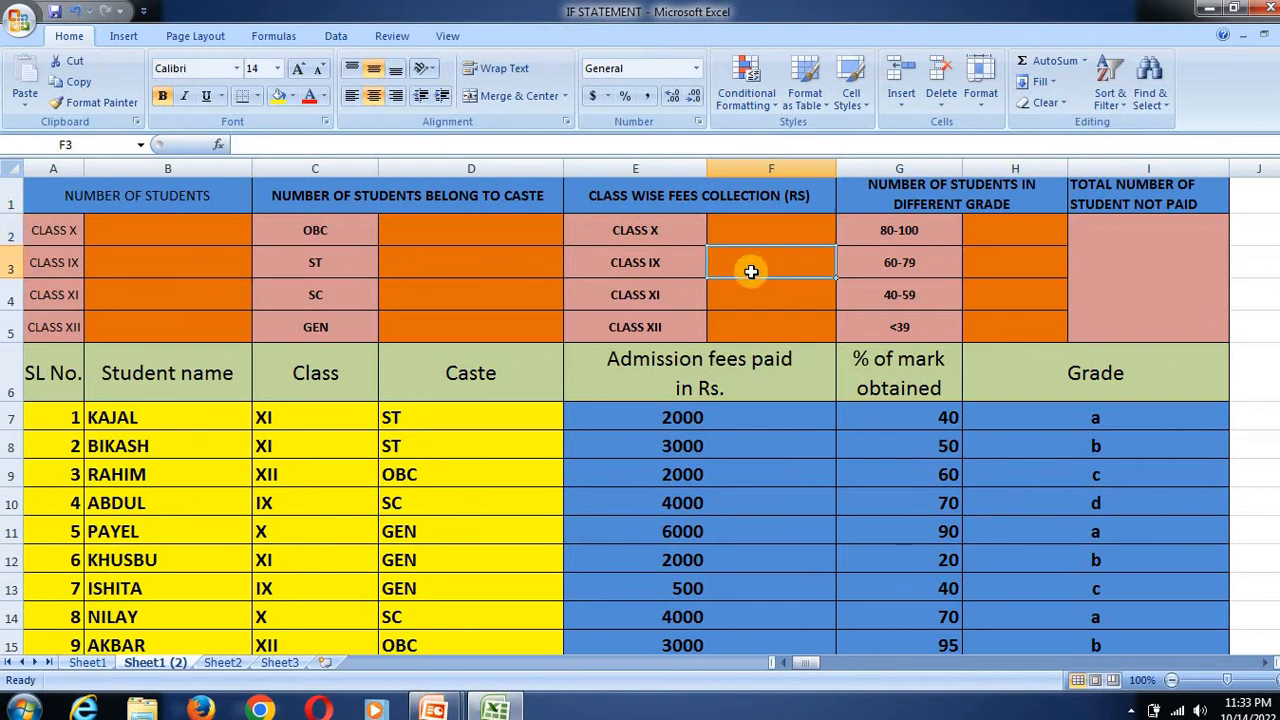
pyautogui.click(746, 317)
pyautogui.click(751, 284)
pyautogui.click(747, 253)
pyautogui.click(748, 243)
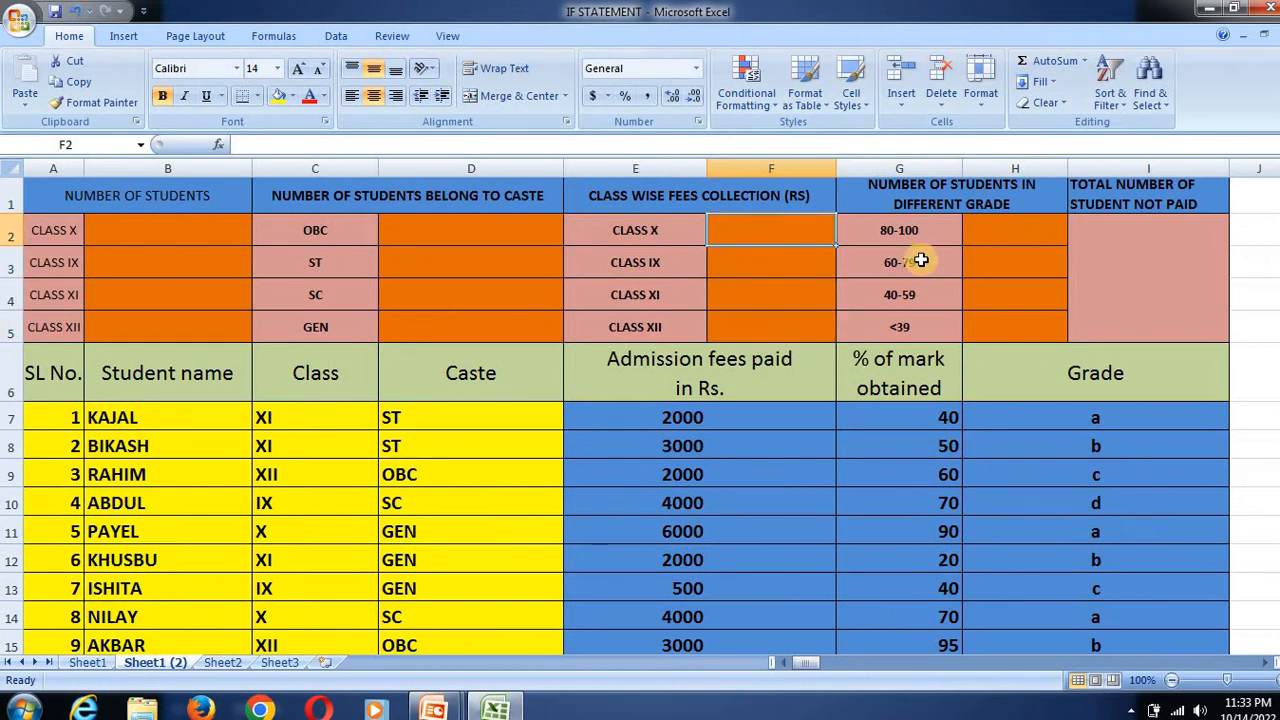
pyautogui.click(1009, 243)
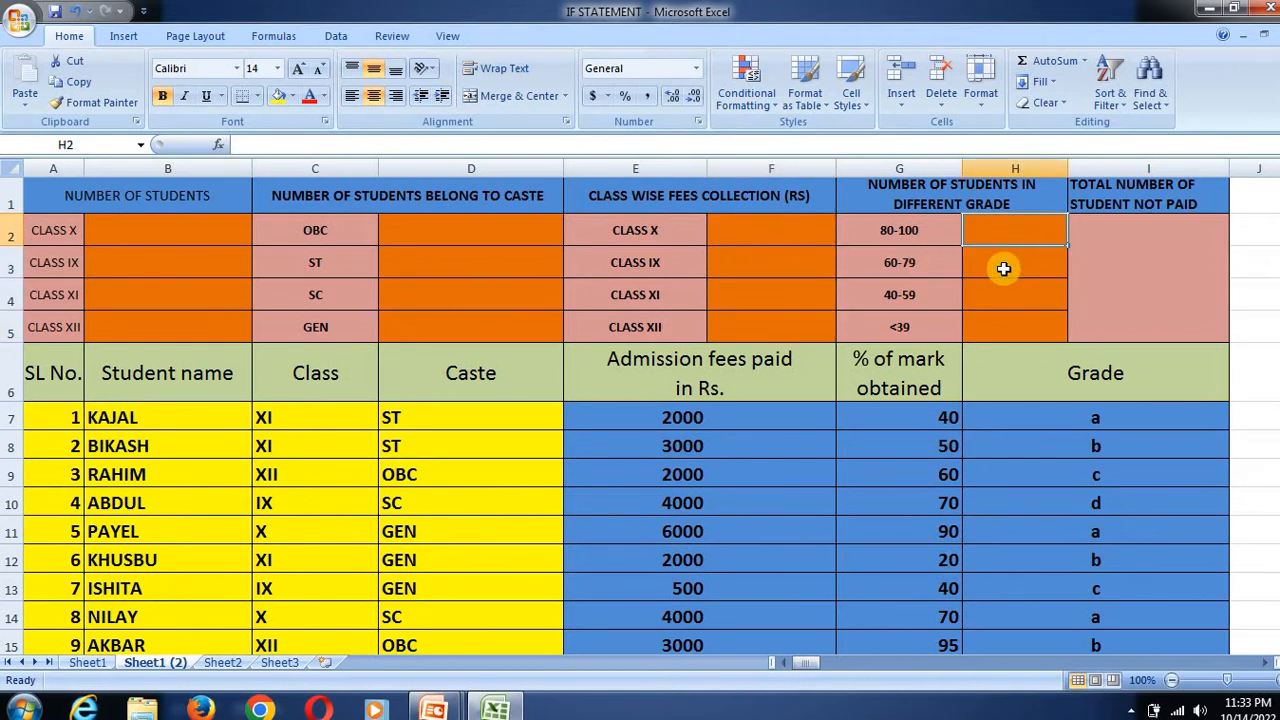
pyautogui.click(921, 237)
pyautogui.click(1008, 240)
pyautogui.click(1012, 260)
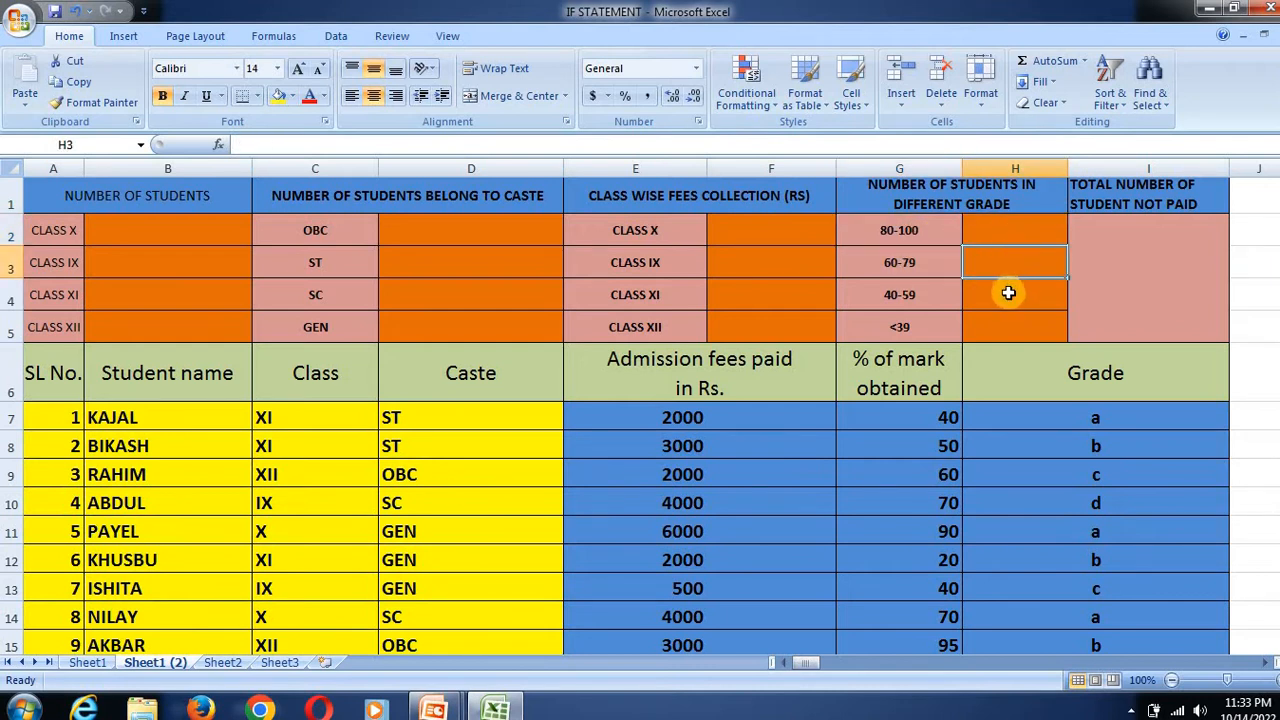
pyautogui.click(1008, 292)
pyautogui.click(1145, 264)
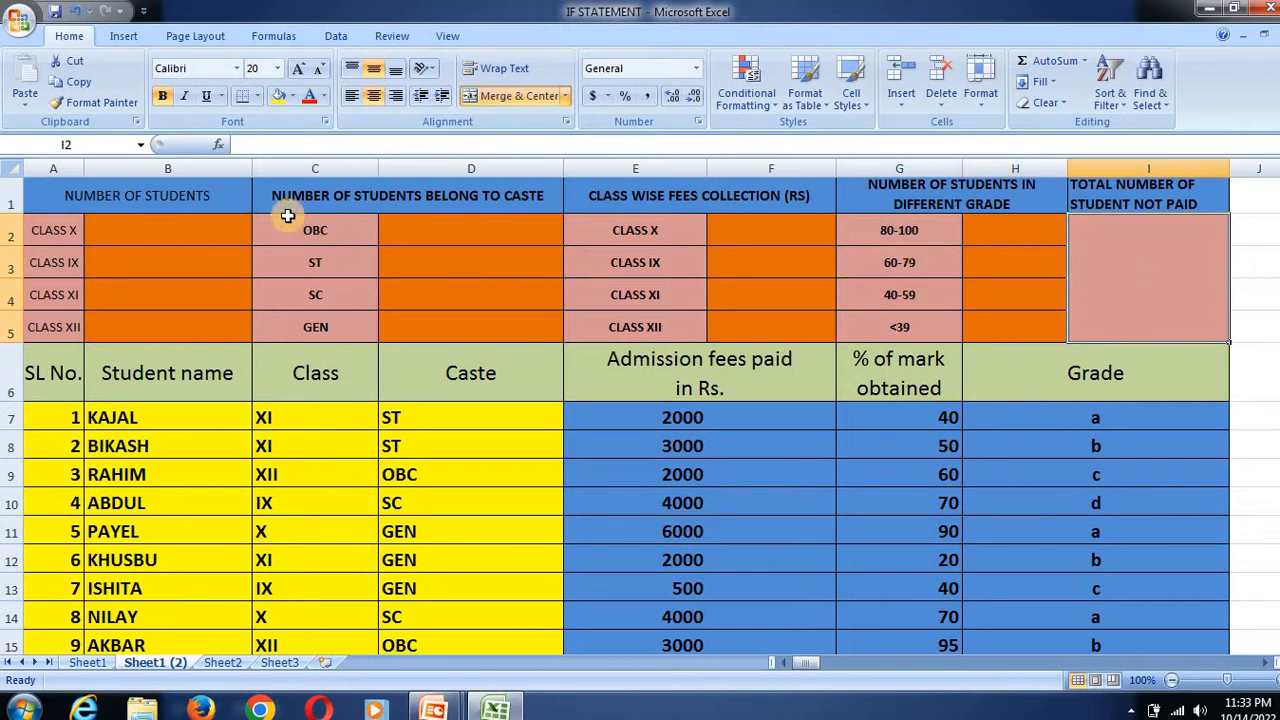
# Begin a COUNTIF formula in cell B4 for the number of CLASS XI students
pyautogui.click(148, 297)
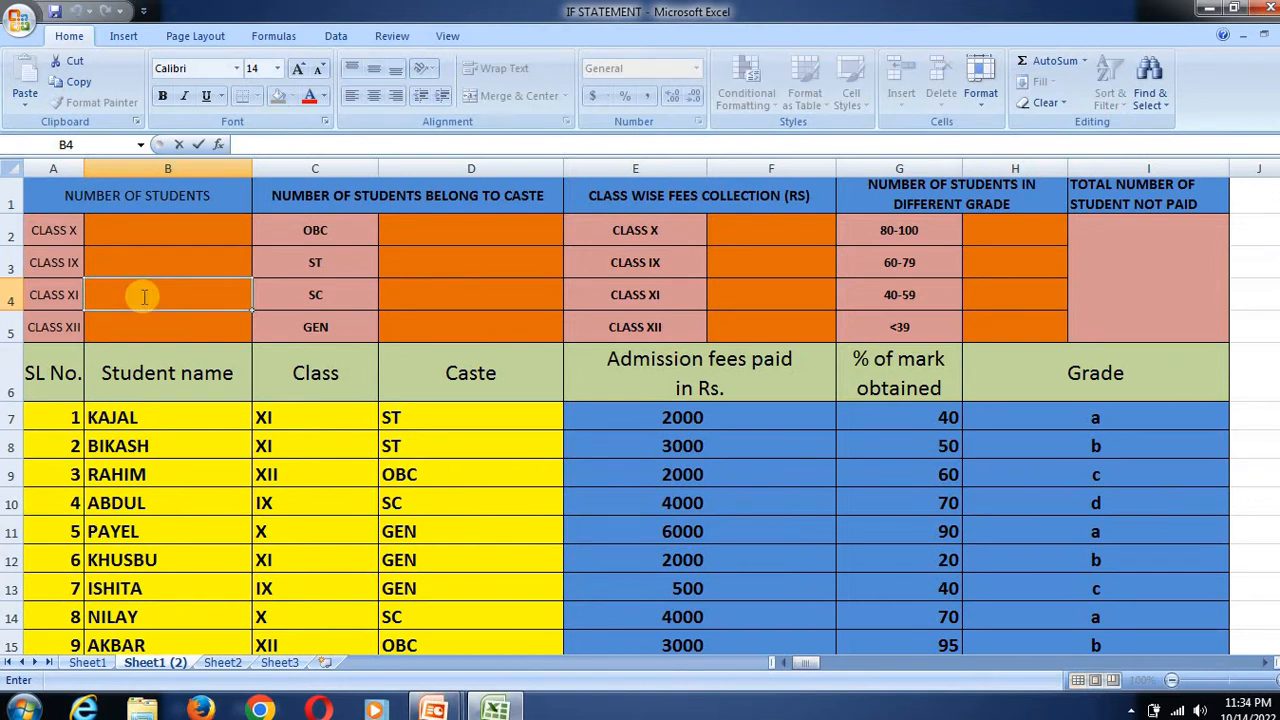
pyautogui.click(128, 295)
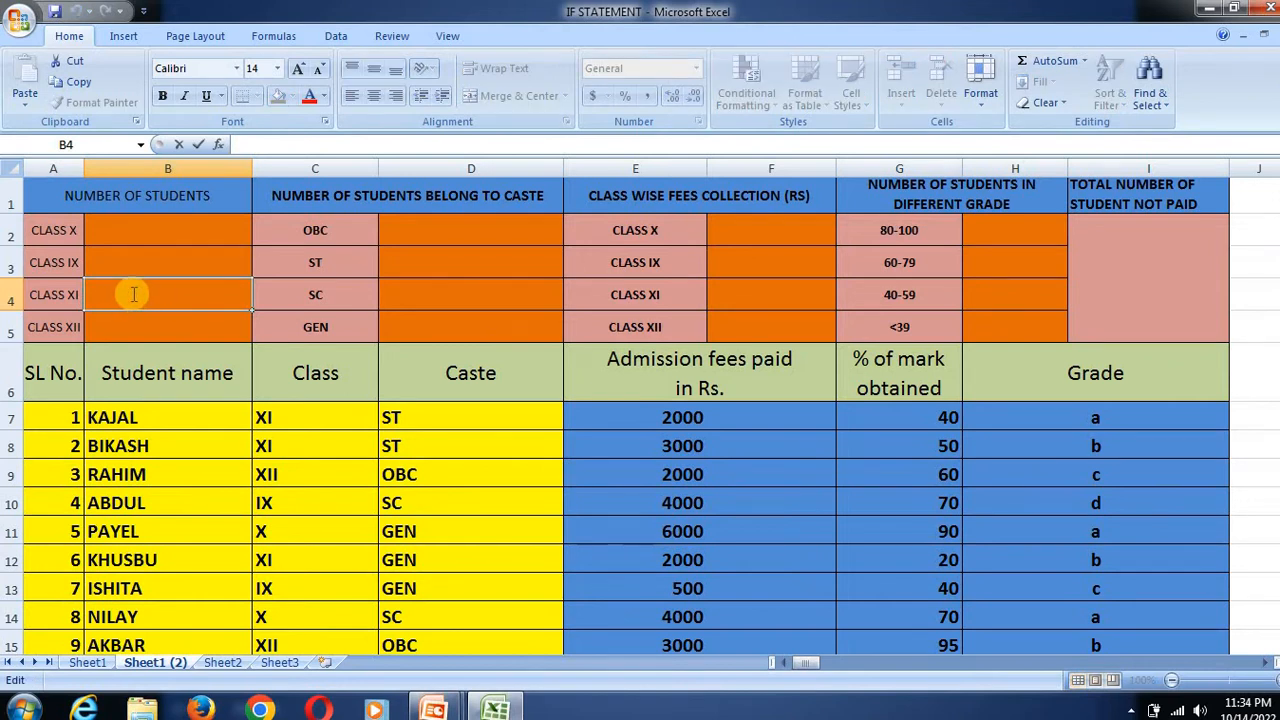
pyautogui.write('=')
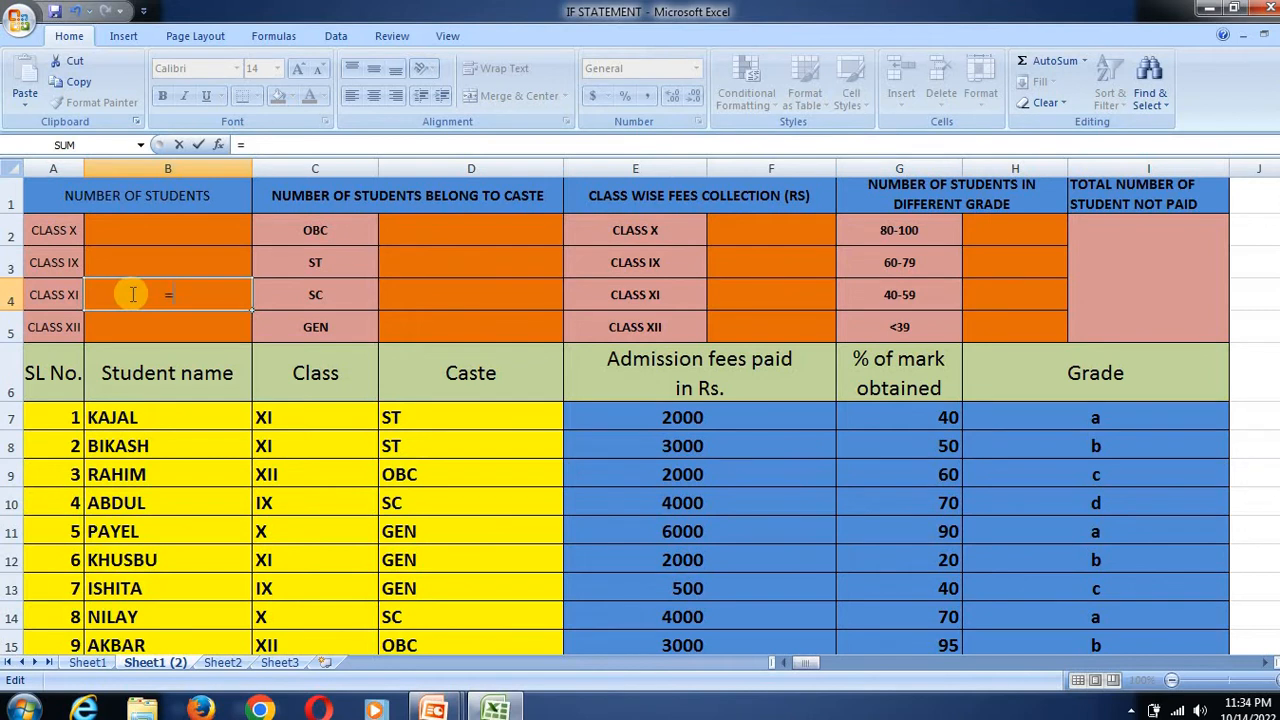
pyautogui.write('COU')
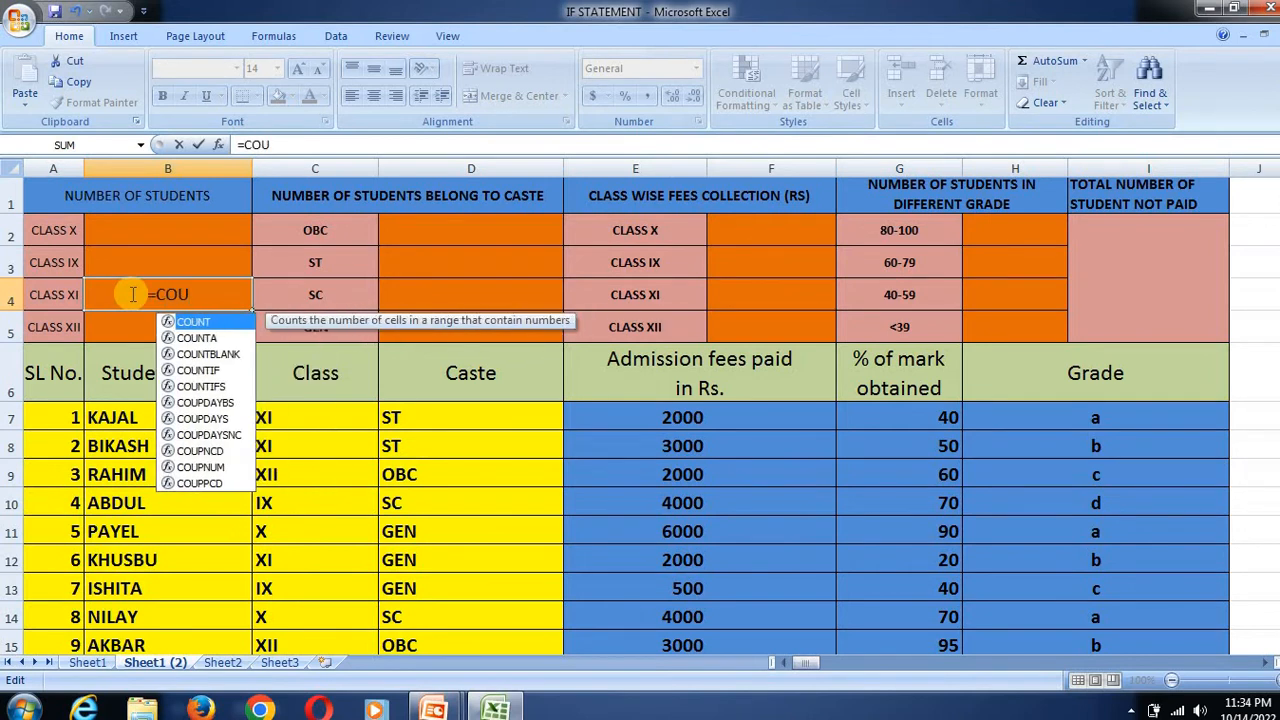
pyautogui.write('NTIF')
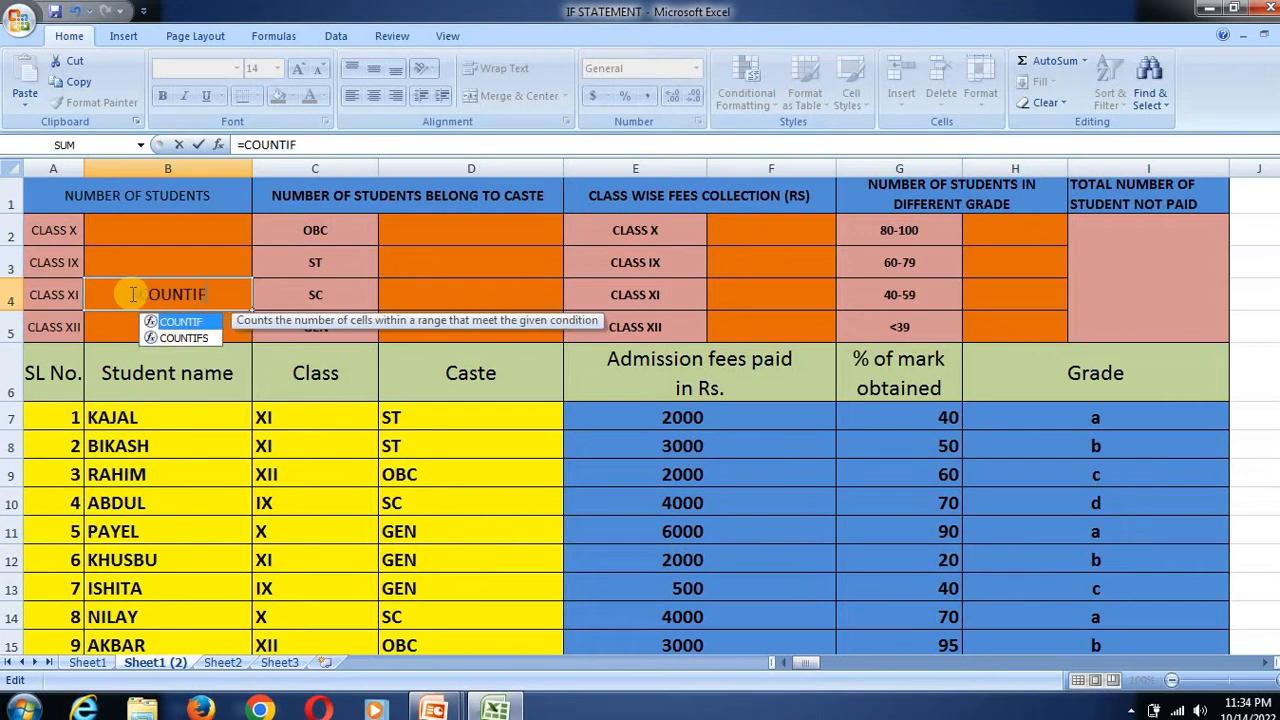
pyautogui.write(')(')
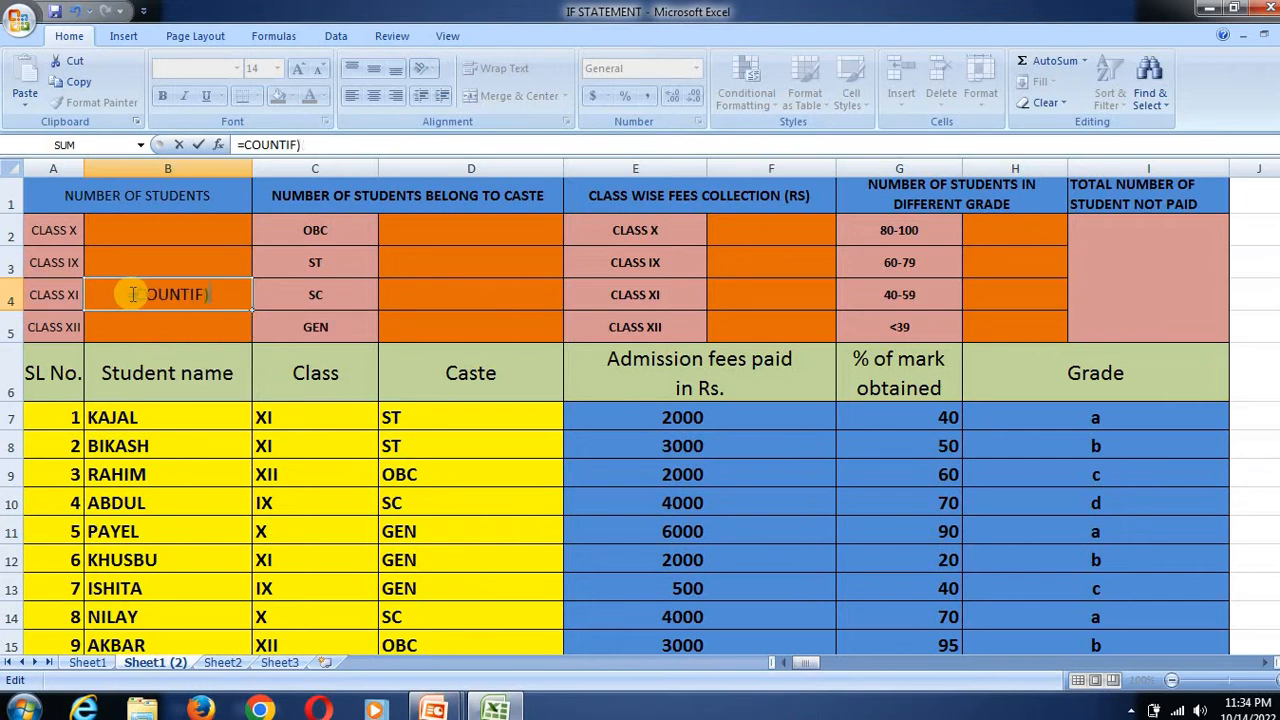
pyautogui.press('BackSpace')
pyautogui.write('(')
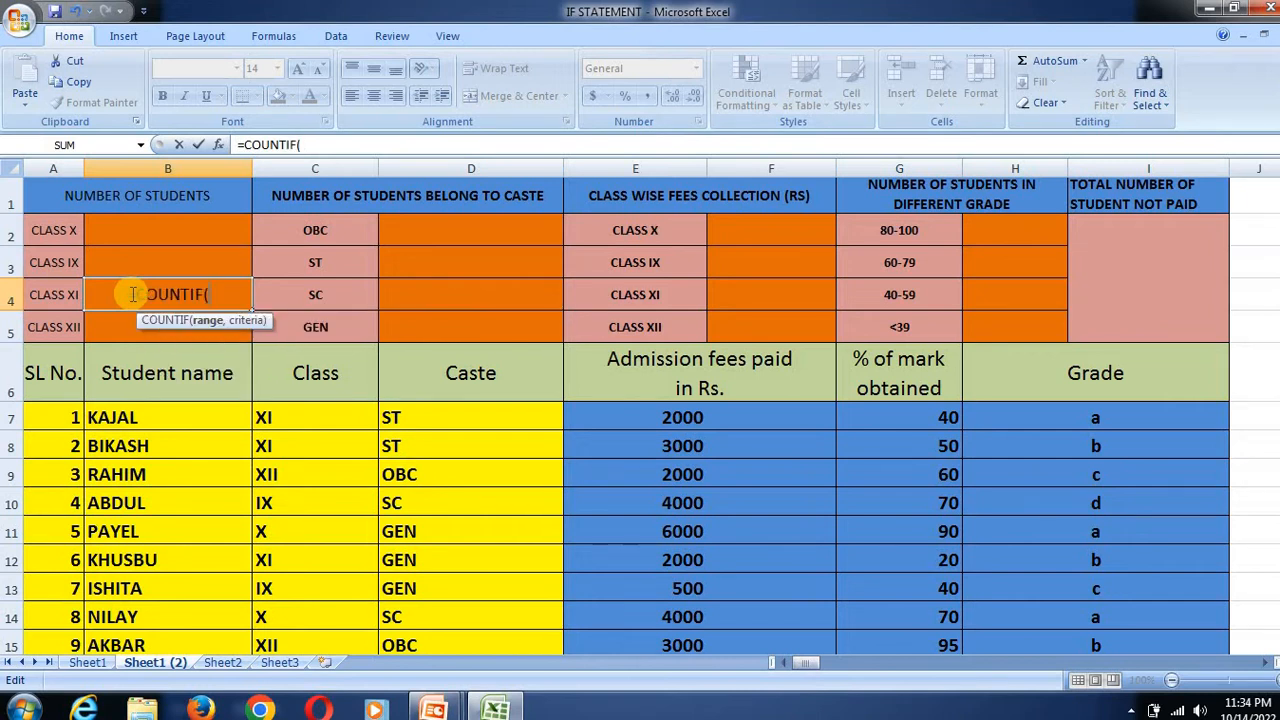
pyautogui.moveTo(166, 409); pyautogui.dragTo(155, 598)
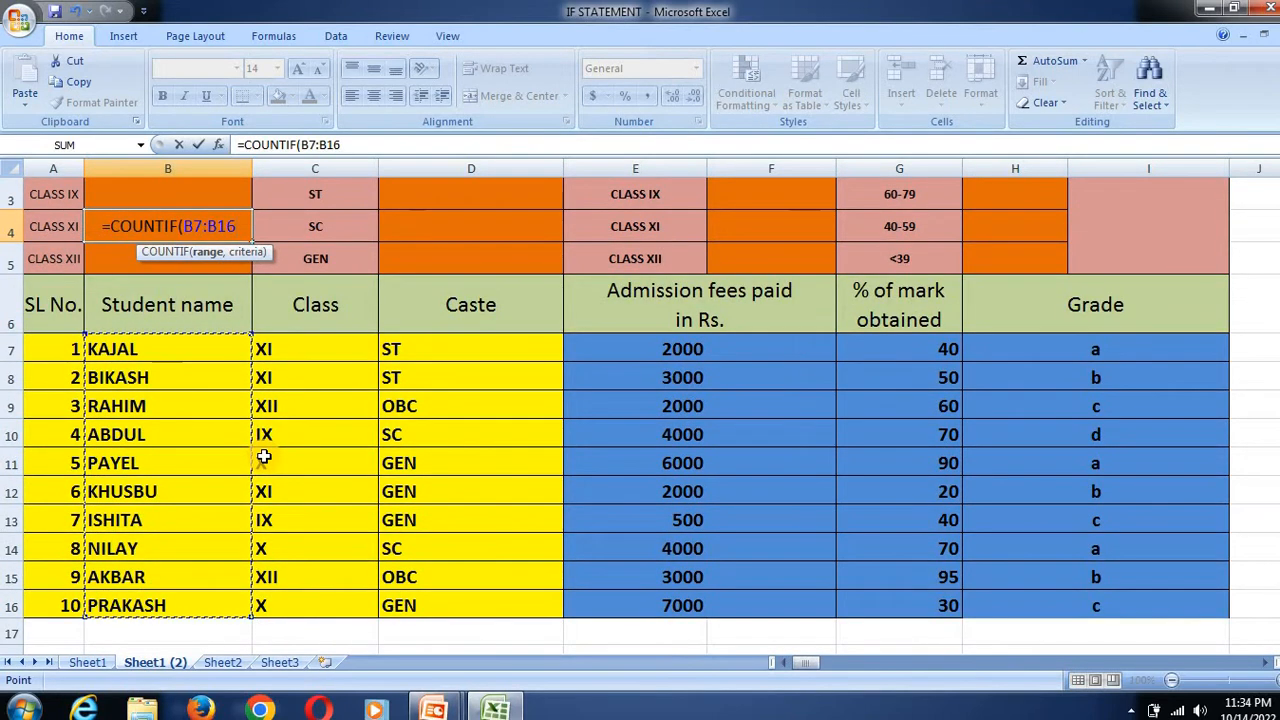
pyautogui.write(',"')
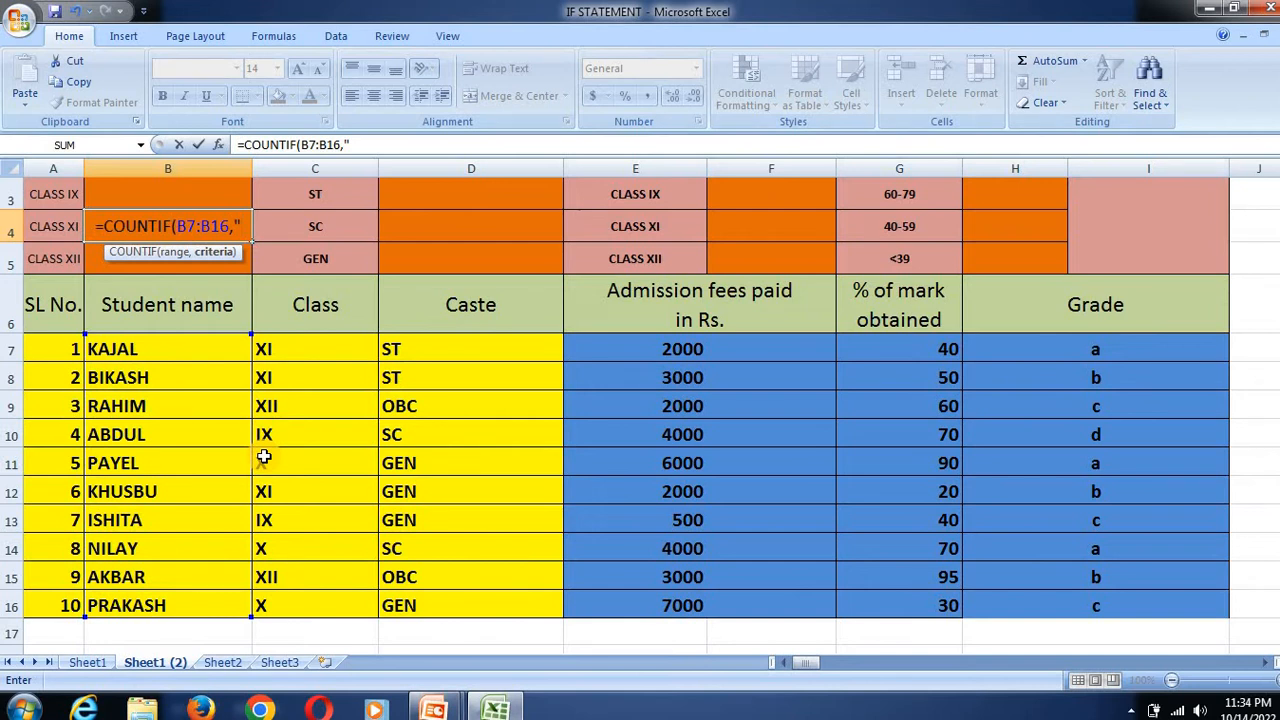
pyautogui.press('BackSpace')
pyautogui.press('BackSpace')
pyautogui.press('BackSpace')
pyautogui.press('BackSpace')
pyautogui.press('BackSpace')
pyautogui.press('BackSpace')
pyautogui.press('BackSpace')
pyautogui.press('BackSpace')
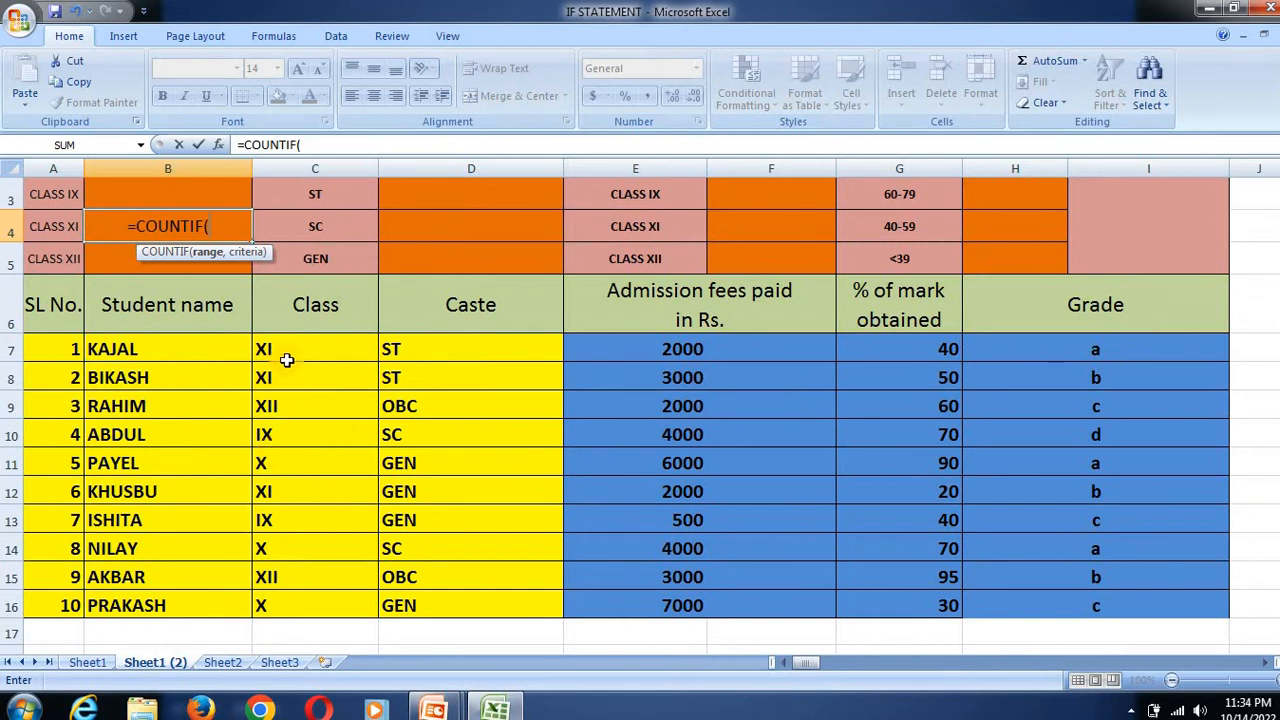
# Complete the COUNTIF formula in B4 with the Class range C7:C16 and the criterion "XI"
pyautogui.moveTo(287, 360); pyautogui.dragTo(292, 597)
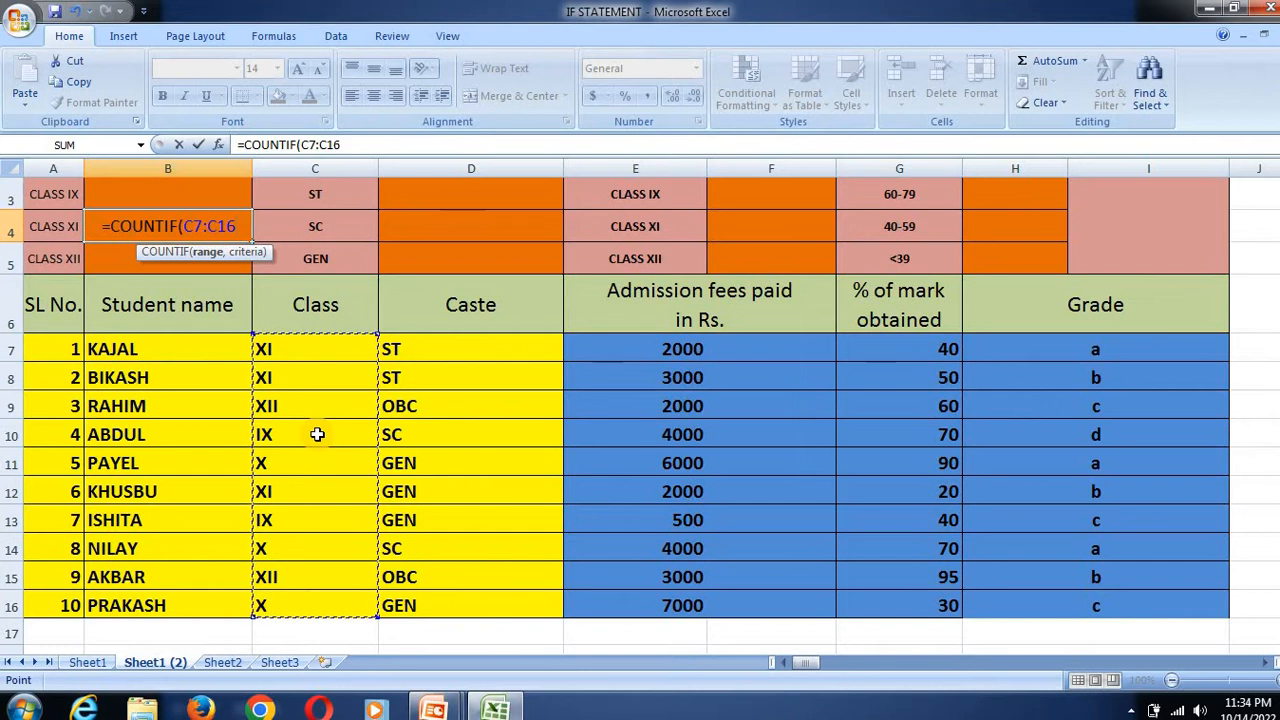
pyautogui.write(',"')
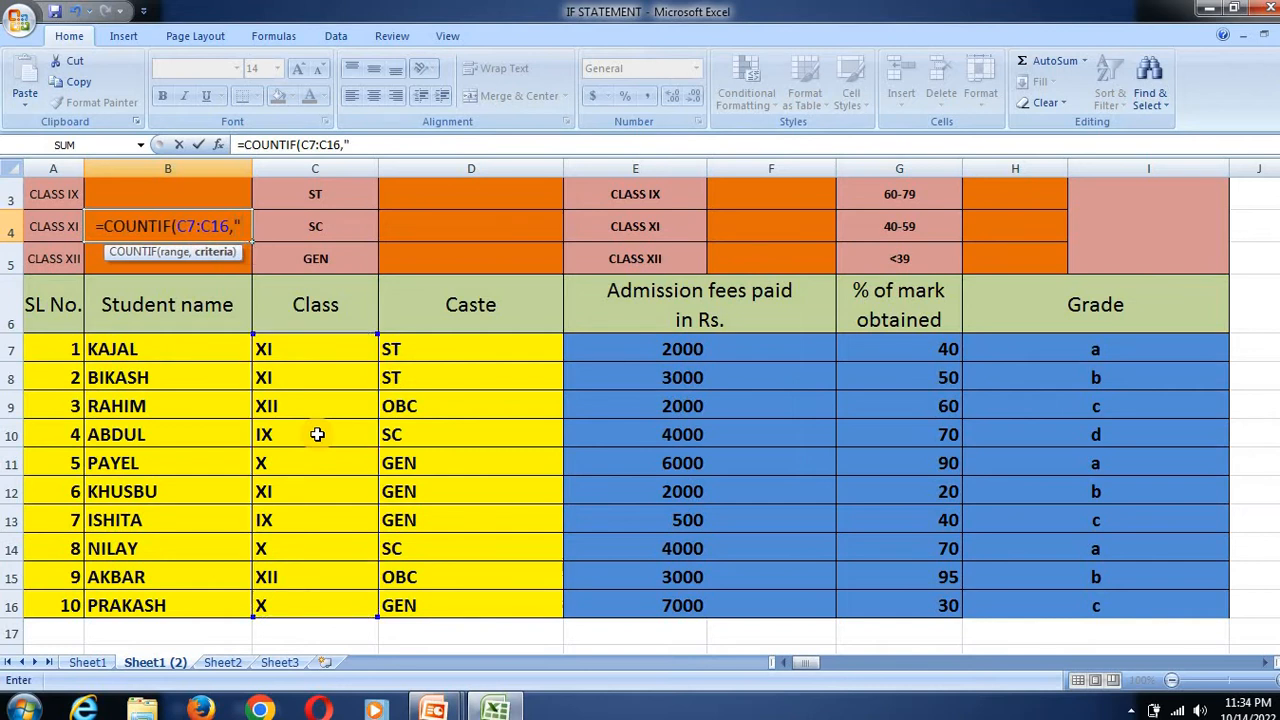
pyautogui.write('XI"')
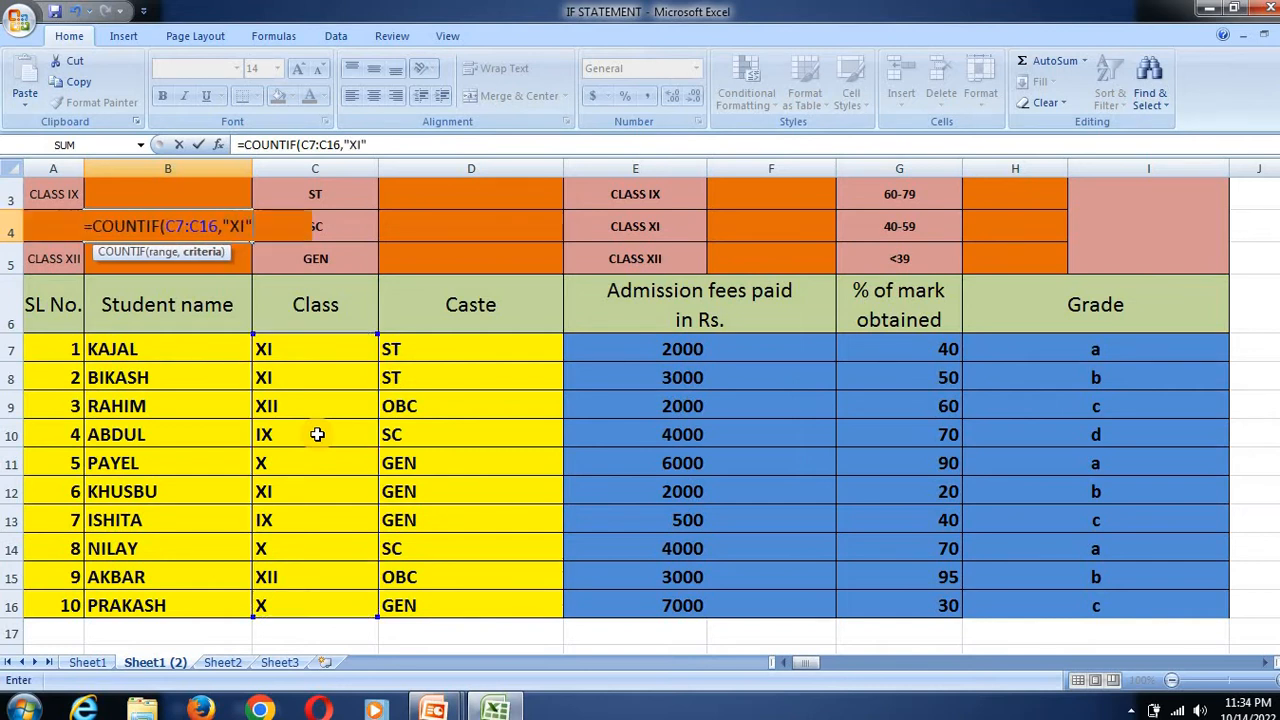
pyautogui.write(')')
pyautogui.press('Return')
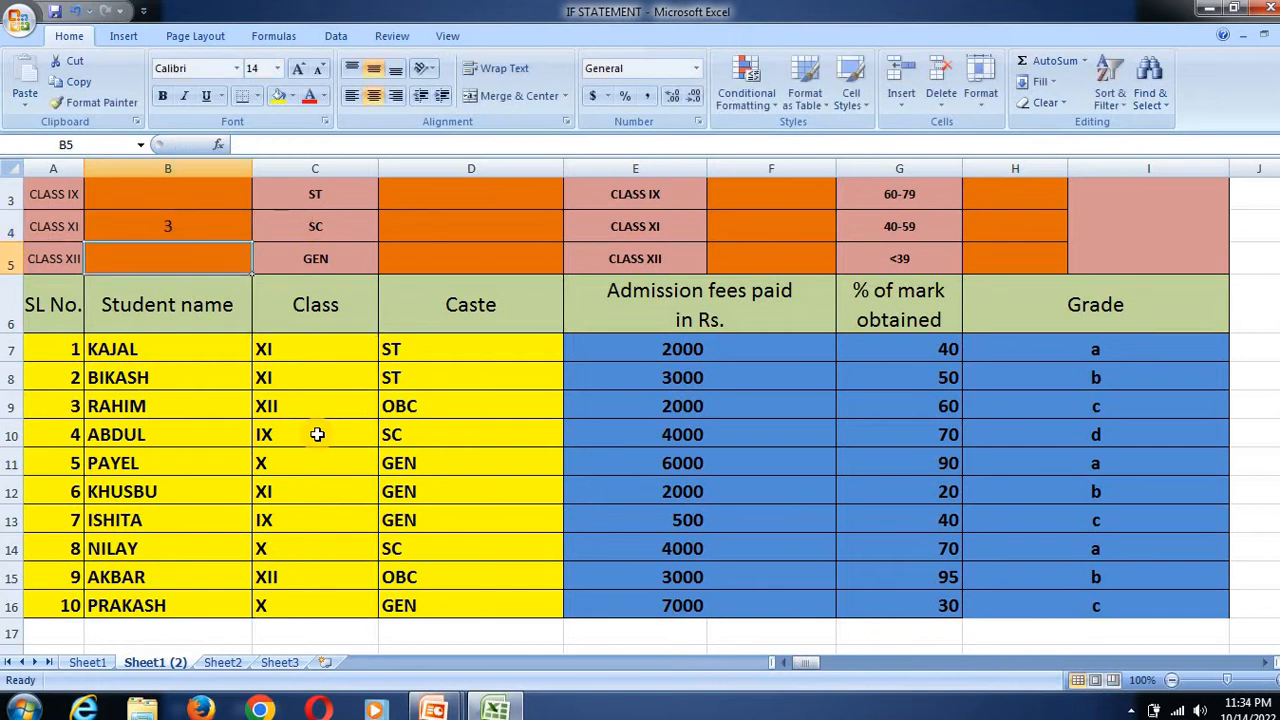
# Check the CLASS XI formula against the Class column and change the first student's class in C7 to X
pyautogui.moveTo(1279, 356); pyautogui.dragTo(1279, 320)
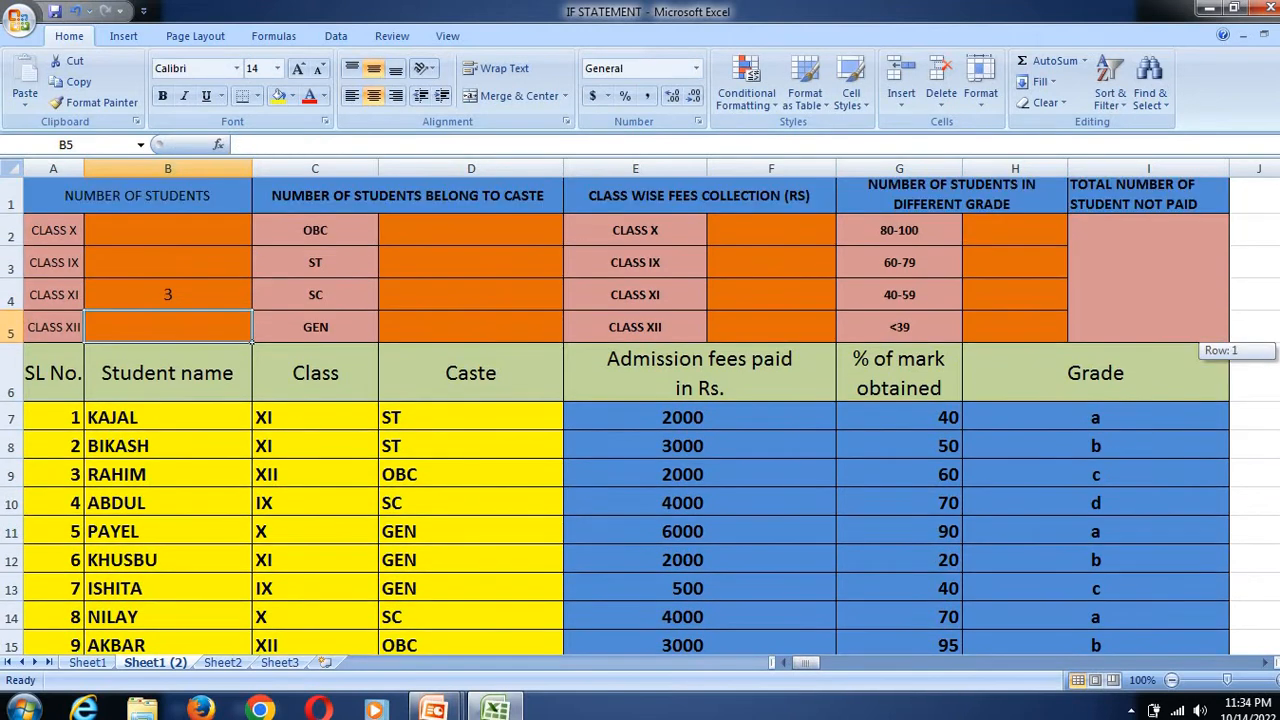
pyautogui.click(143, 294)
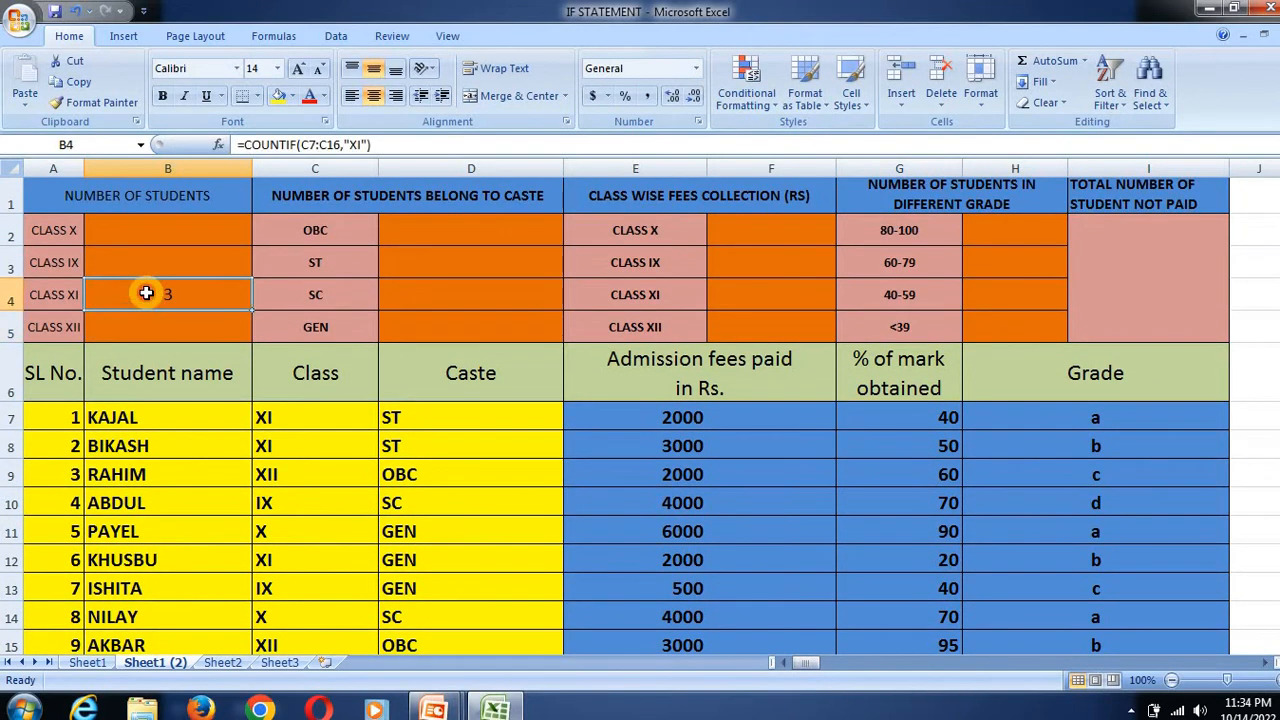
pyautogui.click(292, 426)
pyautogui.click(292, 446)
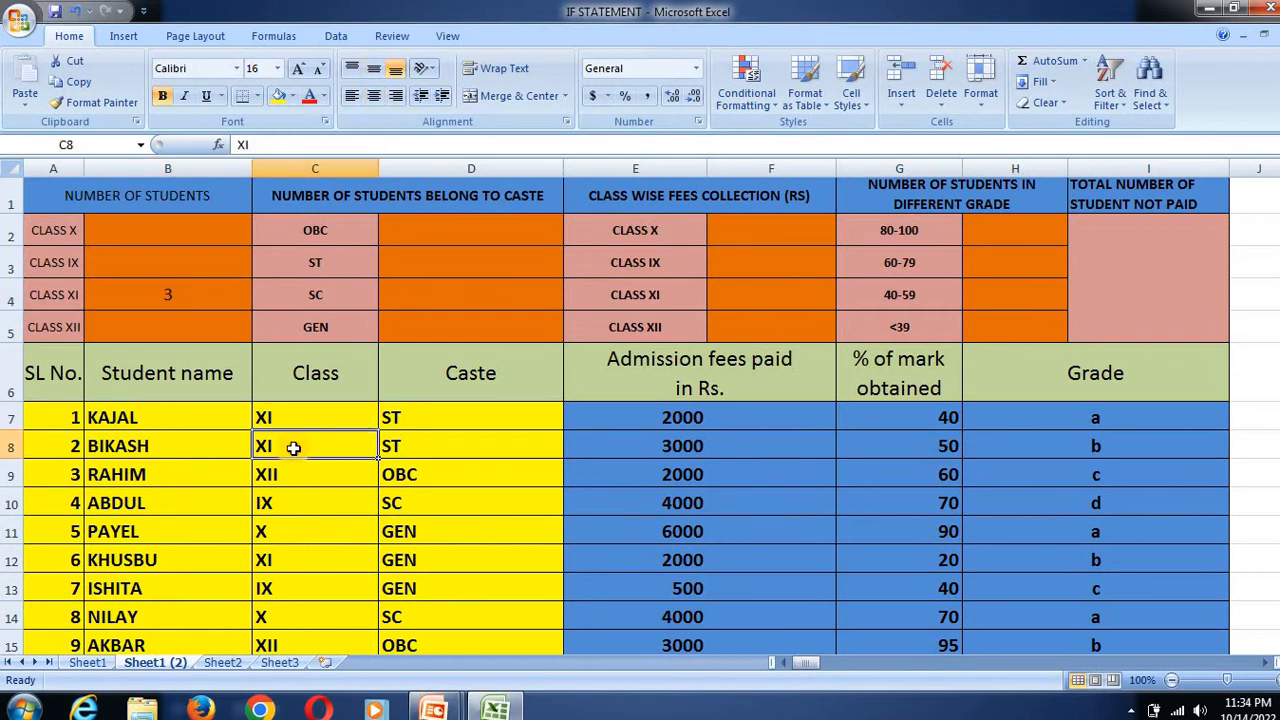
pyautogui.click(297, 553)
pyautogui.click(290, 411)
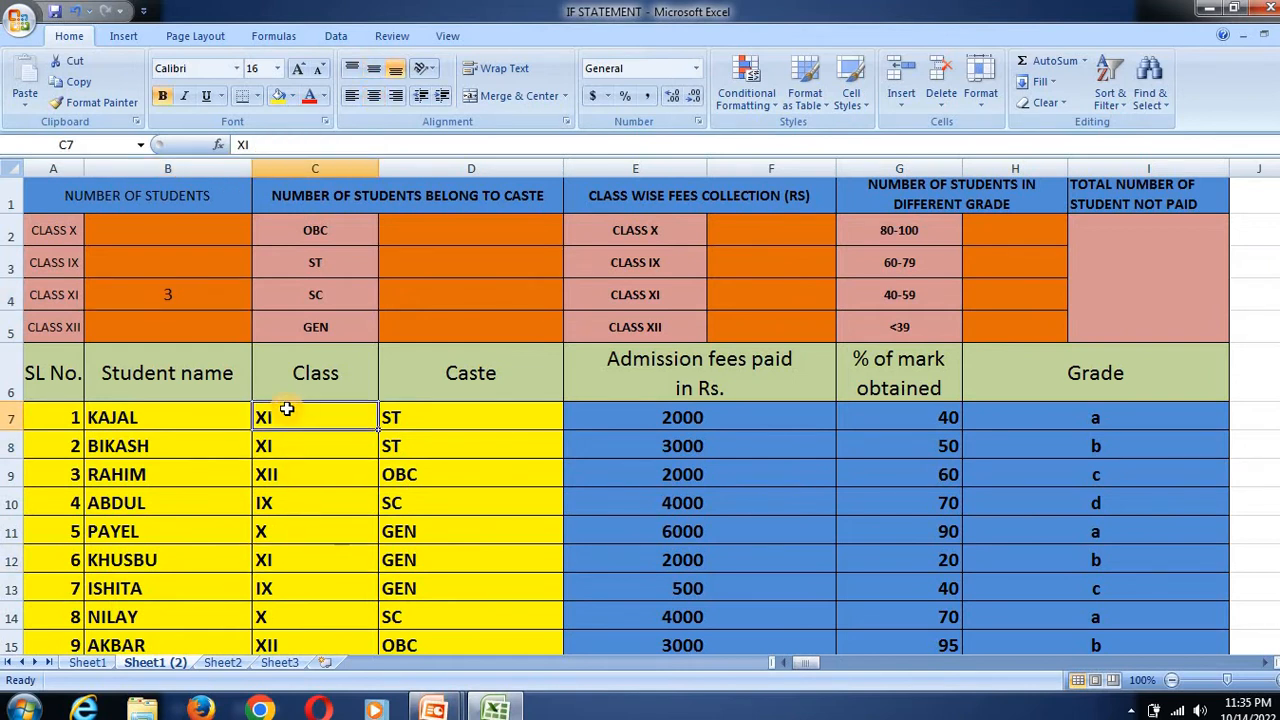
pyautogui.write('X')
pyautogui.press('Return')
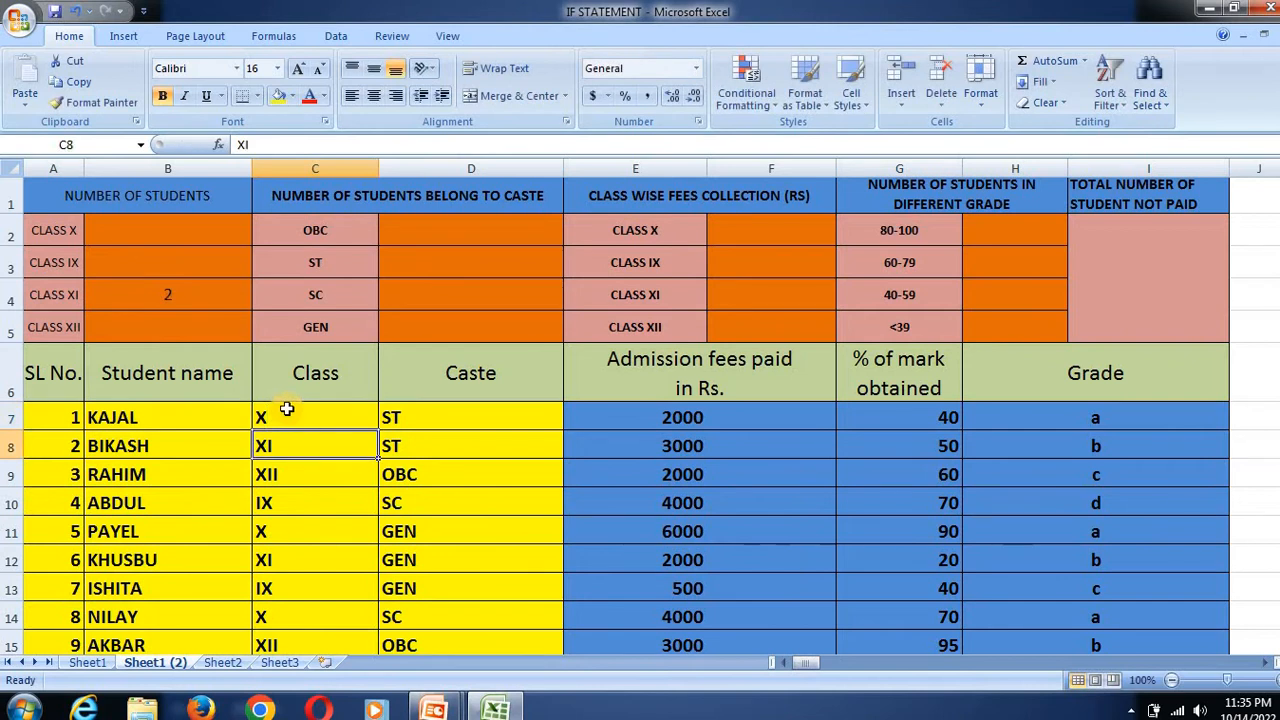
# Enter a COUNTIF formula in B5 counting CLASS XII students, with the range C7:C16 and the criterion "XII"
pyautogui.click(168, 328)
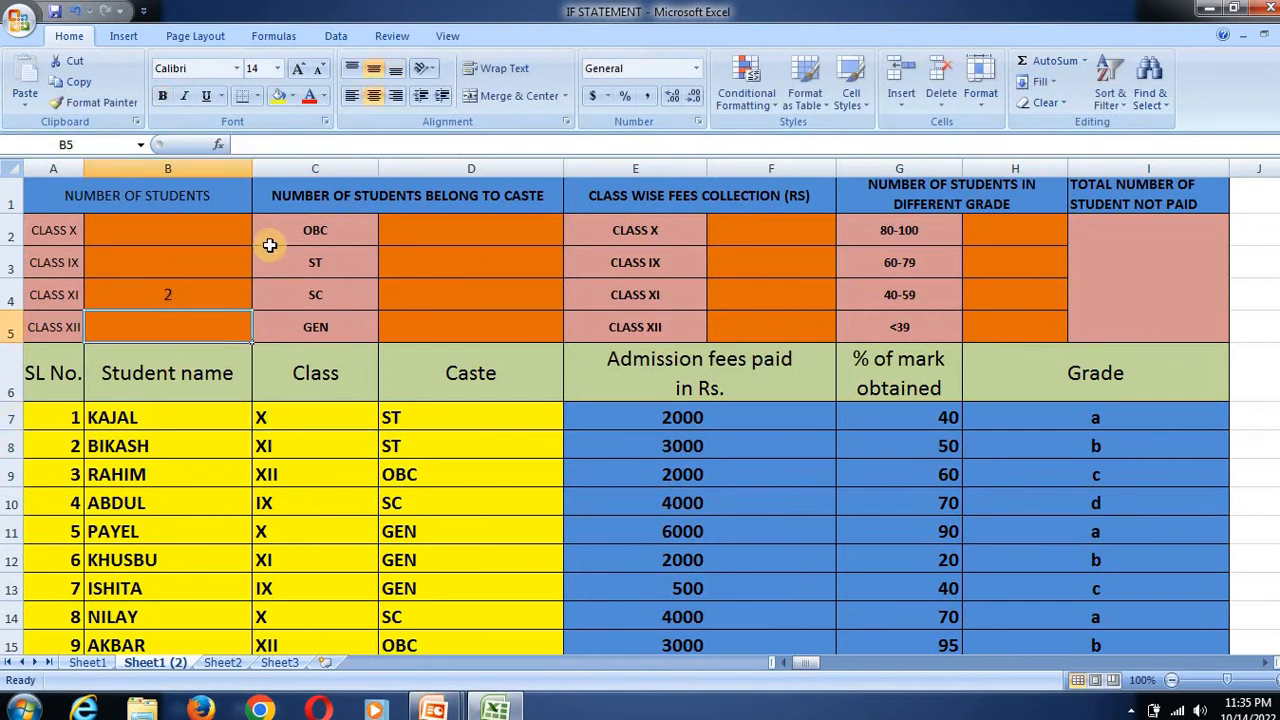
pyautogui.write('=')
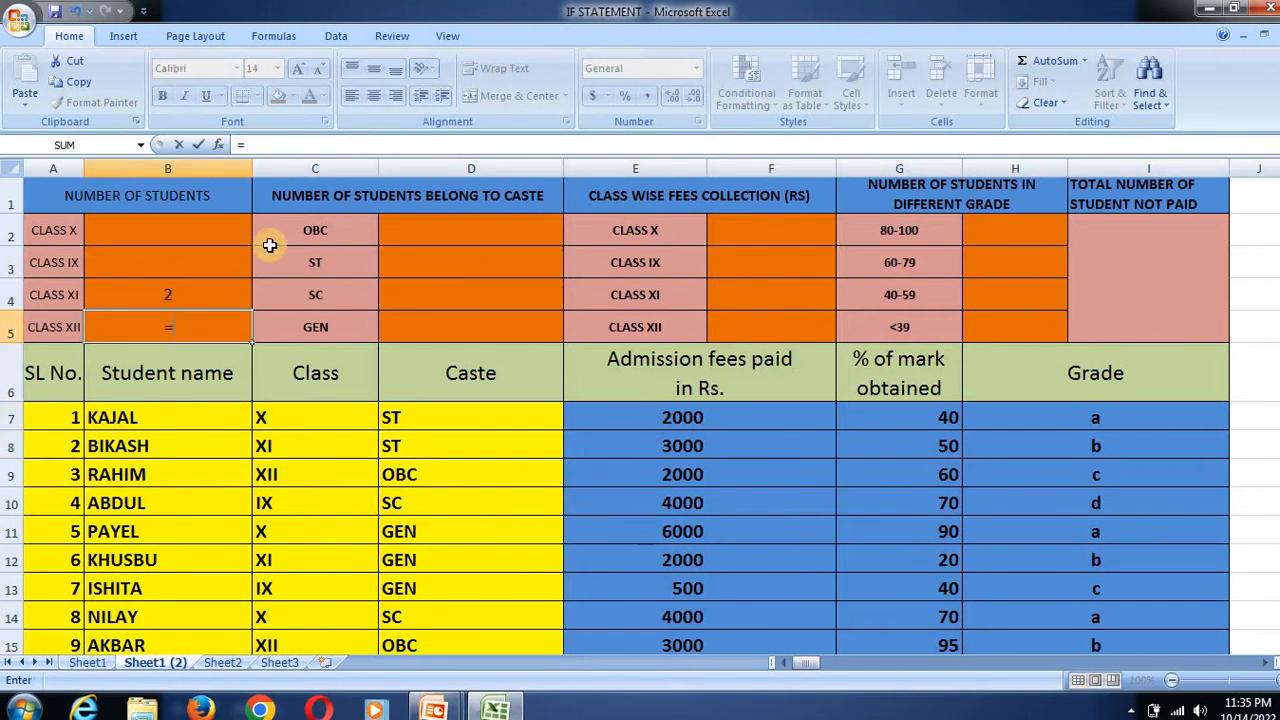
pyautogui.write('C')
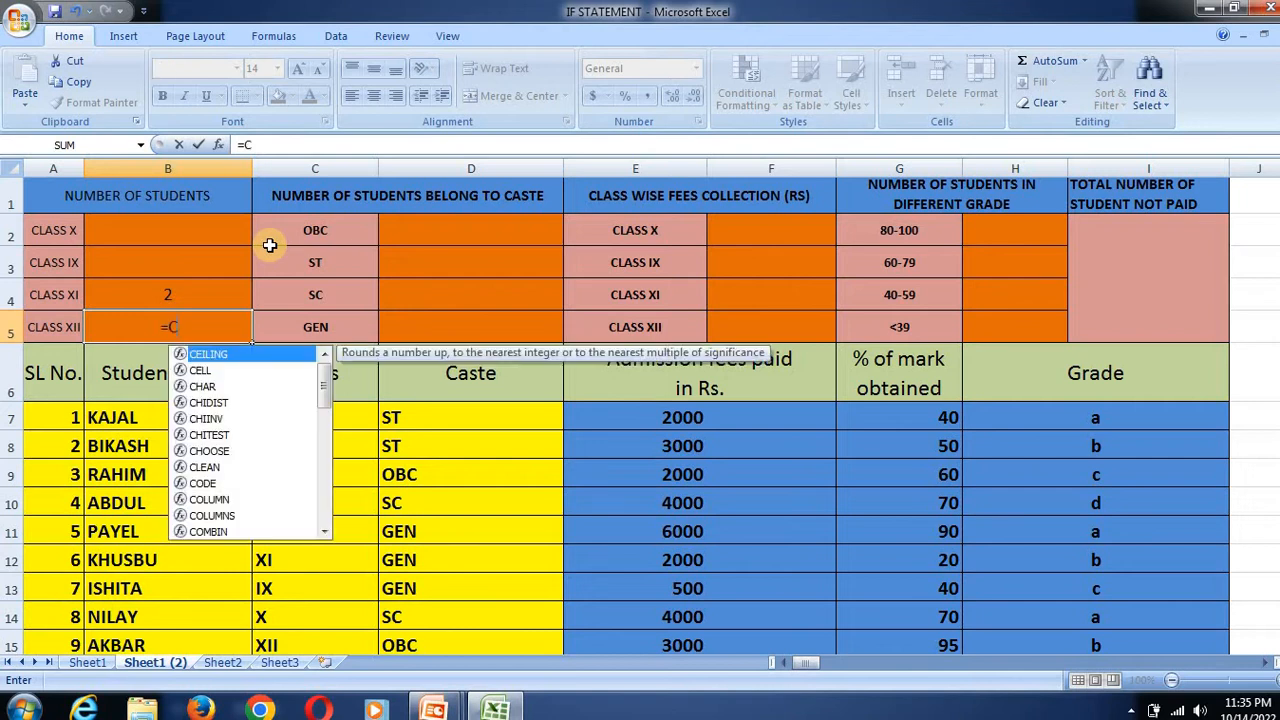
pyautogui.write('OUNT')
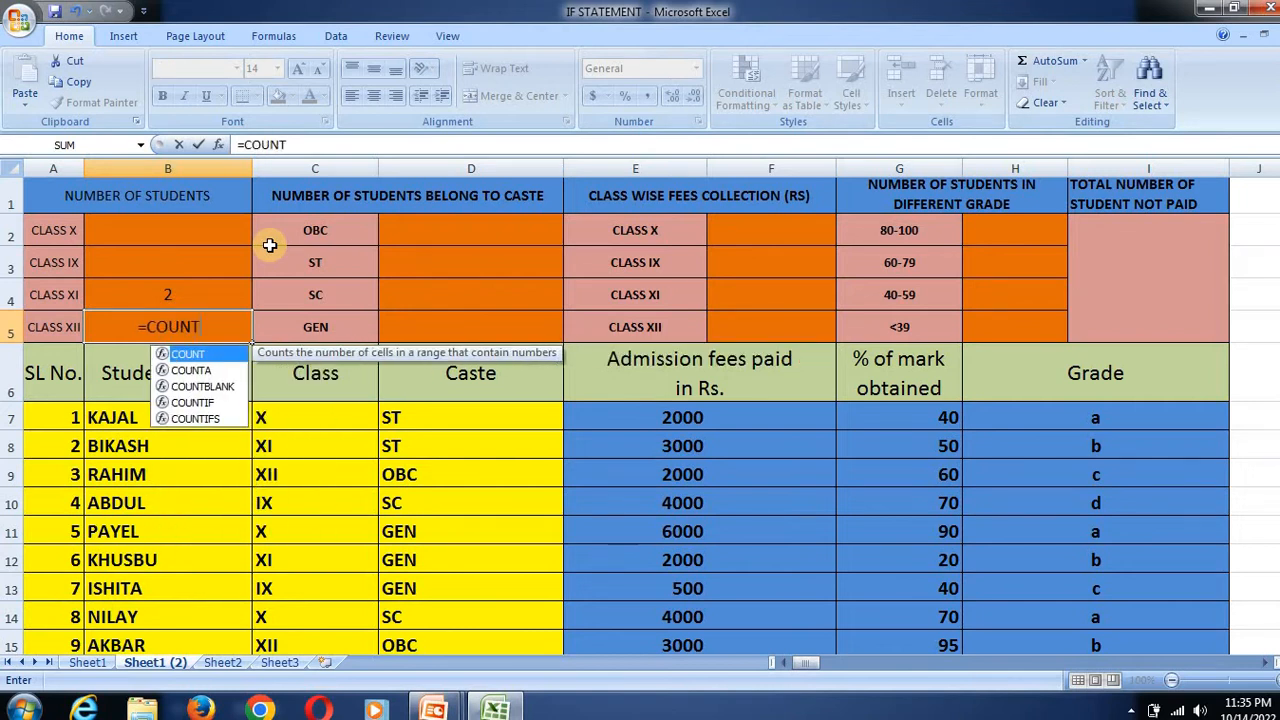
pyautogui.write('IF(')
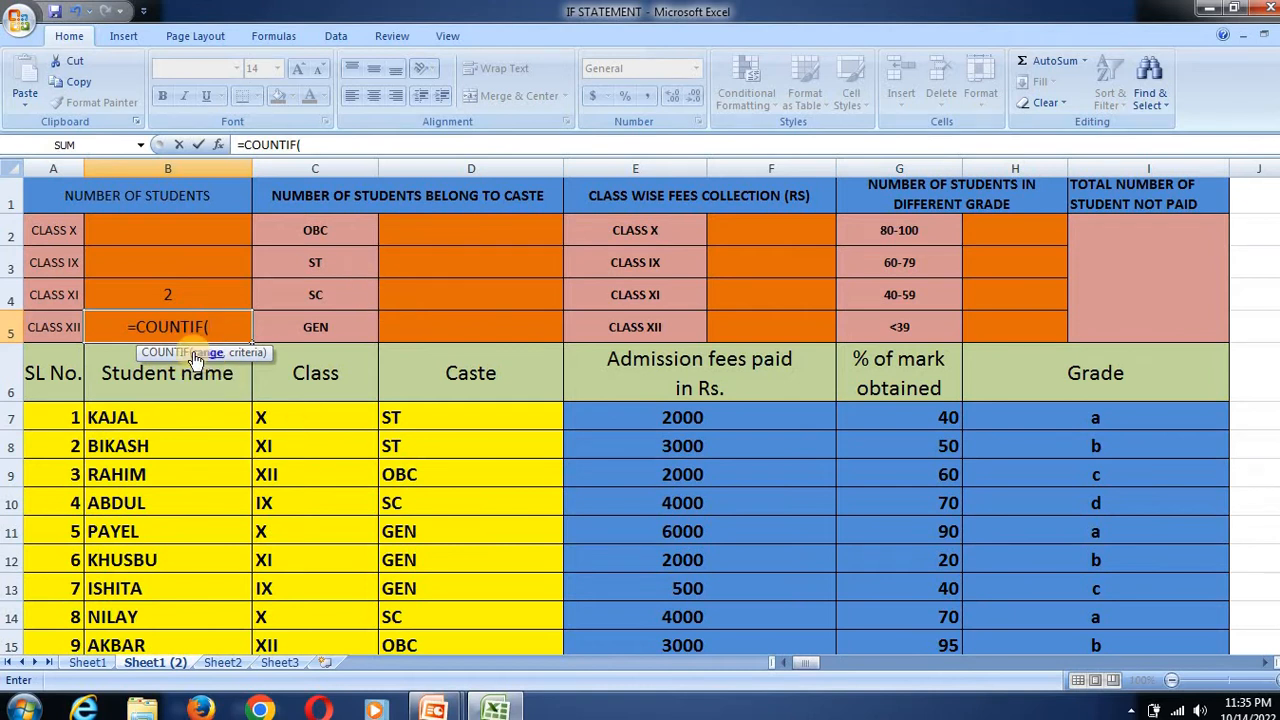
pyautogui.moveTo(310, 414); pyautogui.dragTo(304, 608)
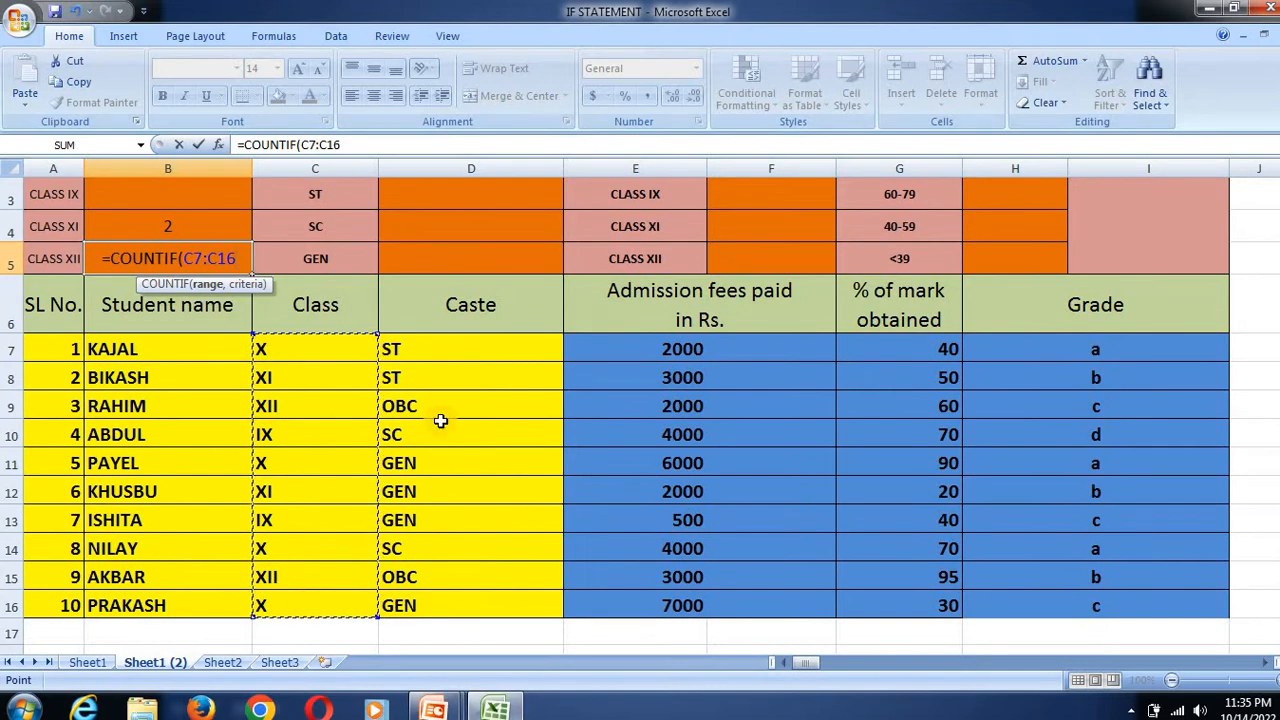
pyautogui.write(',')
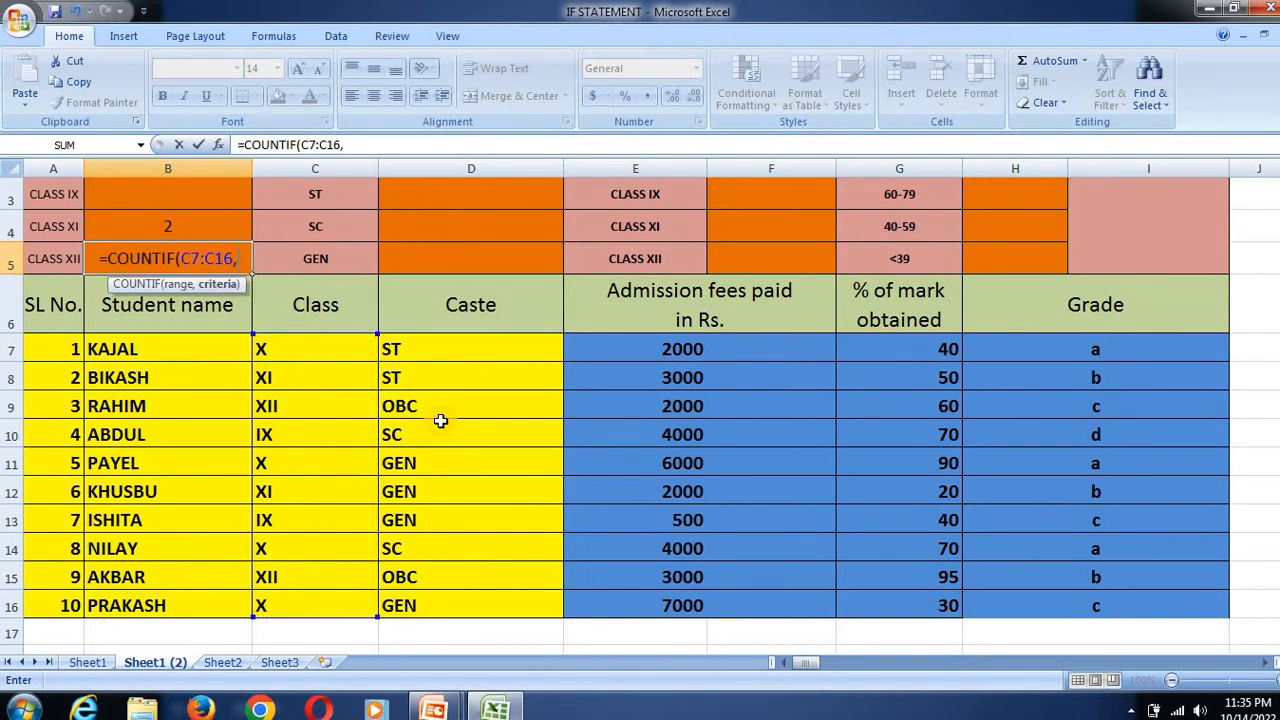
pyautogui.write('"X')
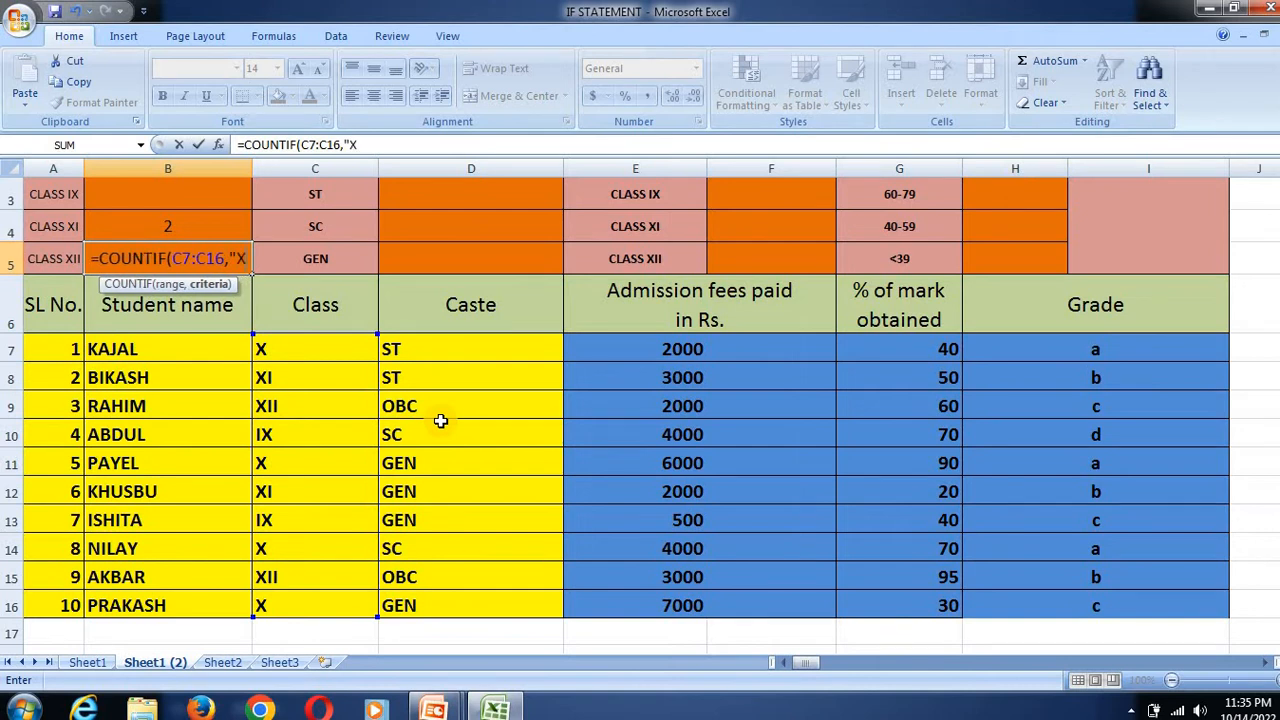
pyautogui.write('II")')
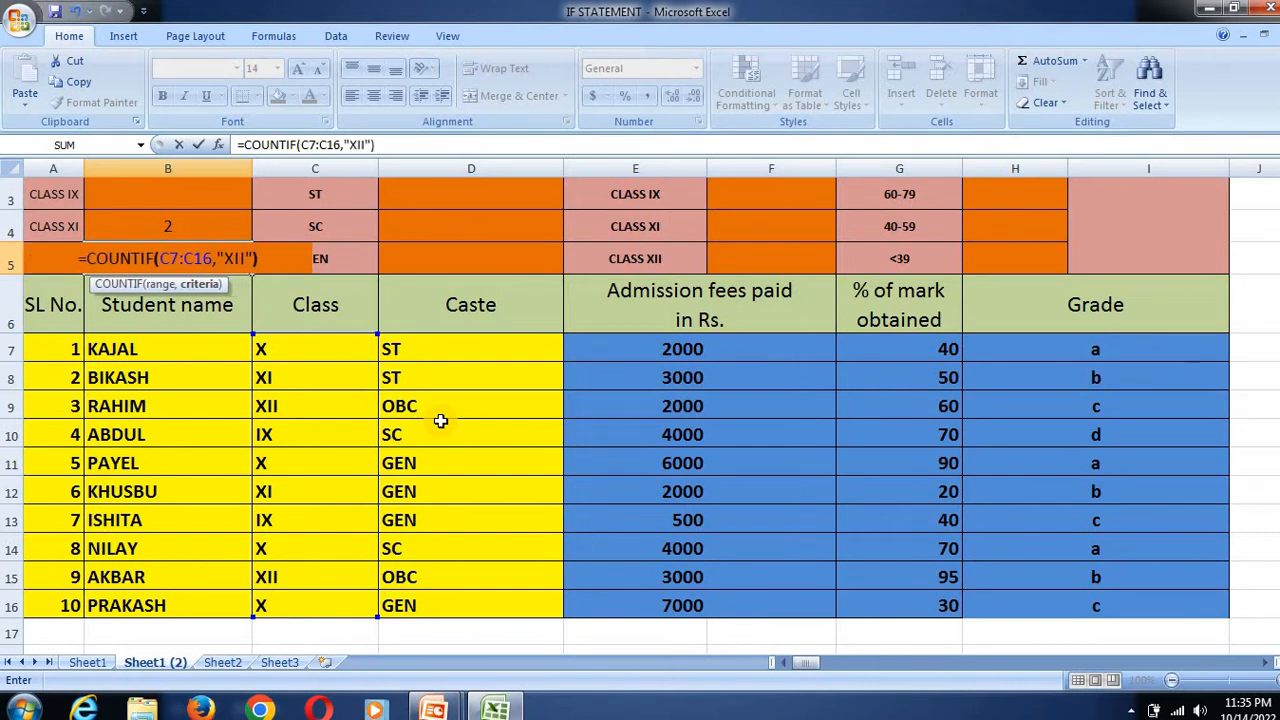
pyautogui.press('Return')
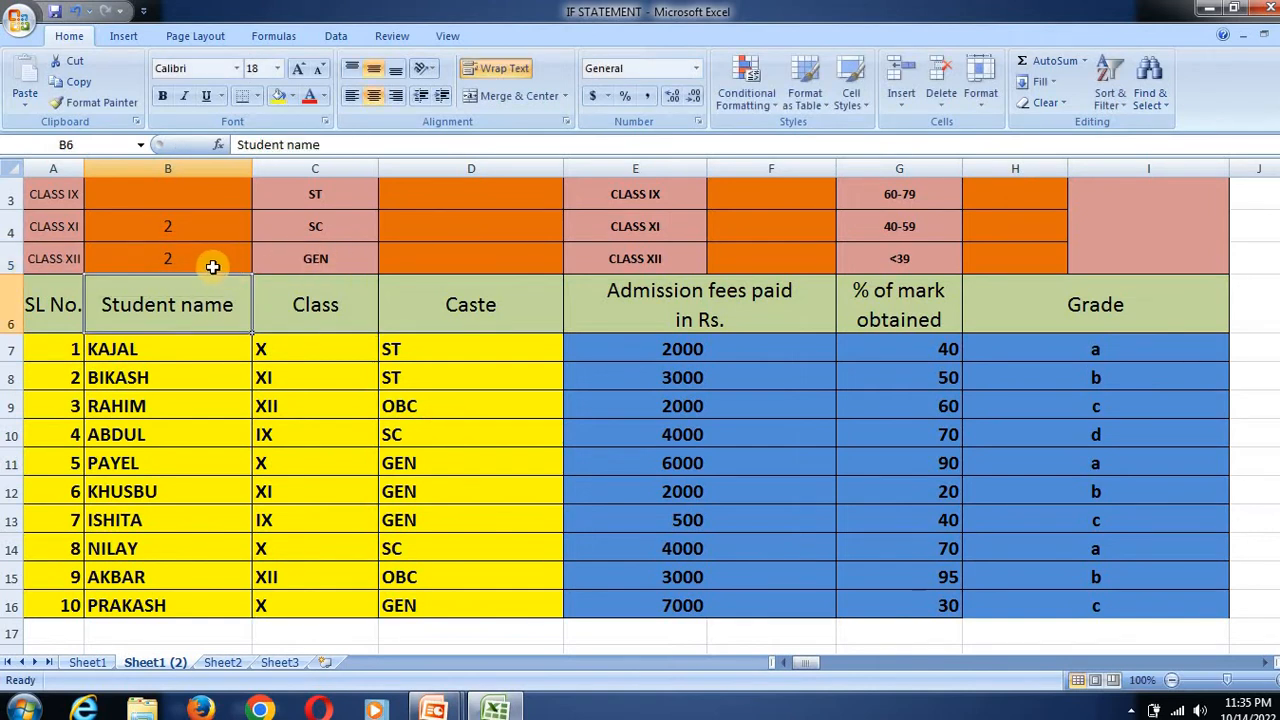
# Check the CLASS XI and CLASS XII count cells and change the third student's class in C9 to XI
pyautogui.scroll(1, 640, 420)
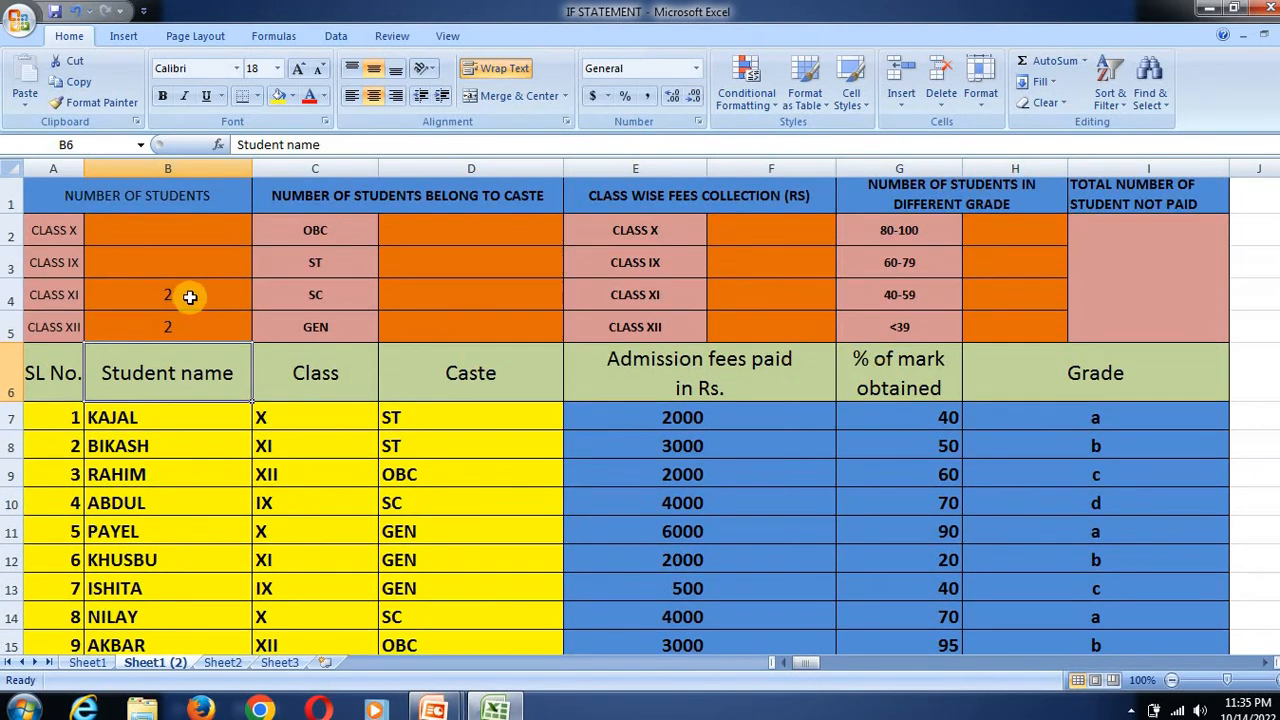
pyautogui.click(188, 297)
pyautogui.click(172, 333)
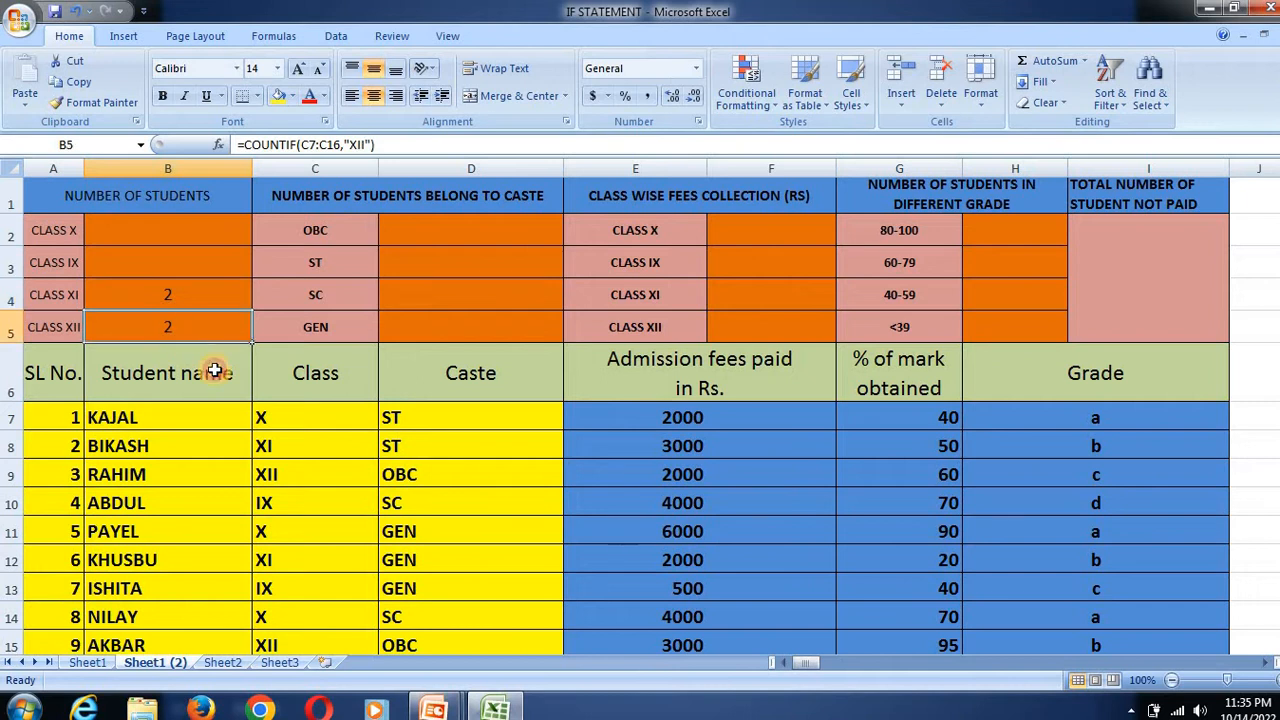
pyautogui.click(300, 475)
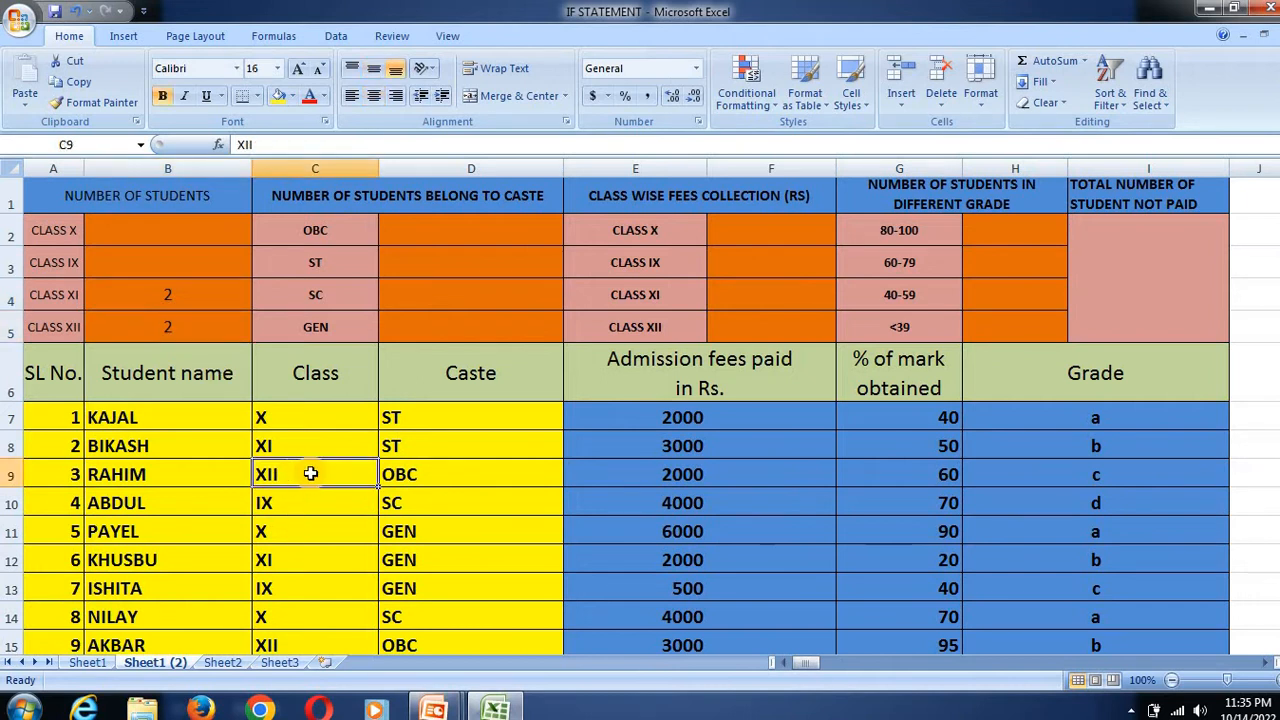
pyautogui.write('X')
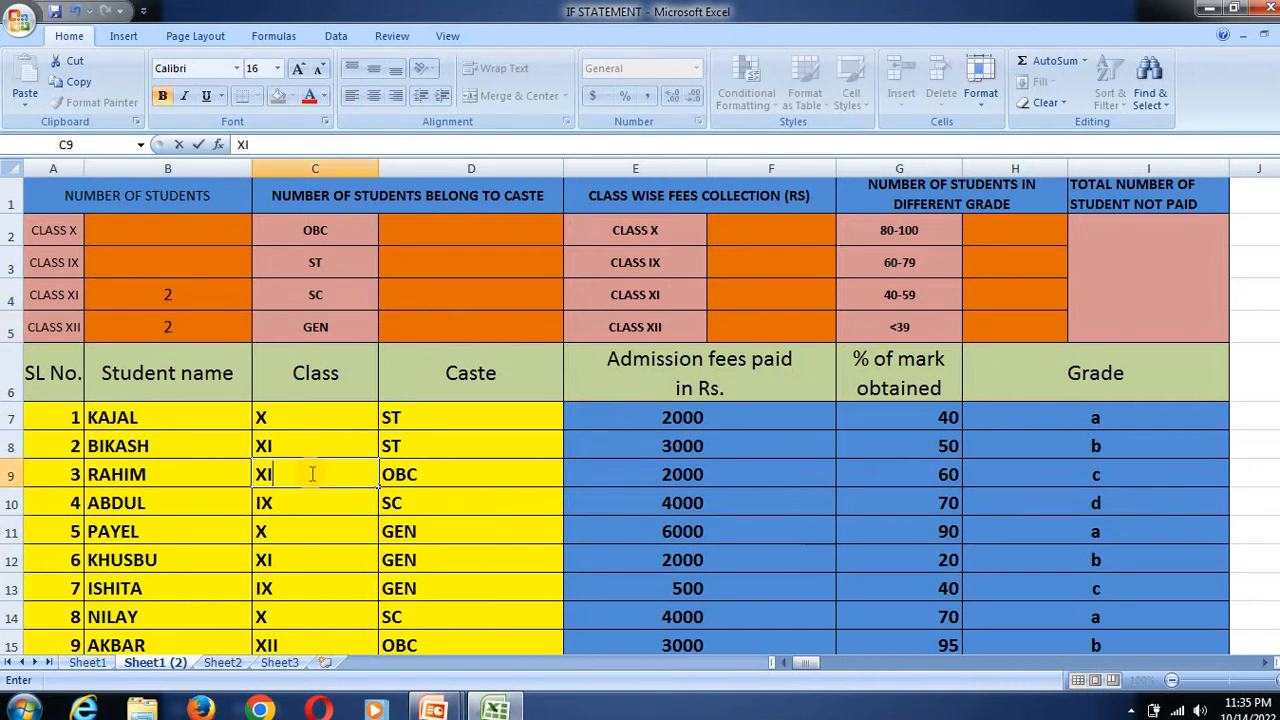
pyautogui.press('Return')
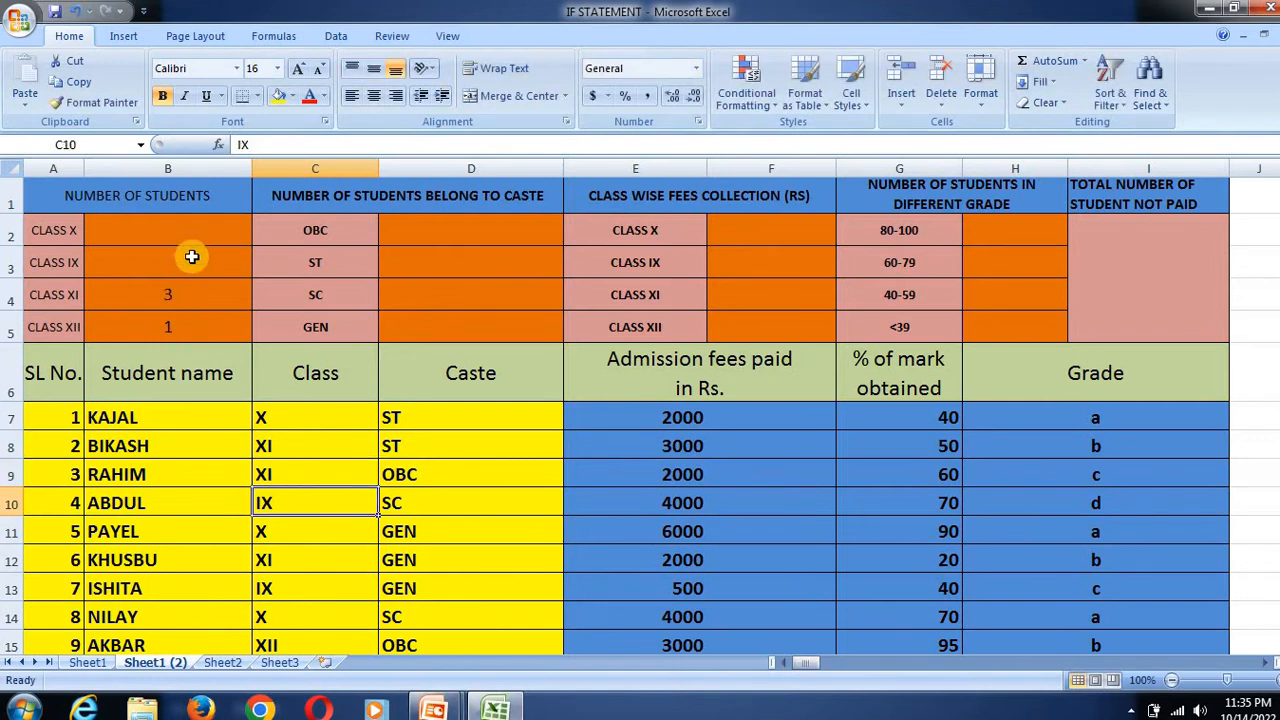
# Enter the formula =COUNIF(D7:D16,"ST") in D3 for the number of ST students
pyautogui.click(212, 230)
pyautogui.click(208, 268)
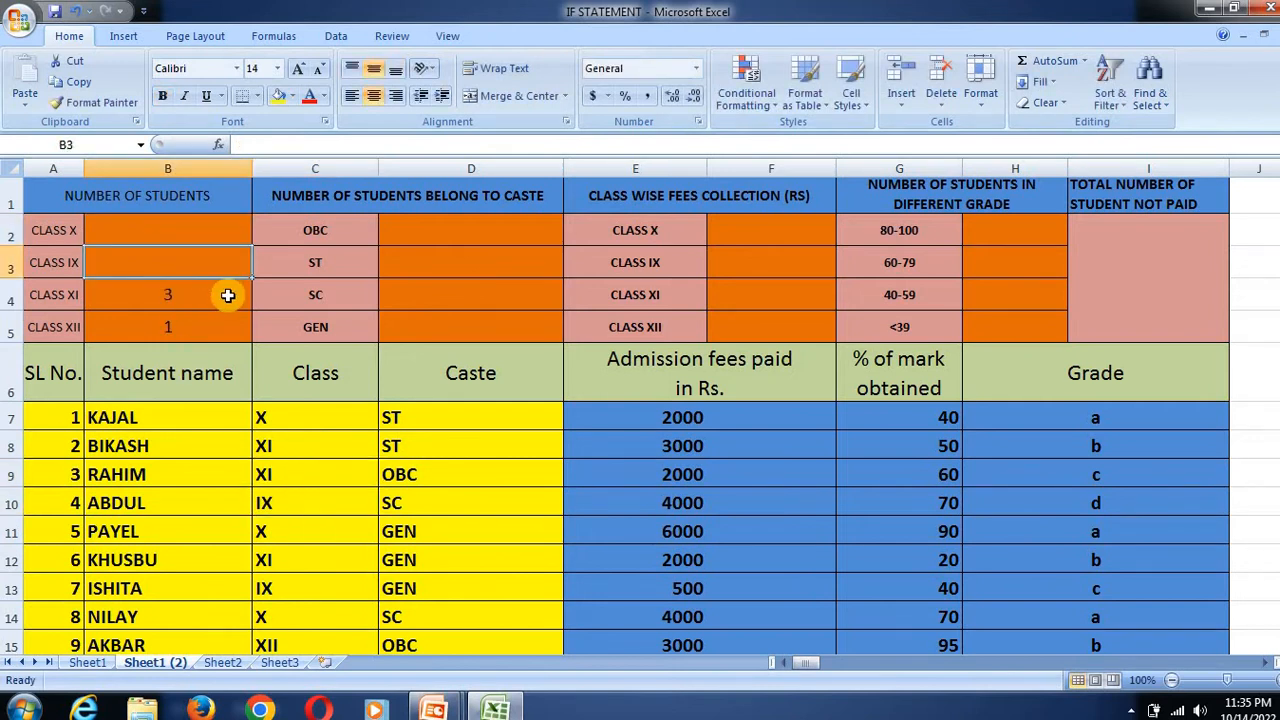
pyautogui.click(476, 236)
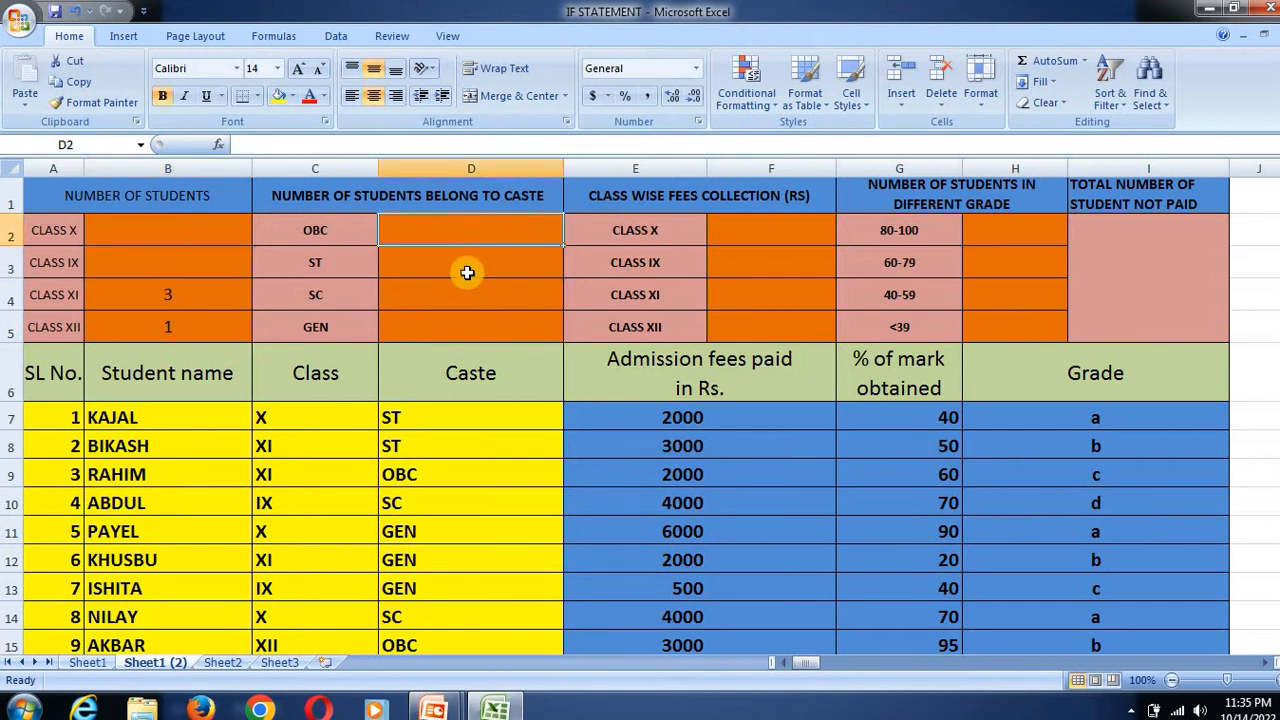
pyautogui.click(463, 268)
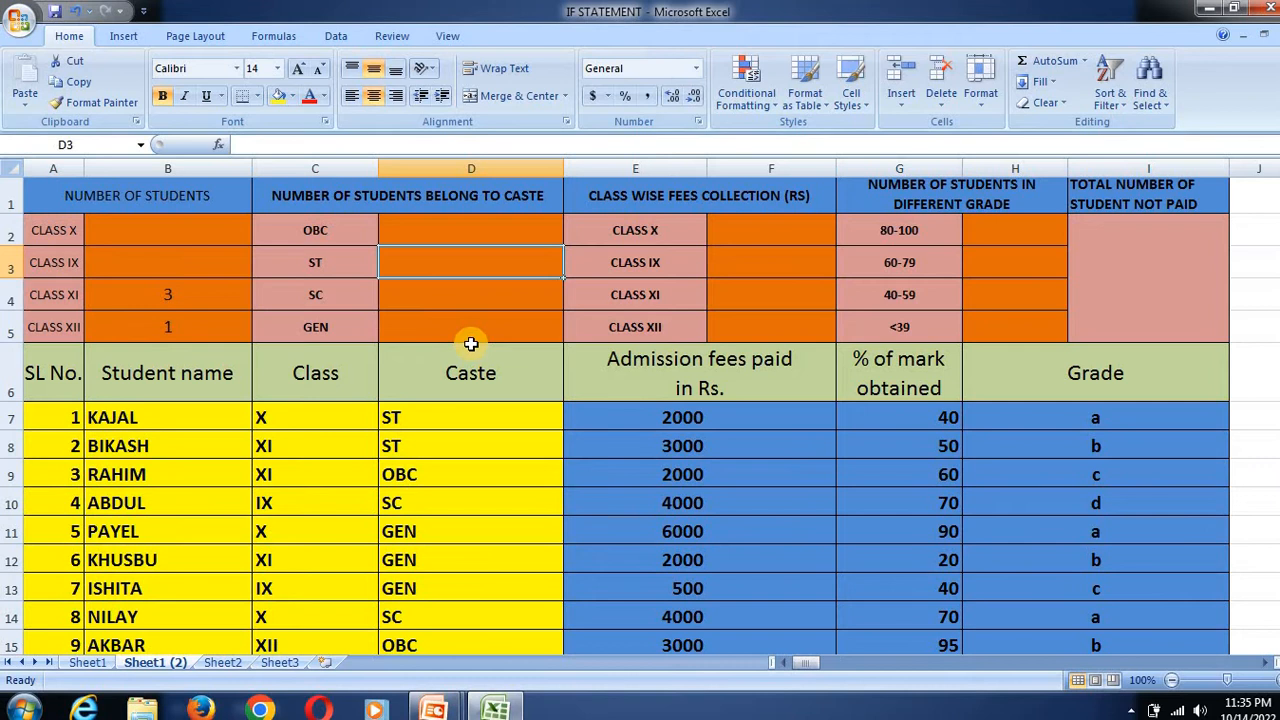
pyautogui.write('=COUNIF(')
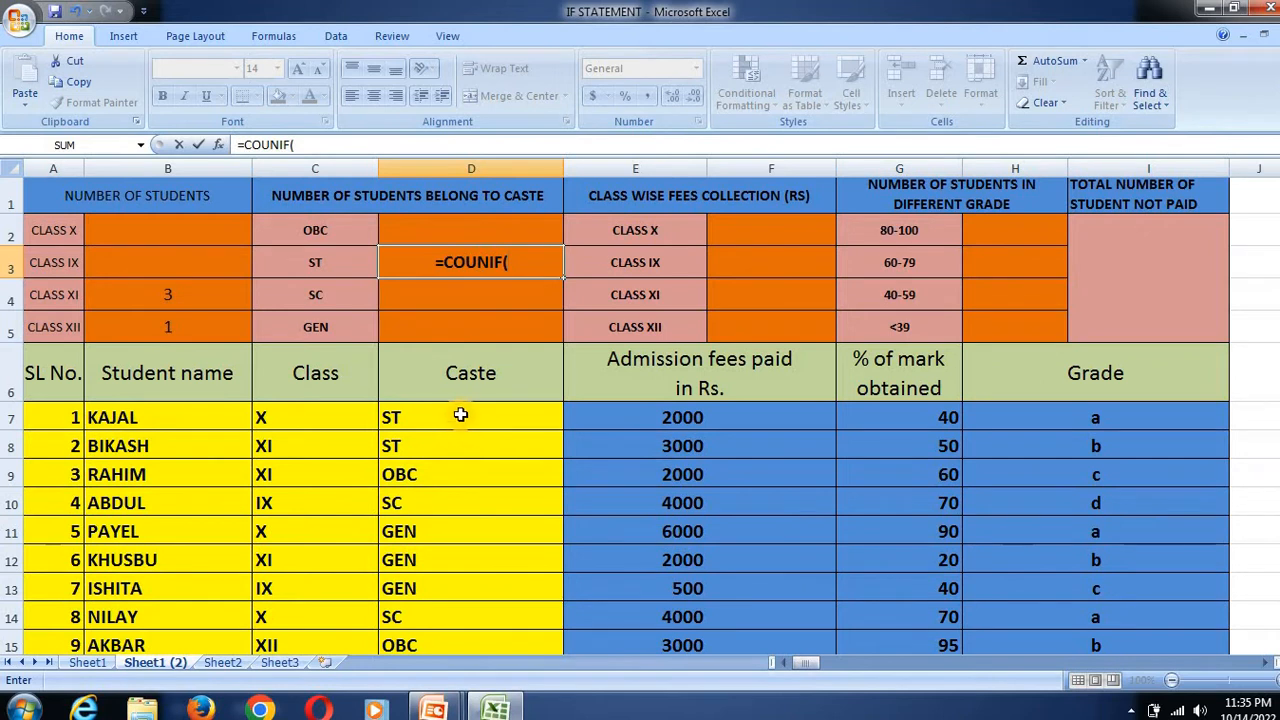
pyautogui.moveTo(460, 414); pyautogui.dragTo(451, 600)
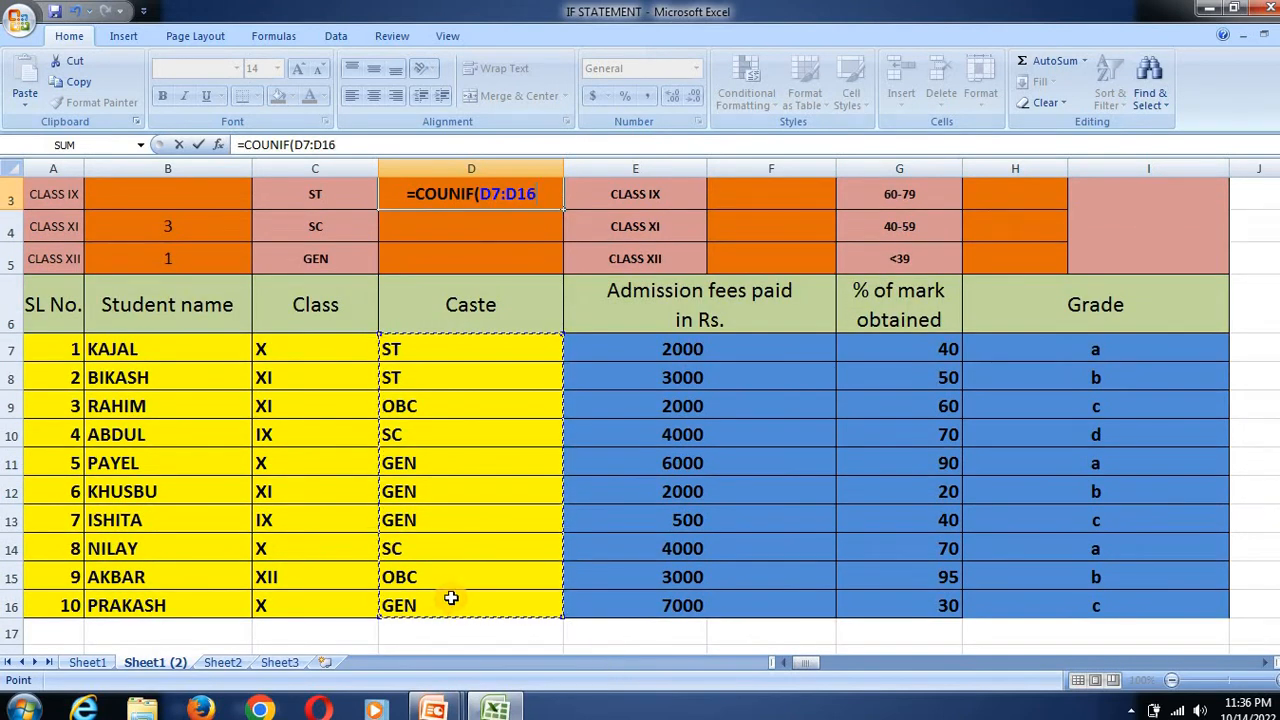
pyautogui.write(',"S')
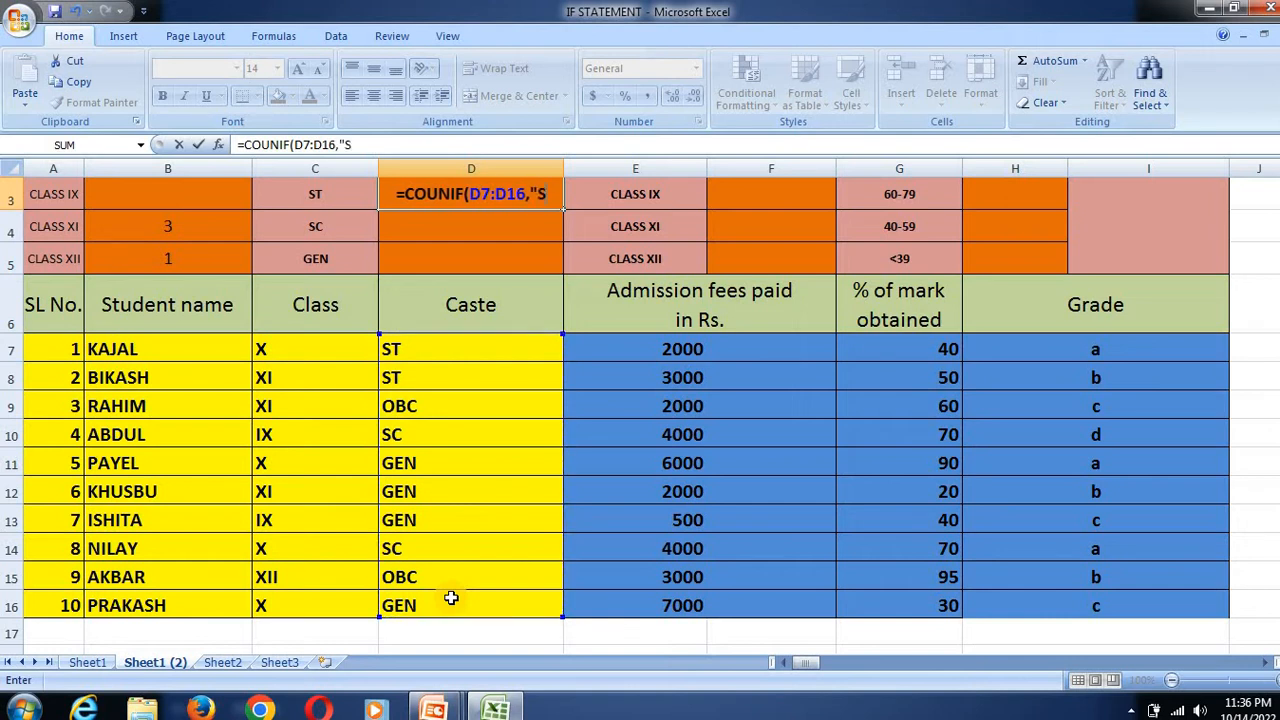
pyautogui.write('T")')
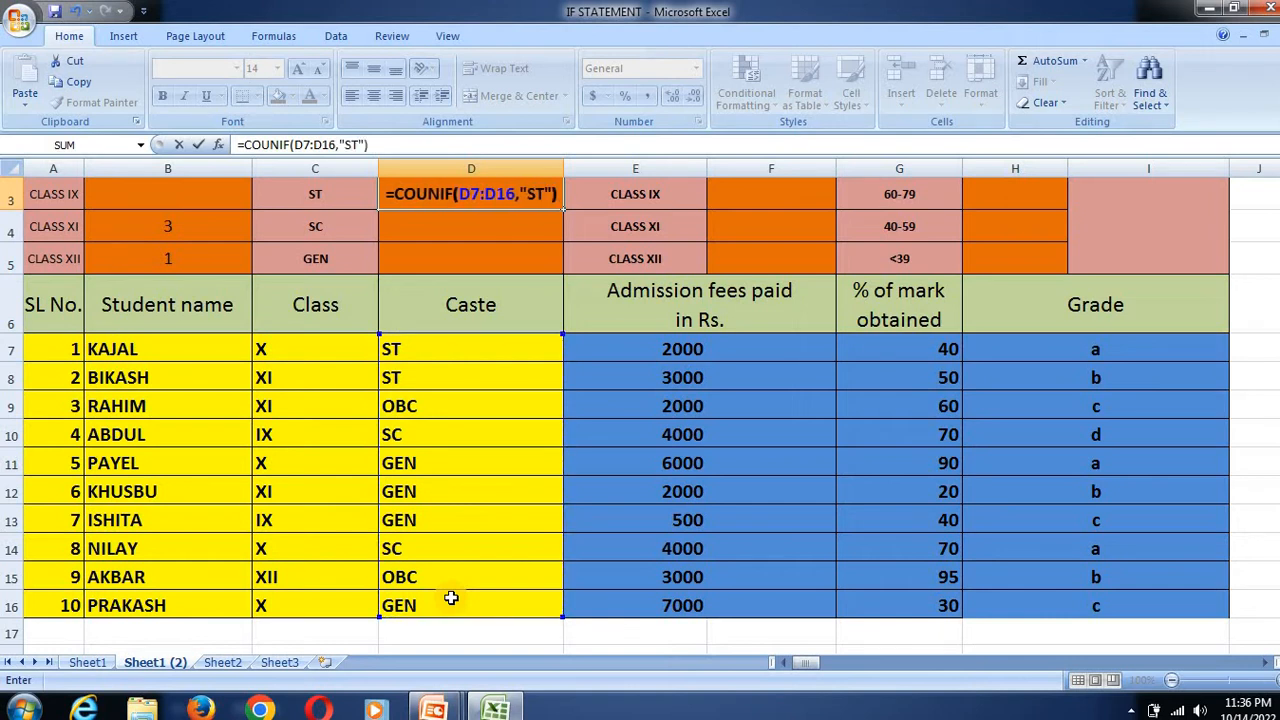
pyautogui.press('Return')
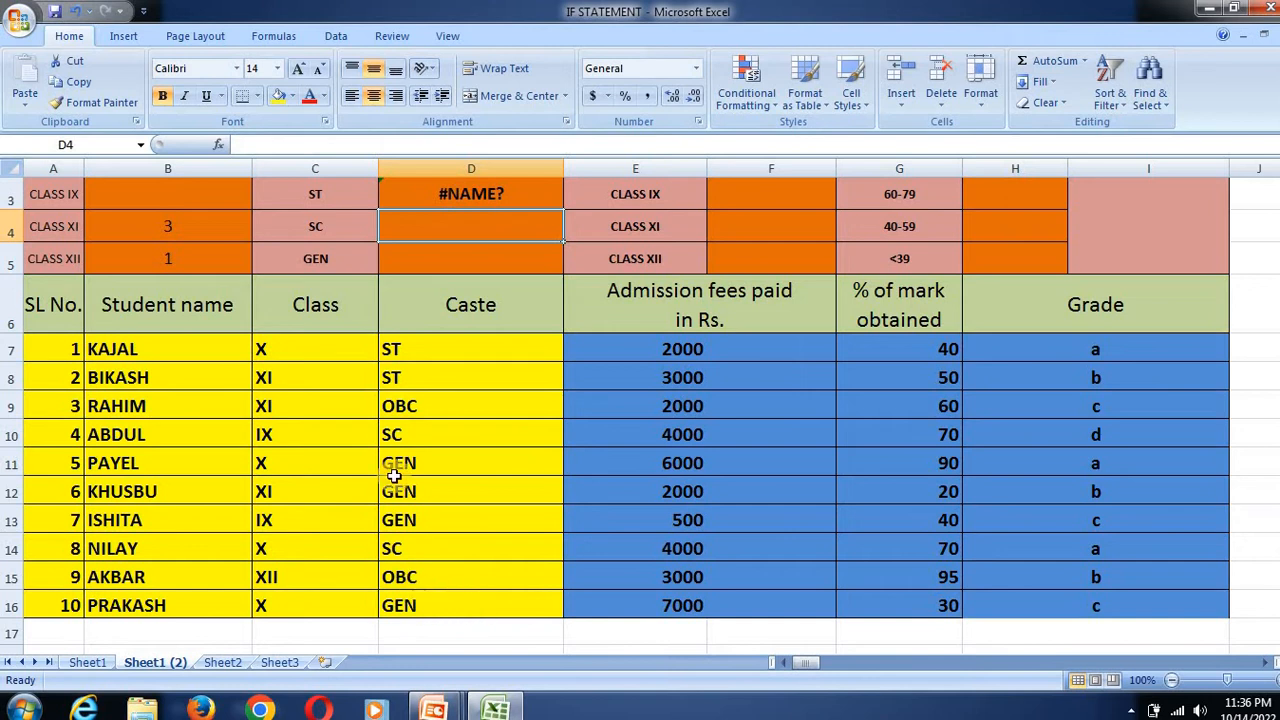
# Correct the misspelled function name in the ST formula in D3 to COUNTIF
pyautogui.click(478, 193)
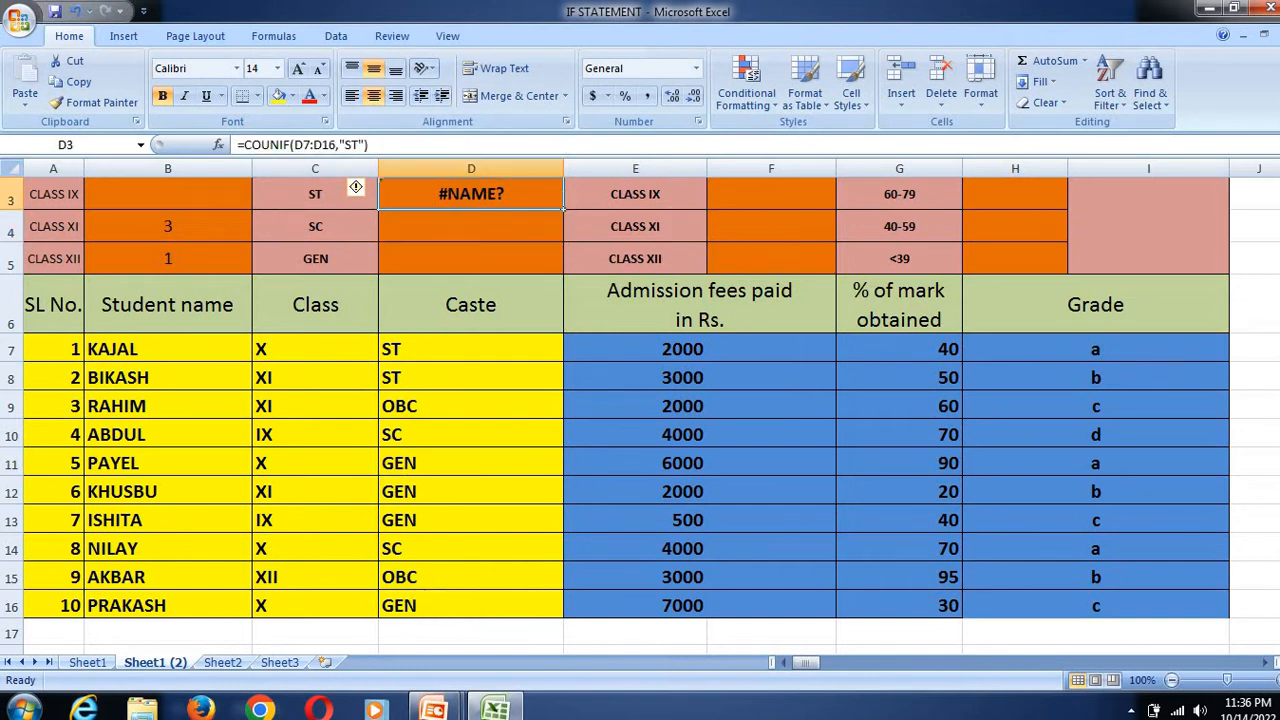
pyautogui.scroll(1, 640, 414)
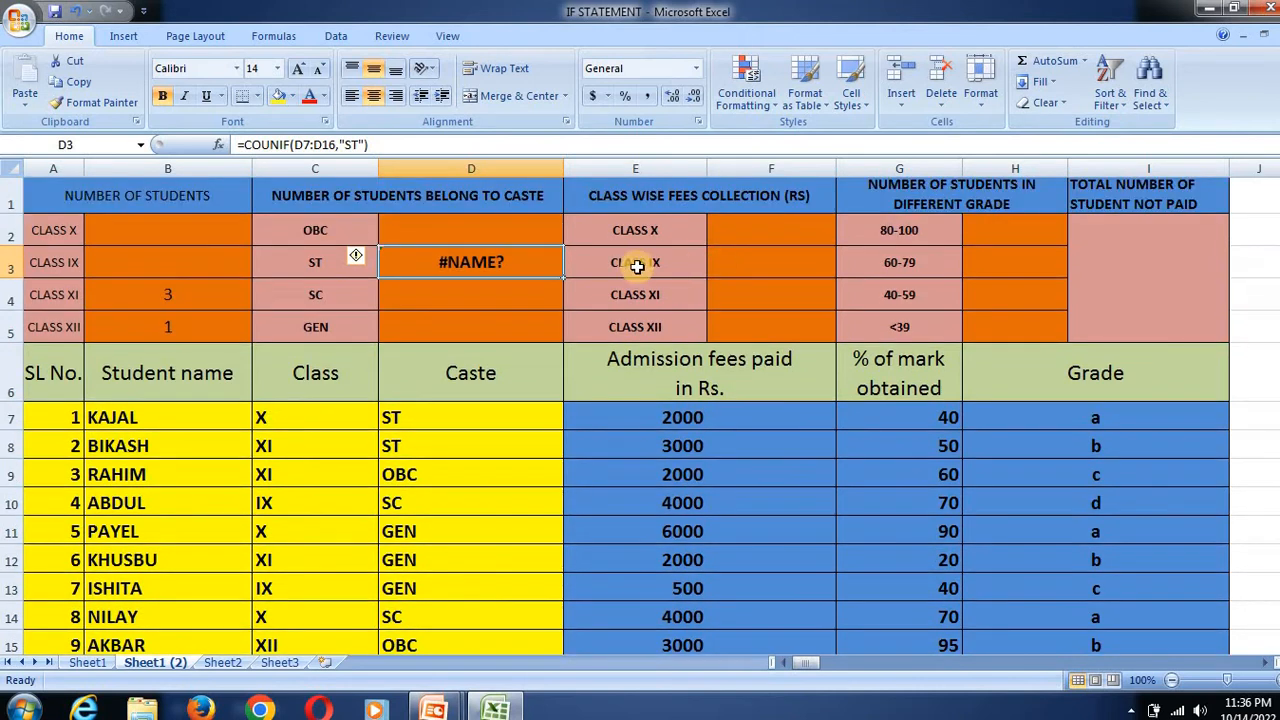
pyautogui.doubleClick(520, 257)
pyautogui.click(440, 257)
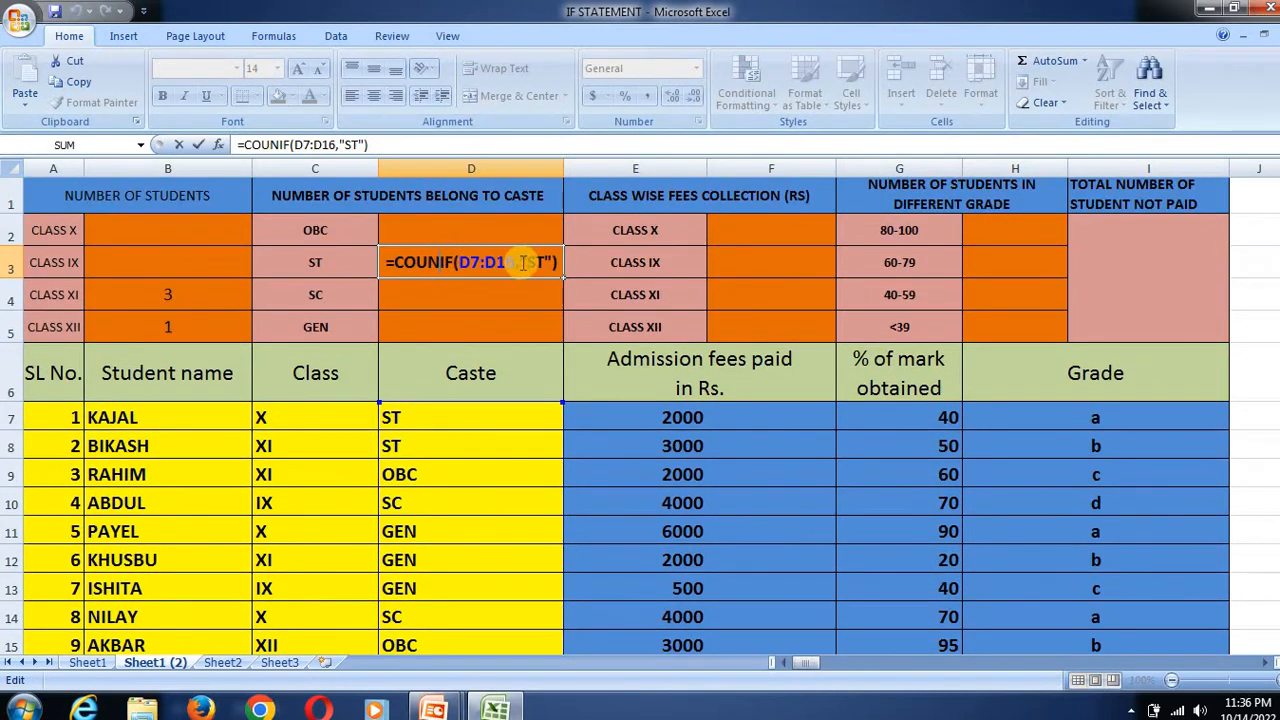
pyautogui.write('T')
pyautogui.press('Return')
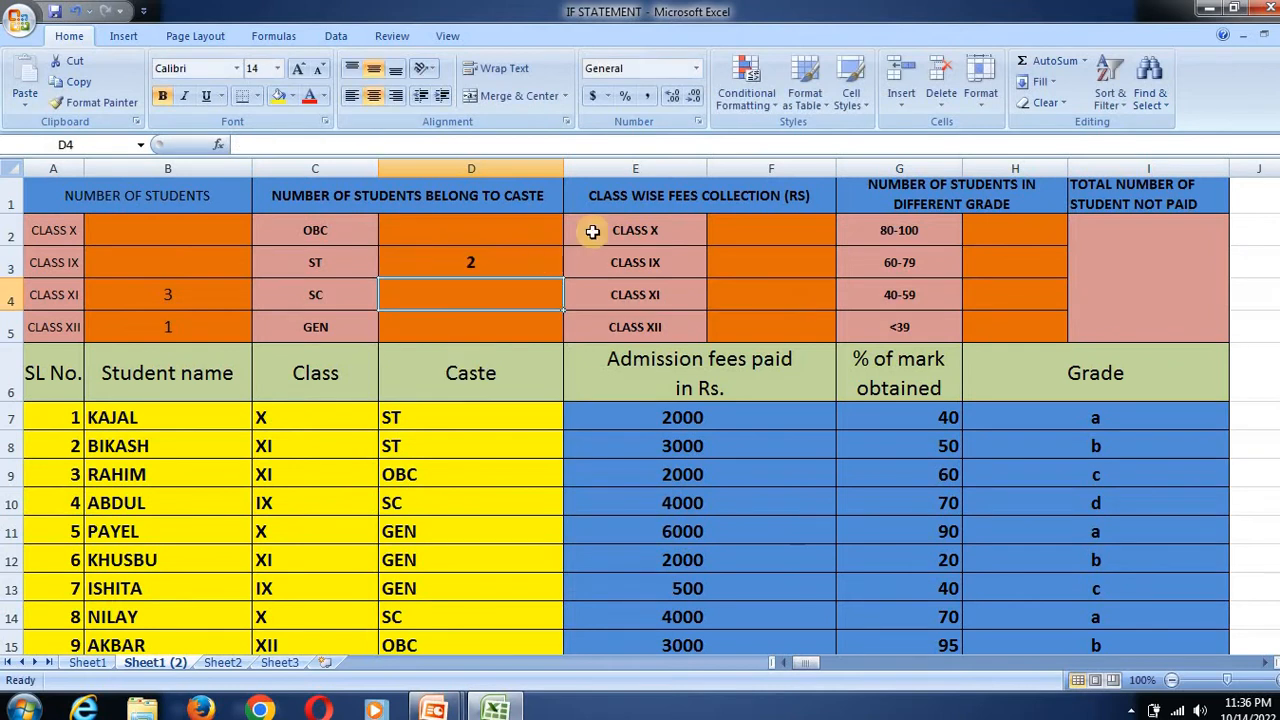
# Check the ST formula in D3 and change the first student's caste in D7 to SC
pyautogui.click(489, 266)
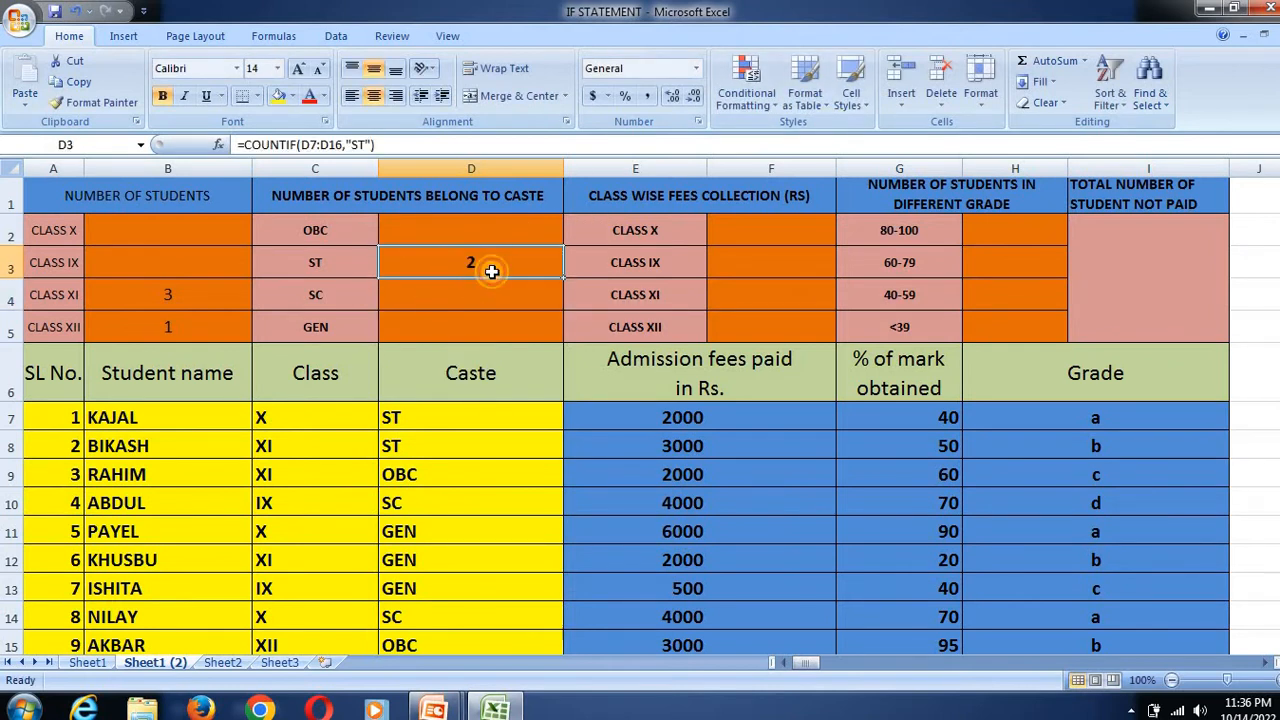
pyautogui.click(429, 420)
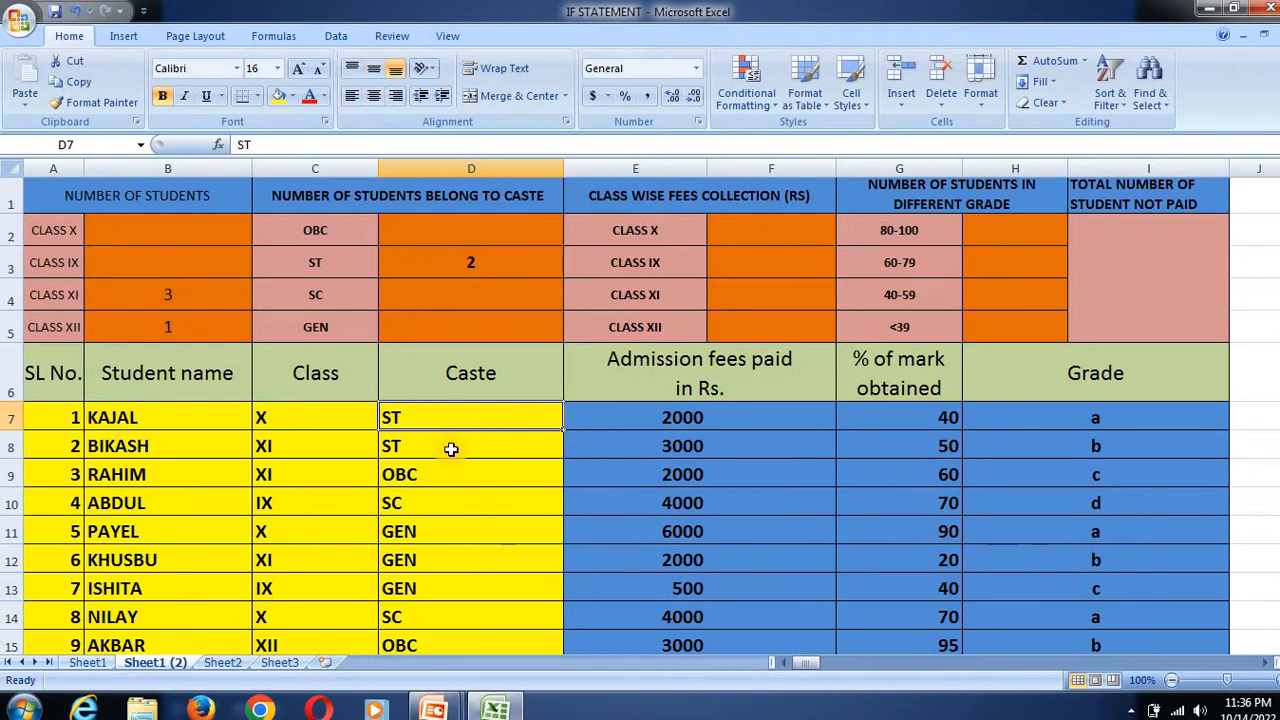
pyautogui.write('SC')
pyautogui.click(451, 449)
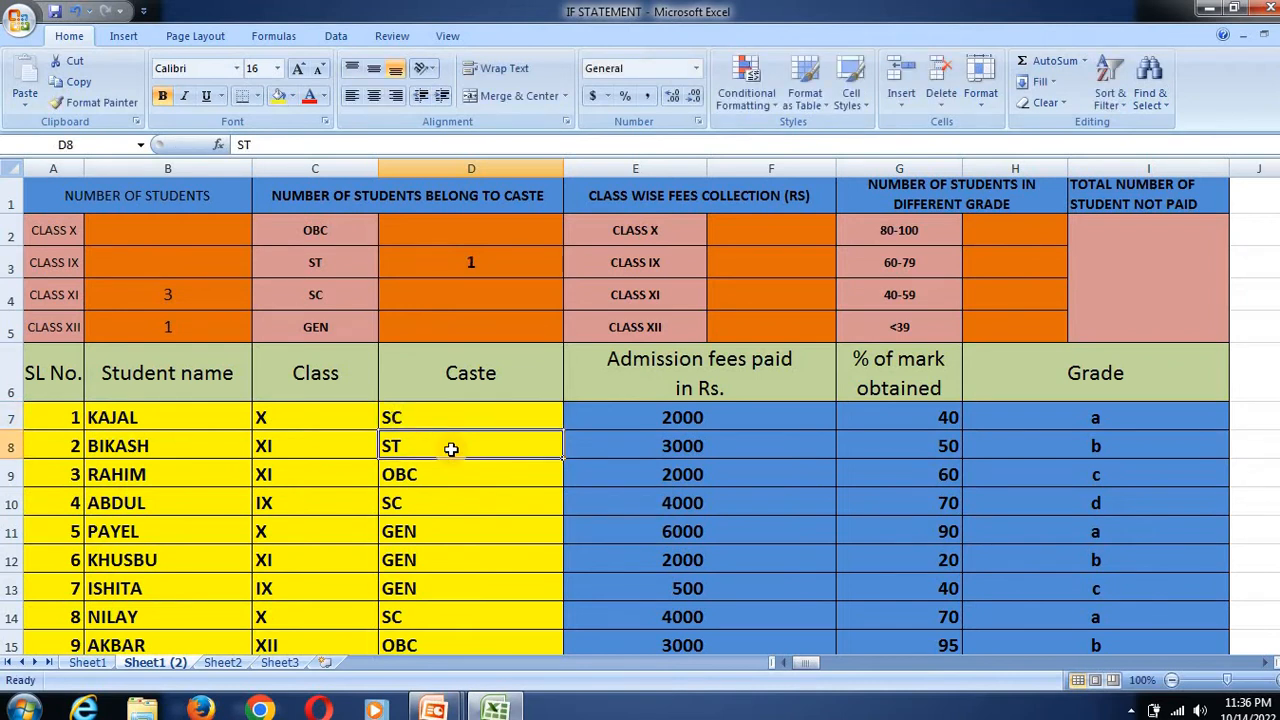
# Examine the summary cells and the Class and Admission fees paid columns needed for the class-wise fees collection
pyautogui.click(204, 315)
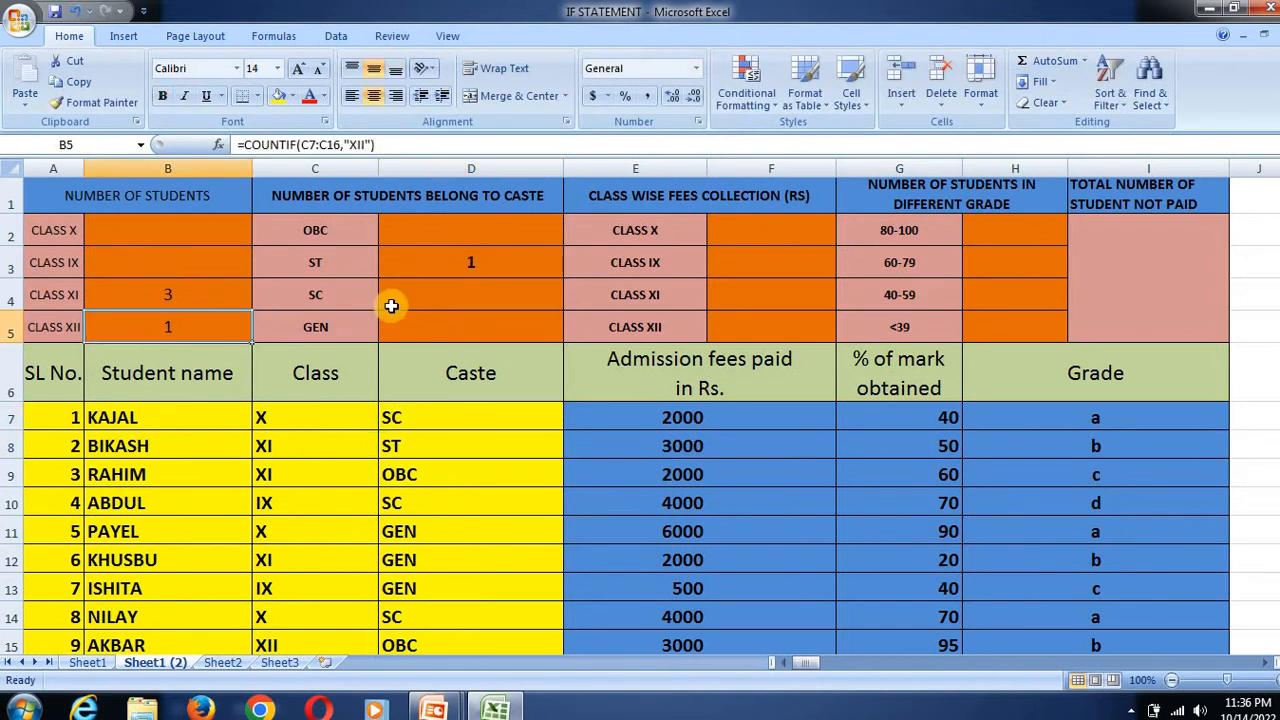
pyautogui.click(412, 300)
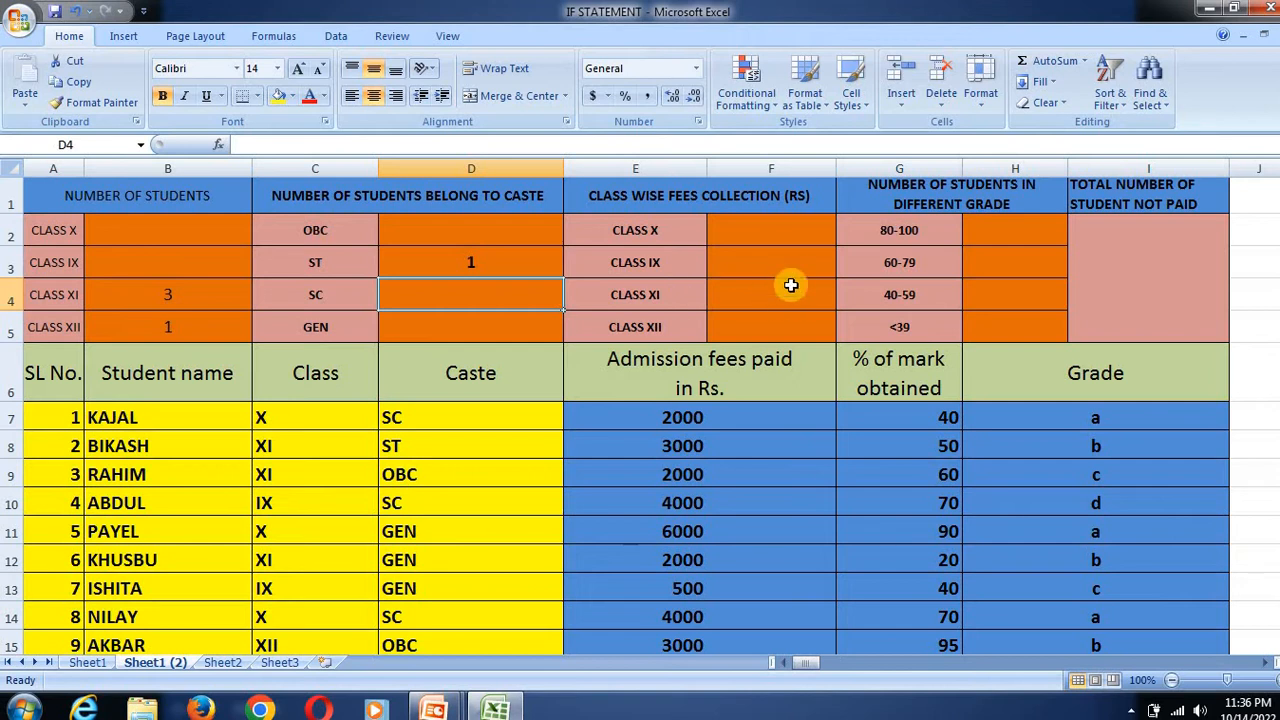
pyautogui.click(790, 240)
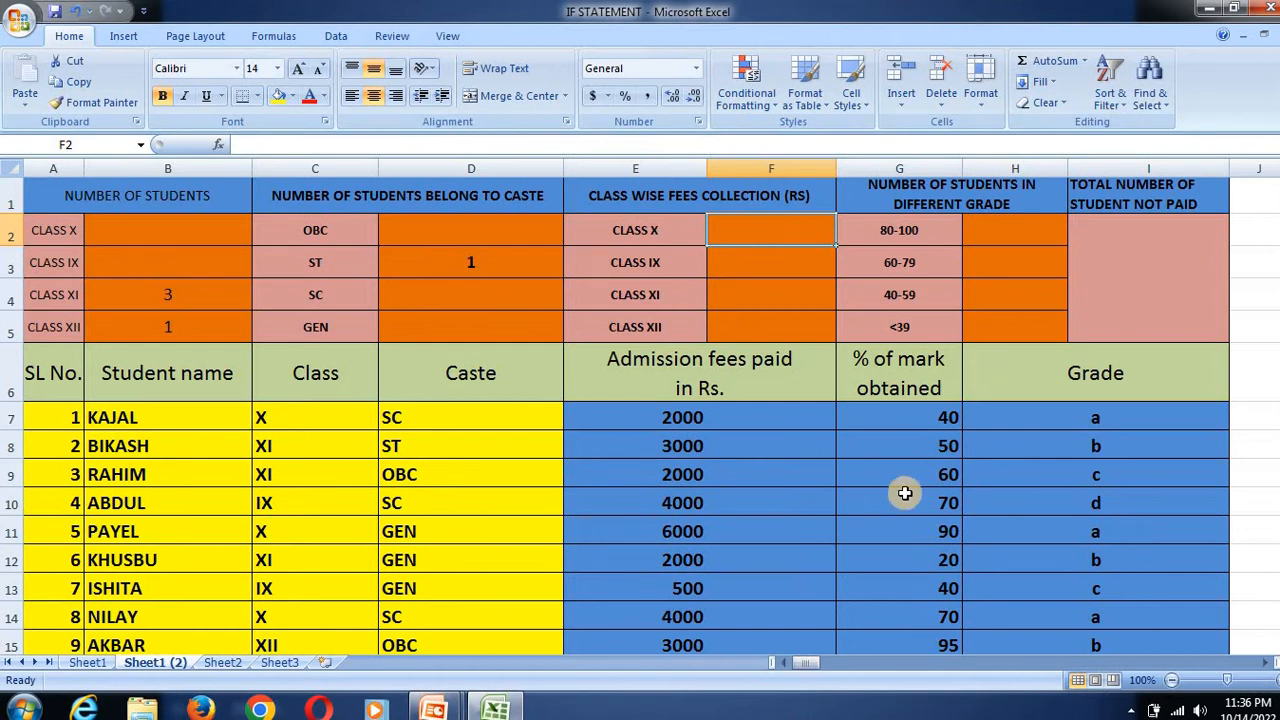
pyautogui.click(663, 228)
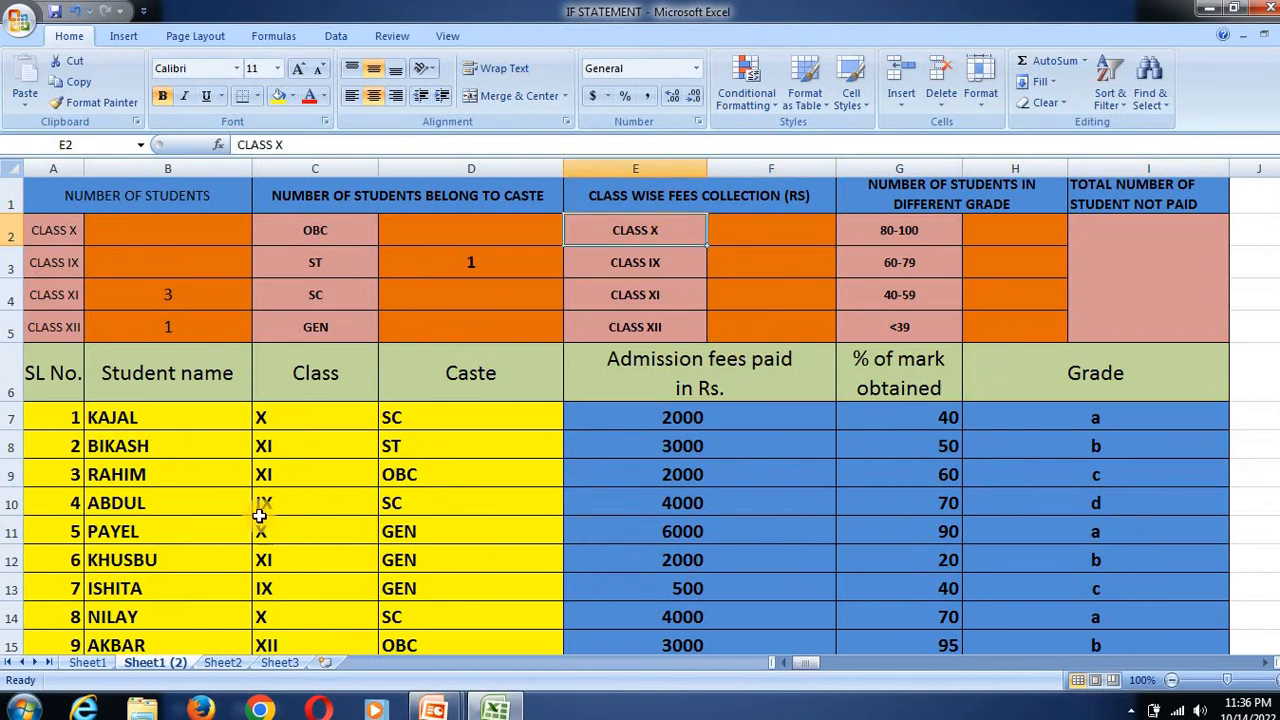
pyautogui.click(300, 420)
pyautogui.moveTo(311, 474); pyautogui.dragTo(360, 580)
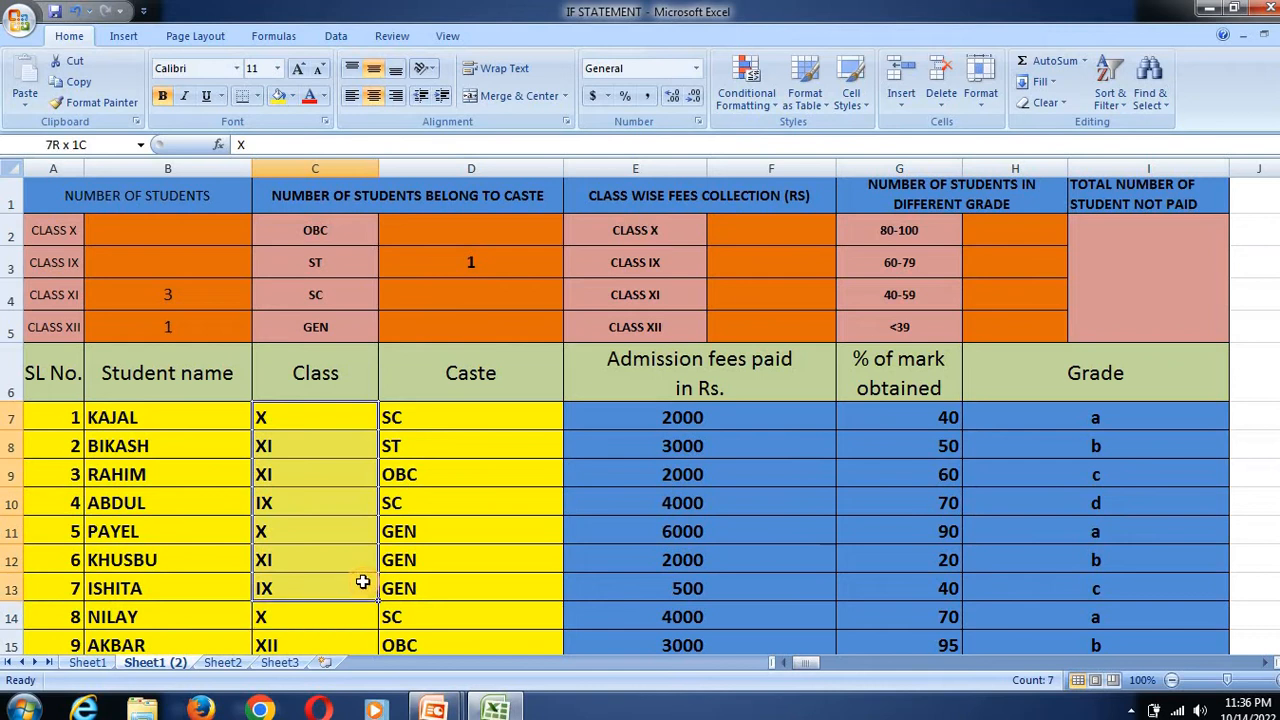
pyautogui.click(765, 271)
pyautogui.moveTo(739, 420); pyautogui.dragTo(718, 550)
pyautogui.moveTo(683, 421); pyautogui.dragTo(648, 560)
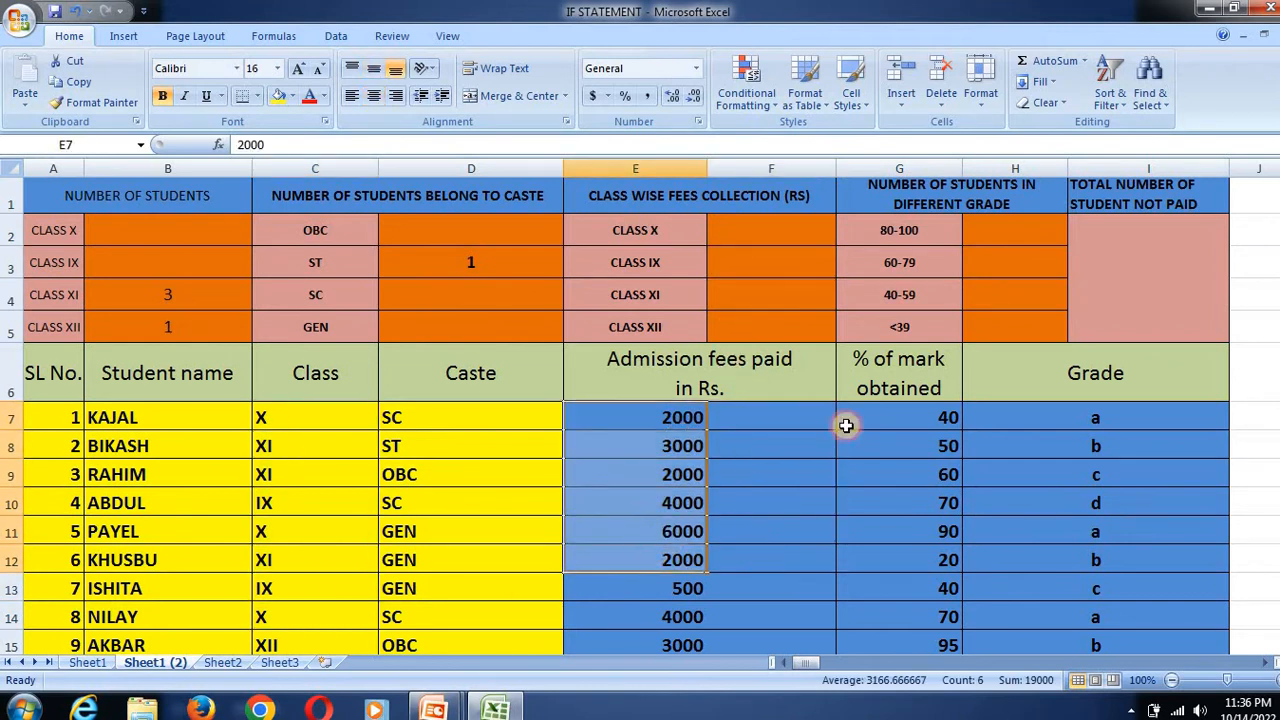
pyautogui.click(786, 255)
pyautogui.moveTo(660, 425); pyautogui.dragTo(671, 605)
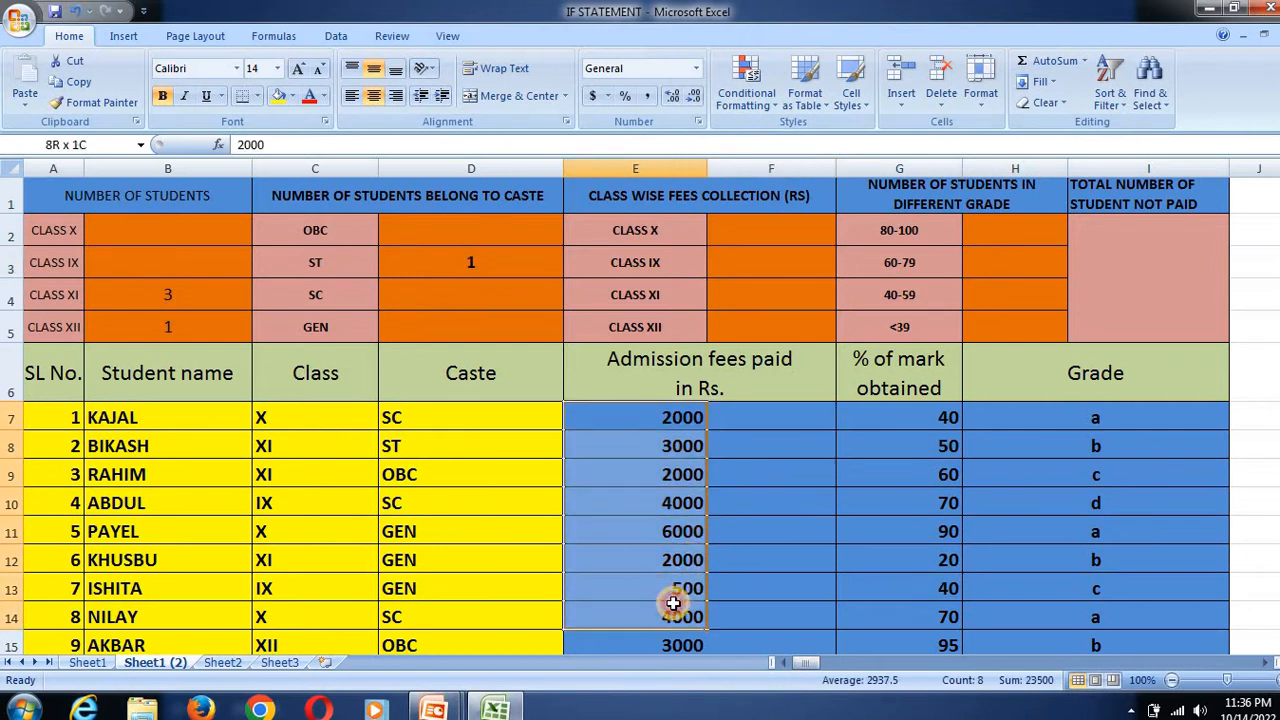
# Check which students belong to class X in the Class column and find the CLASS X fees collection cell
pyautogui.click(318, 425)
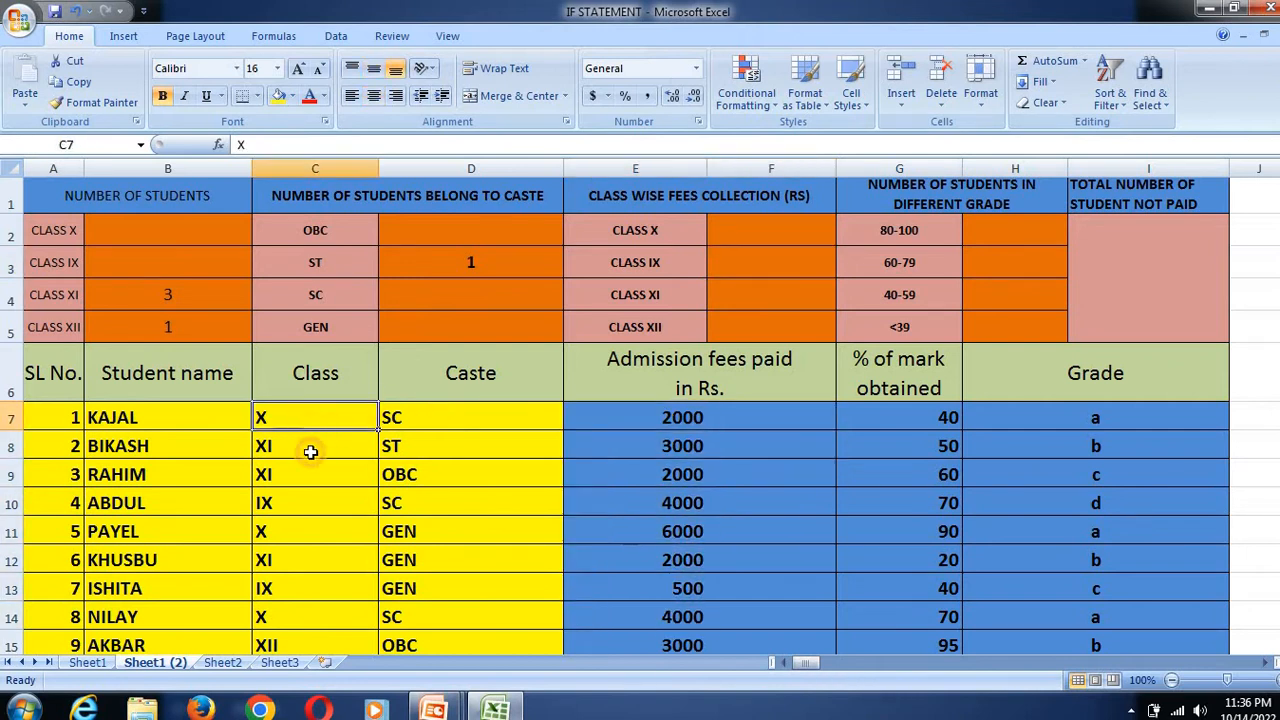
pyautogui.click(277, 524)
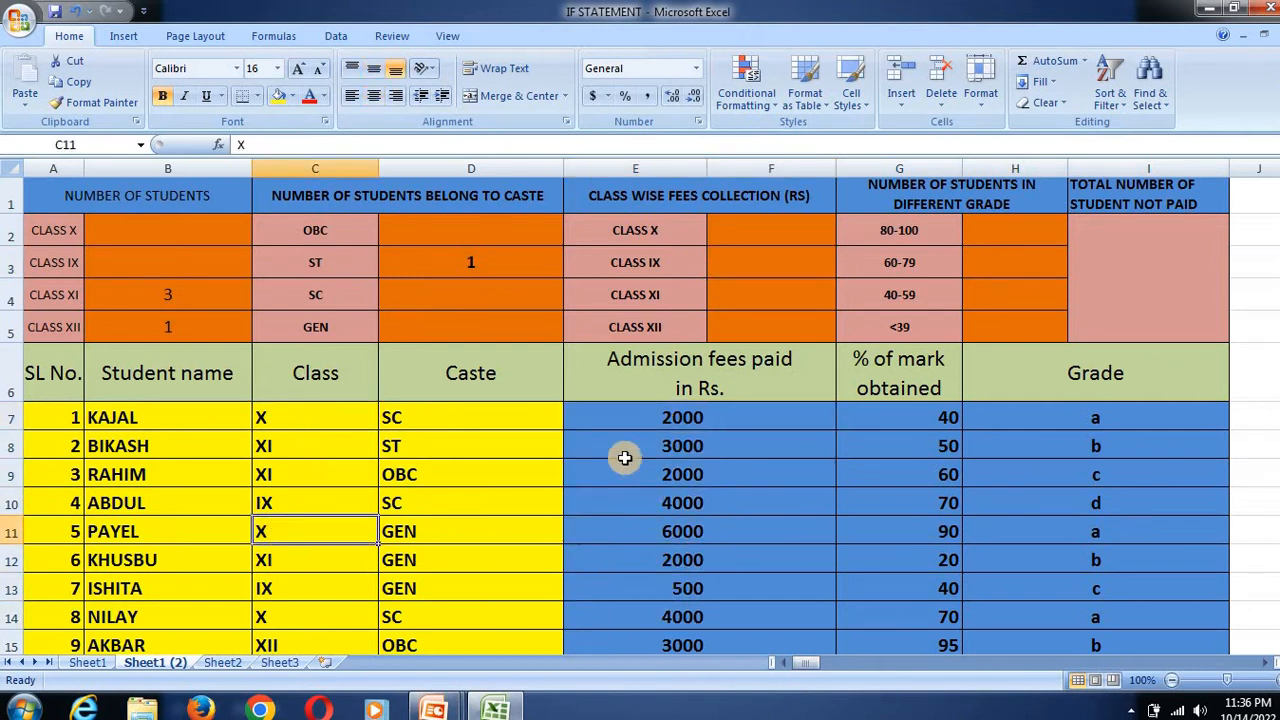
pyautogui.click(287, 423)
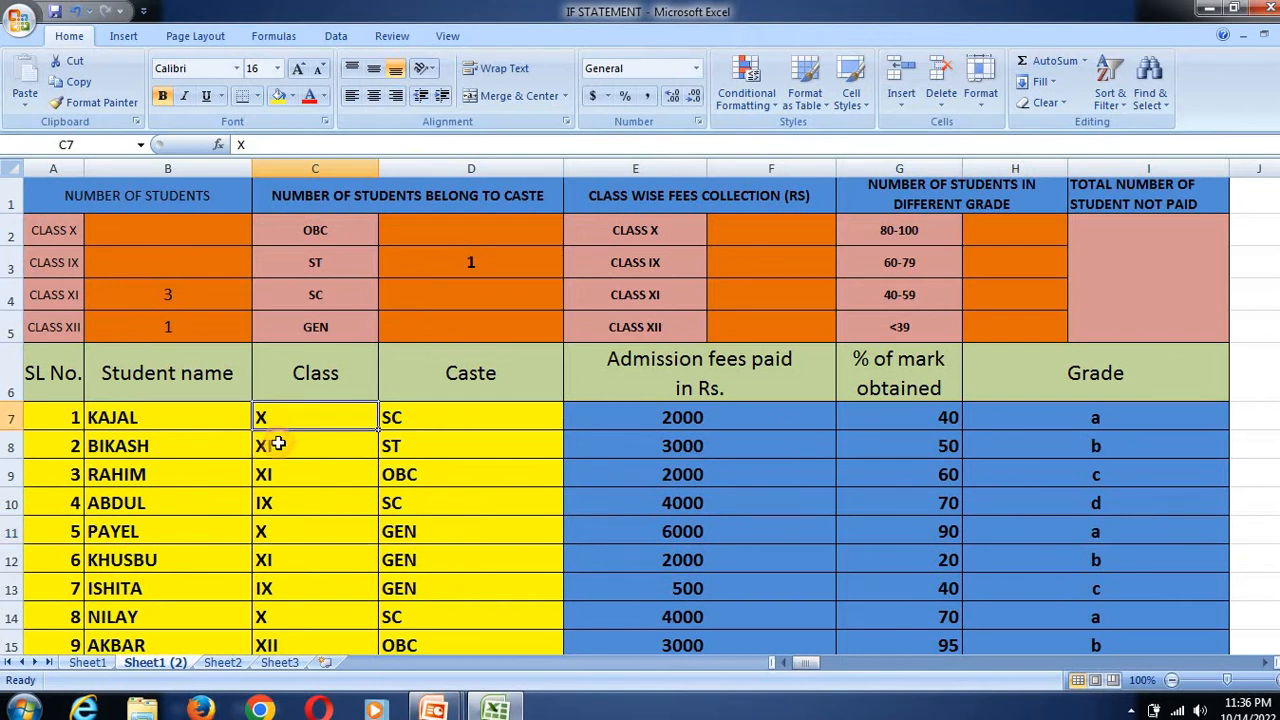
pyautogui.click(285, 534)
pyautogui.click(296, 611)
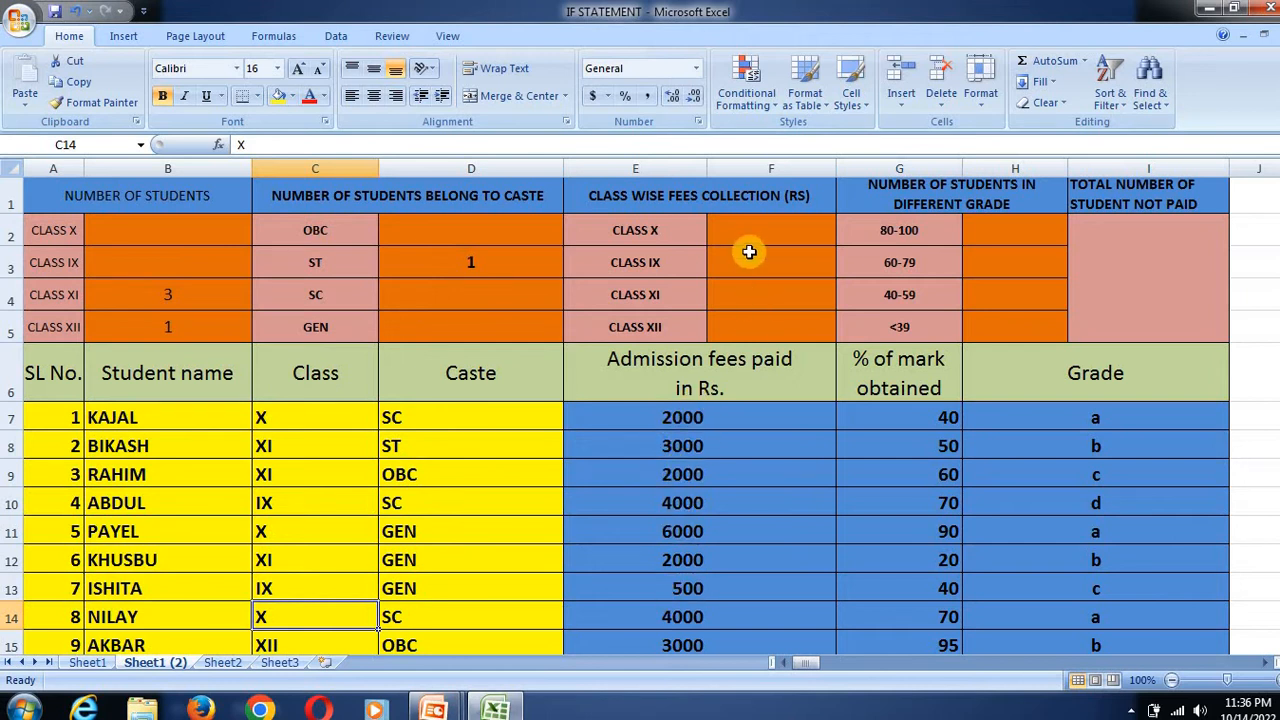
pyautogui.click(646, 232)
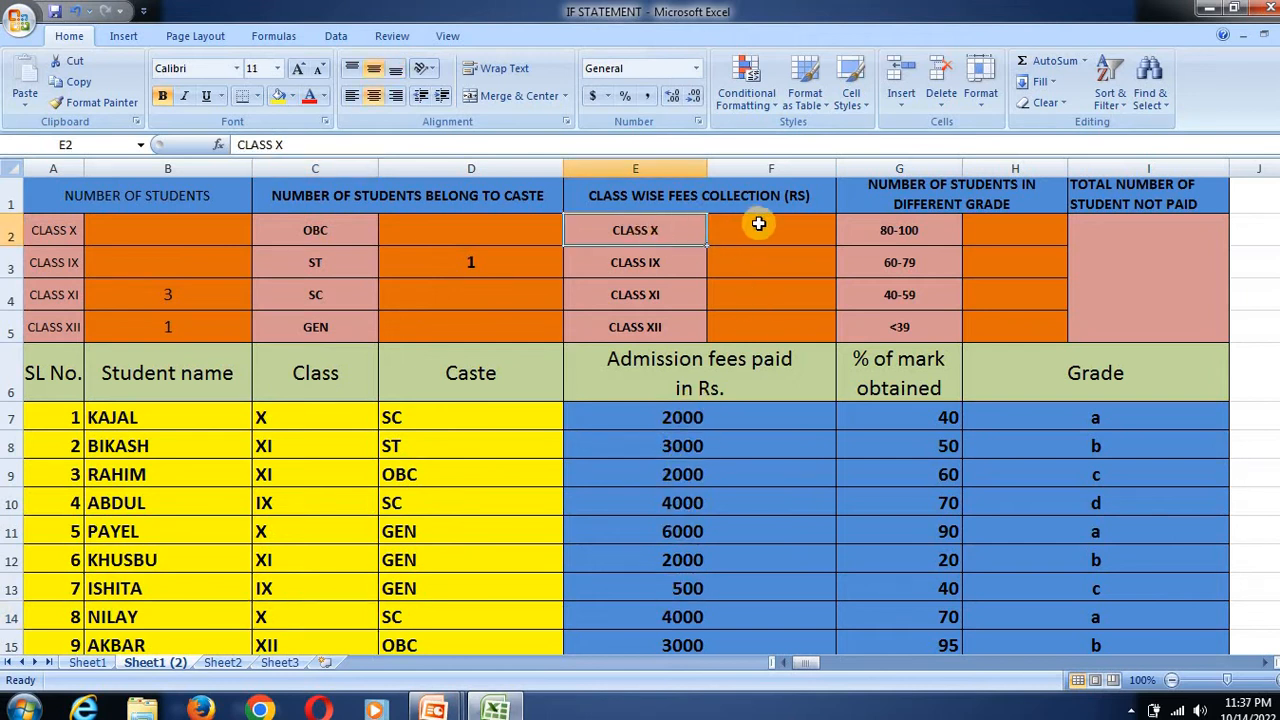
pyautogui.click(751, 223)
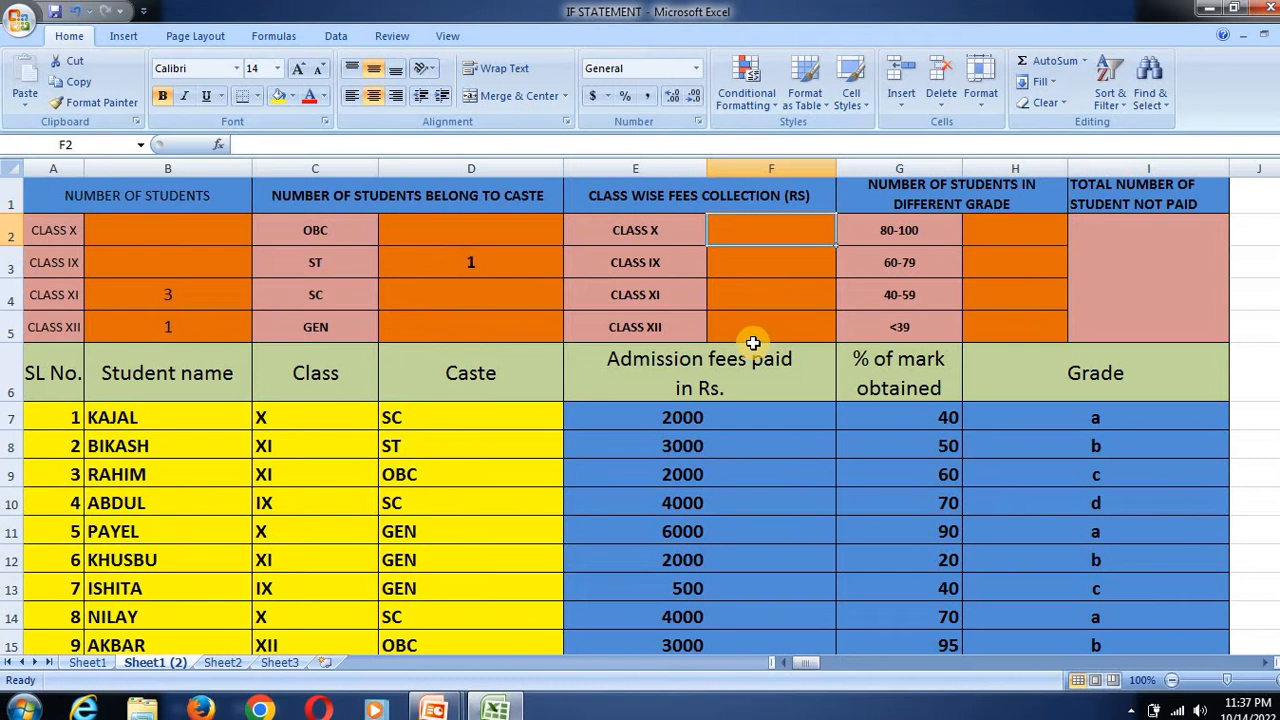
pyautogui.click(741, 196)
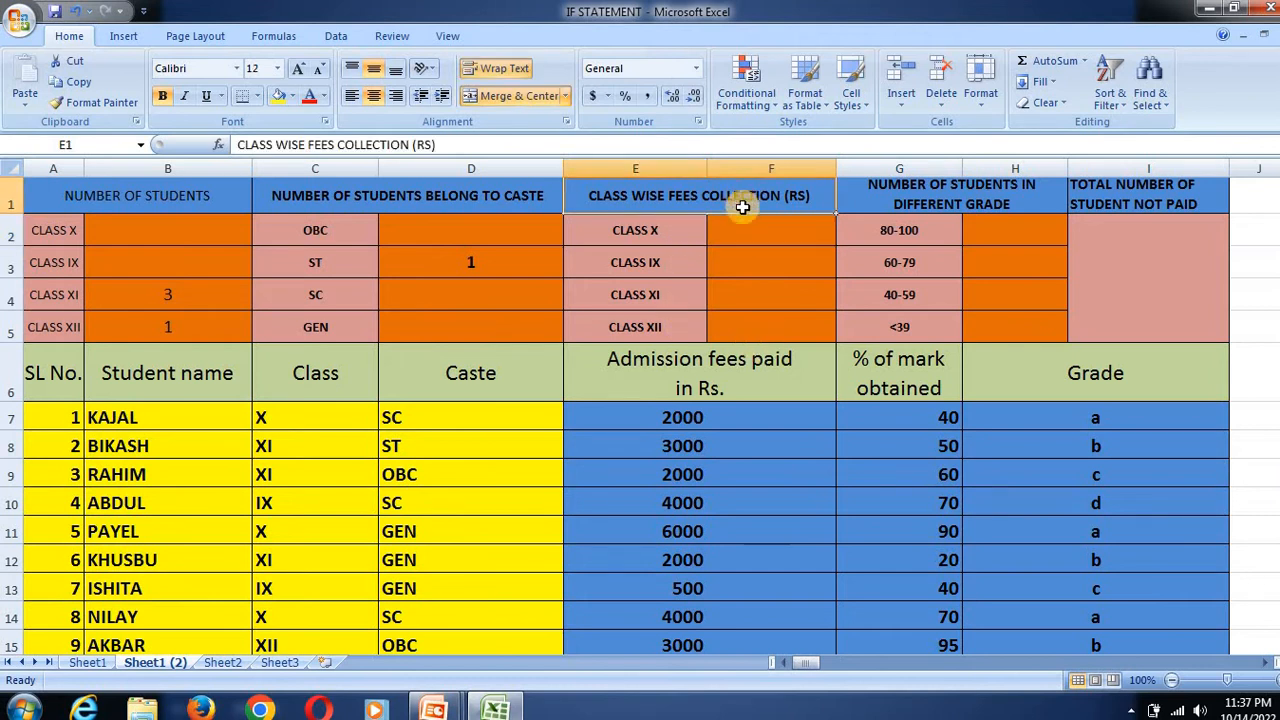
# Begin a SUMIF formula in F2 for the CLASS X fees, with range C7:C16 and criterion "X"
pyautogui.click(756, 222)
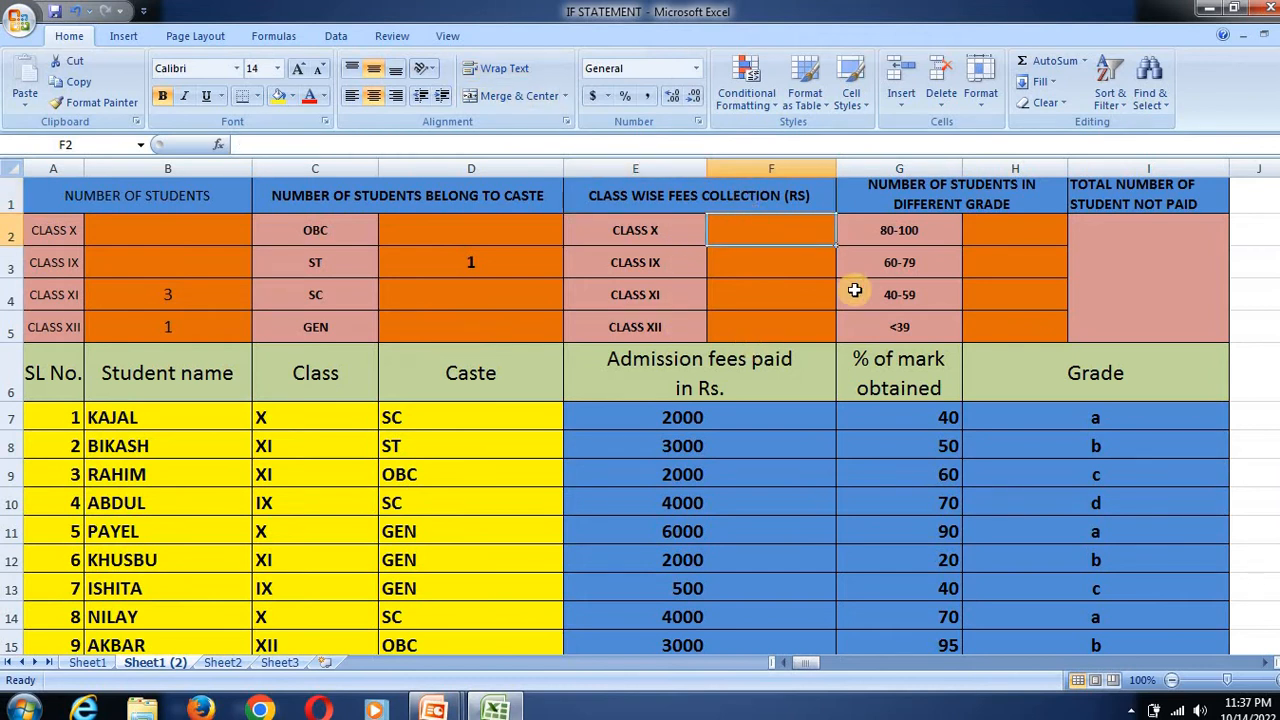
pyautogui.write('=SUM')
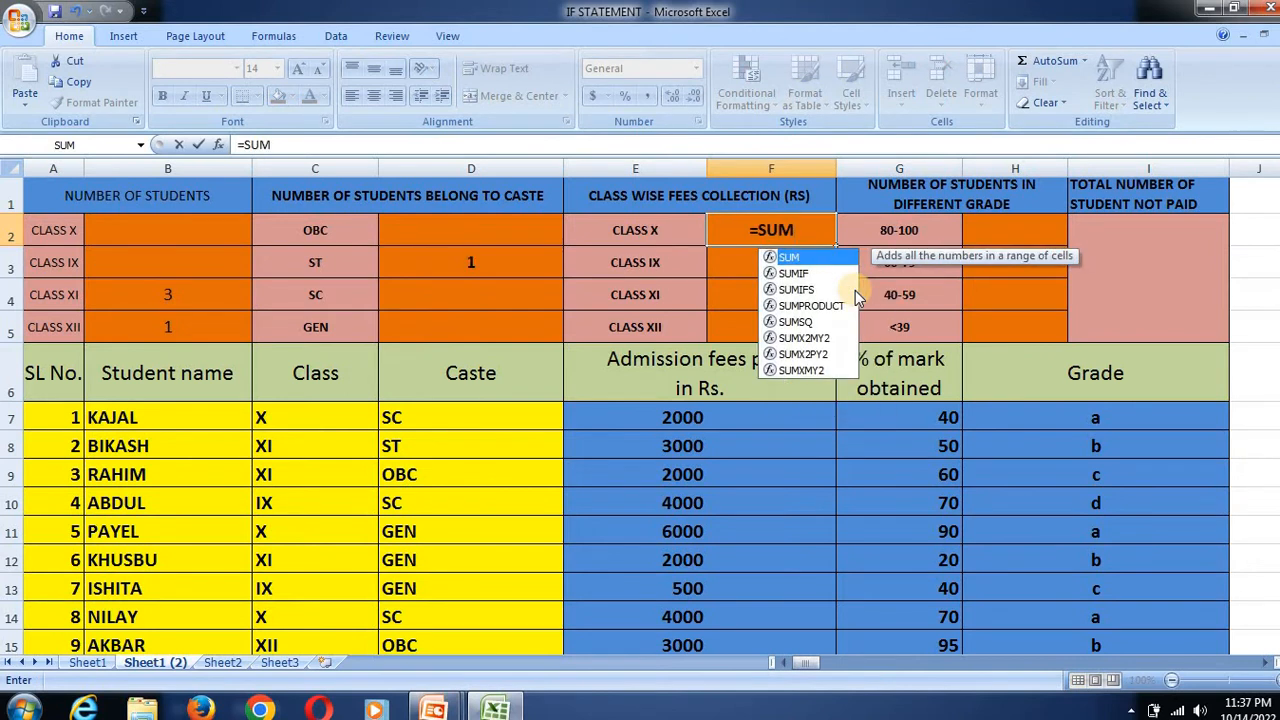
pyautogui.write('IF(')
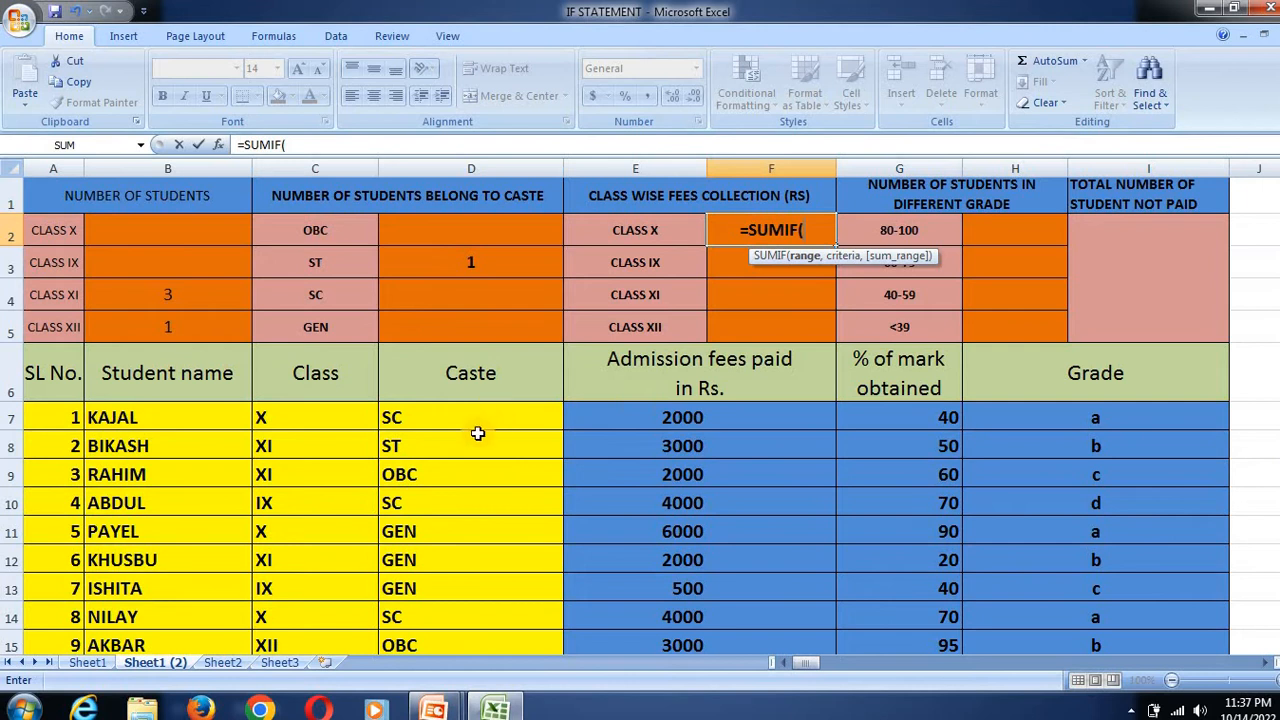
pyautogui.moveTo(335, 420); pyautogui.dragTo(306, 600)
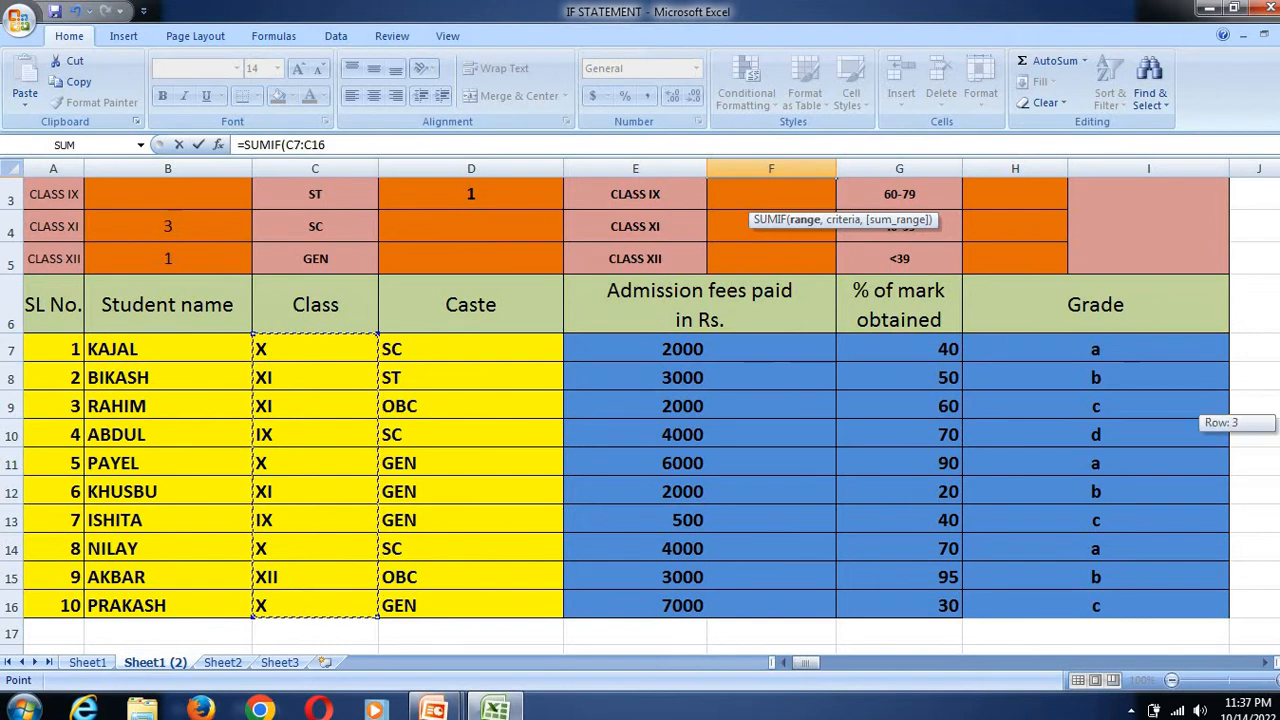
pyautogui.moveTo(1279, 423); pyautogui.dragTo(1279, 380)
pyautogui.write(',')
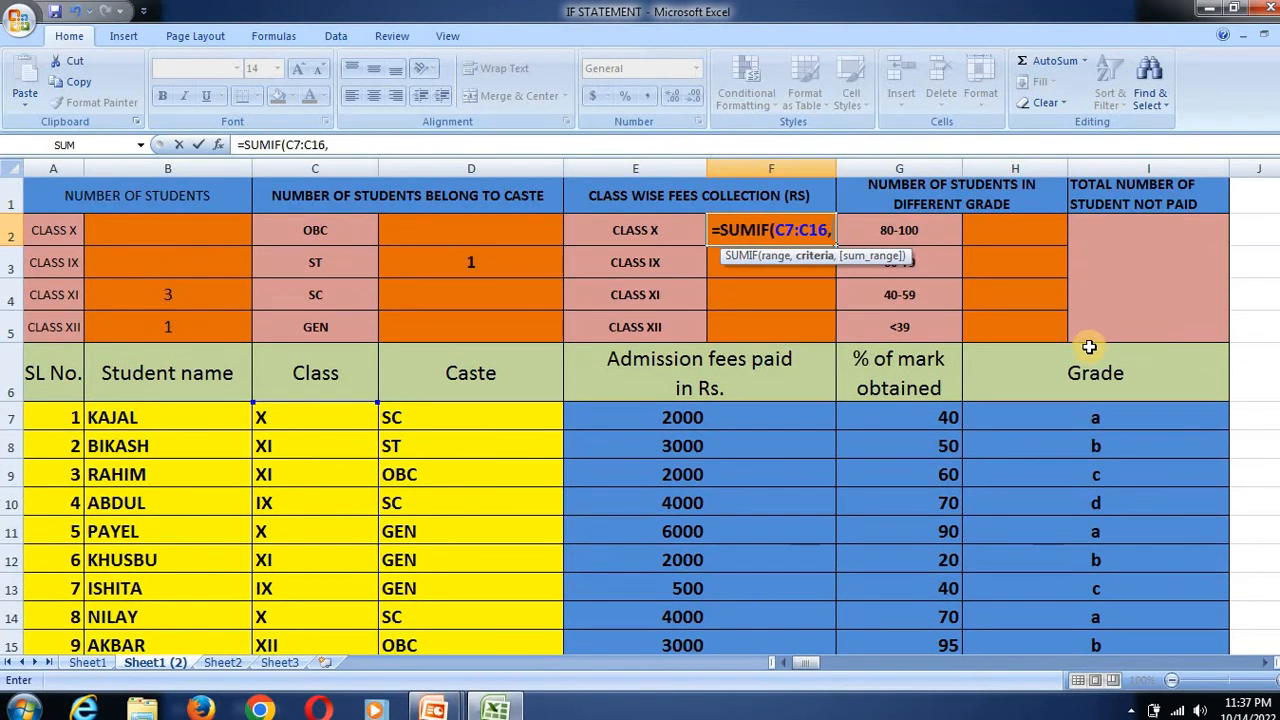
pyautogui.write('"')
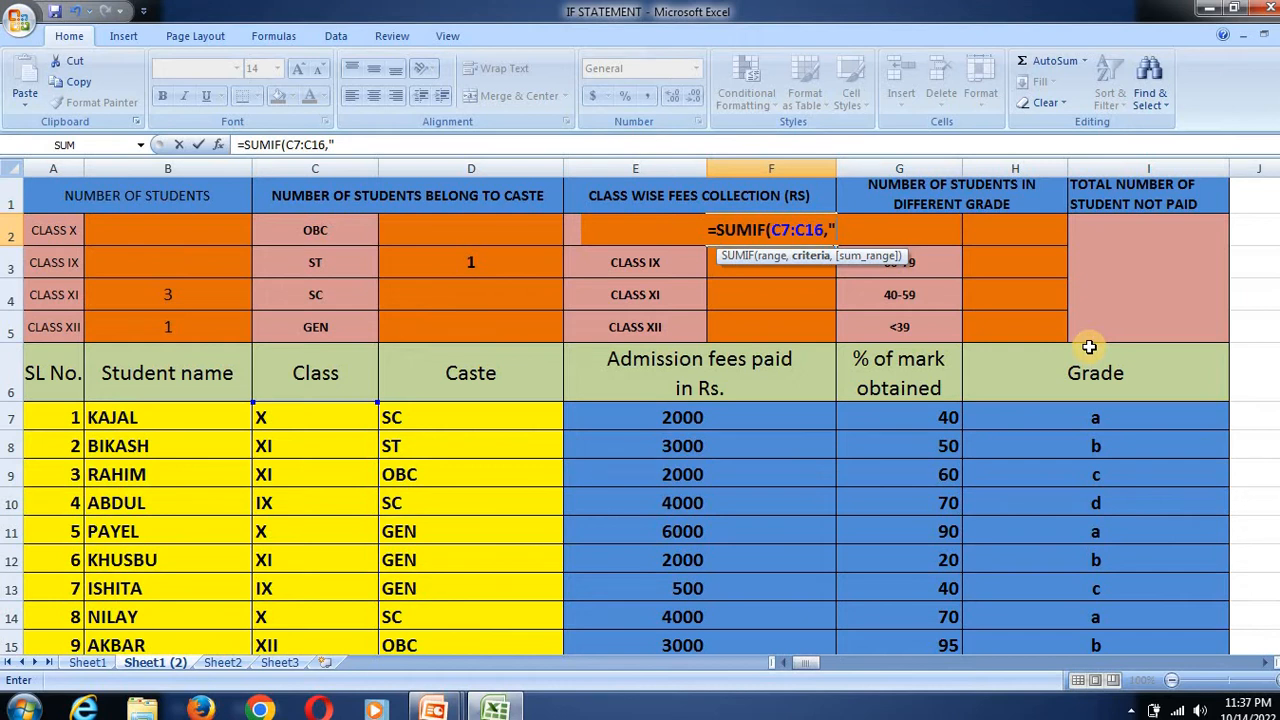
pyautogui.write('X"')
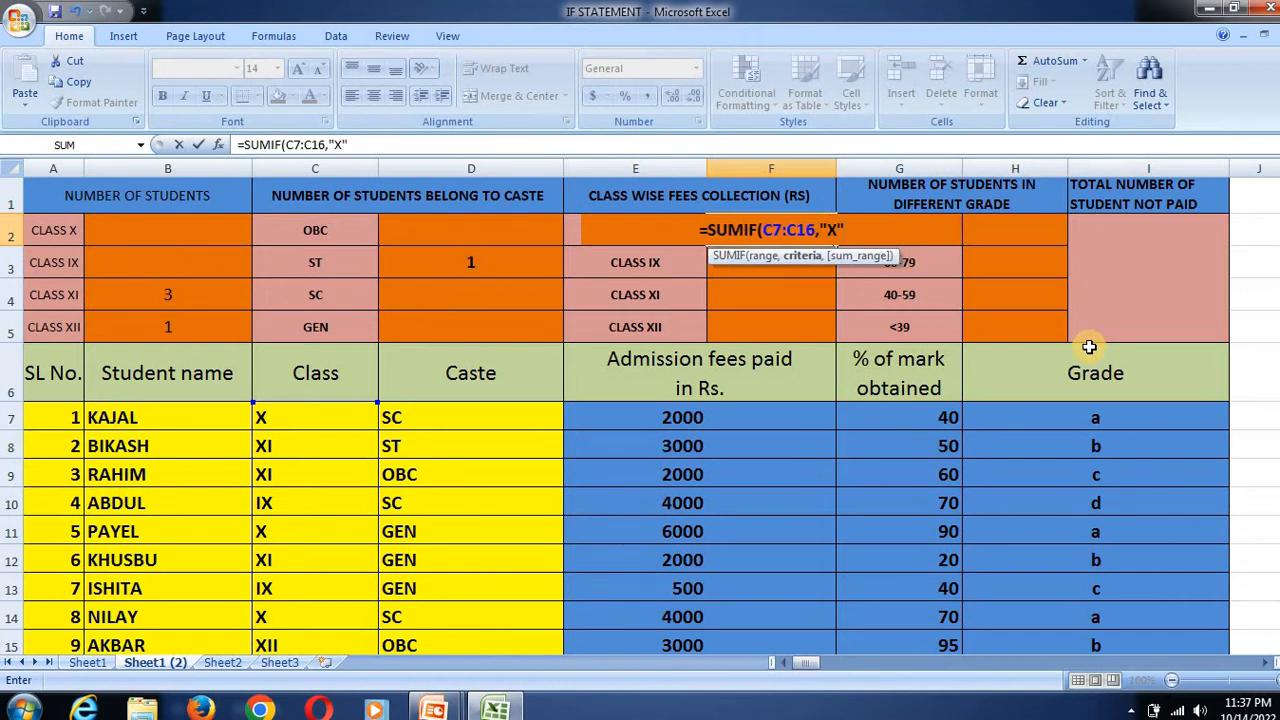
# Add the admission fees E7:E16 as the sum range of the SUMIF formula in F2
pyautogui.doubleClick(831, 231)
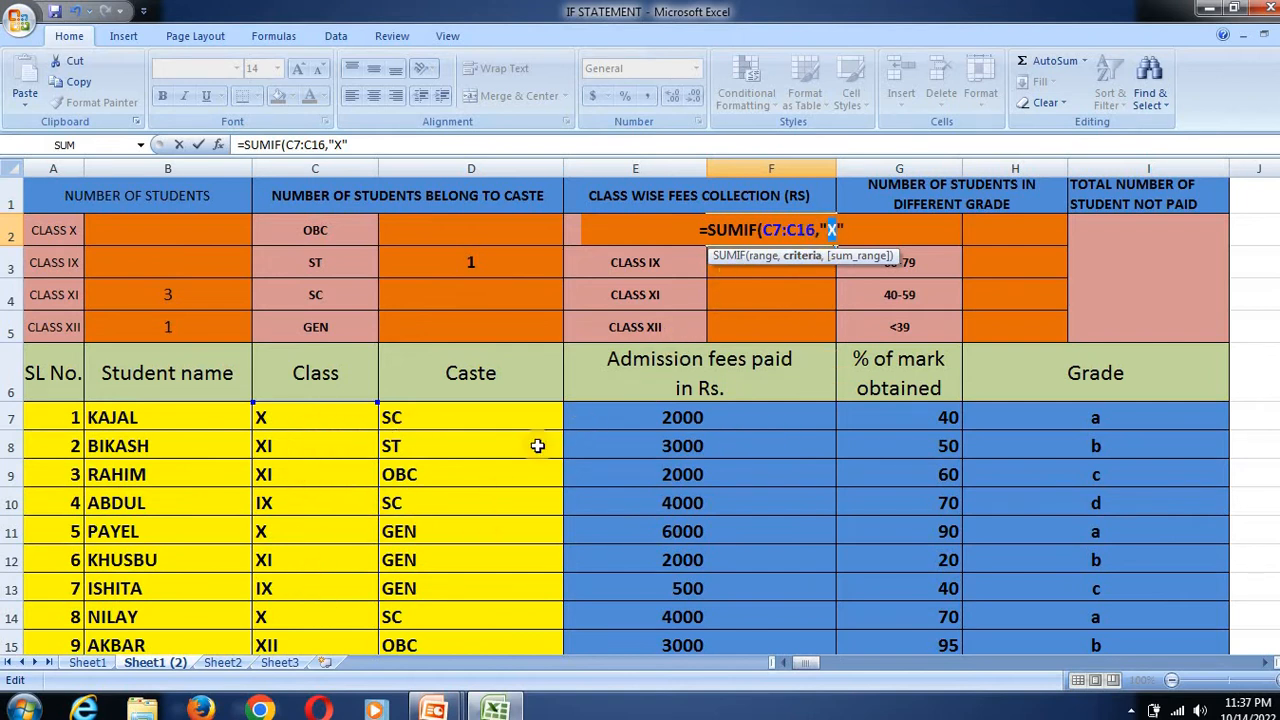
pyautogui.click(868, 229)
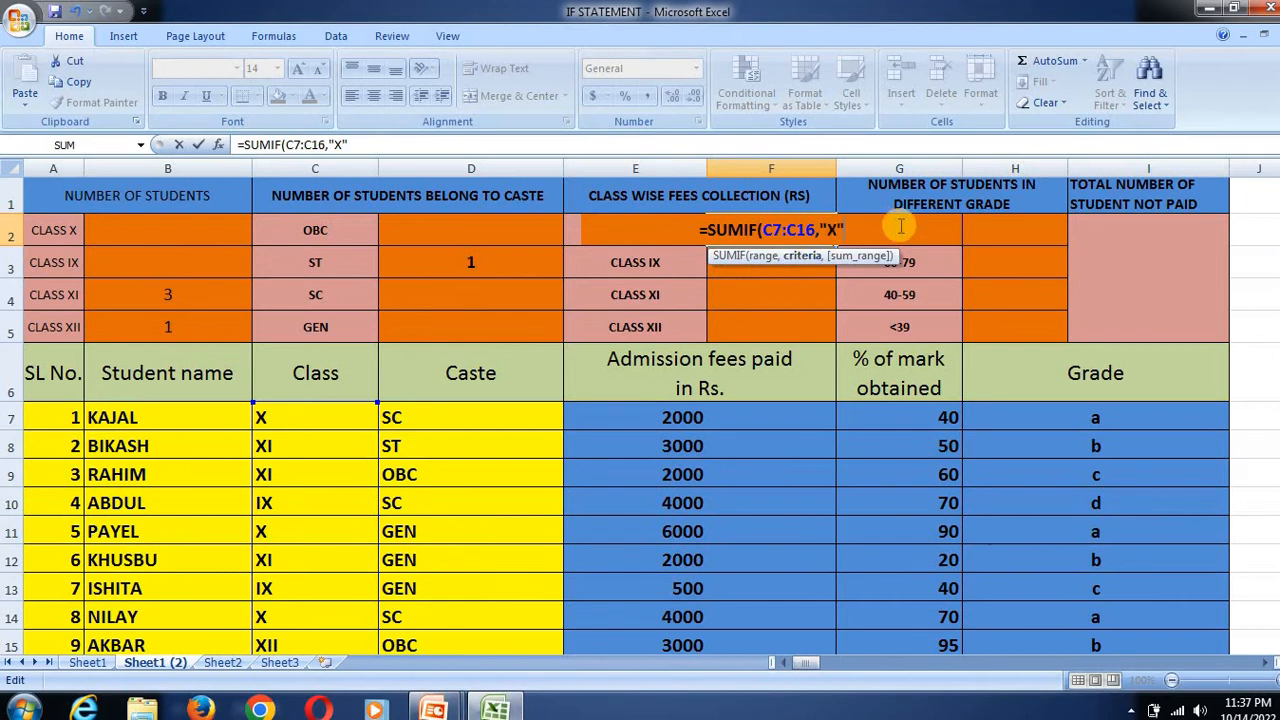
pyautogui.write(',')
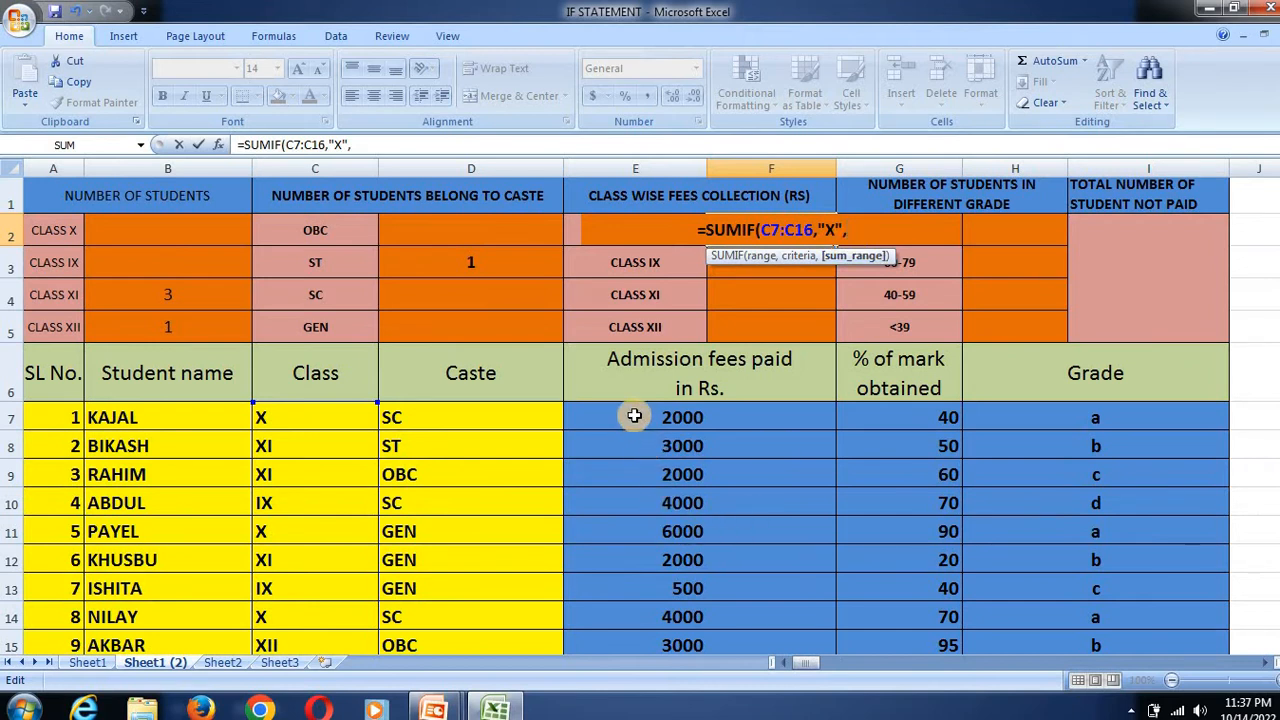
pyautogui.moveTo(634, 416); pyautogui.dragTo(651, 611)
pyautogui.scroll(-5, 640, 414)
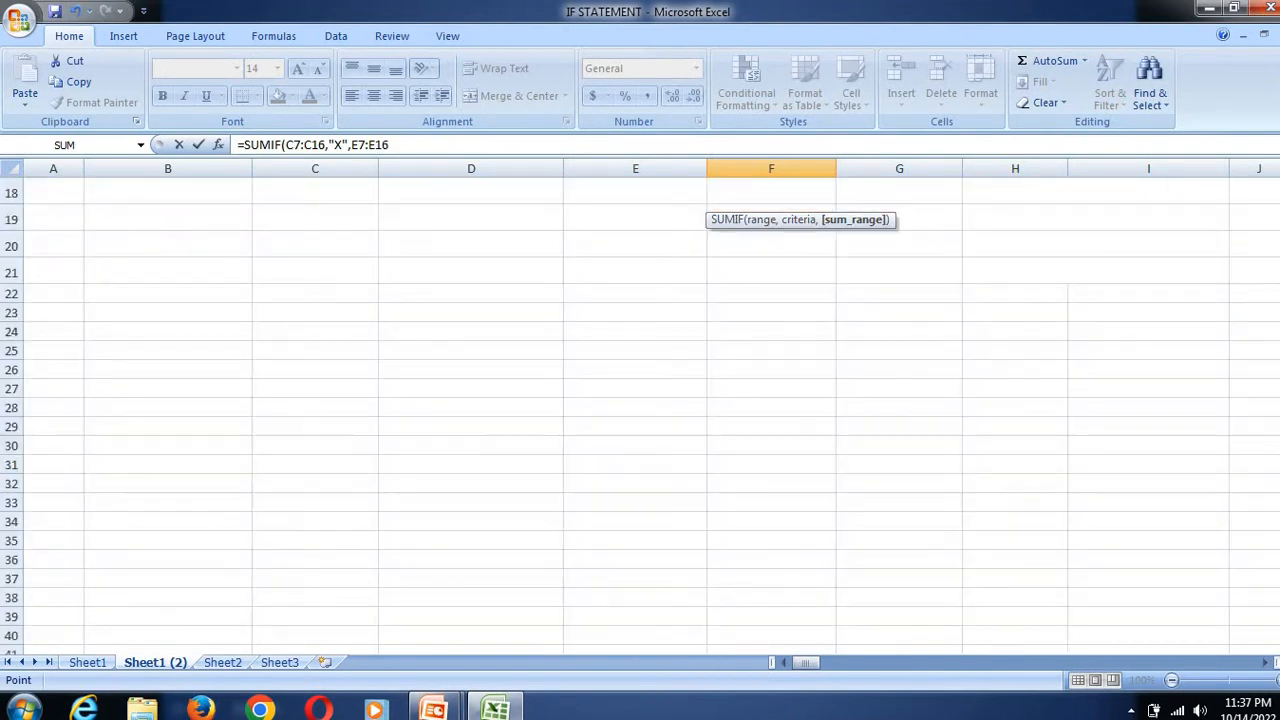
pyautogui.scroll(5, 1246, 380)
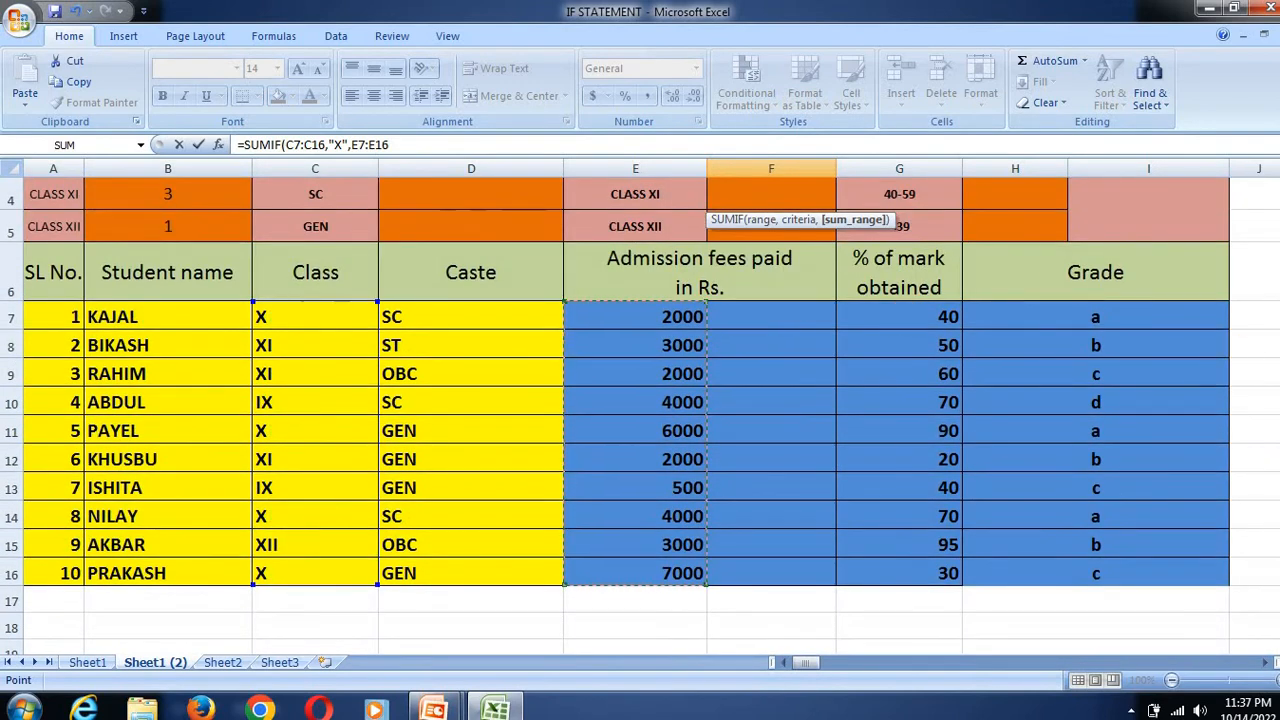
pyautogui.scroll(1, 1240, 370)
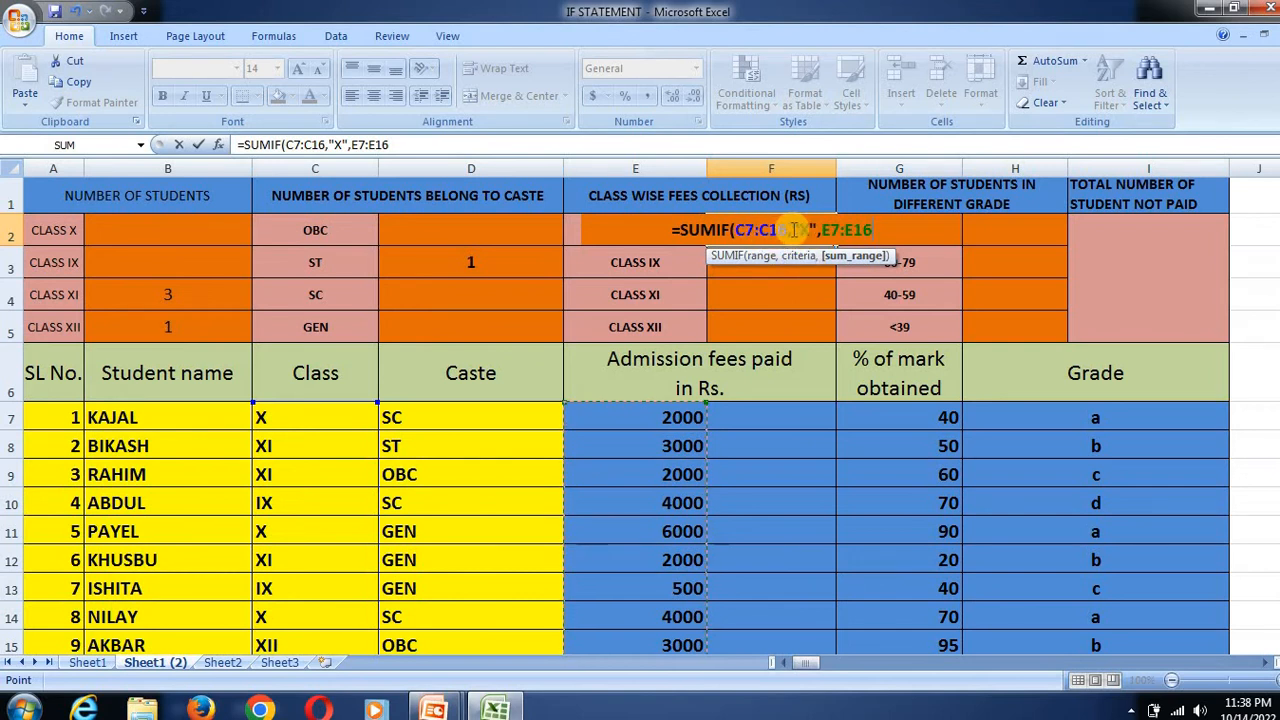
# Review the criteria range, then complete the formula in F2 as =SUMIF(C7:C16,"X",E7:E16)
pyautogui.moveTo(793, 230); pyautogui.dragTo(748, 232)
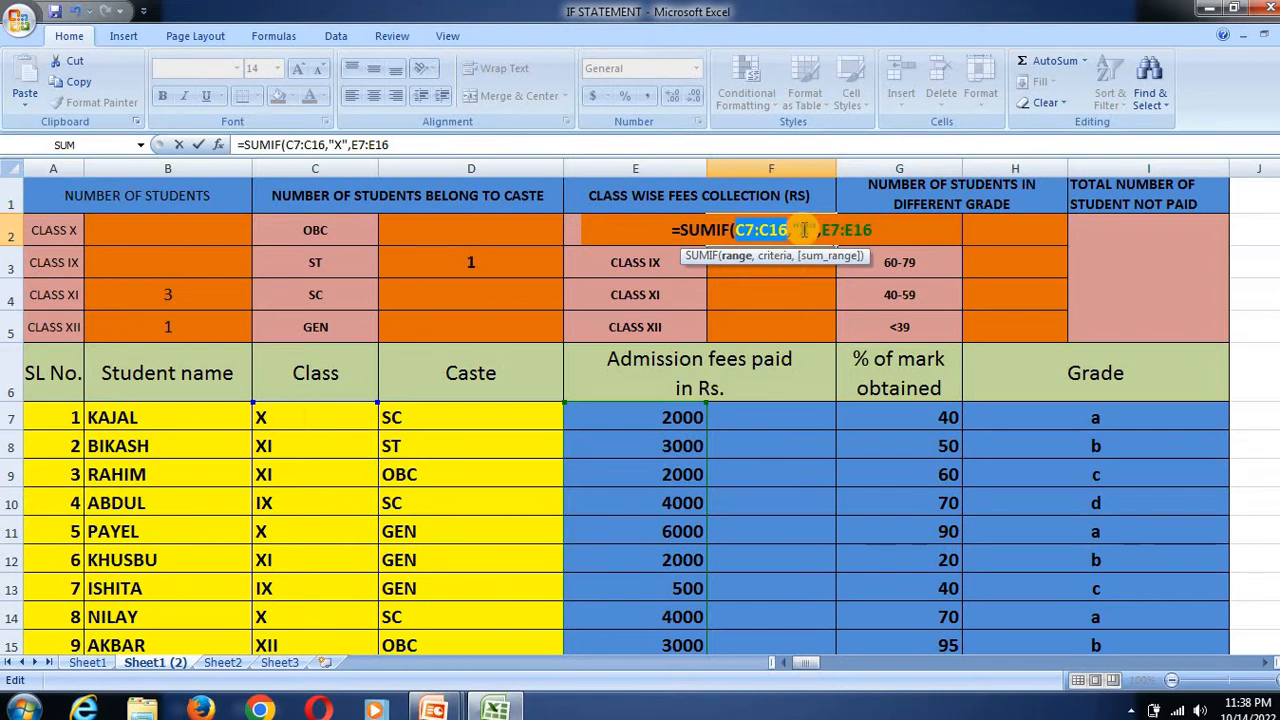
pyautogui.moveTo(742, 229); pyautogui.dragTo(806, 229)
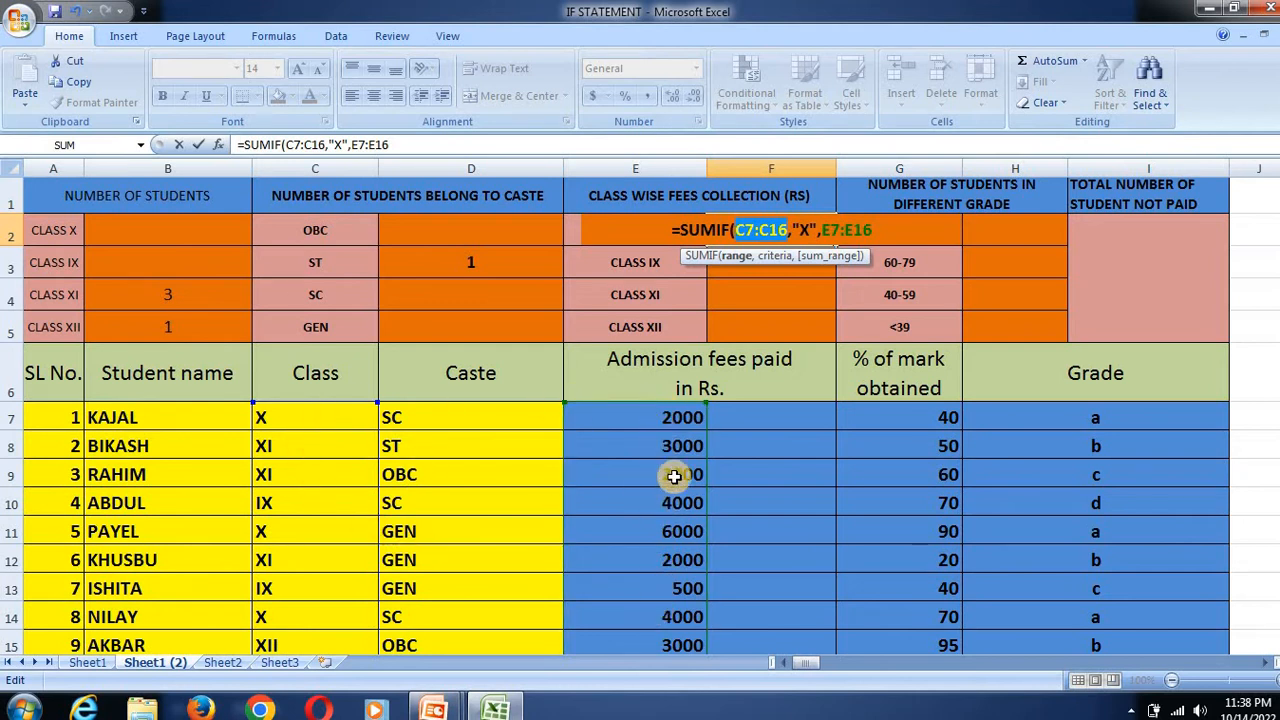
pyautogui.click(879, 230)
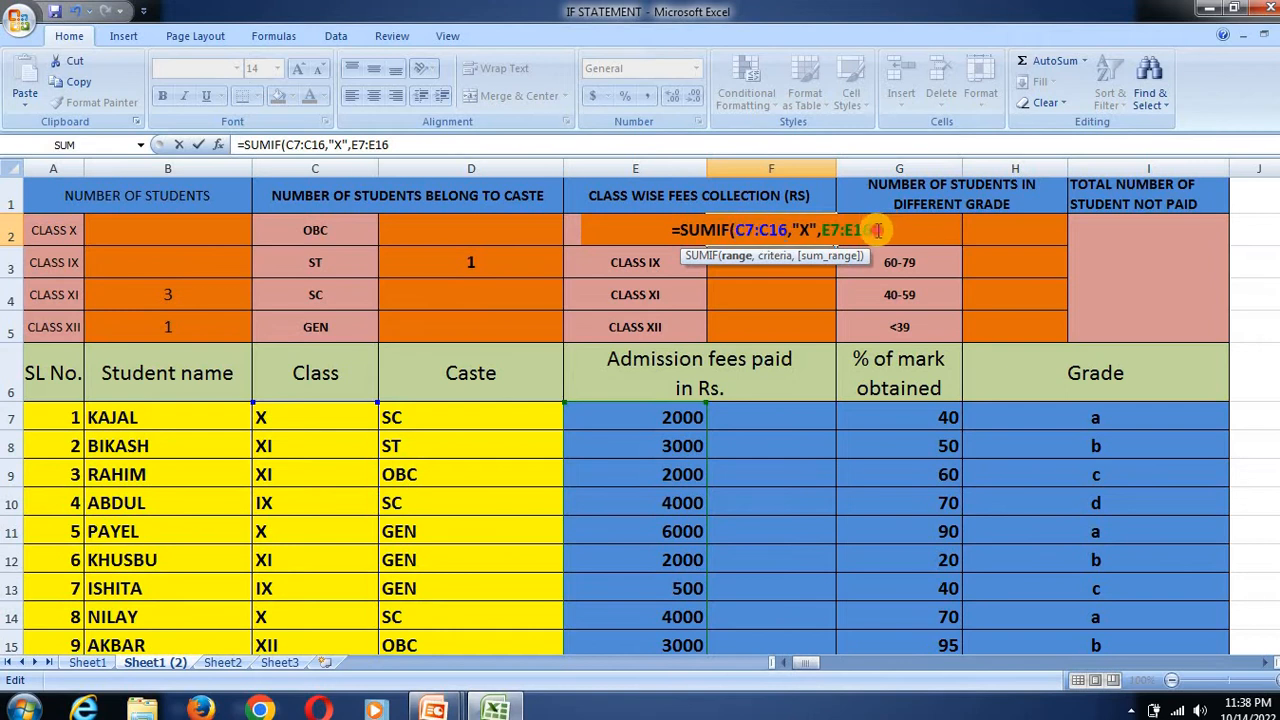
pyautogui.write(')')
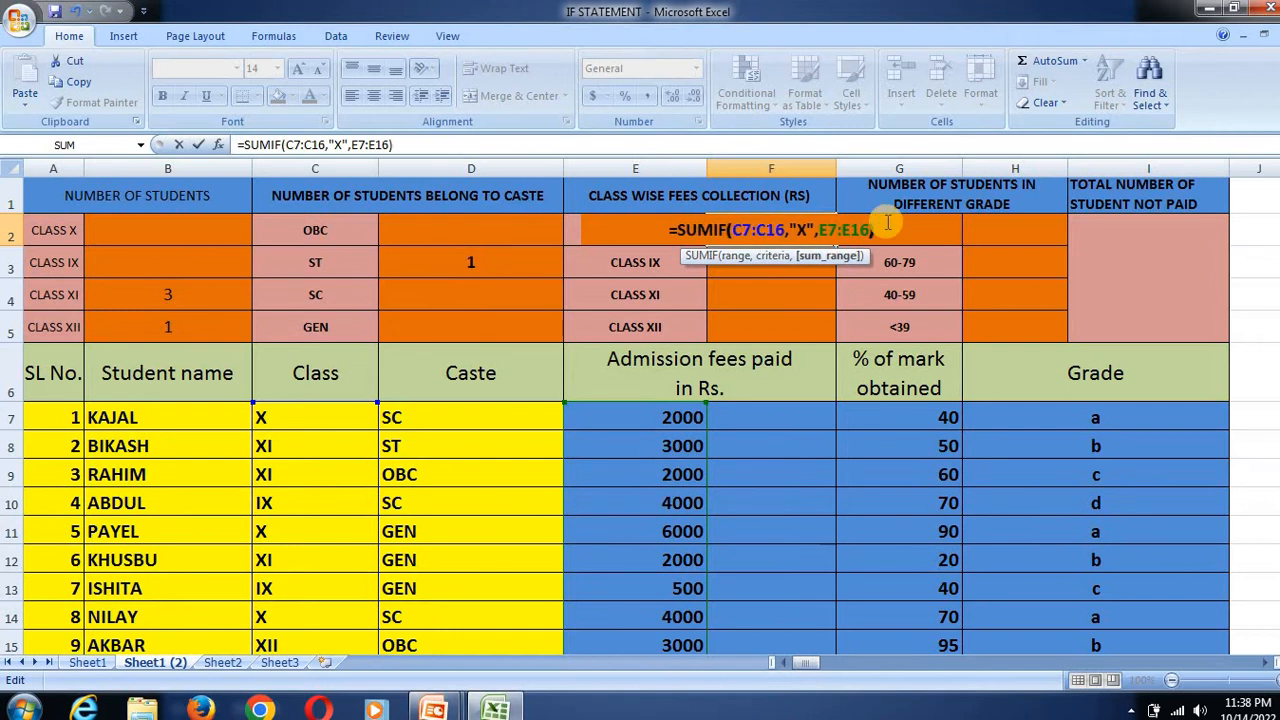
pyautogui.press('Return')
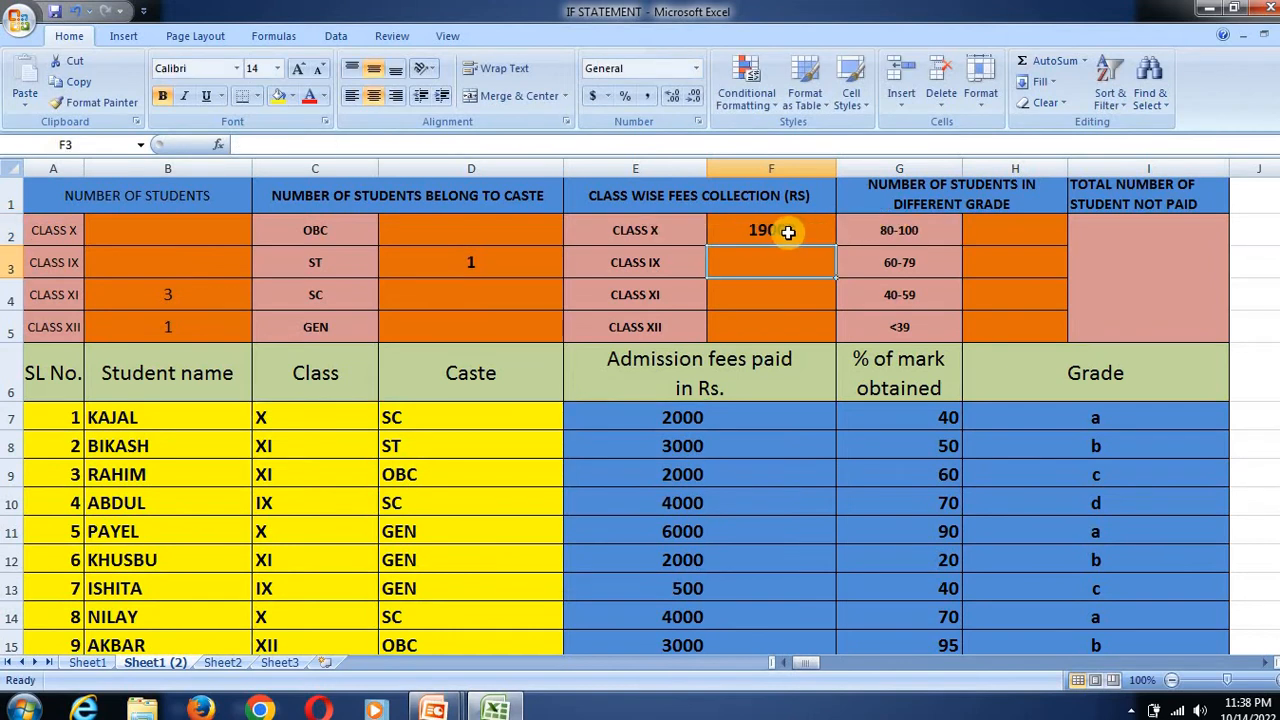
# Change the first student's class in C7 to XI to test the CLASS X fees formula
pyautogui.click(337, 416)
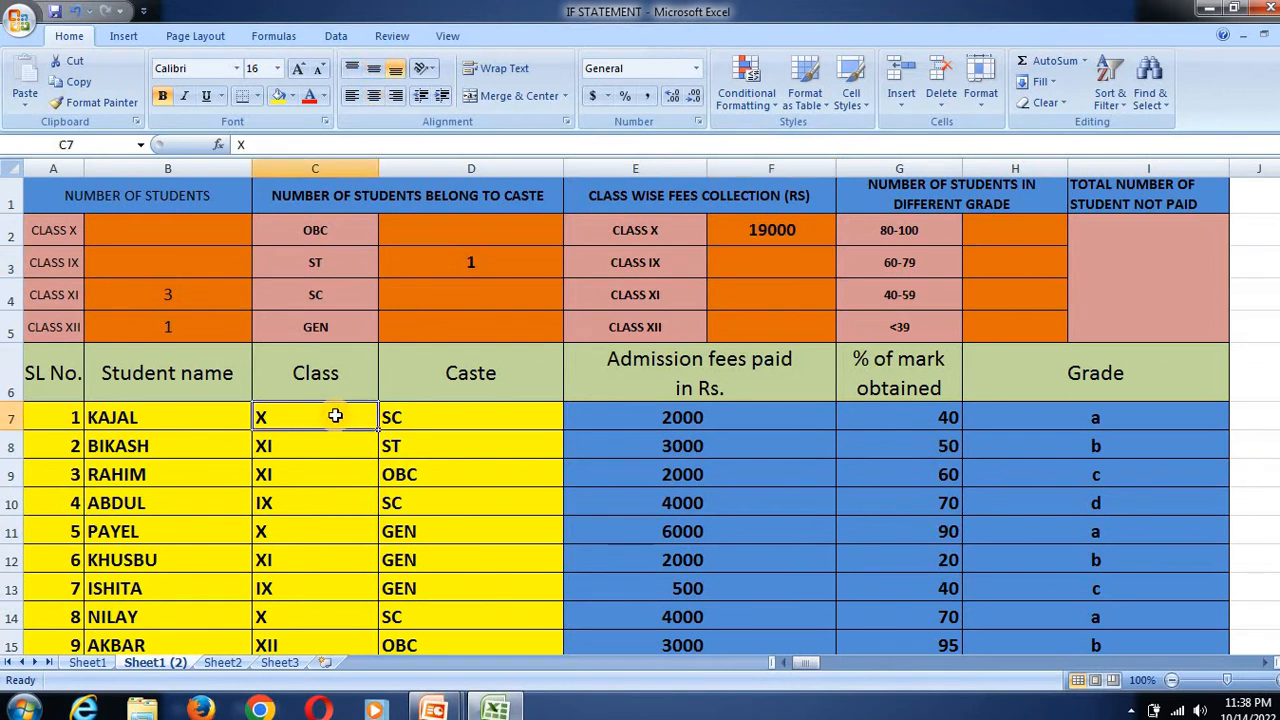
pyautogui.write('X')
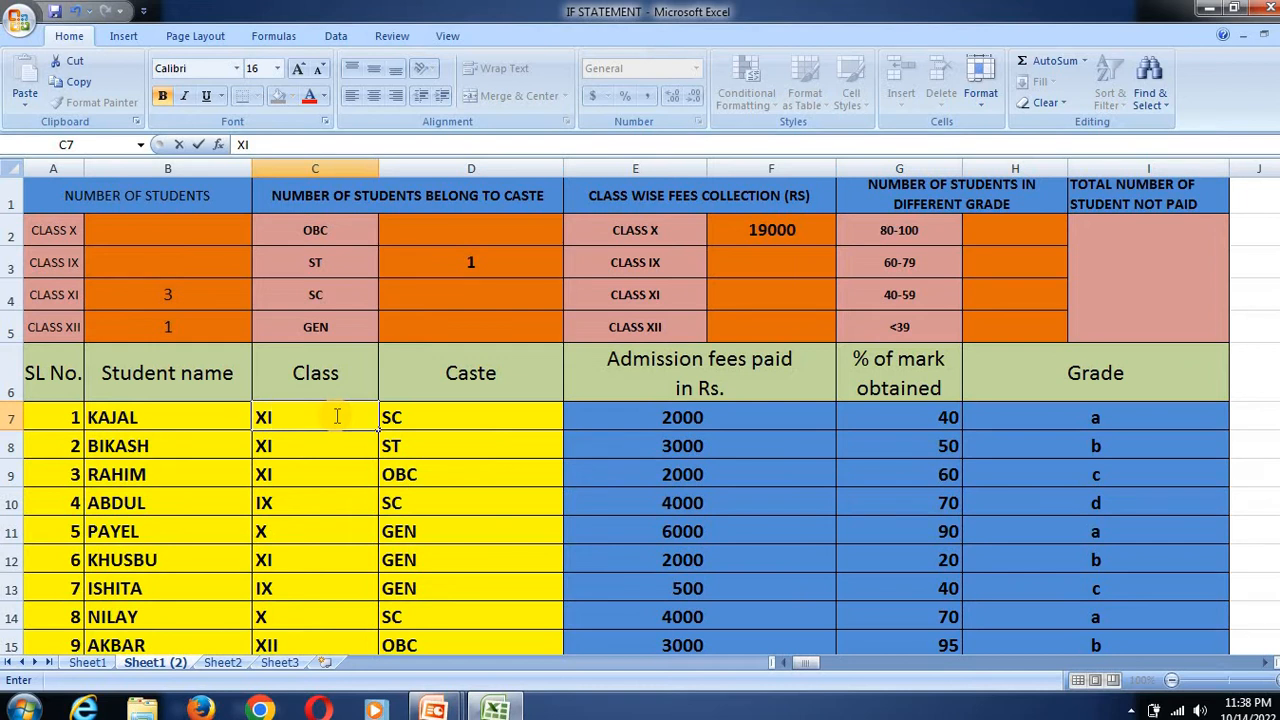
pyautogui.press('Return')
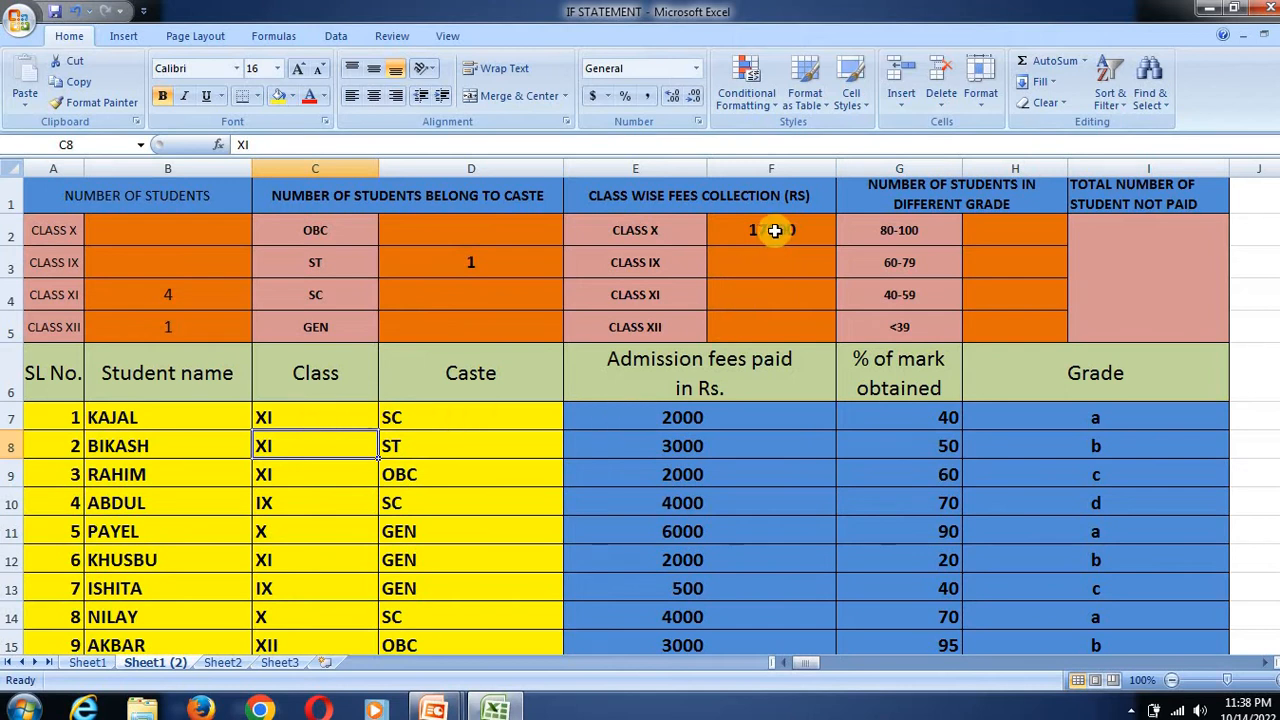
# Change the fifth student's class in C11 to XII to test the CLASS X fees formula
pyautogui.click(351, 531)
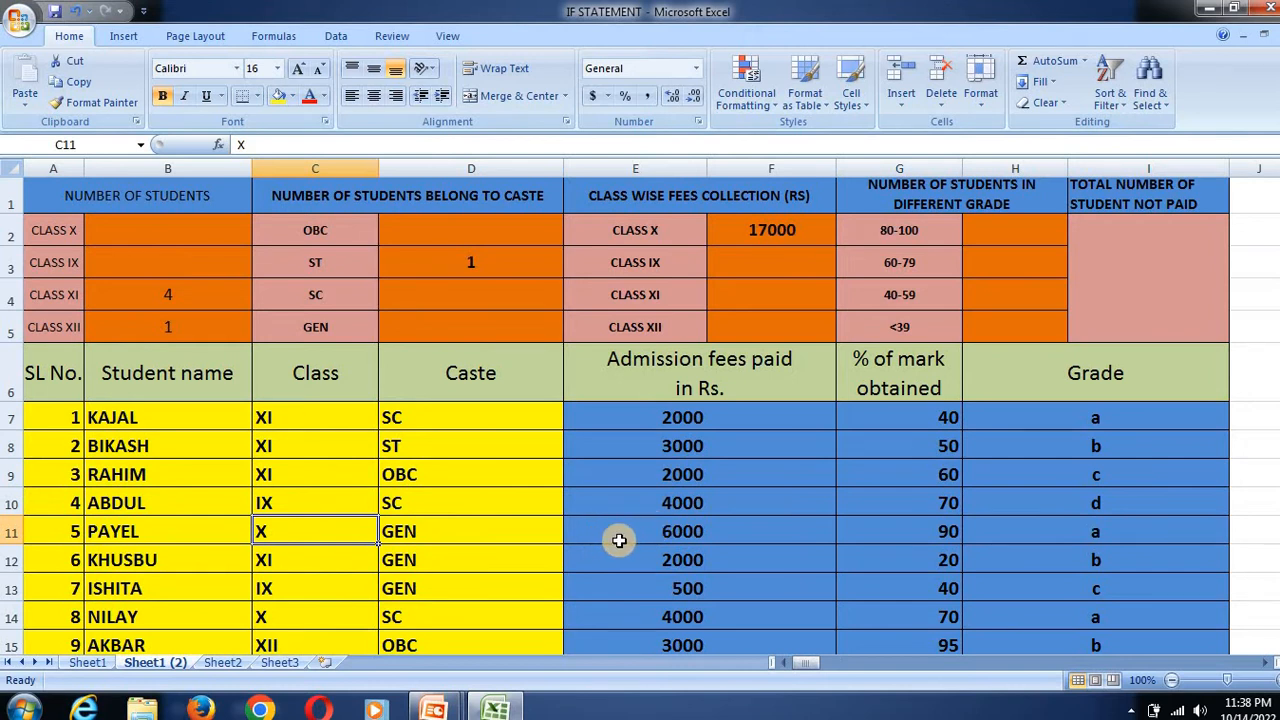
pyautogui.write('X')
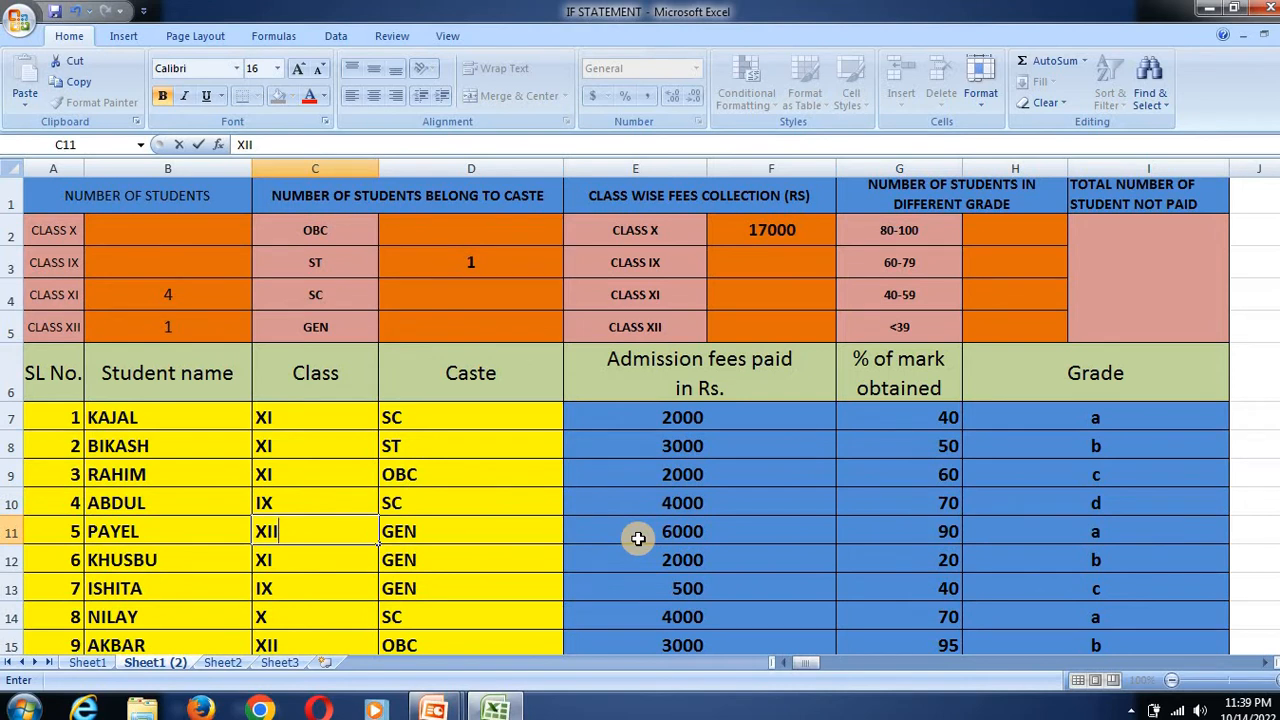
pyautogui.press('Return')
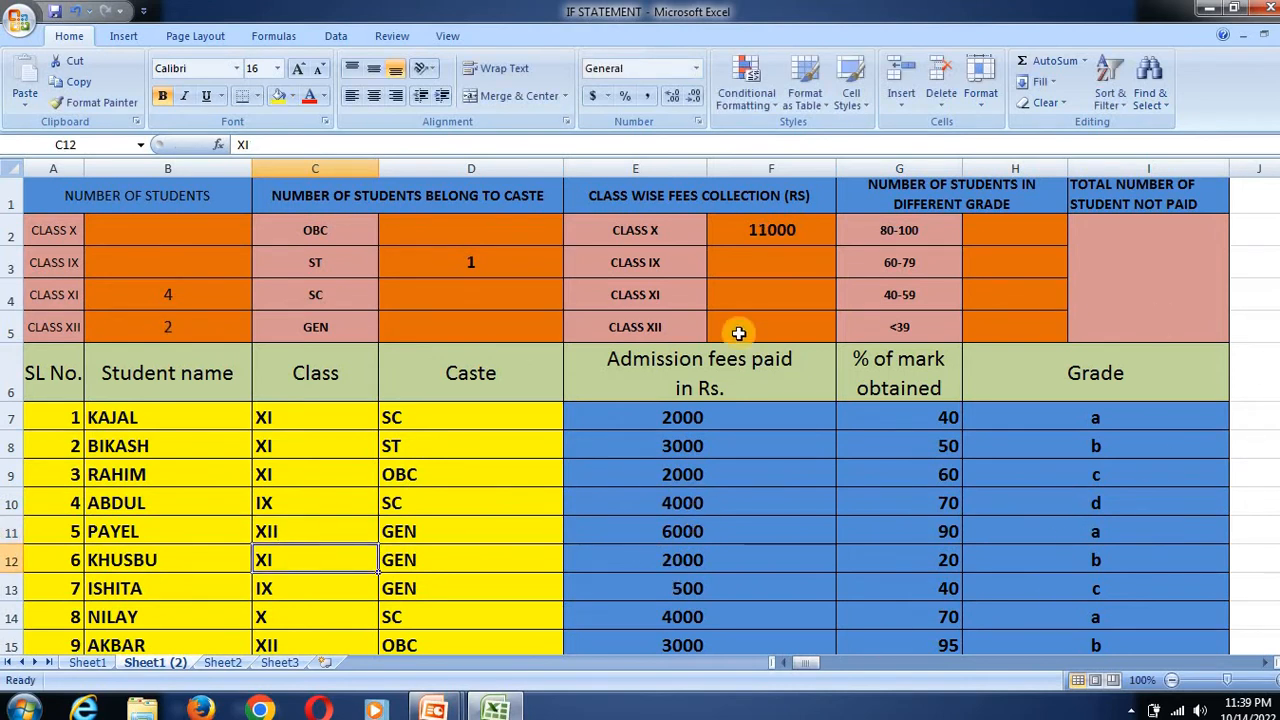
pyautogui.click(760, 264)
pyautogui.click(762, 296)
pyautogui.click(746, 329)
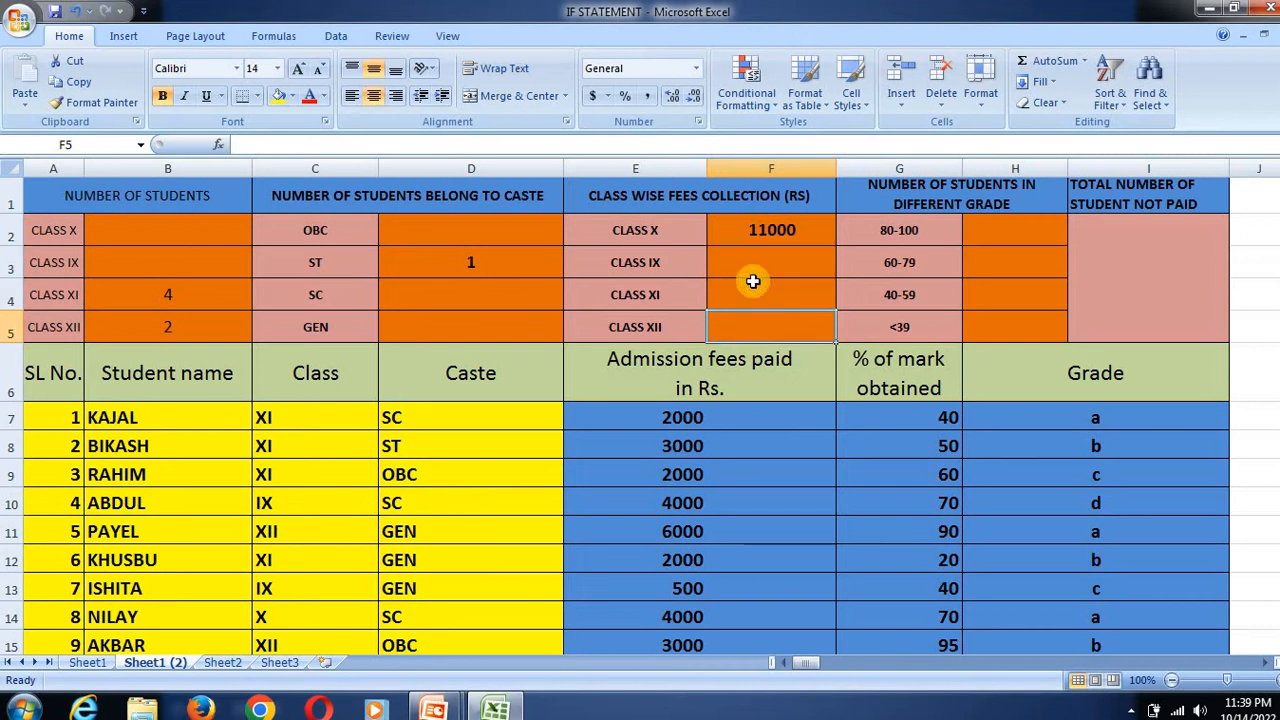
pyautogui.click(752, 286)
pyautogui.click(758, 256)
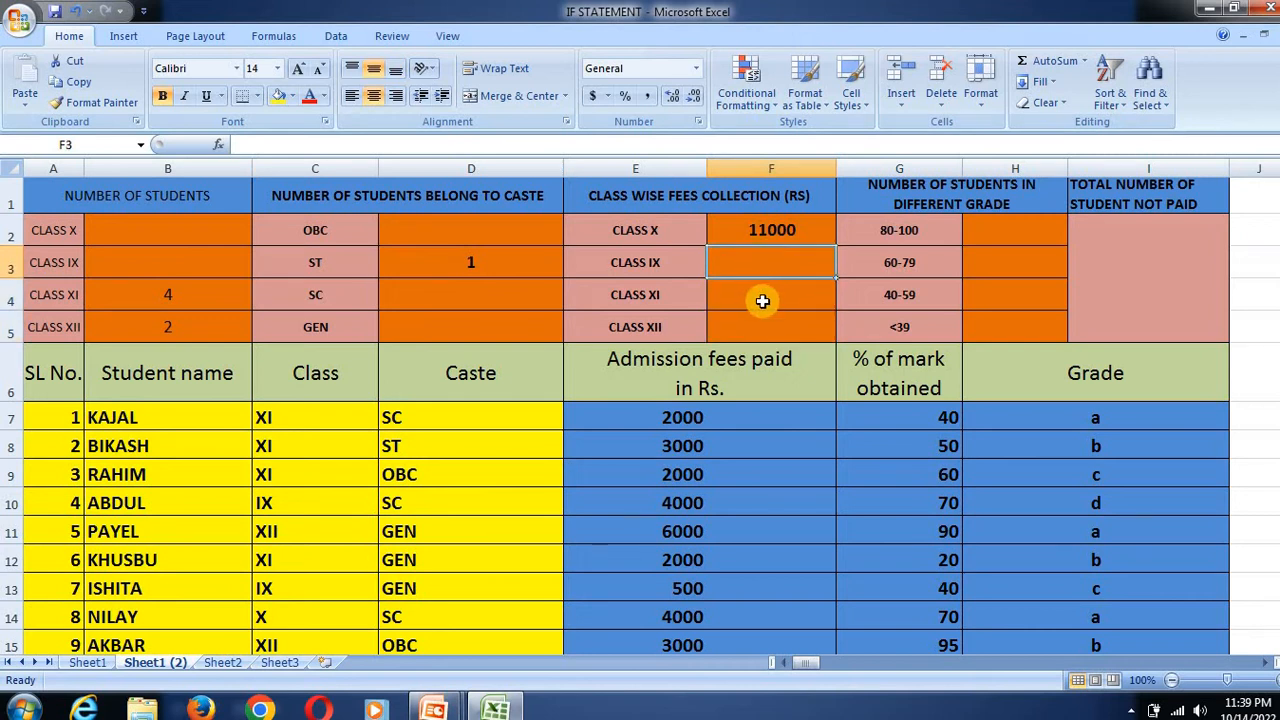
pyautogui.click(760, 297)
pyautogui.click(764, 330)
# Edit the merged heading in G1 to read NUMBER OF STUDENTS IN DIFFERENT %
pyautogui.click(1028, 232)
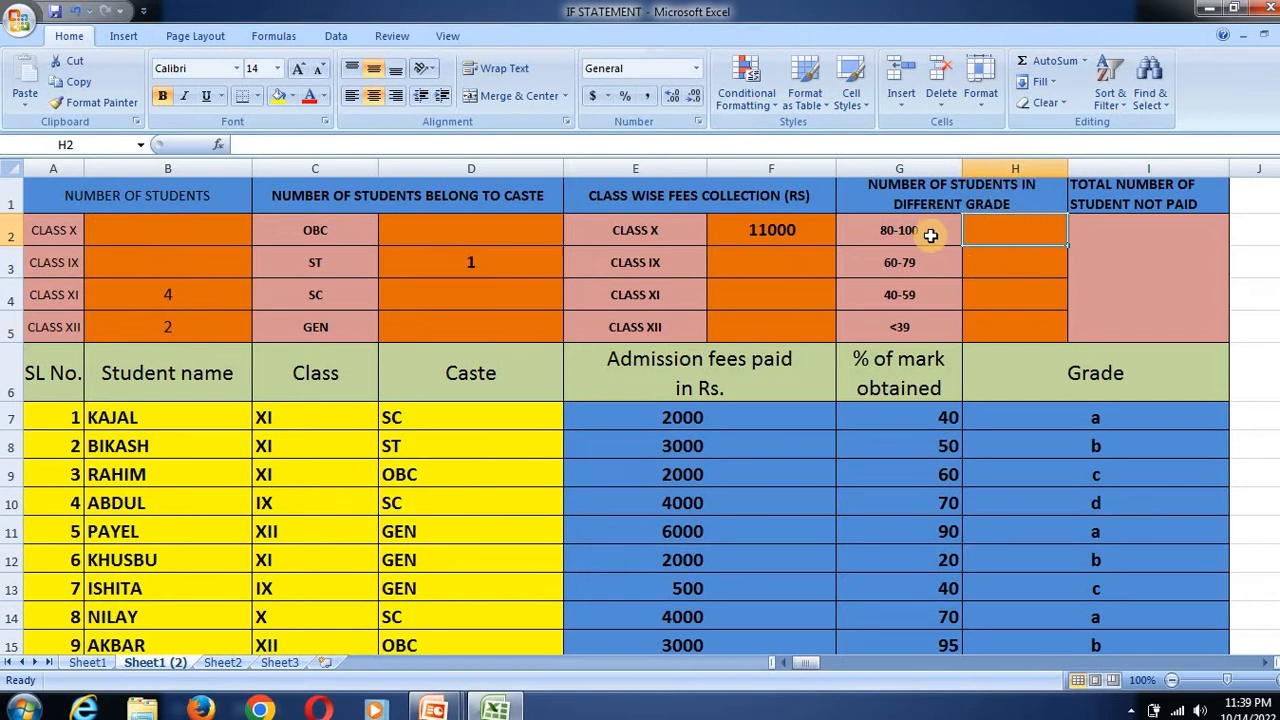
pyautogui.doubleClick(1005, 197)
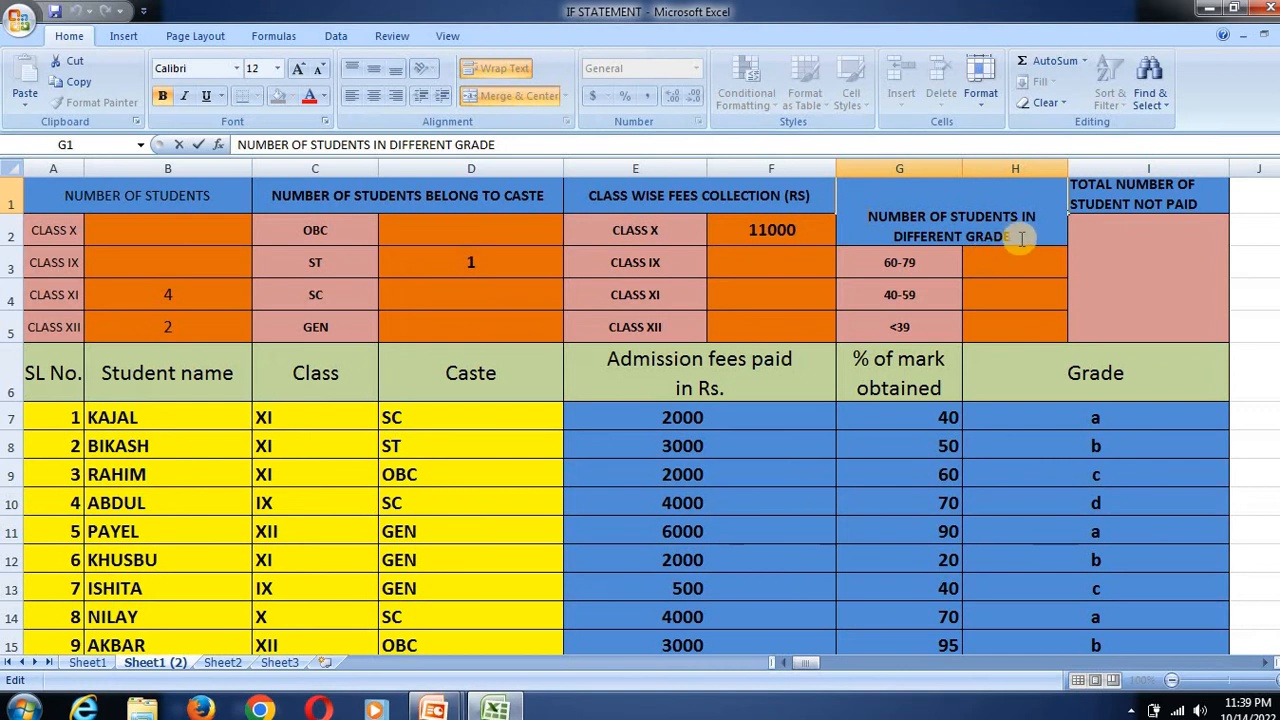
pyautogui.click(1015, 235)
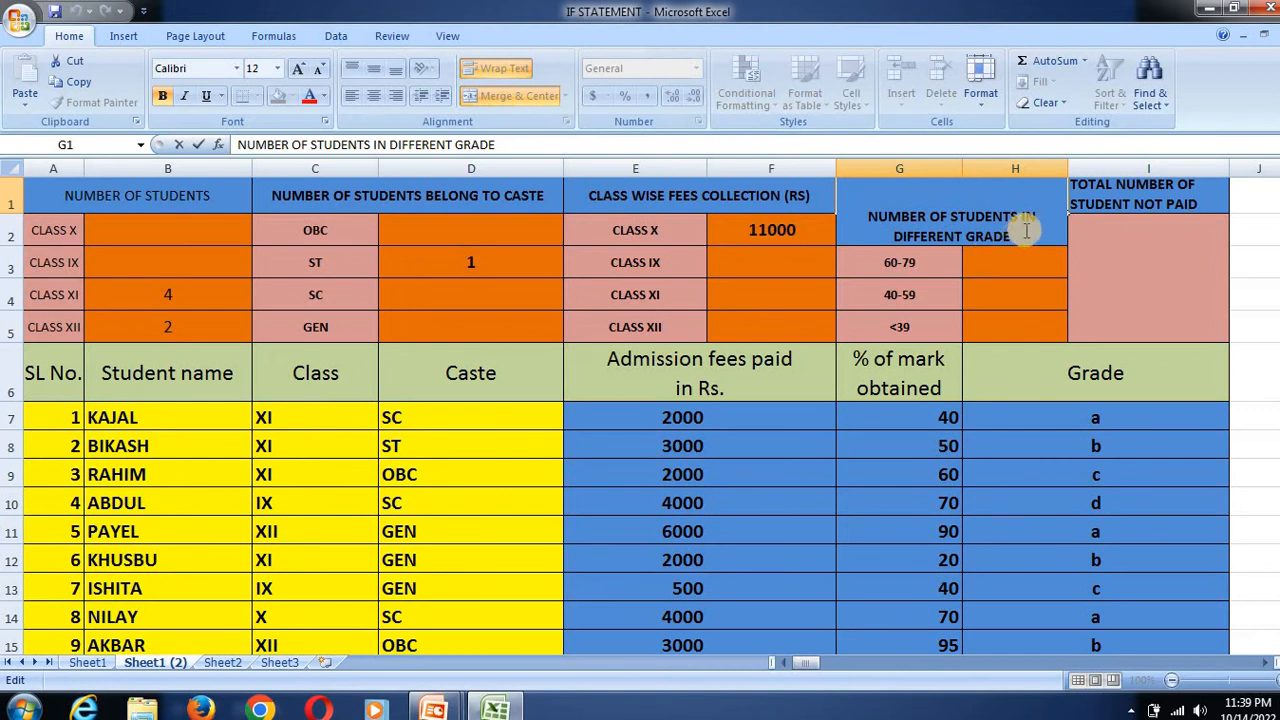
pyautogui.press('BackSpace')
pyautogui.press('BackSpace')
pyautogui.press('BackSpace')
pyautogui.press('BackSpace')
pyautogui.press('BackSpace')
pyautogui.press('BackSpace')
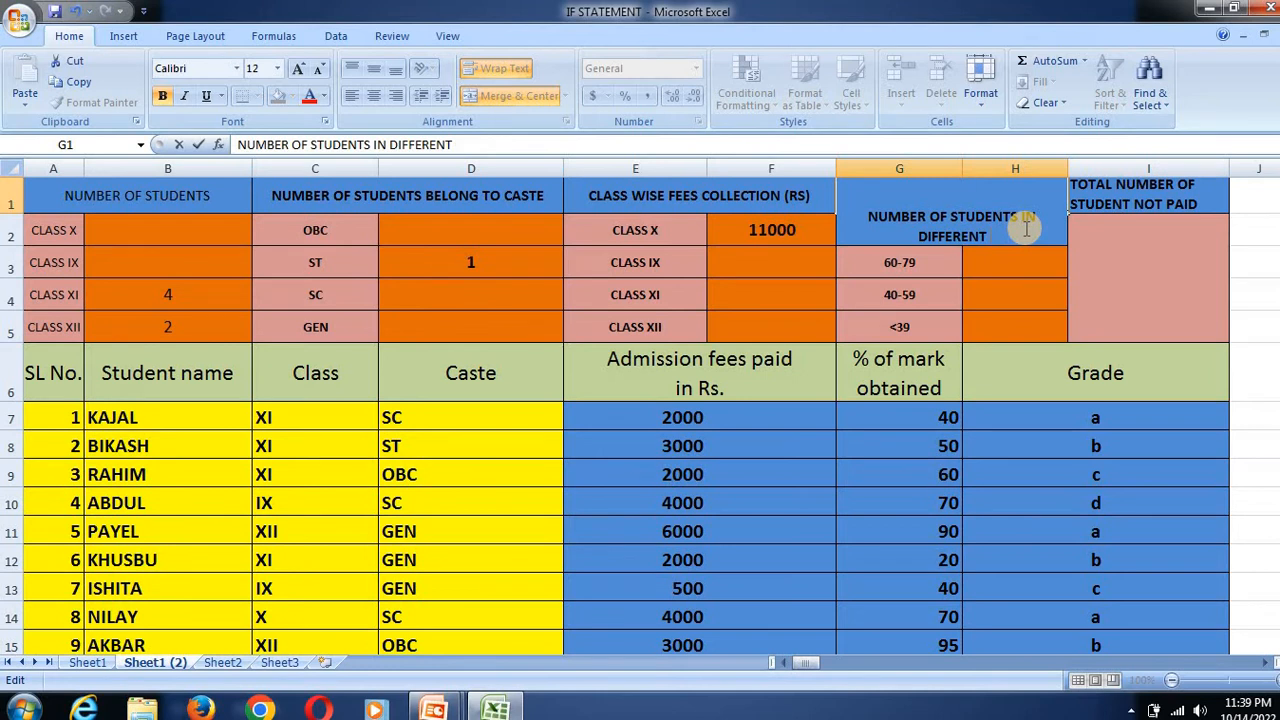
pyautogui.write('%')
pyautogui.press('Return')
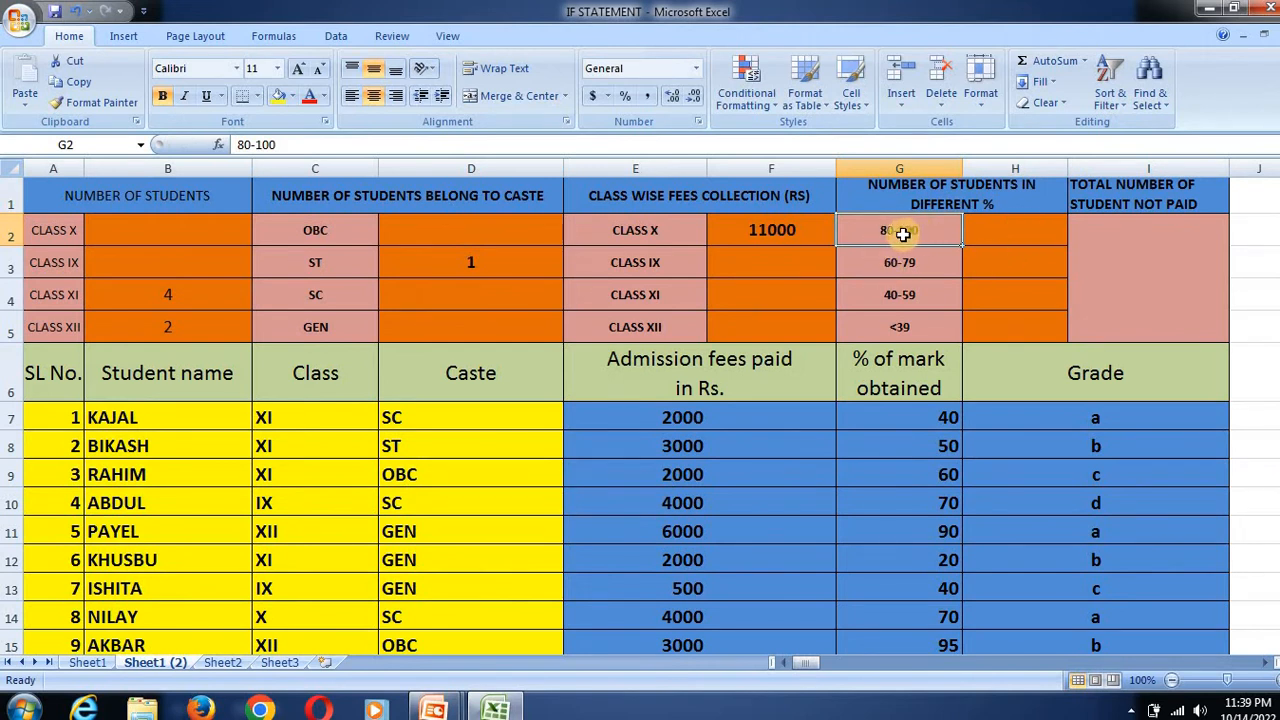
# Replace the 80-100 label in G2 with >80
pyautogui.write('>80')
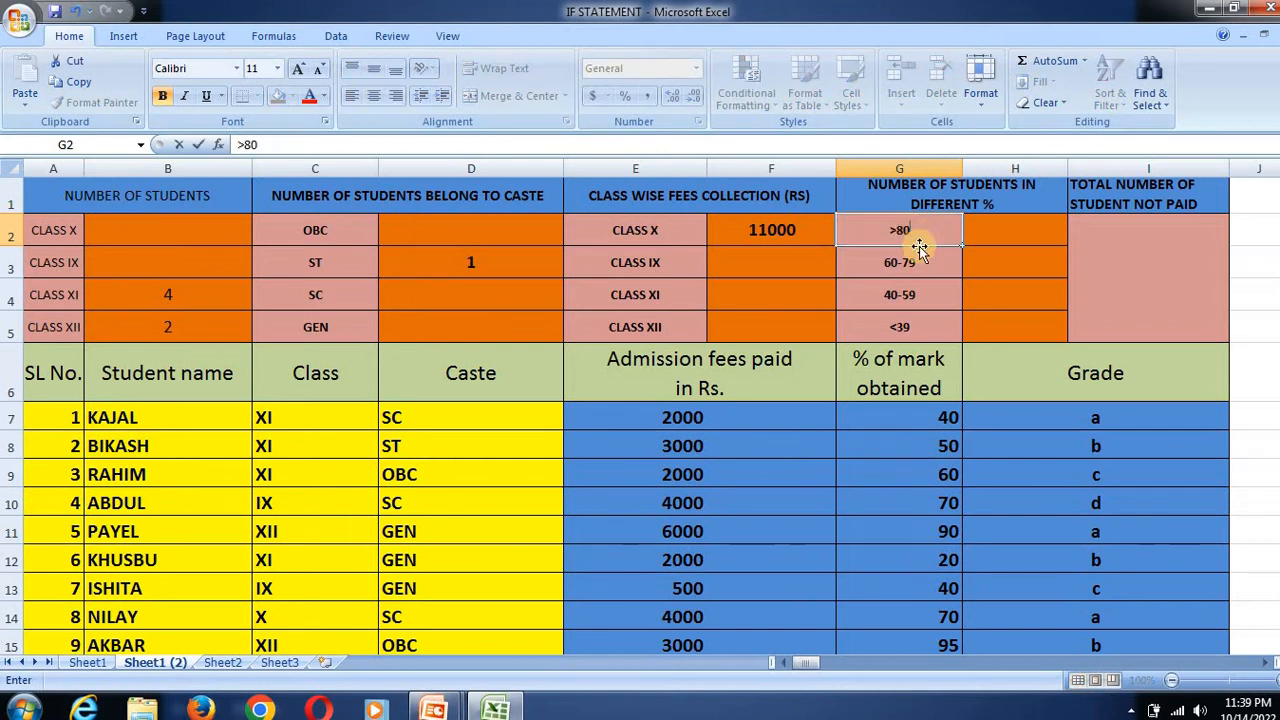
pyautogui.click(919, 268)
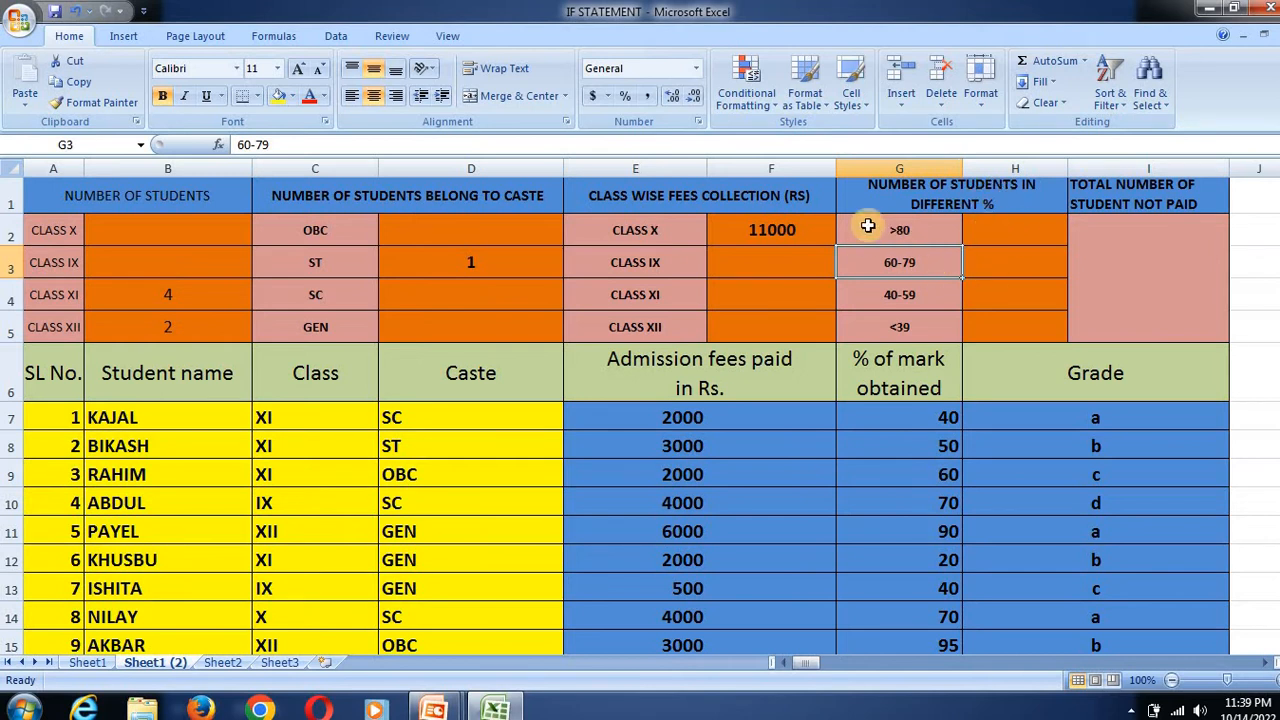
pyautogui.click(933, 232)
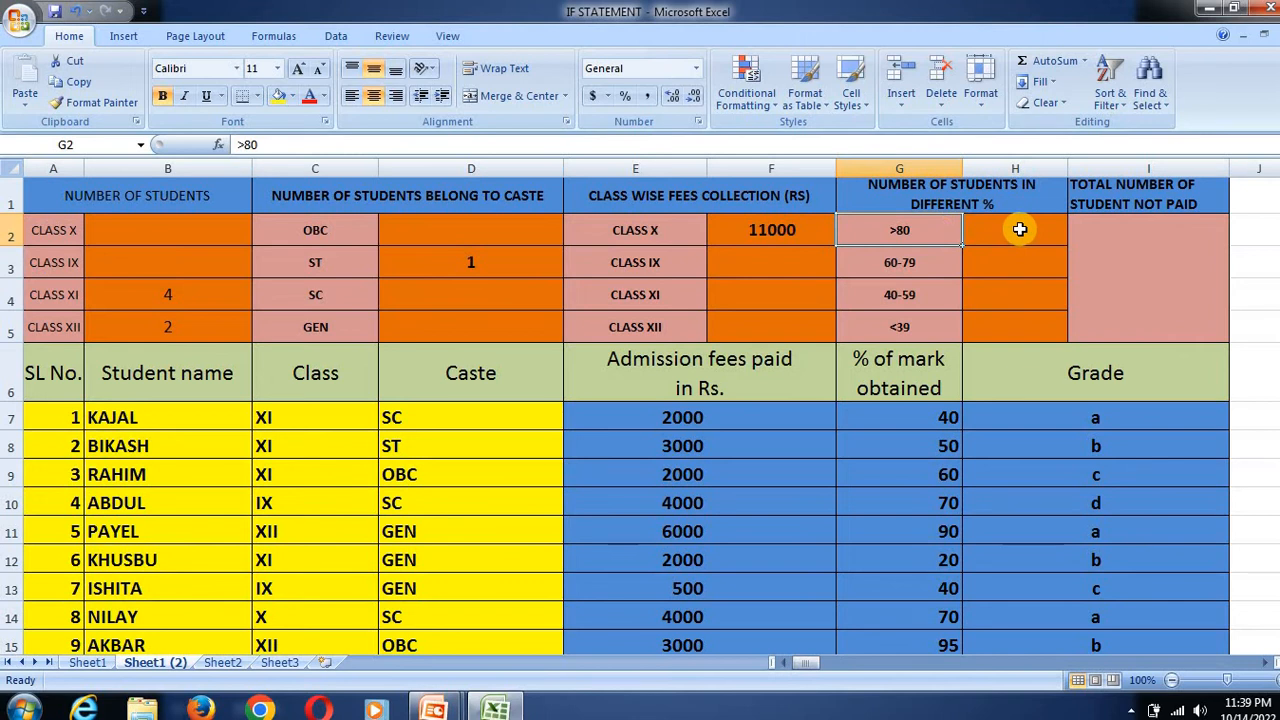
# Begin a COUNTIF formula in H2 with the marks in G7:G16 as its range
pyautogui.doubleClick(1020, 230)
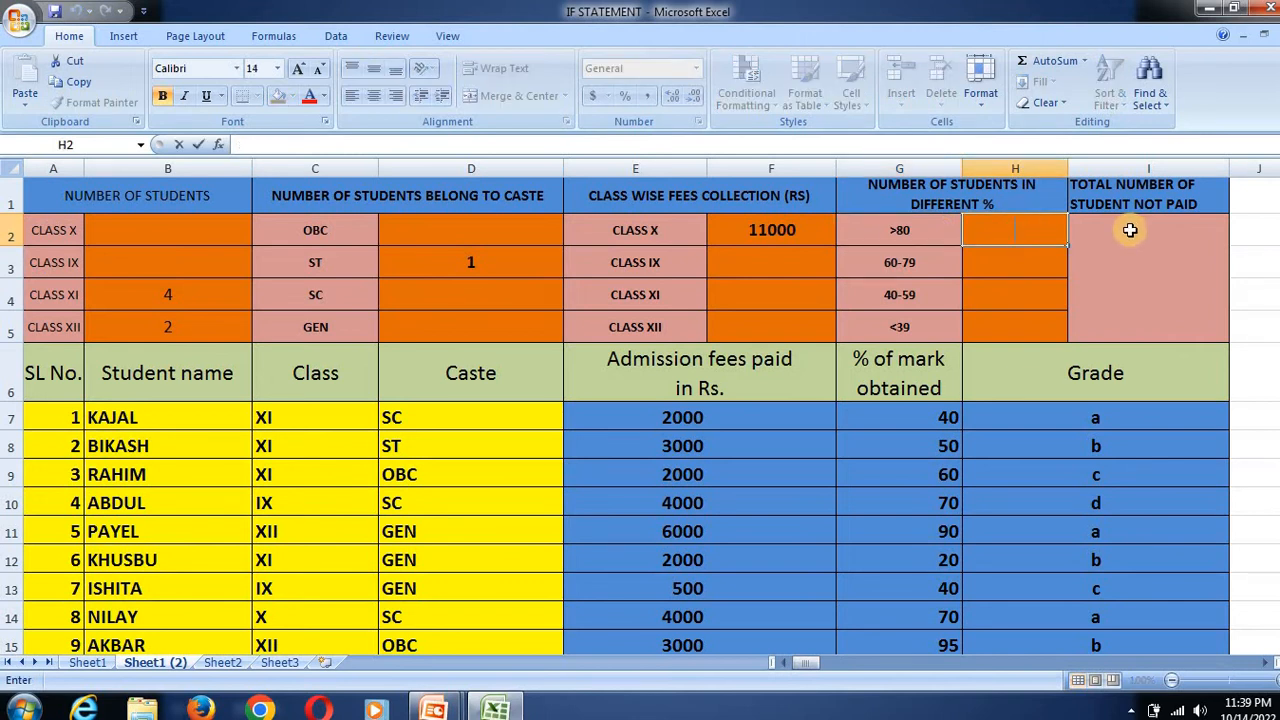
pyautogui.write('=COUNT')
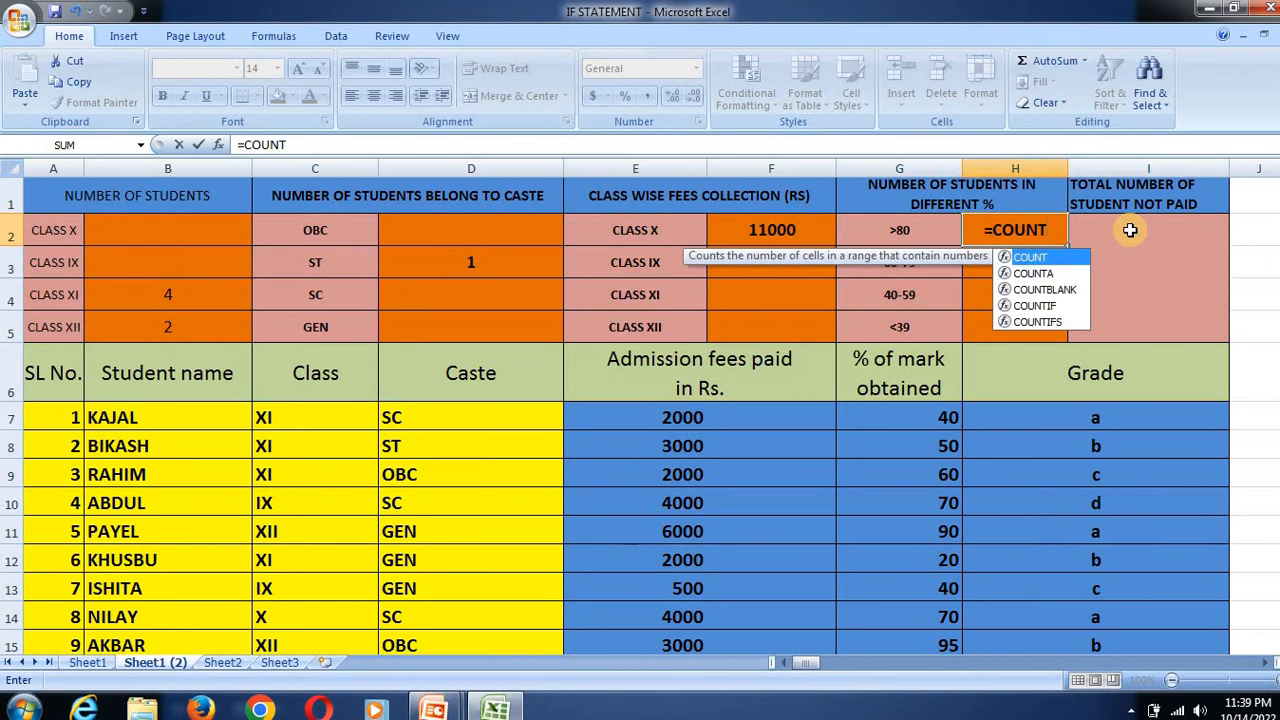
pyautogui.write('IF(')
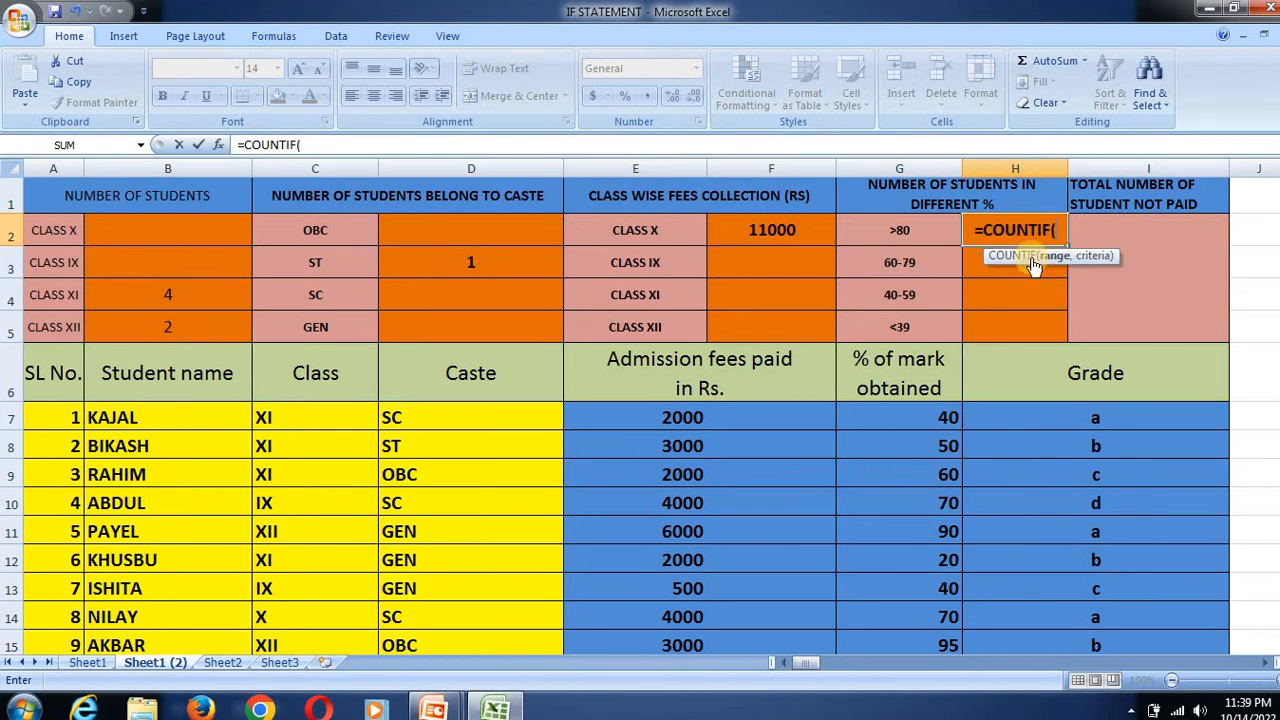
pyautogui.moveTo(900, 424); pyautogui.dragTo(887, 598)
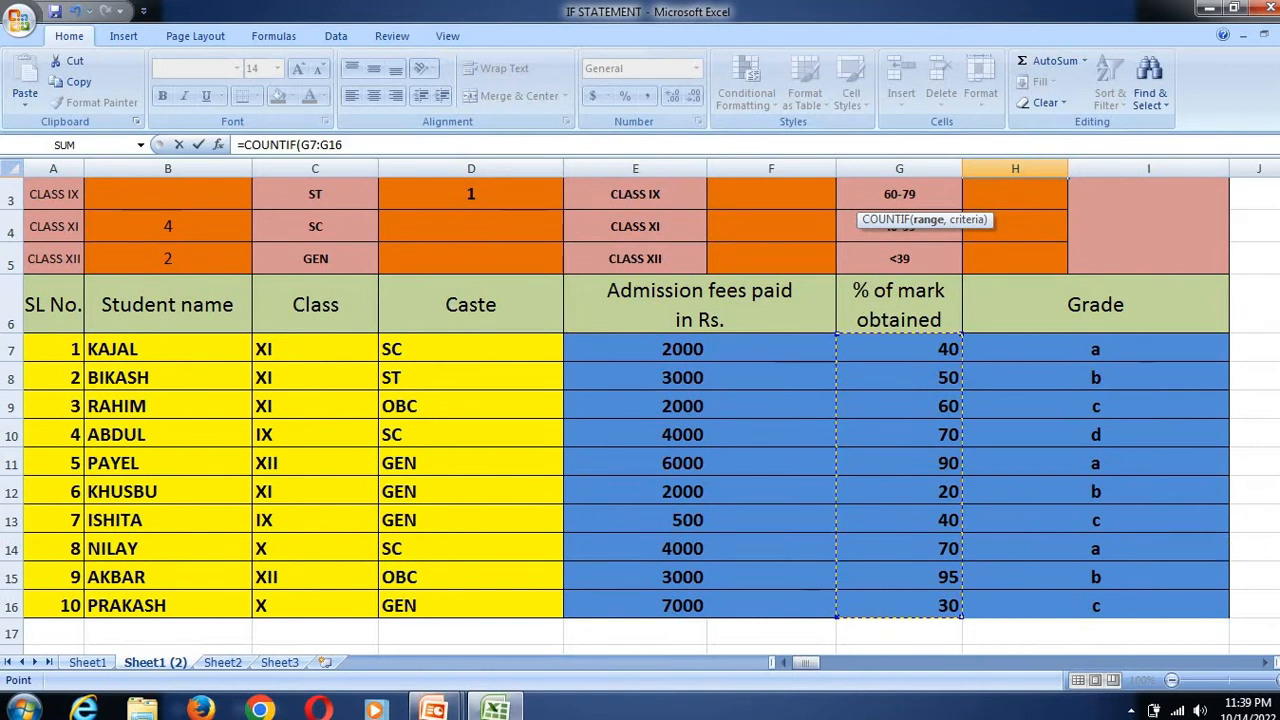
pyautogui.scroll(1, 1200, 400)
pyautogui.write(',')
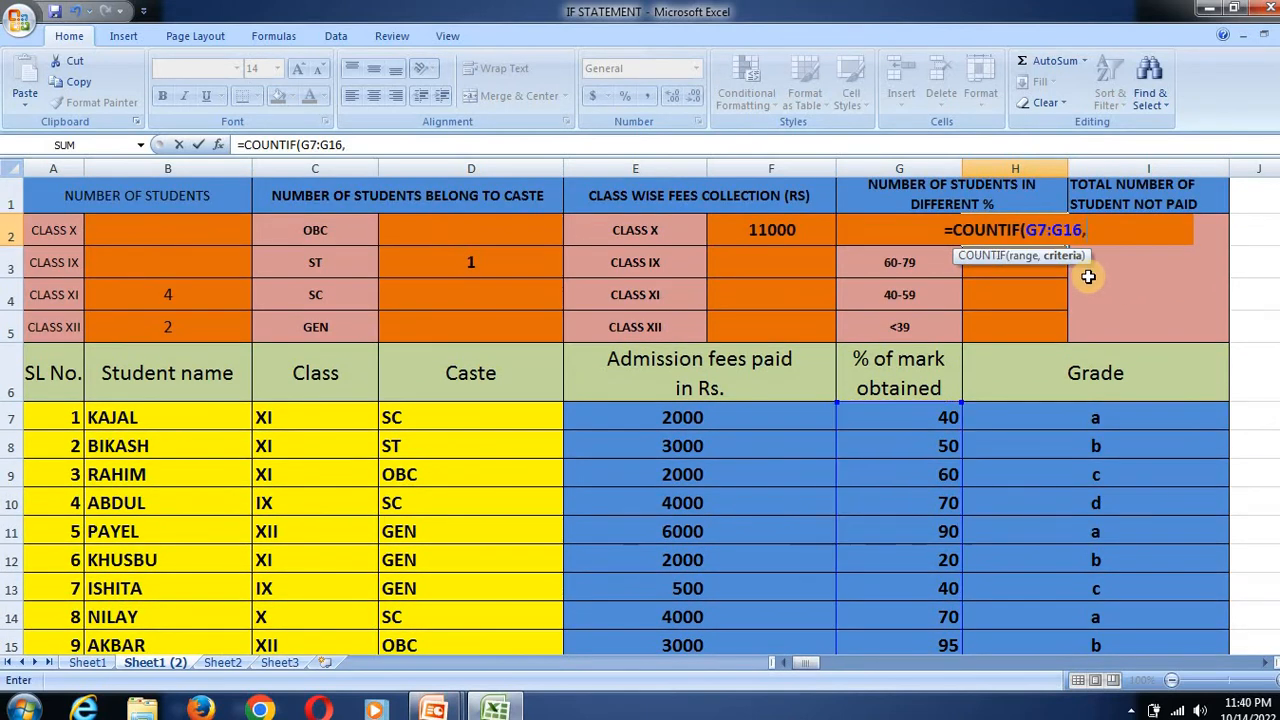
# Add the criterion ">=80" and complete the formula in H2 as =COUNTIF(G7:G16,">=80")
pyautogui.write('"')
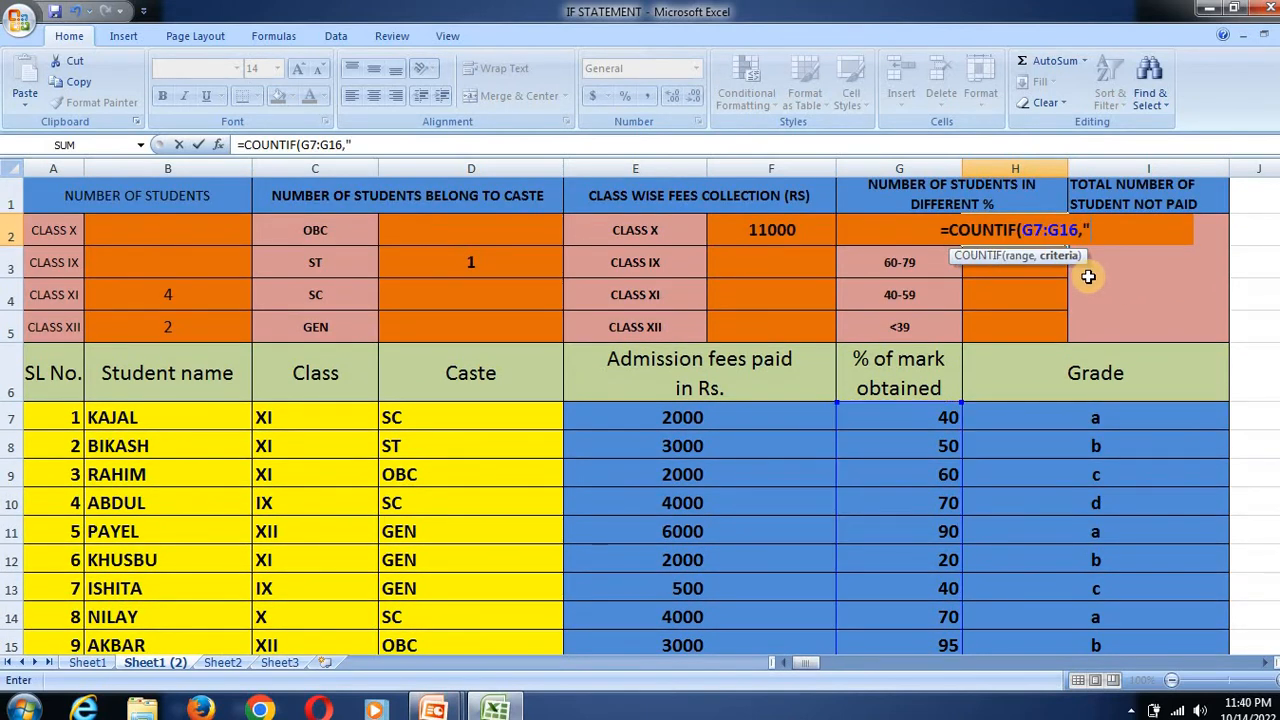
pyautogui.write('>')
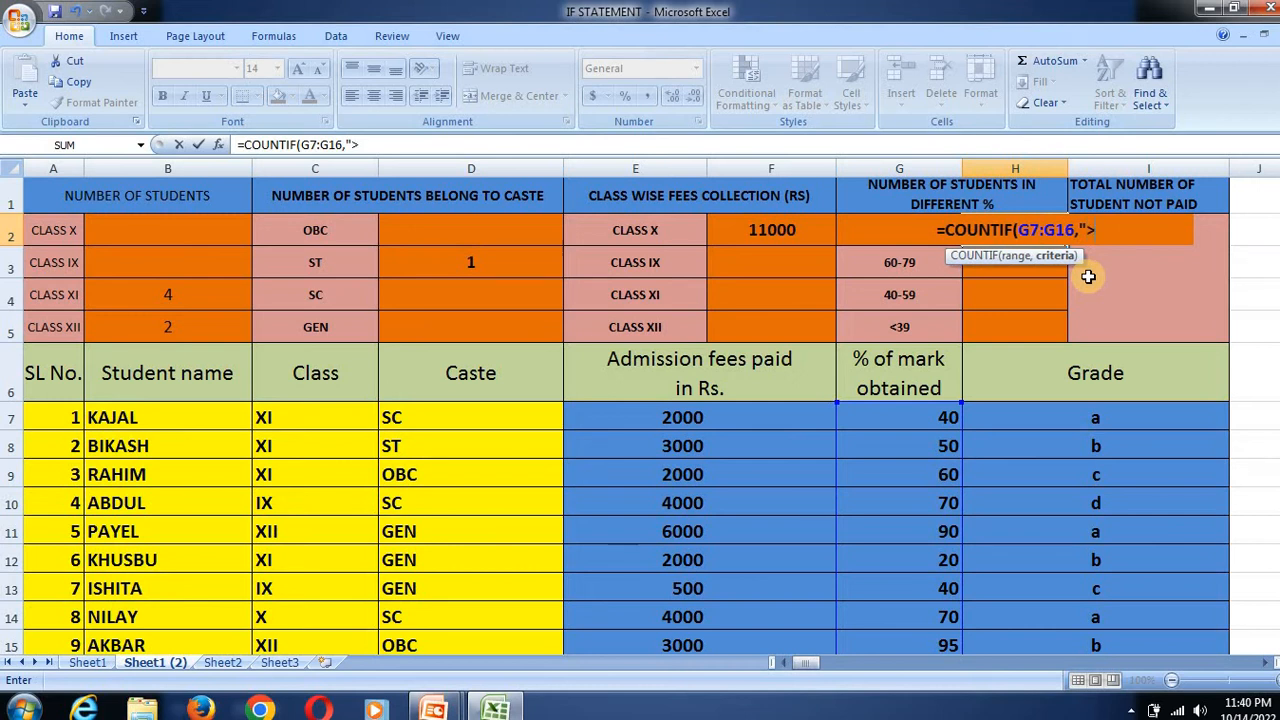
pyautogui.write('=')
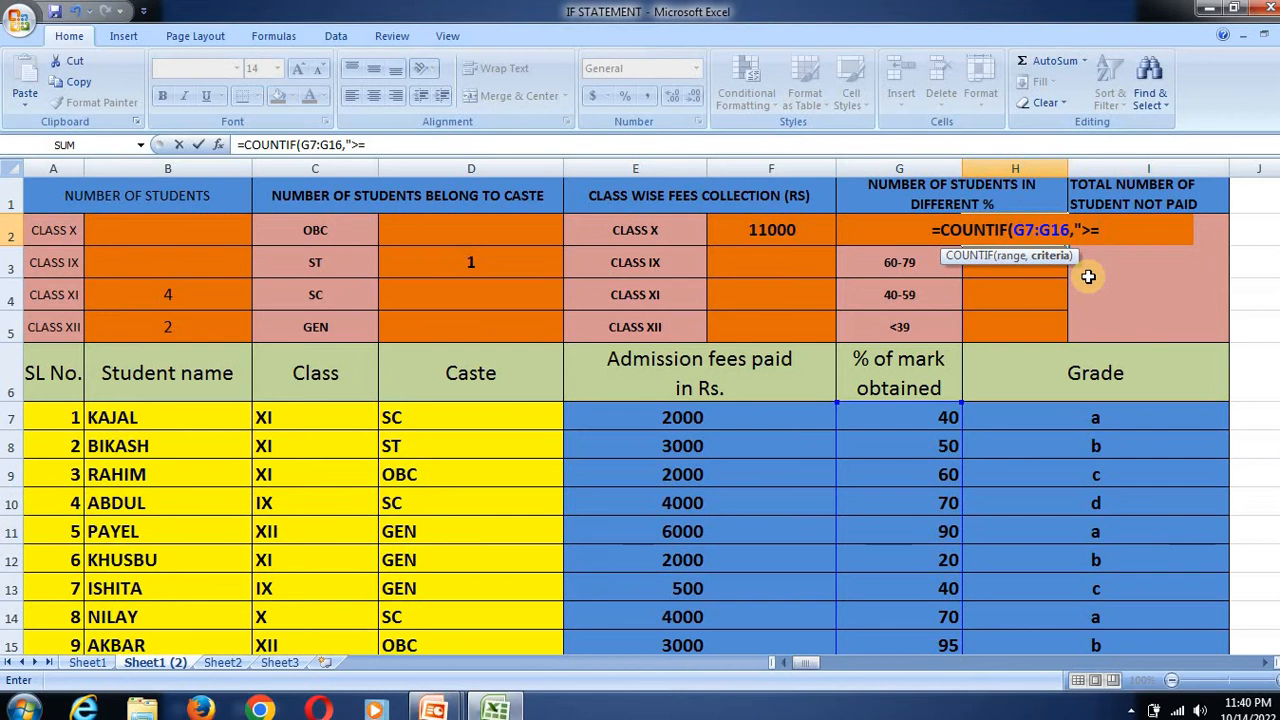
pyautogui.write('80')
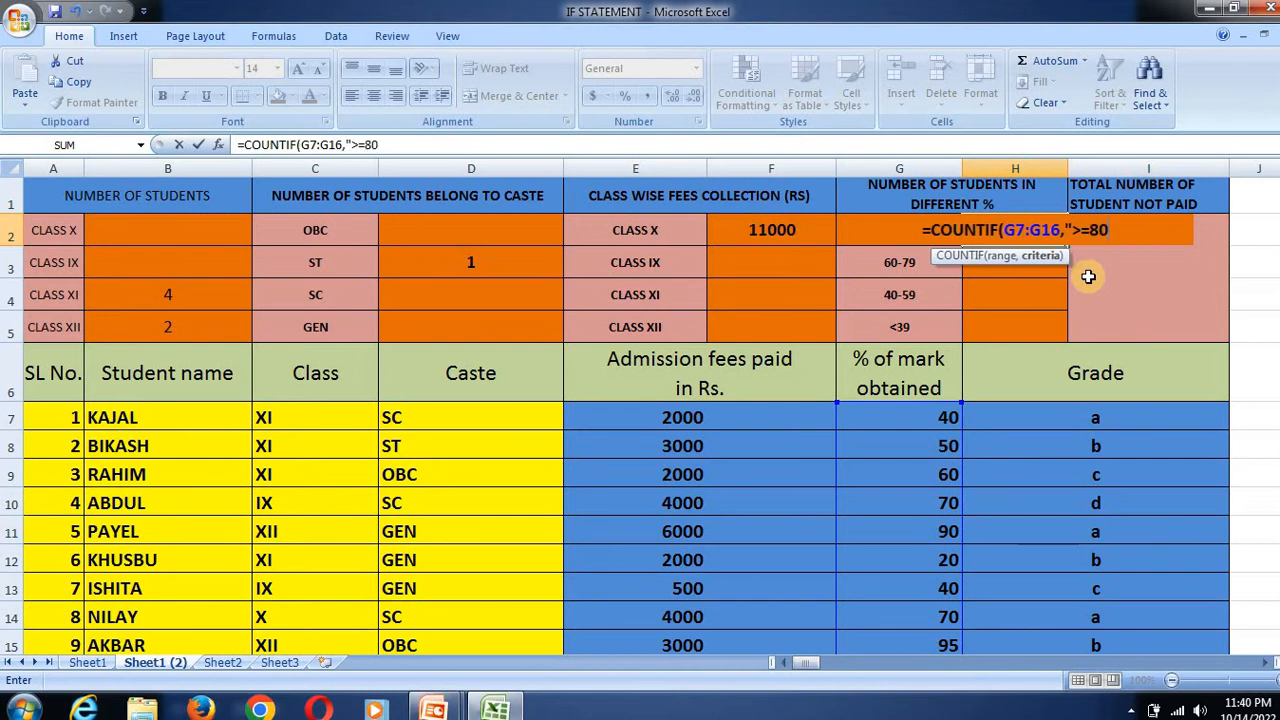
pyautogui.write('")')
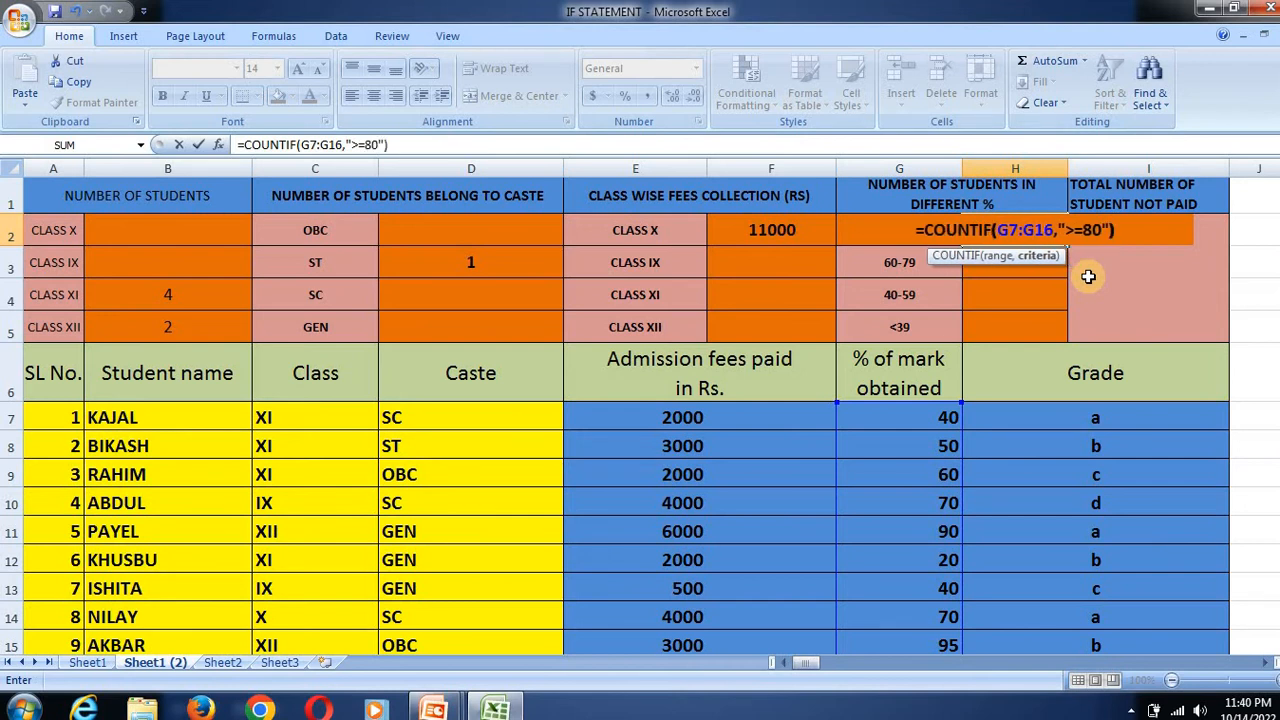
pyautogui.press('Return')
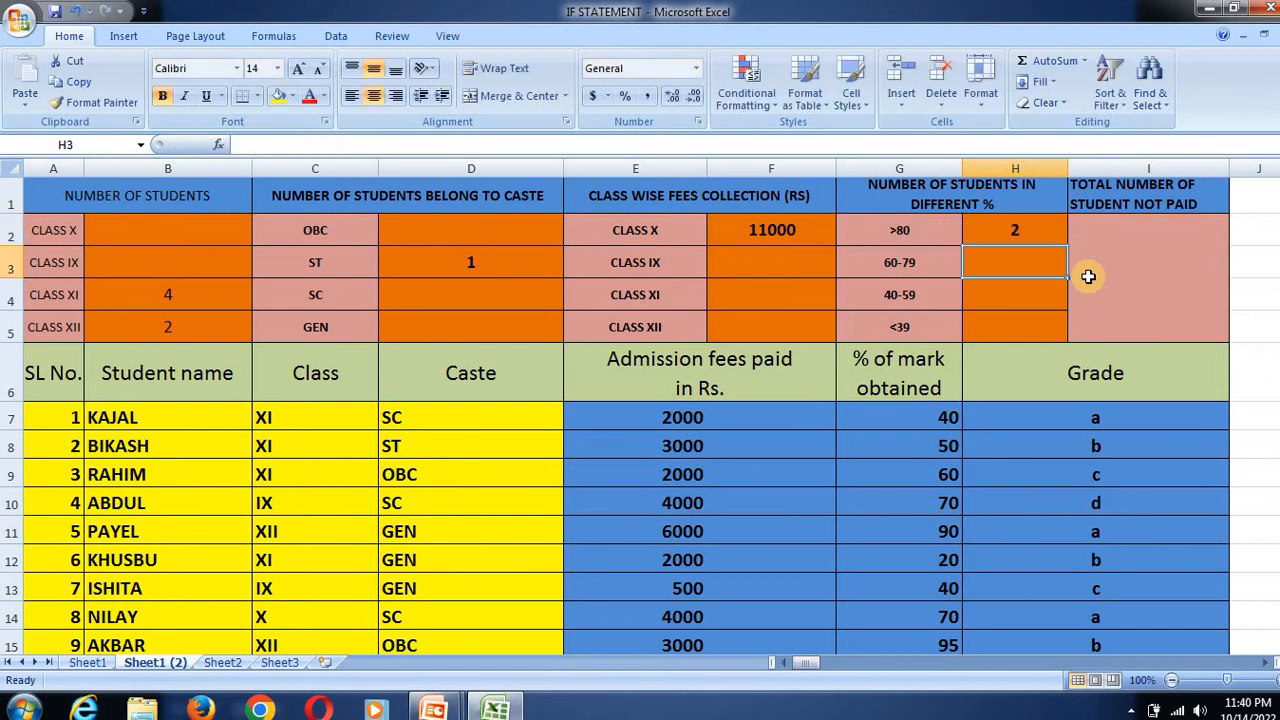
# Check the marks above 80 against the H2 formula, and set the second student's mark in G8 to 85 to test it
pyautogui.click(1028, 236)
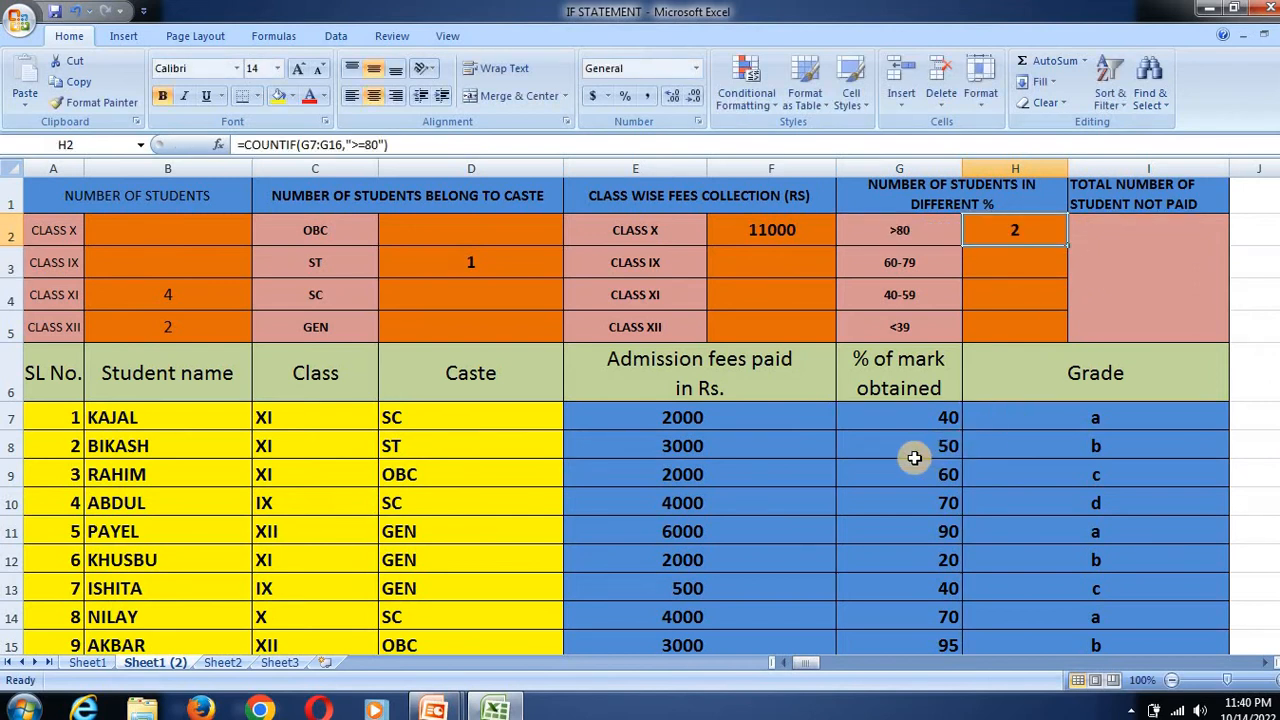
pyautogui.click(921, 535)
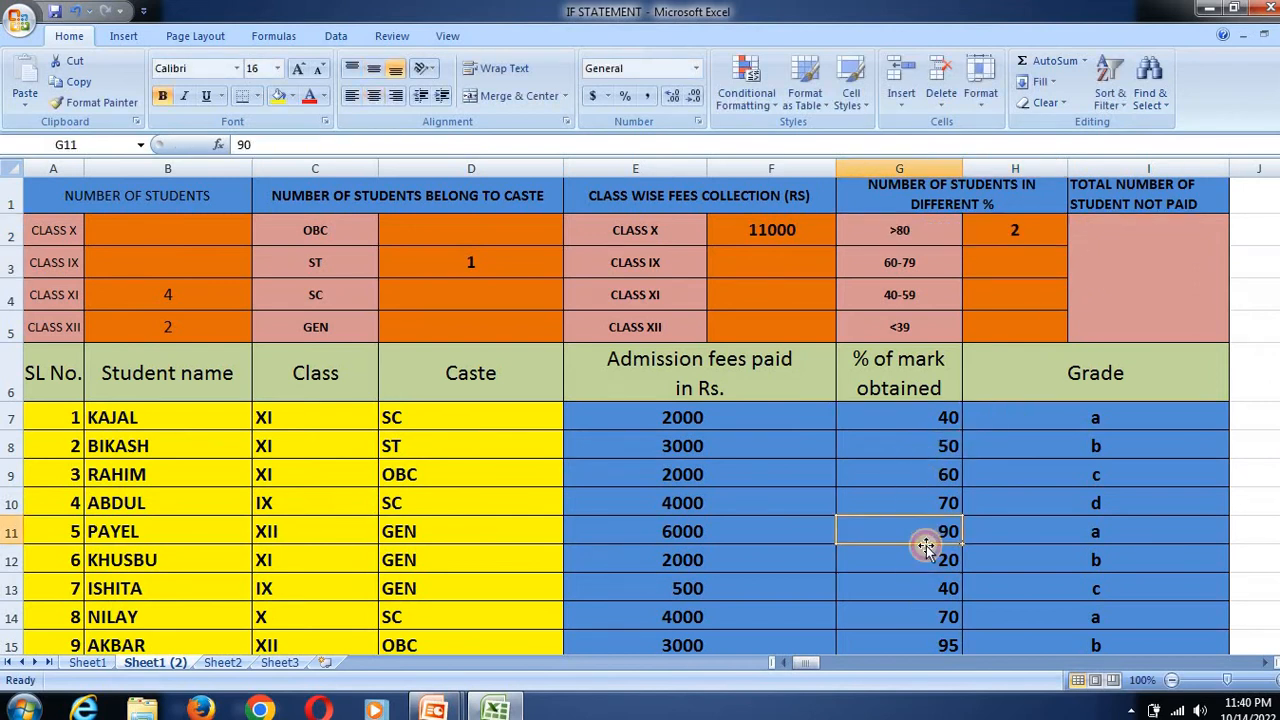
pyautogui.click(935, 645)
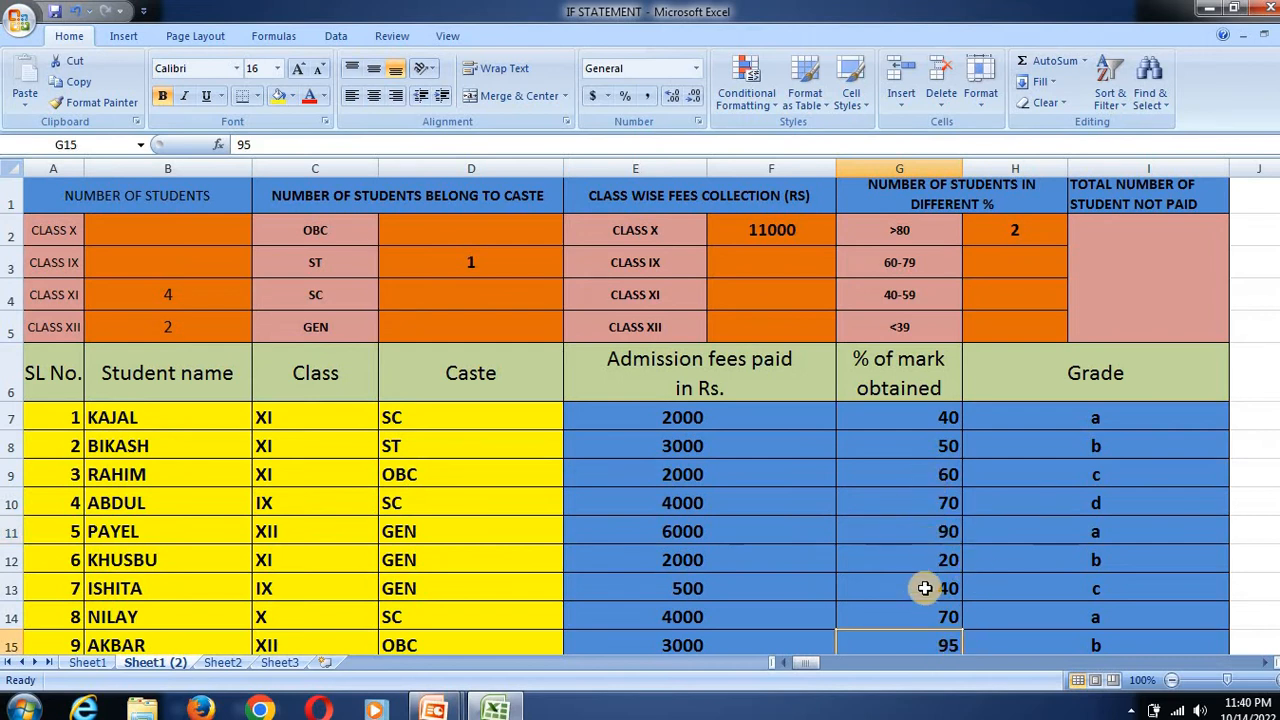
pyautogui.click(916, 531)
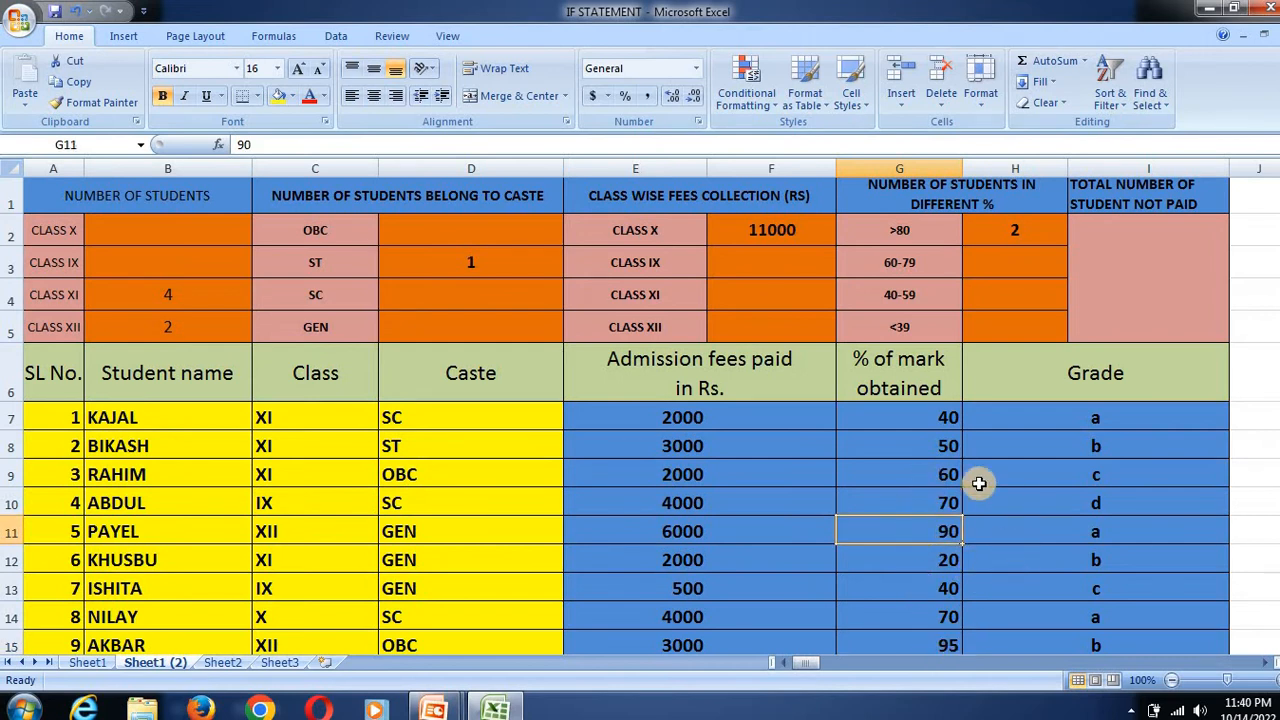
pyautogui.click(894, 437)
pyautogui.write('85')
pyautogui.press('Return')
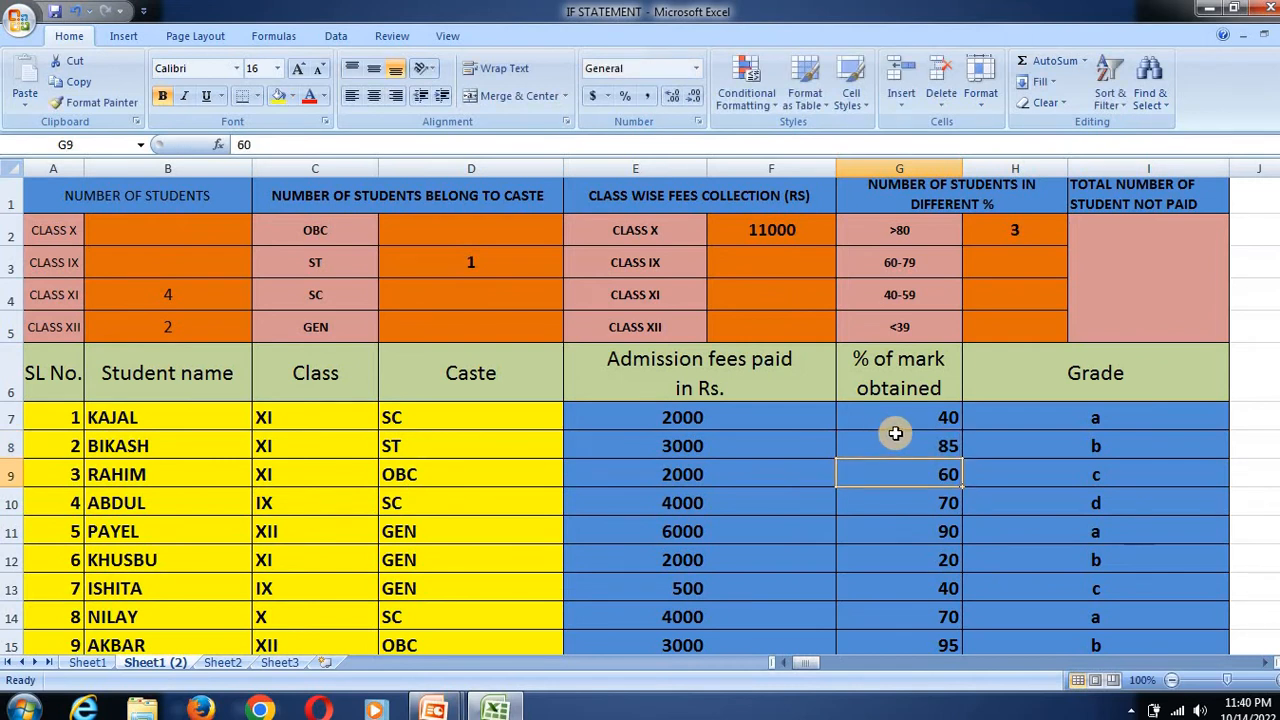
# Begin a COUNTIFS formula in H3 for the 60-79 band, with the marks in G7:G16 as its first criteria range
pyautogui.click(900, 270)
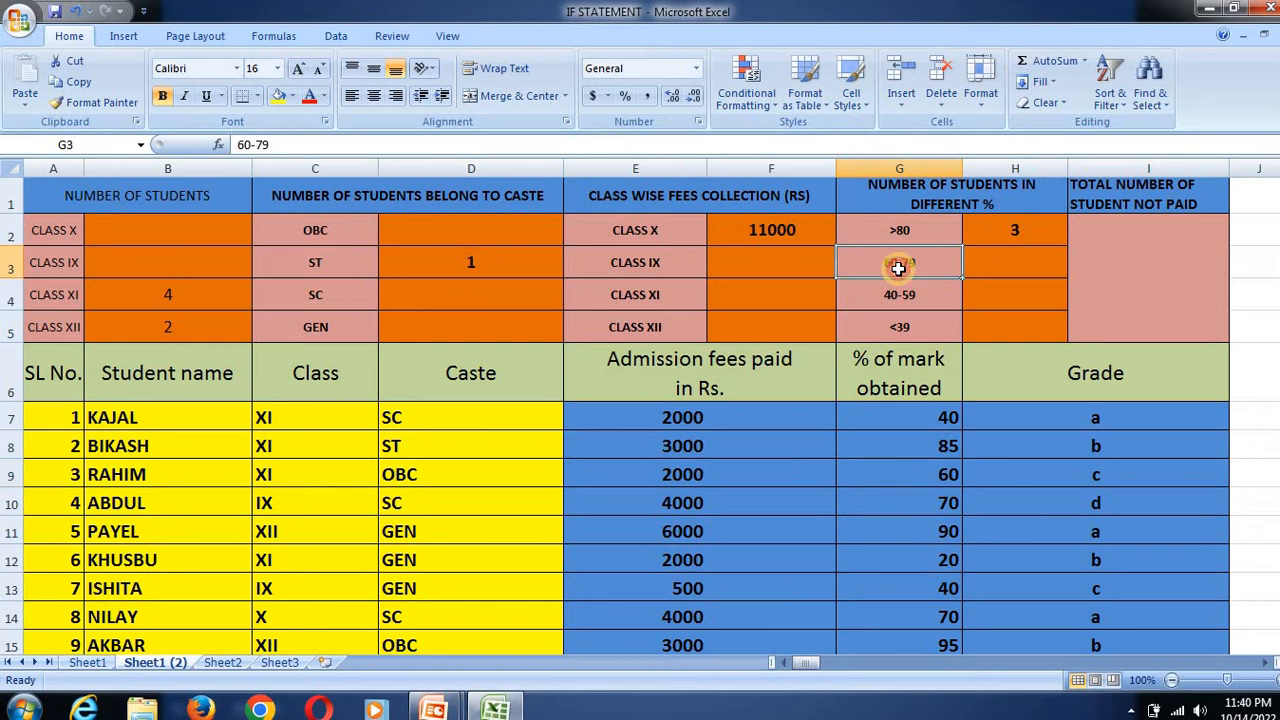
pyautogui.click(1019, 268)
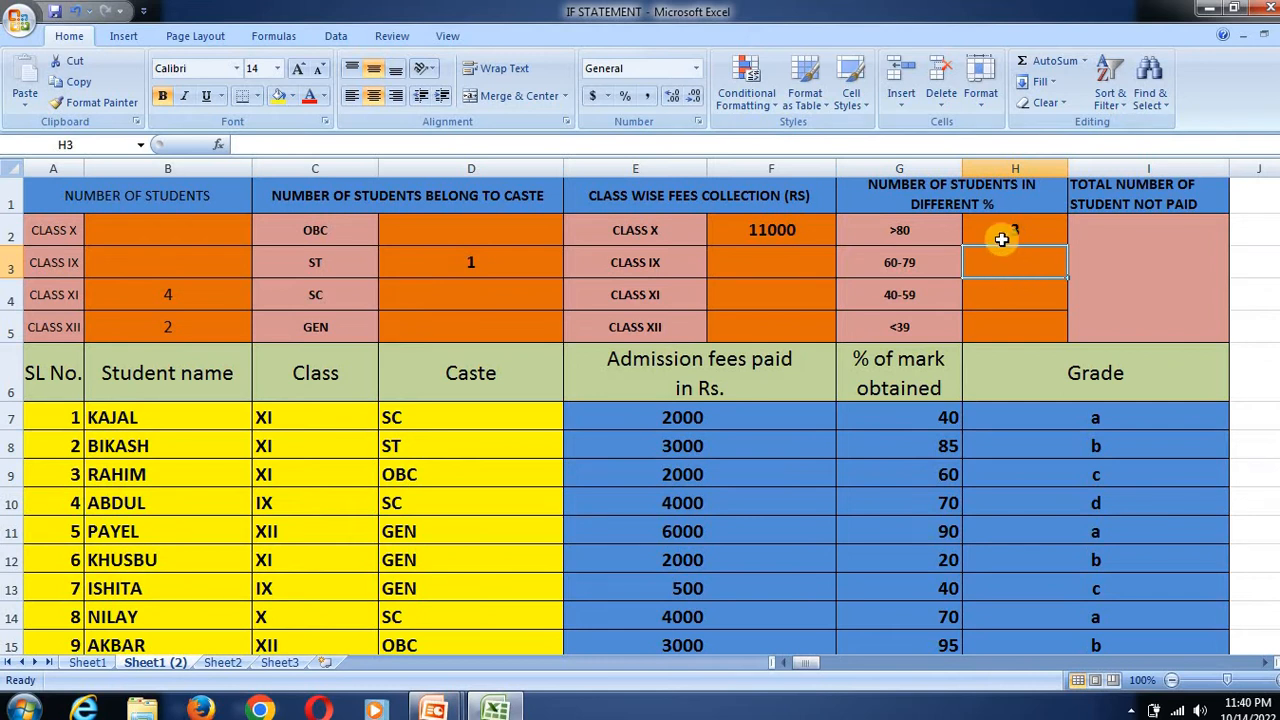
pyautogui.click(1015, 234)
pyautogui.click(1008, 268)
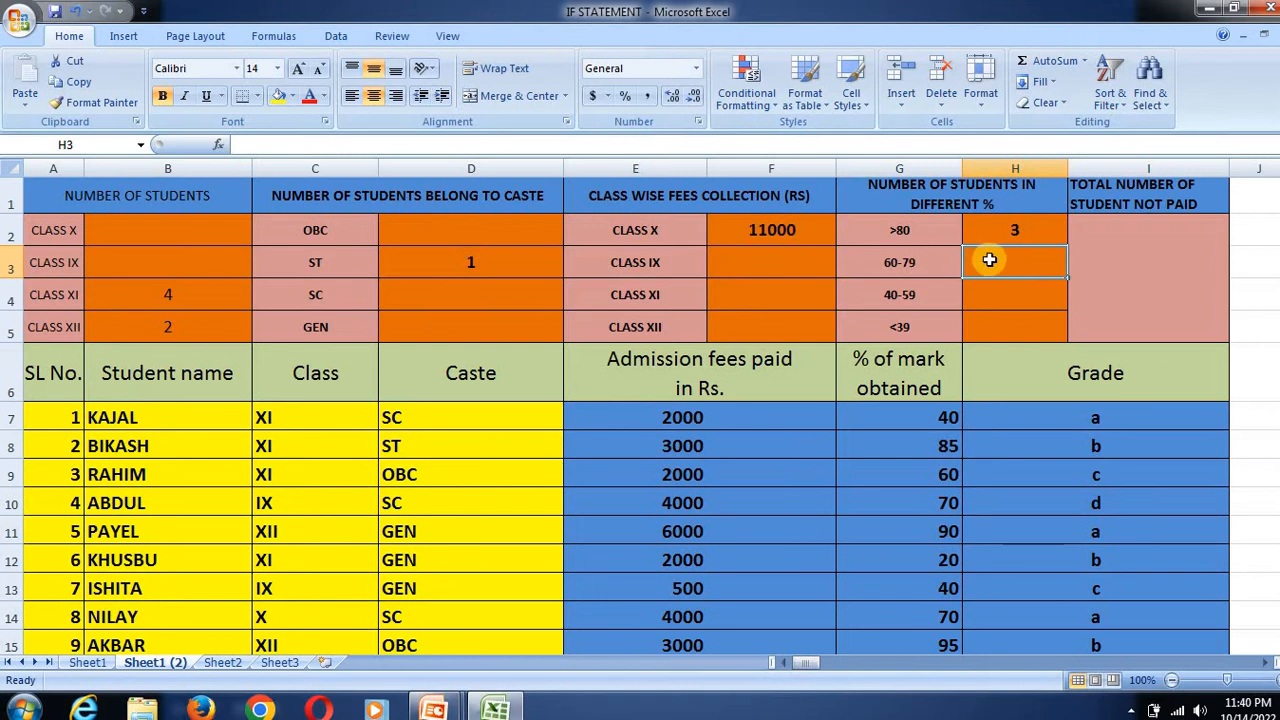
pyautogui.doubleClick(991, 260)
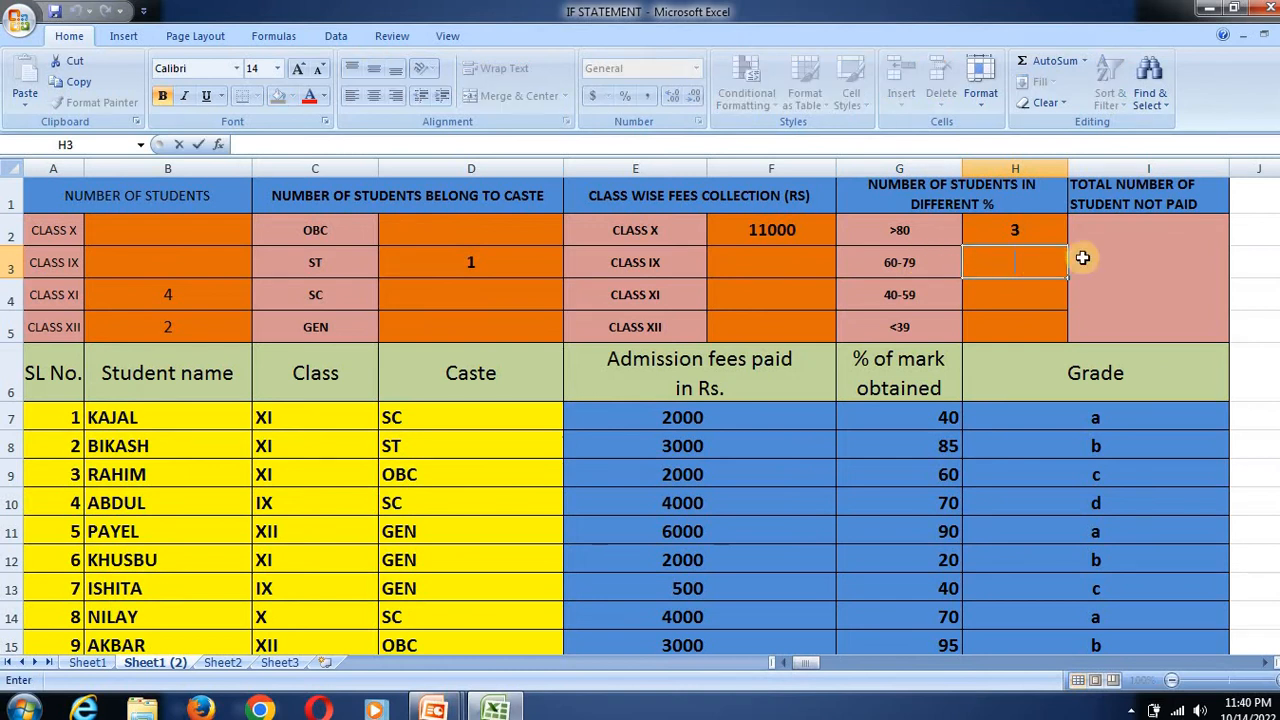
pyautogui.write('=')
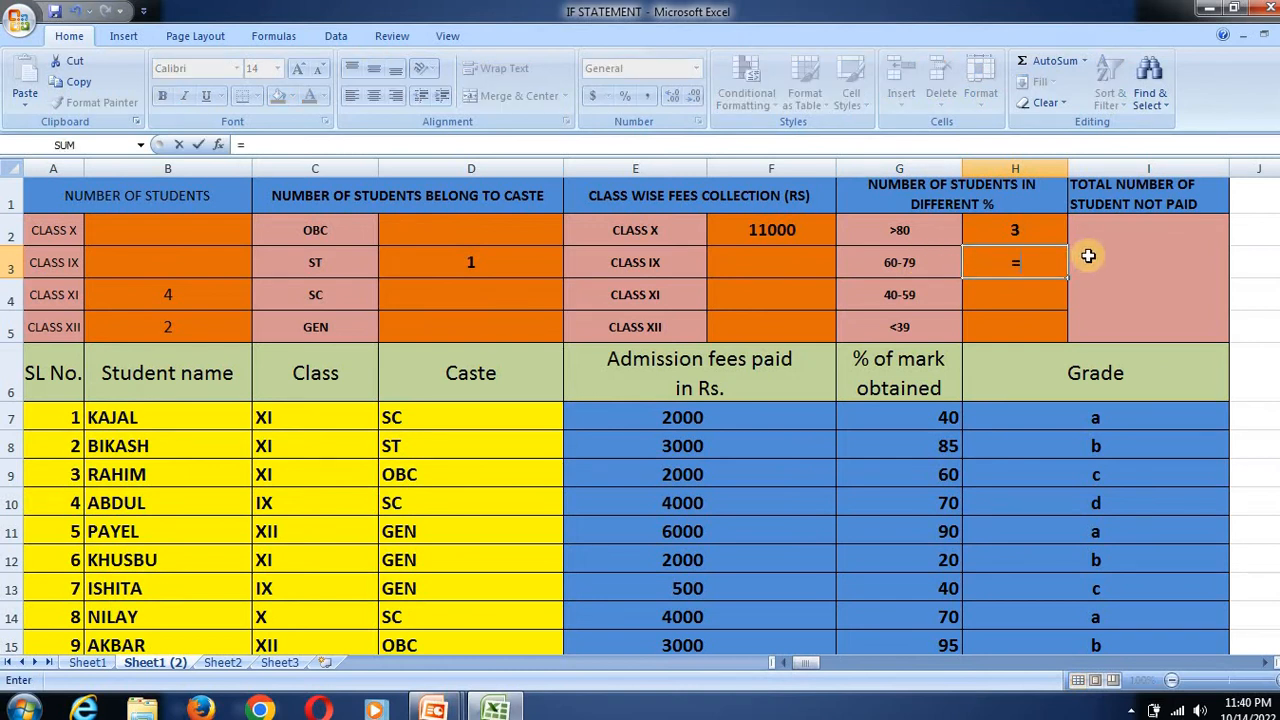
pyautogui.write('COUN')
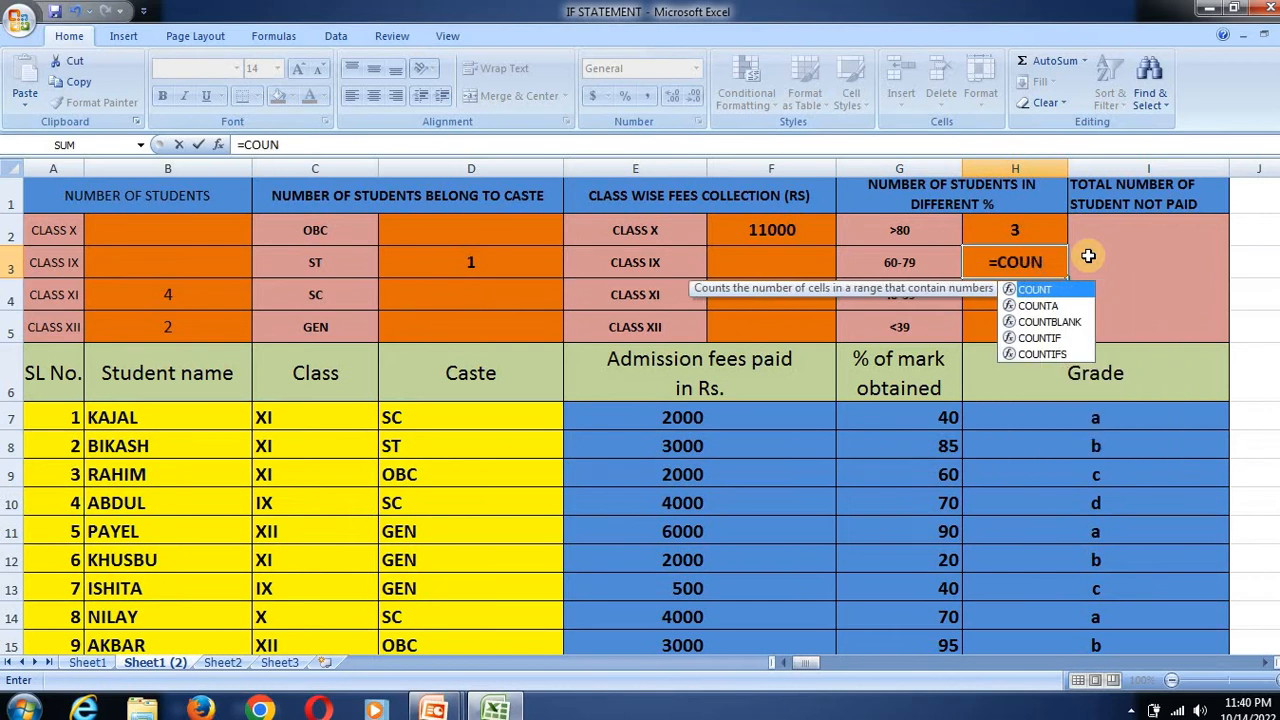
pyautogui.write('TIFS')
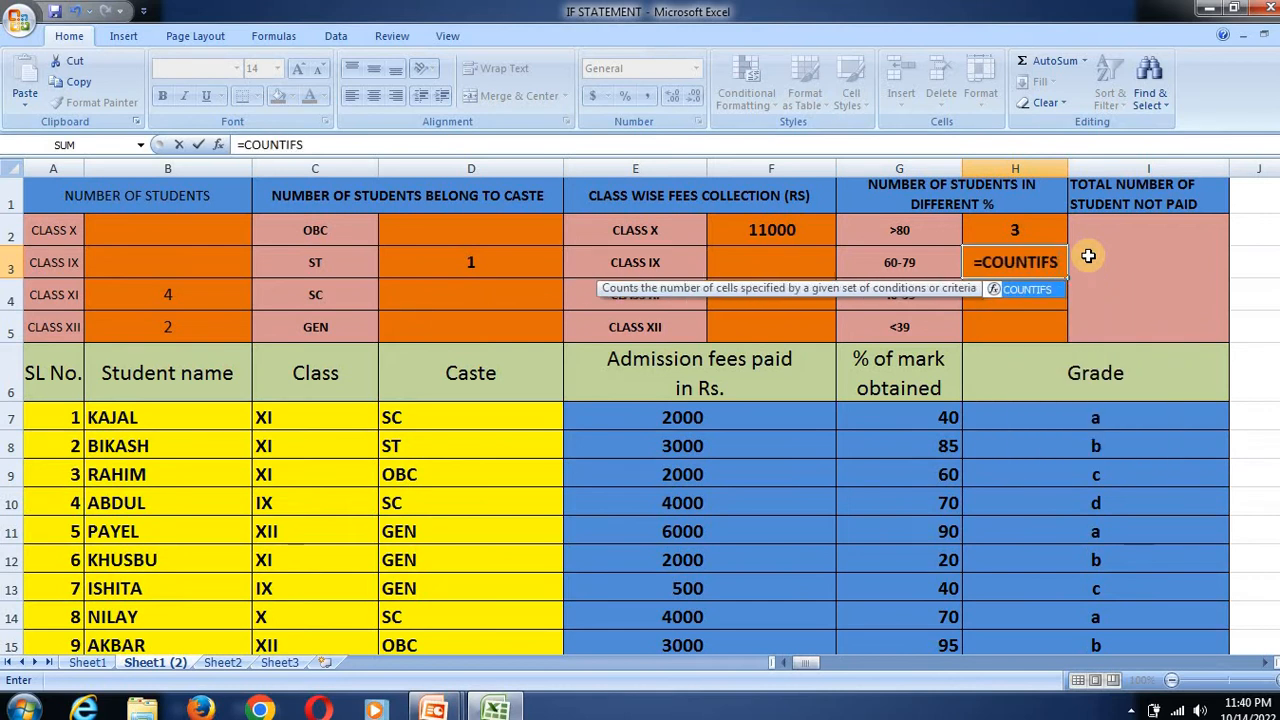
pyautogui.write('(')
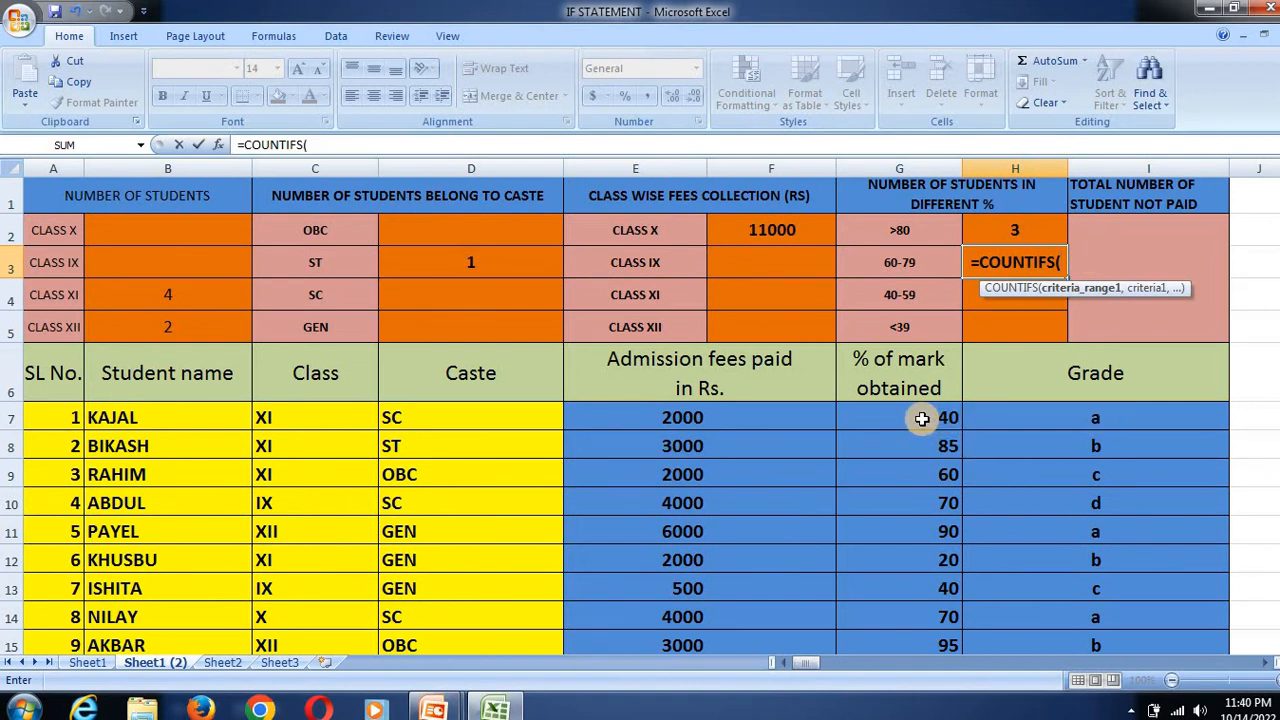
pyautogui.moveTo(923, 418); pyautogui.dragTo(937, 605)
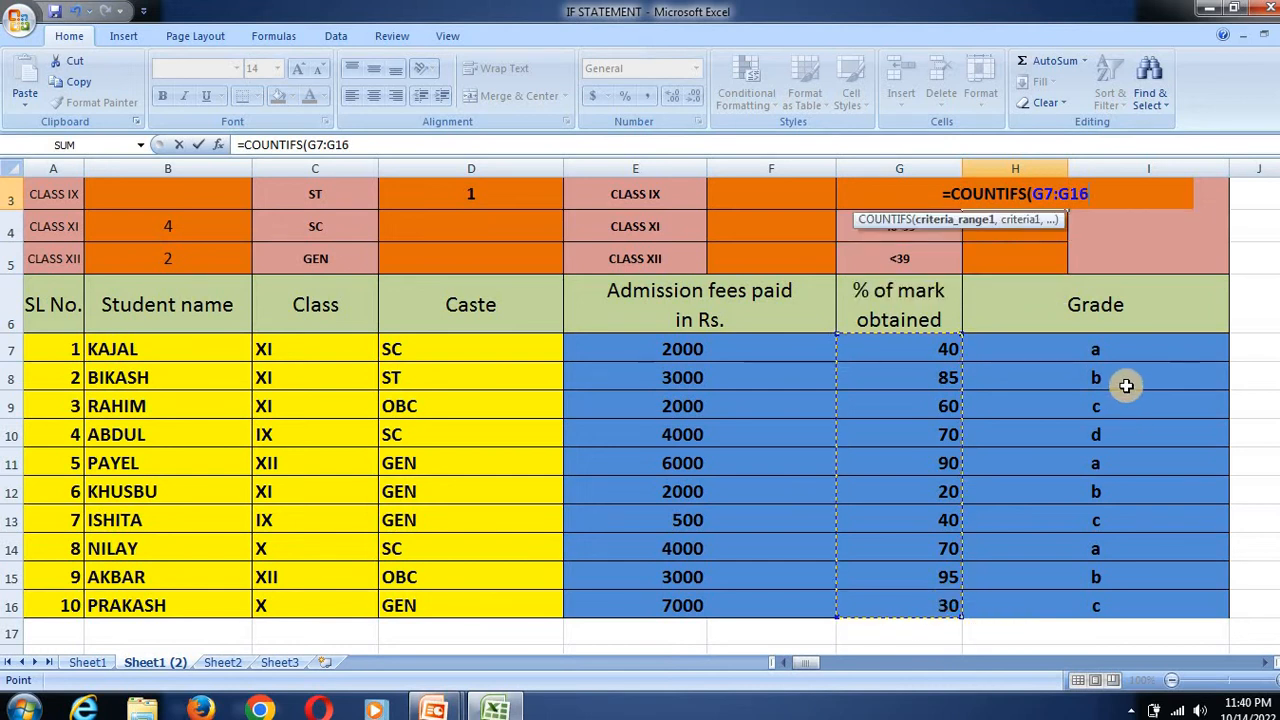
# Enter "<=60" as the first criterion of the COUNTIFS formula in H3
pyautogui.write(',"')
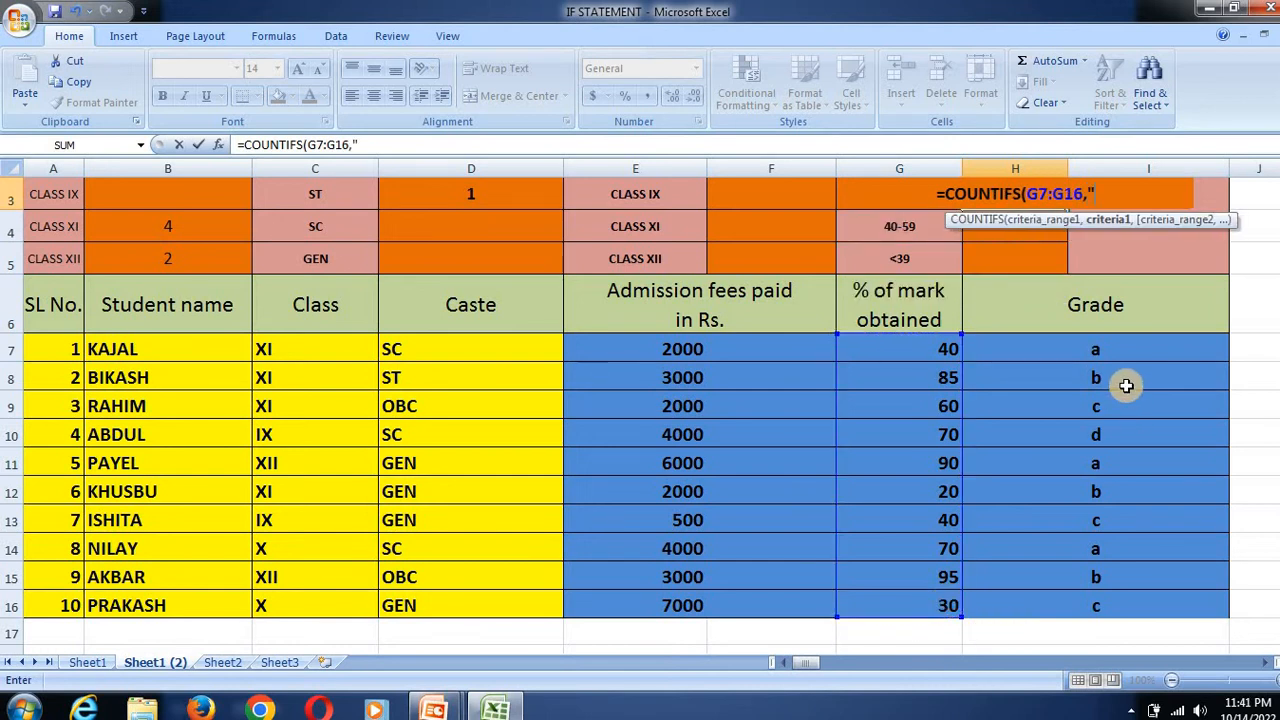
pyautogui.write('<')
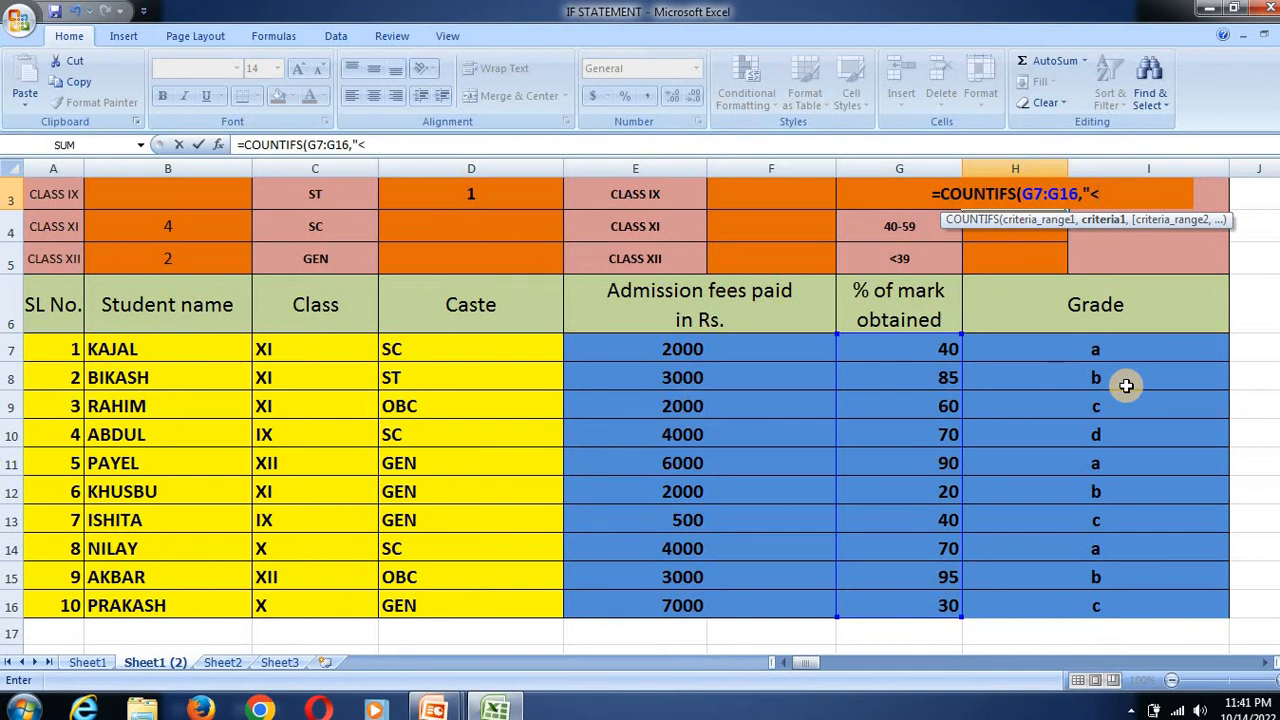
pyautogui.write('=')
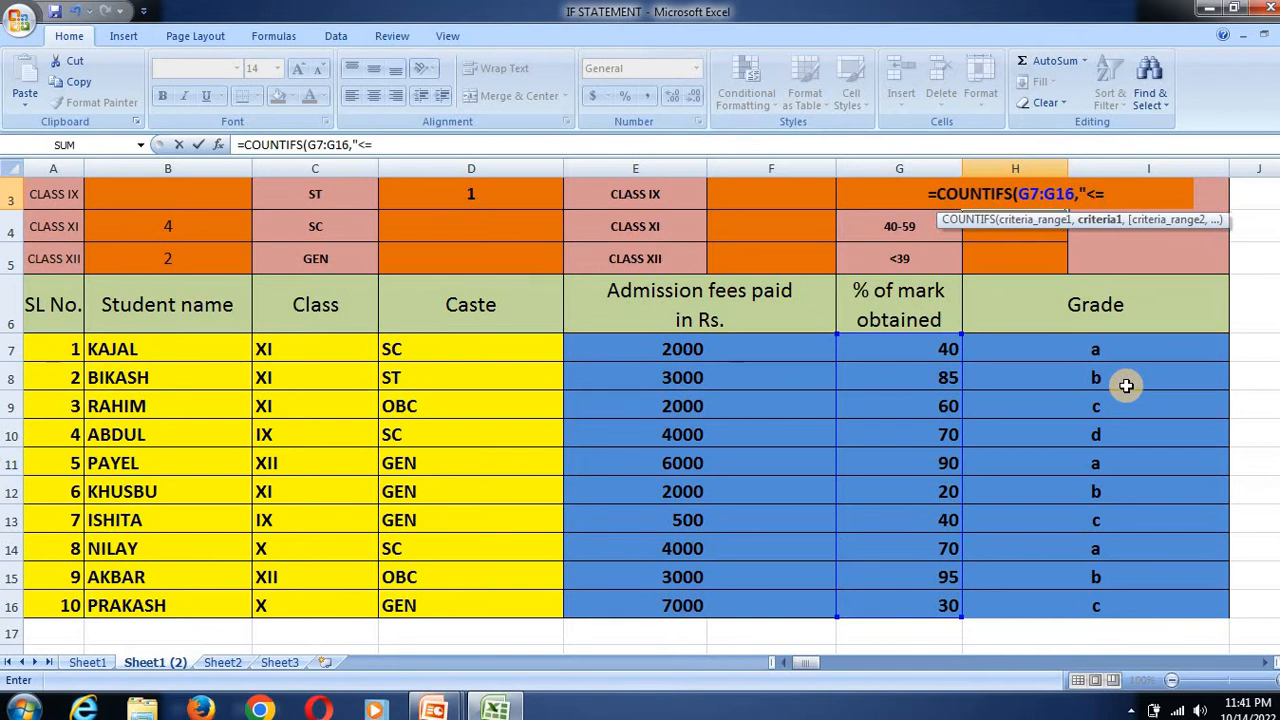
pyautogui.write('60"')
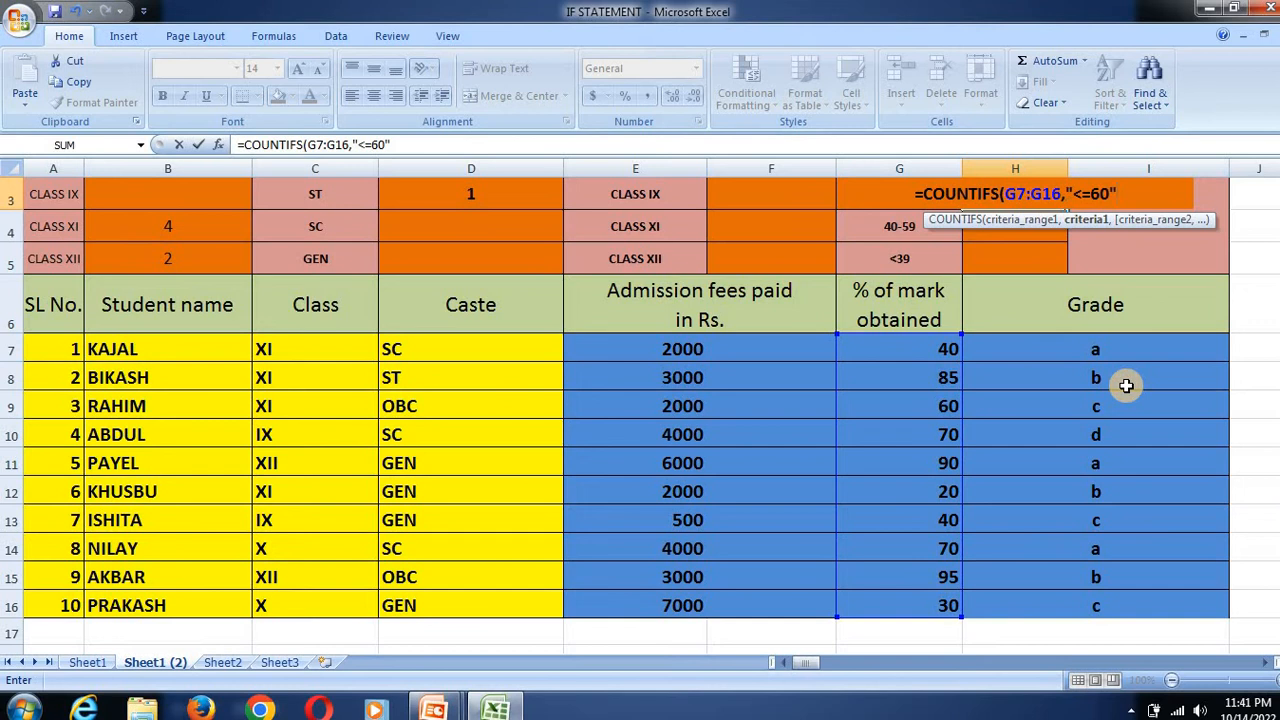
pyautogui.write(',')
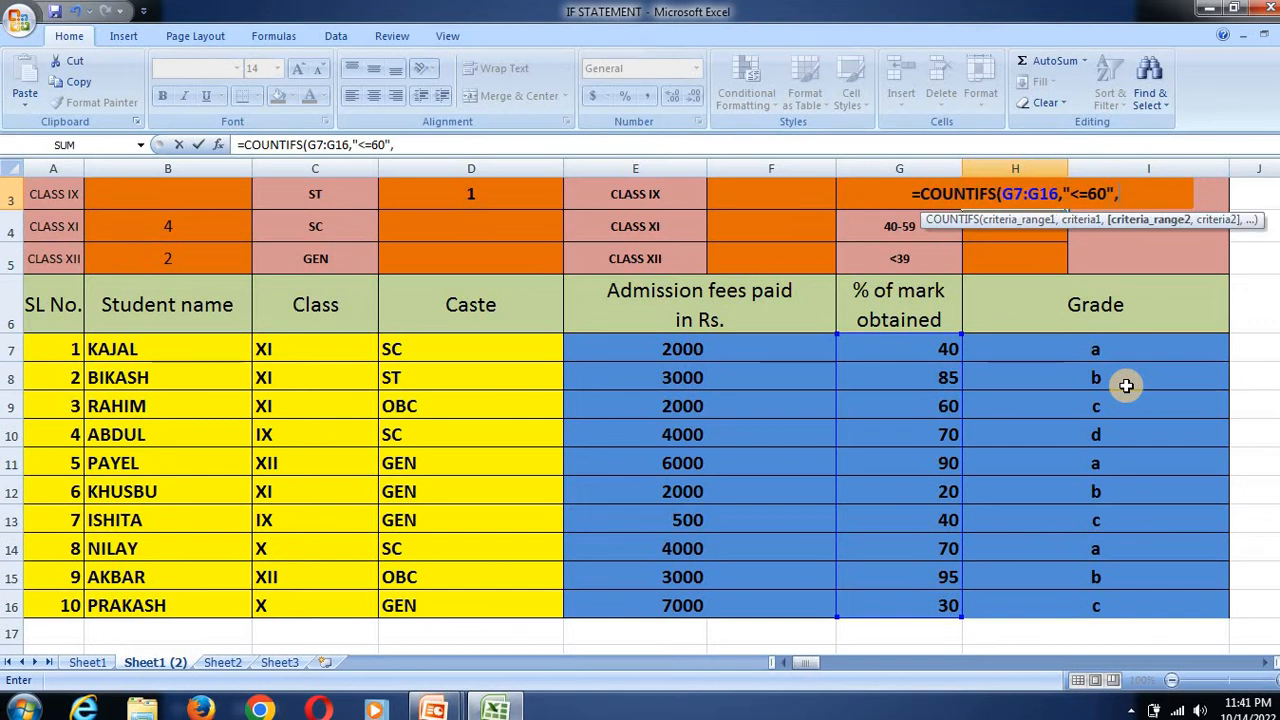
# Add G7:G16 as the second criteria range in the H3 formula, with <80 as its criterion
pyautogui.moveTo(893, 354); pyautogui.dragTo(897, 602)
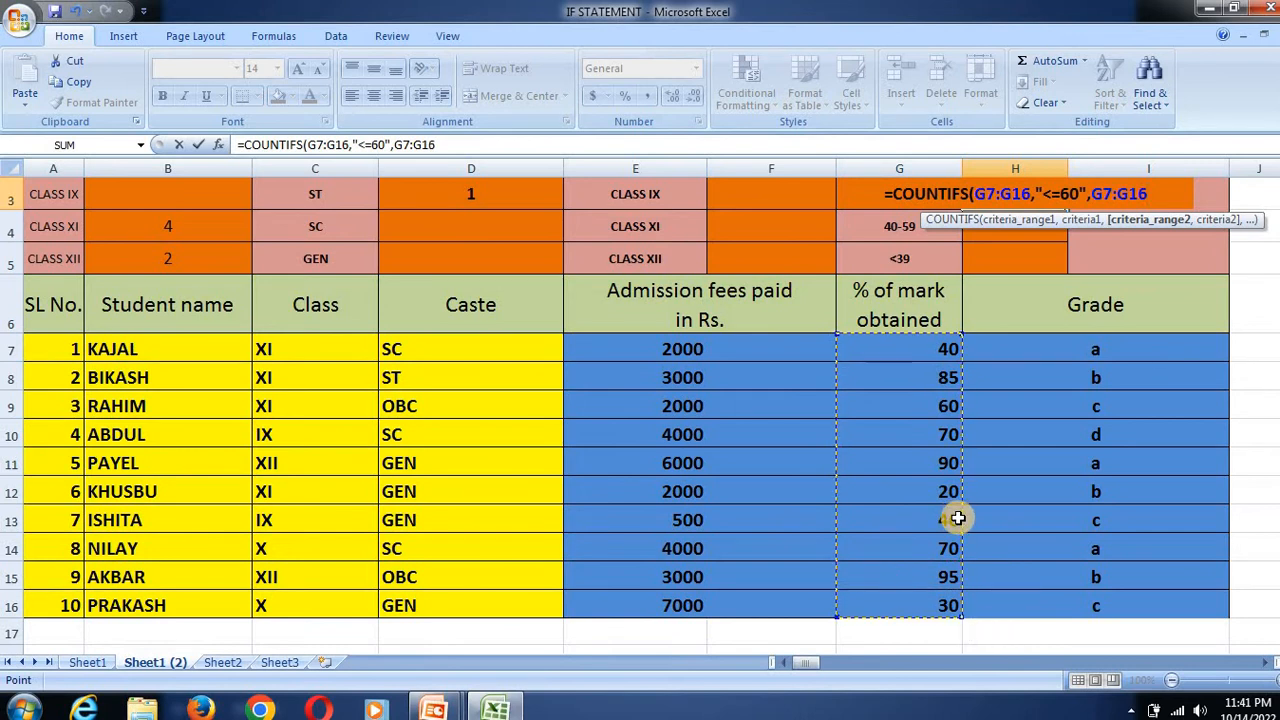
pyautogui.write(',"')
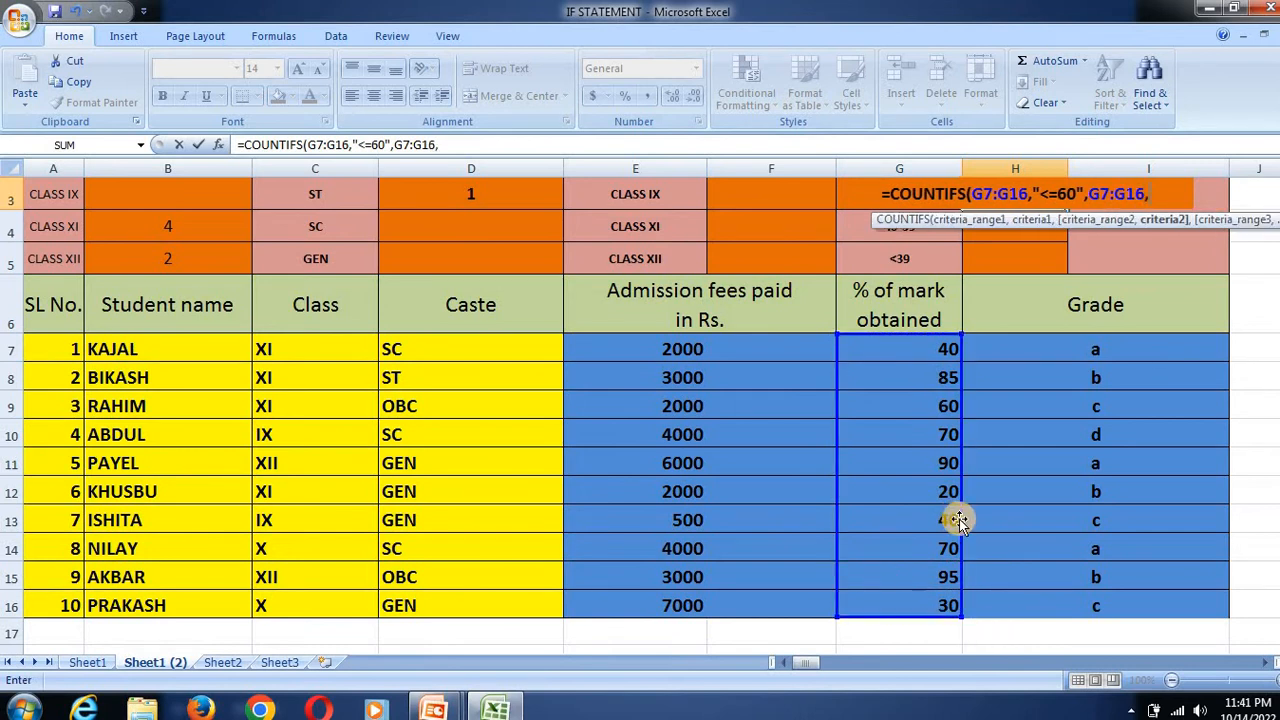
pyautogui.write('>=')
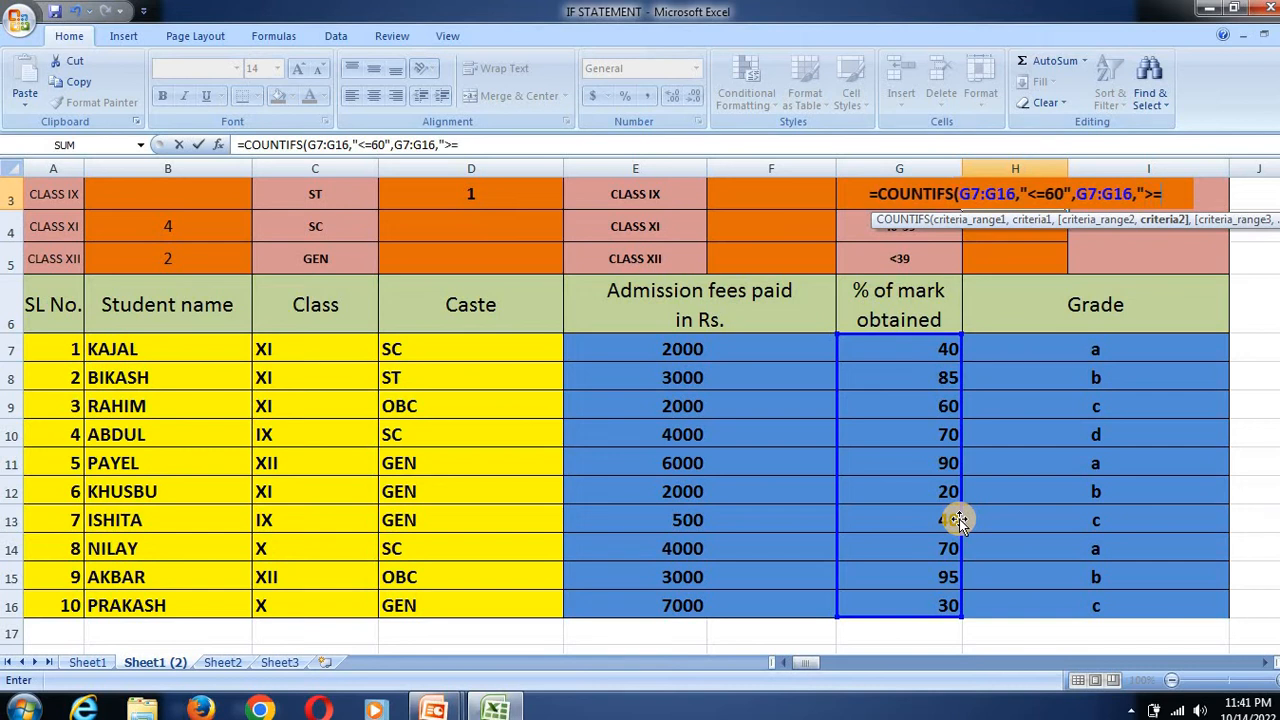
pyautogui.press('BackSpace')
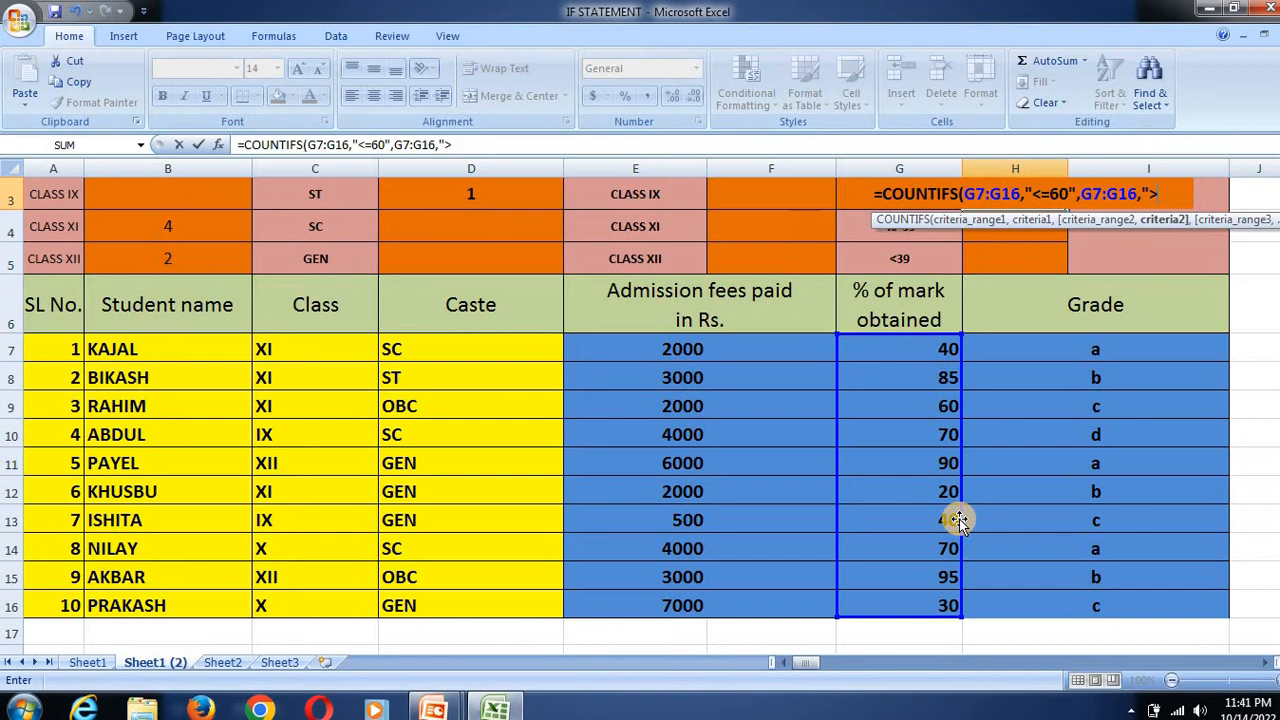
pyautogui.press('BackSpace')
pyautogui.write('<8')
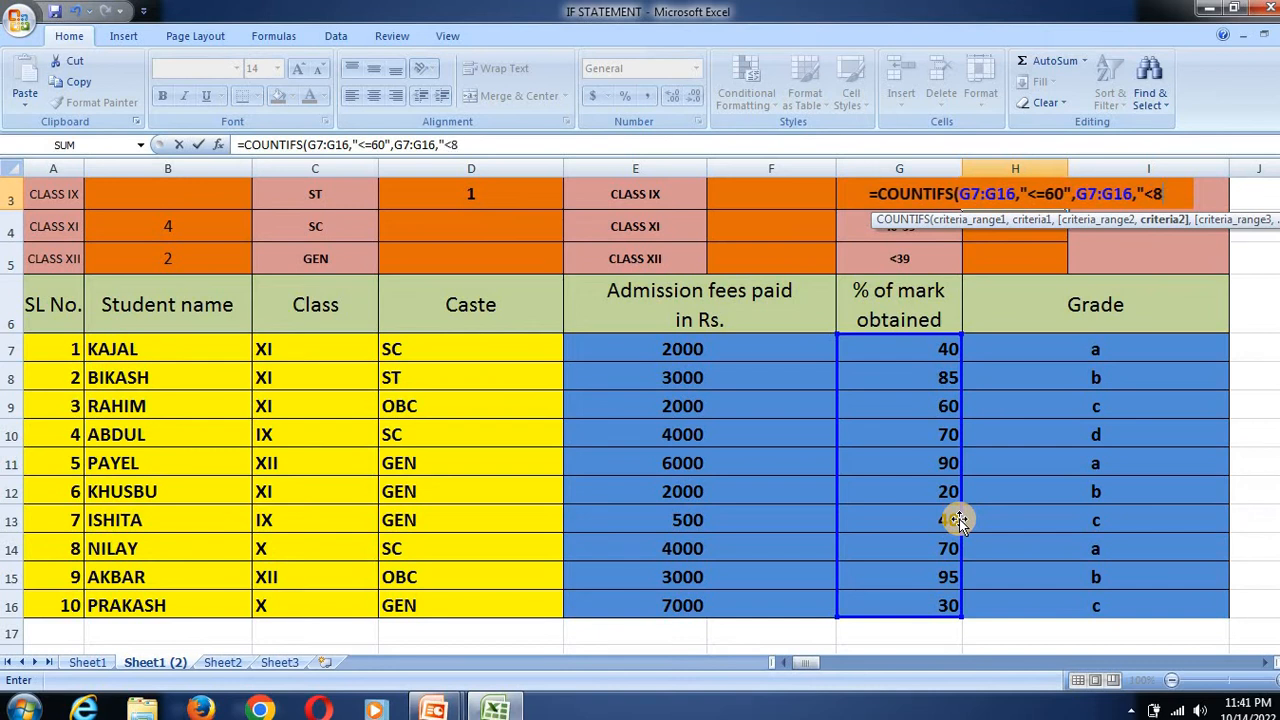
pyautogui.write('0')
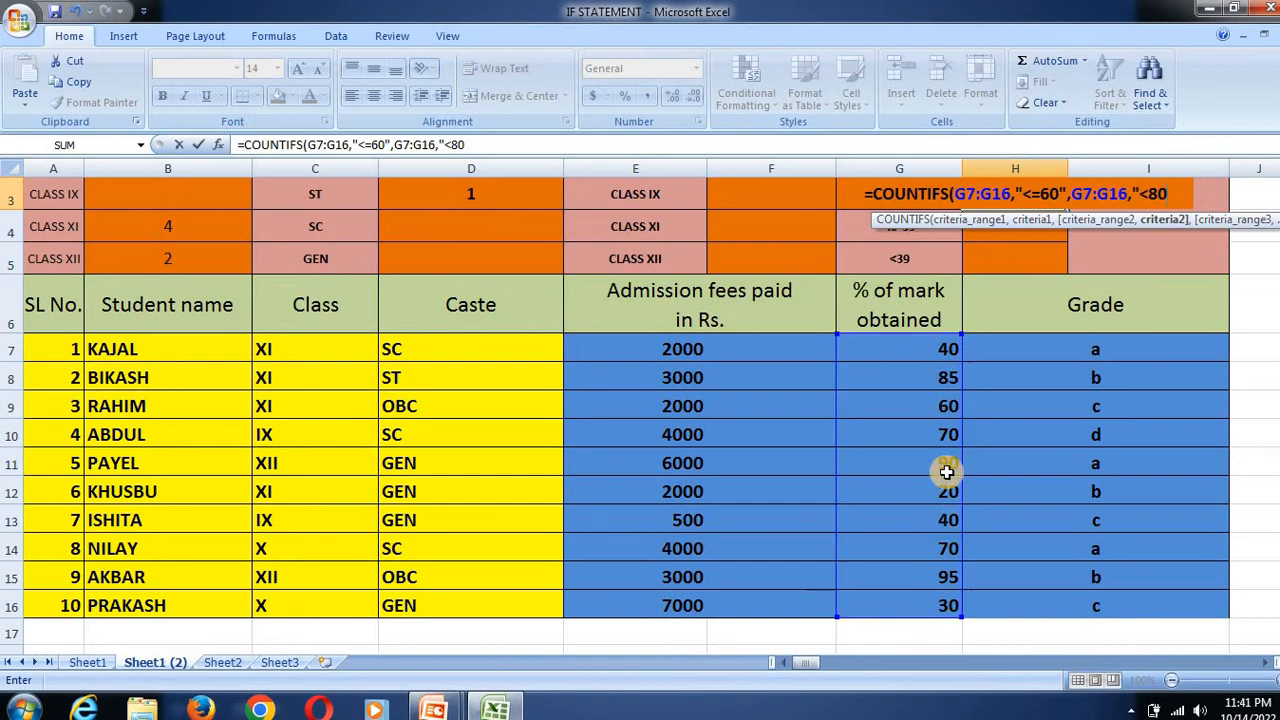
# Correct the first criterion to ">=60" and complete the H3 formula as =COUNTIFS(G7:G16,">=60",G7:G16,"<80")
pyautogui.click(1028, 196)
pyautogui.press('BackSpace')
pyautogui.write('>')
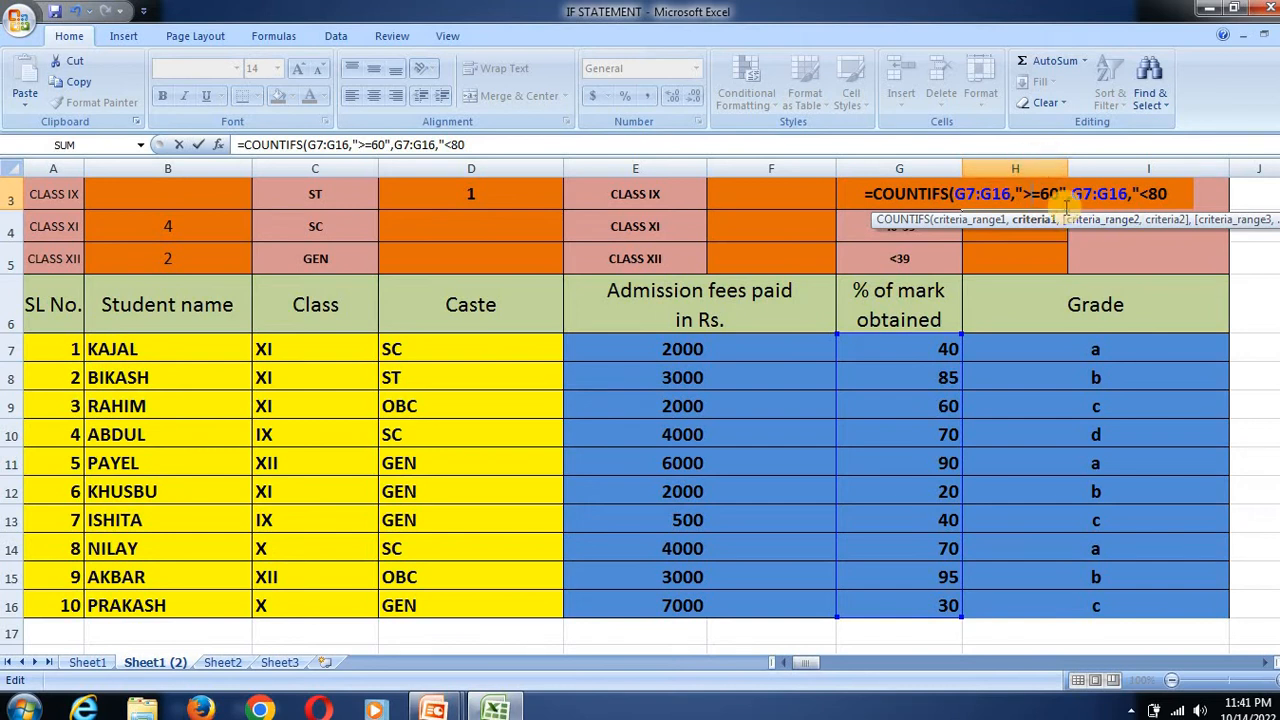
pyautogui.click(1178, 193)
pyautogui.write('"')
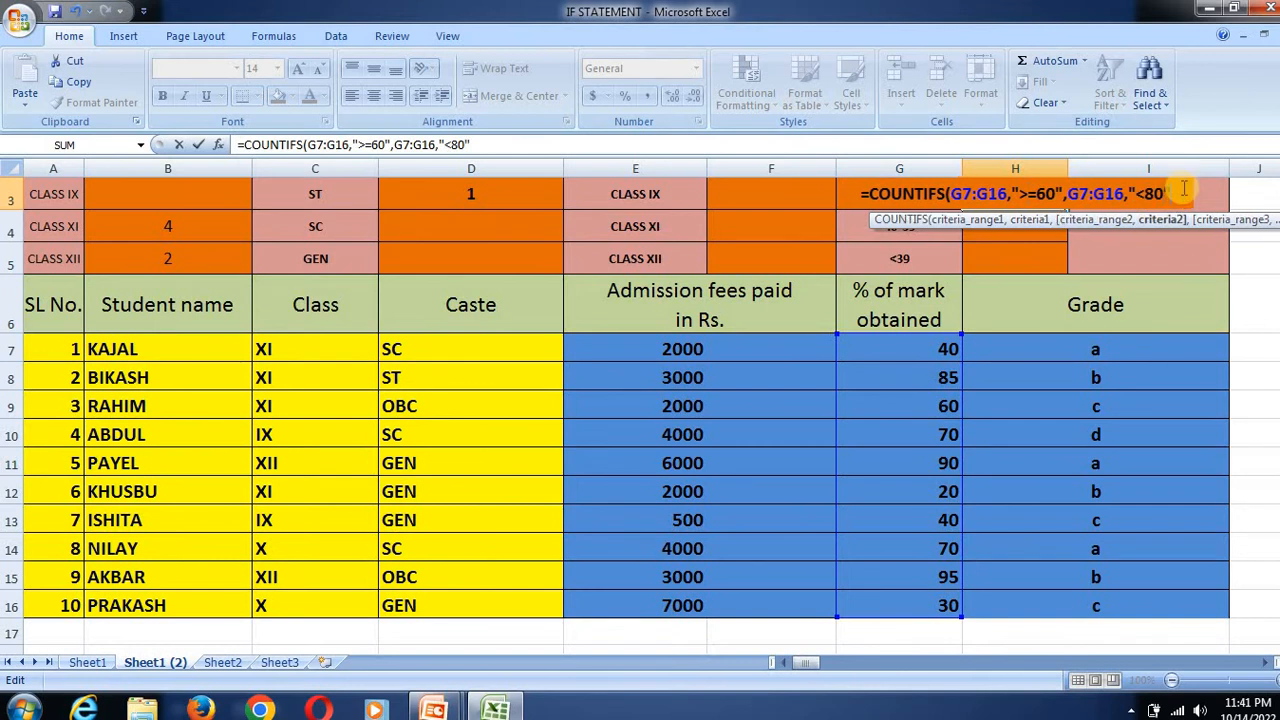
pyautogui.write(')')
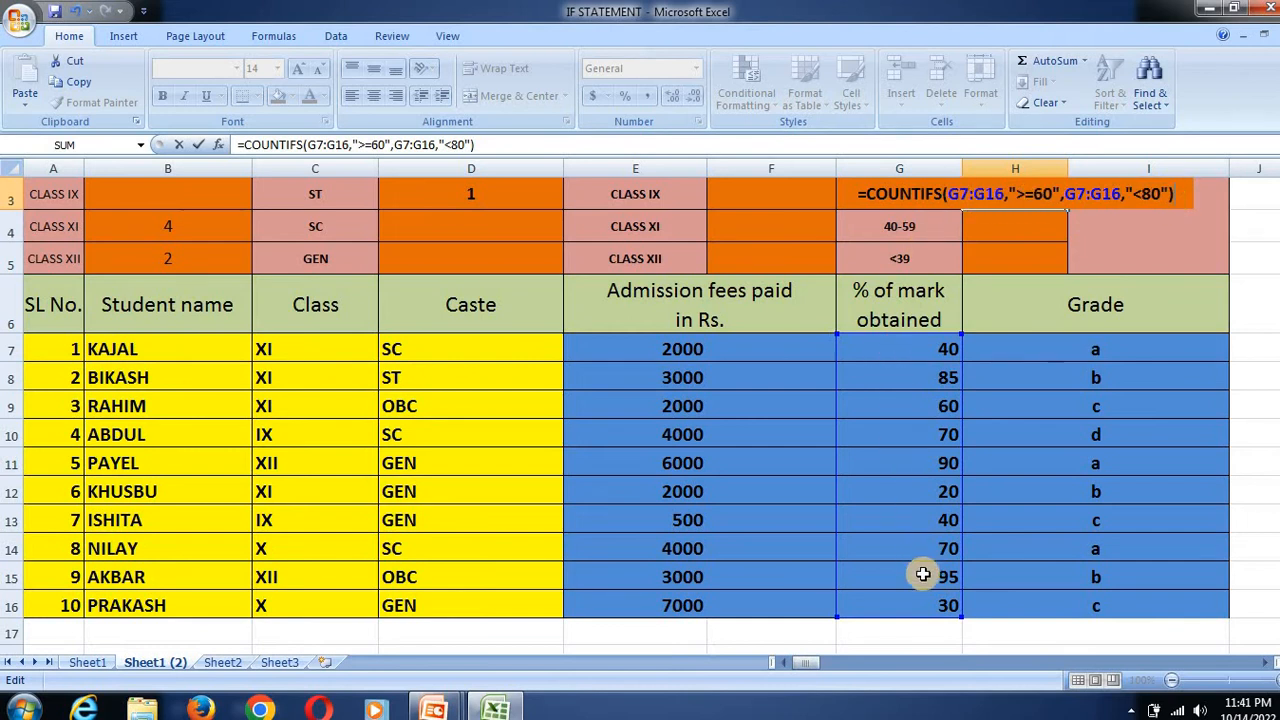
pyautogui.doubleClick(1044, 193)
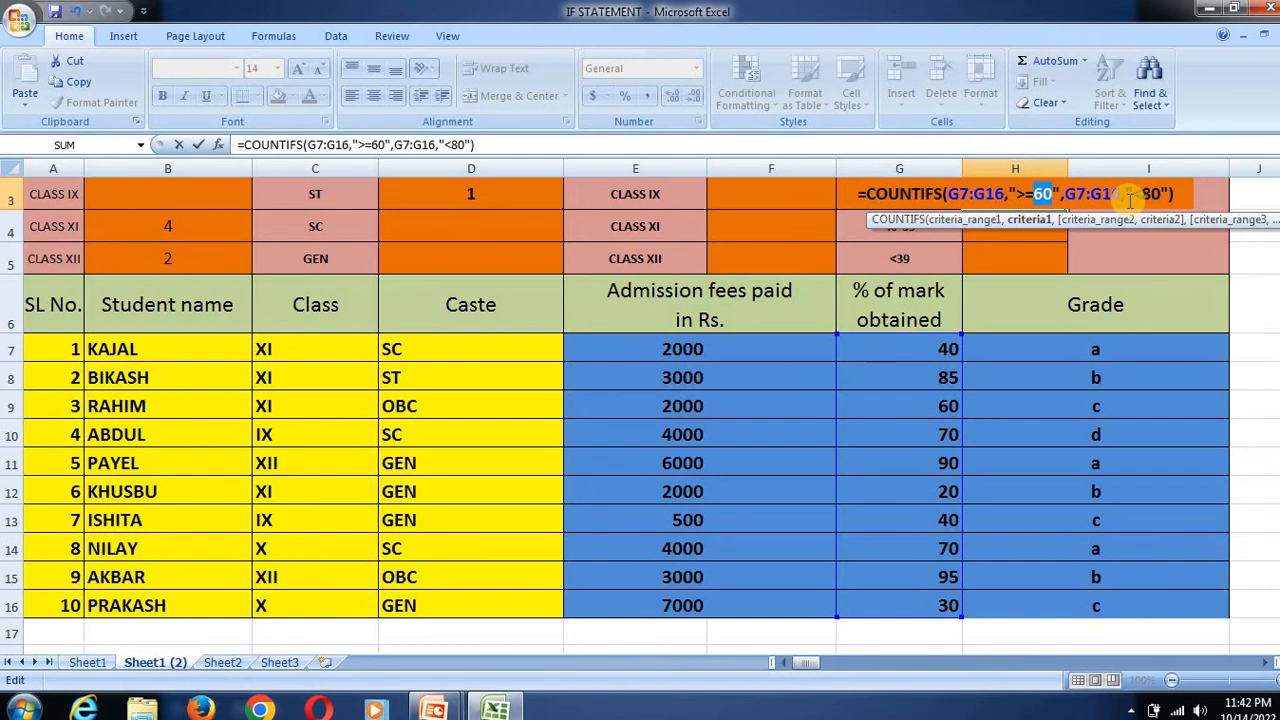
pyautogui.press('Return')
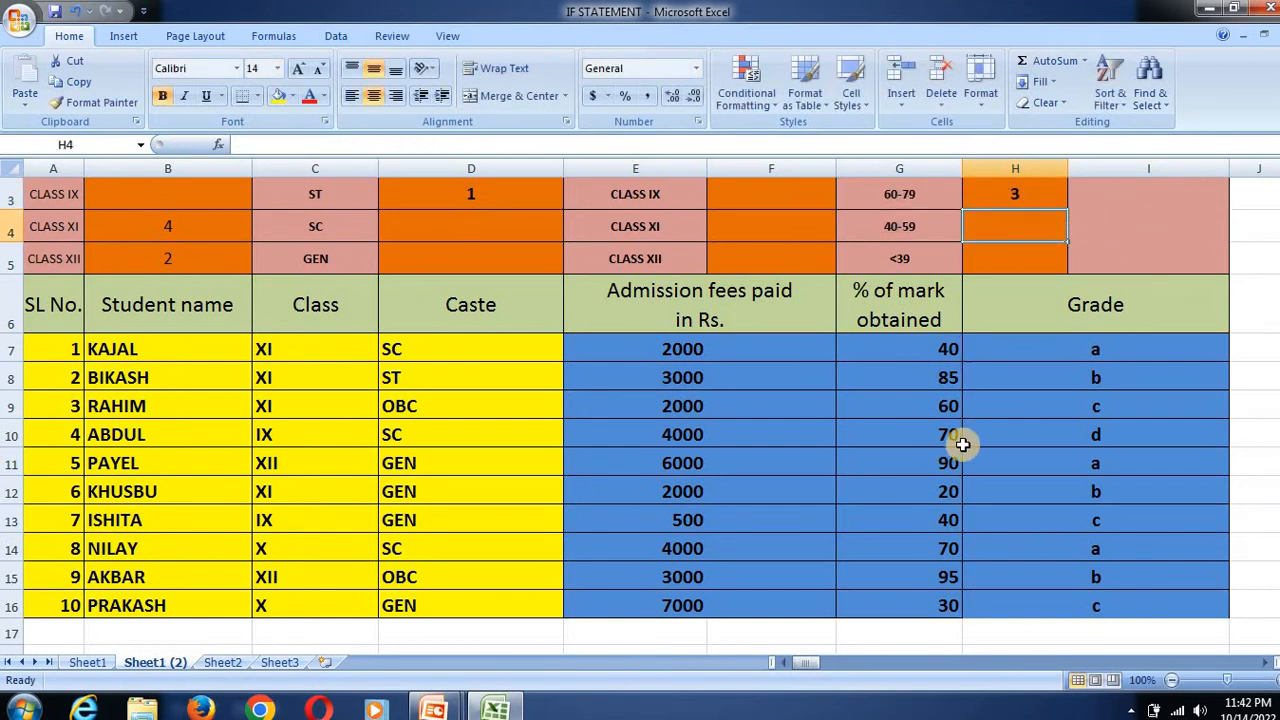
# Check the marks in the 60-79 band against the H3 formula, and set the fourth student's mark in G10 to 85 to test it
pyautogui.click(908, 408)
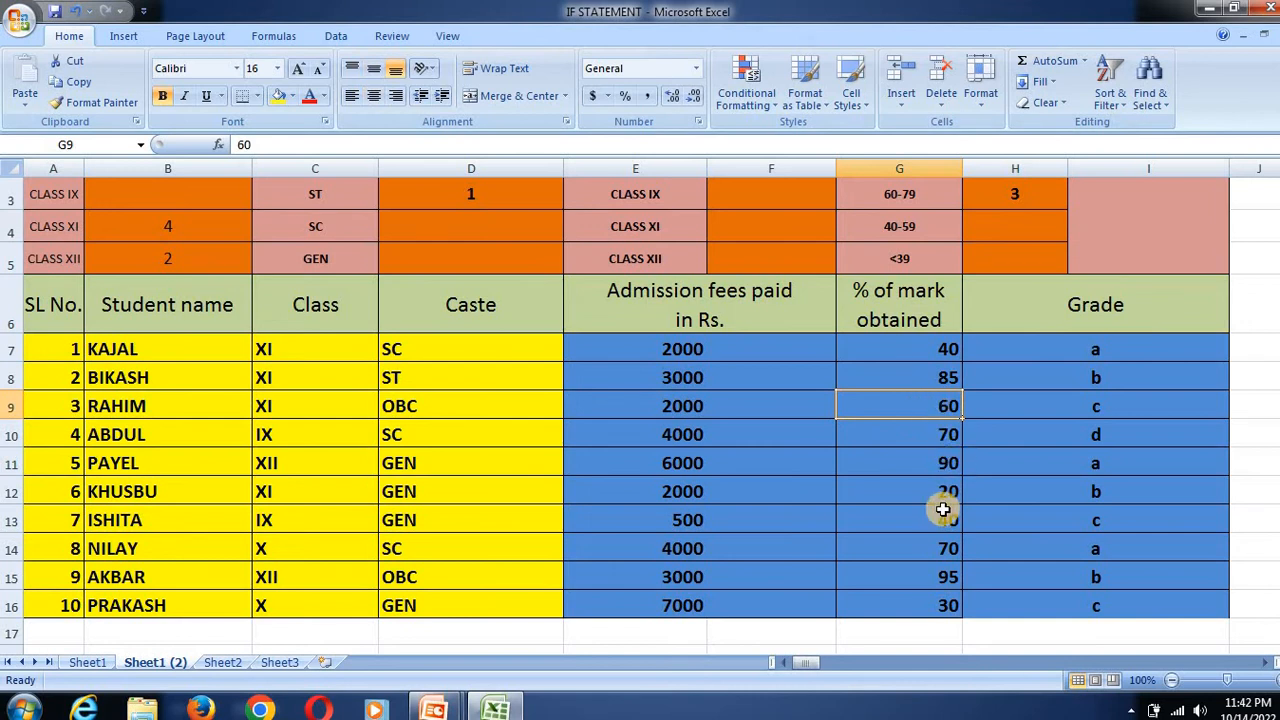
pyautogui.click(910, 436)
pyautogui.click(903, 554)
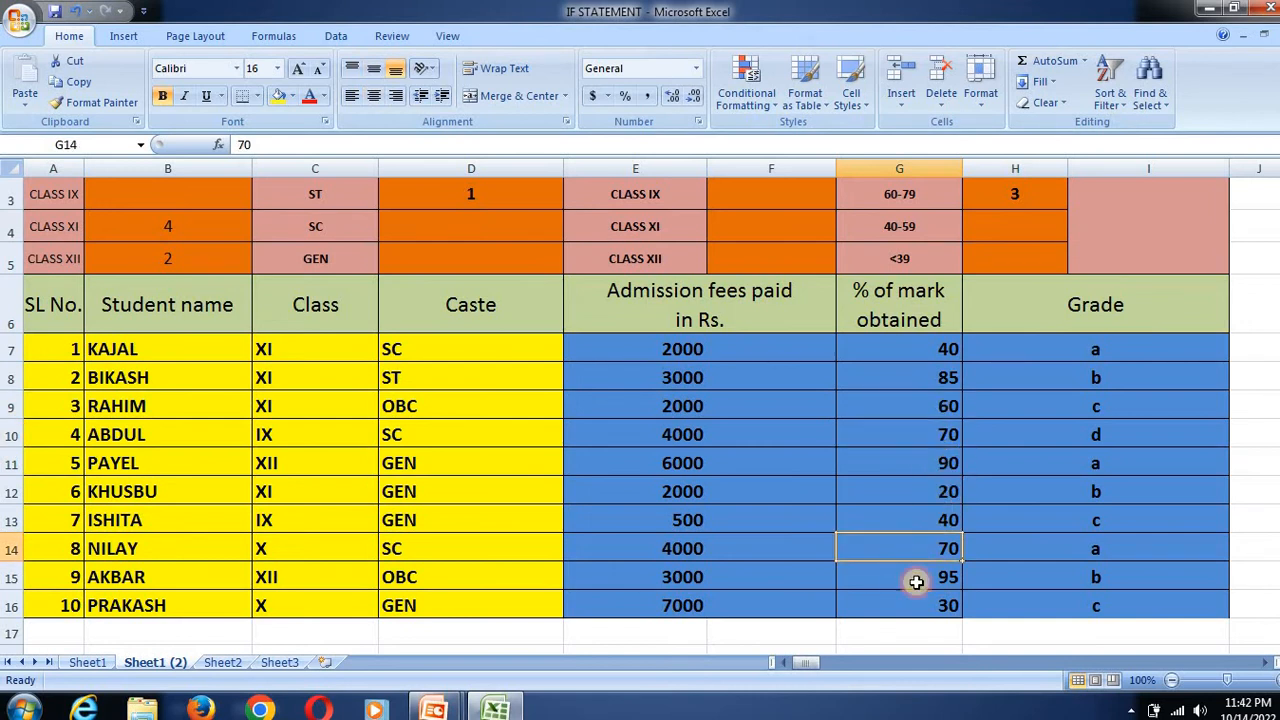
pyautogui.click(928, 430)
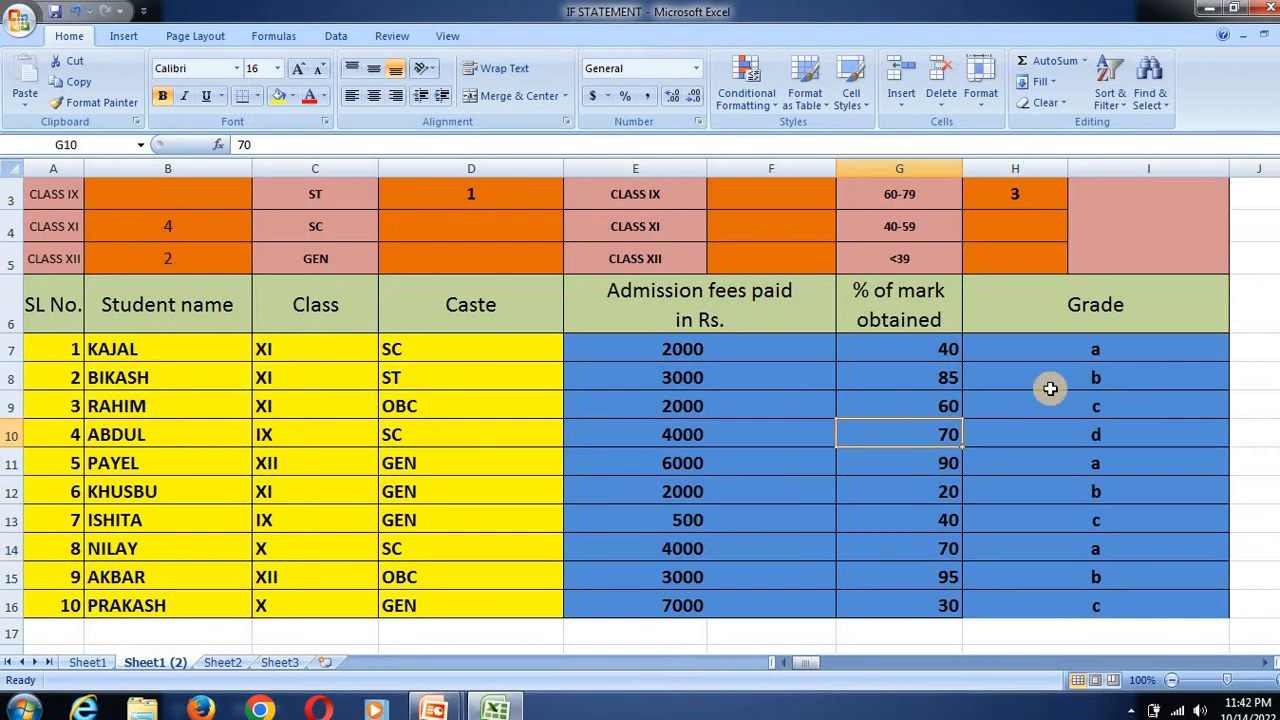
pyautogui.write('85')
pyautogui.press('Return')
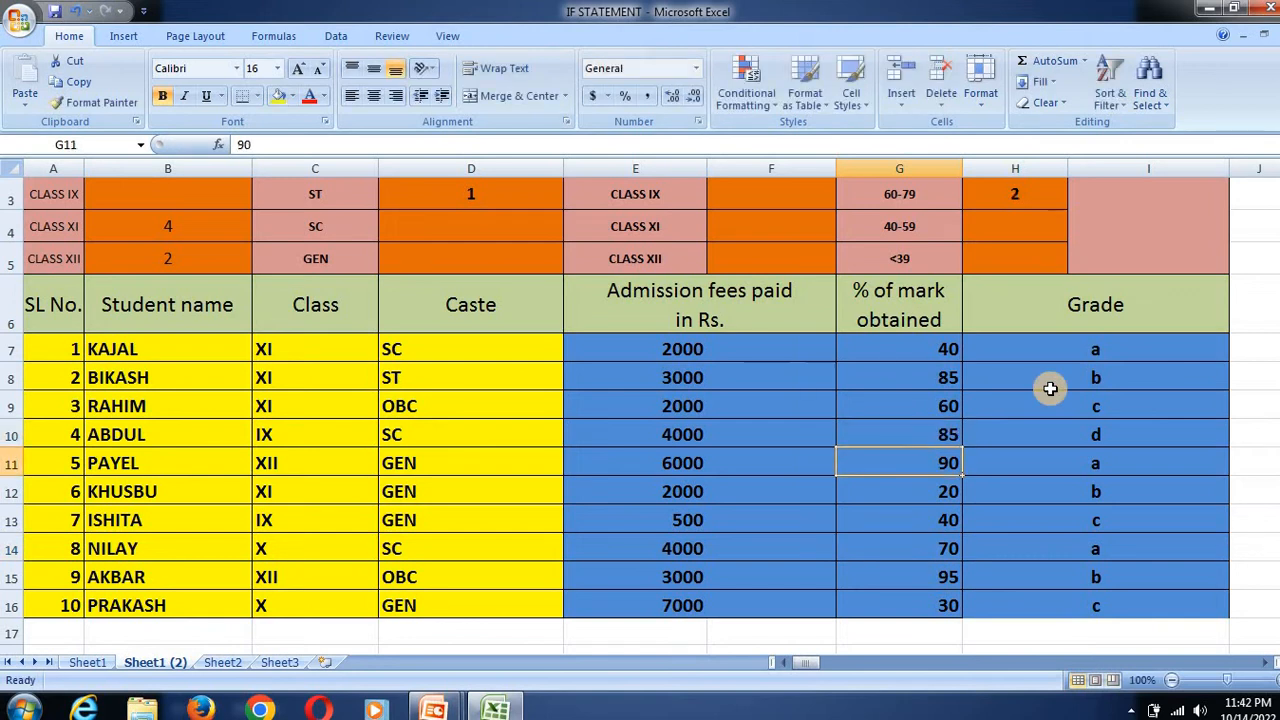
# Set the sixth student's mark in G12 to 65 and the seventh student's in G13 to 75 to test the band counts
pyautogui.press('Down')
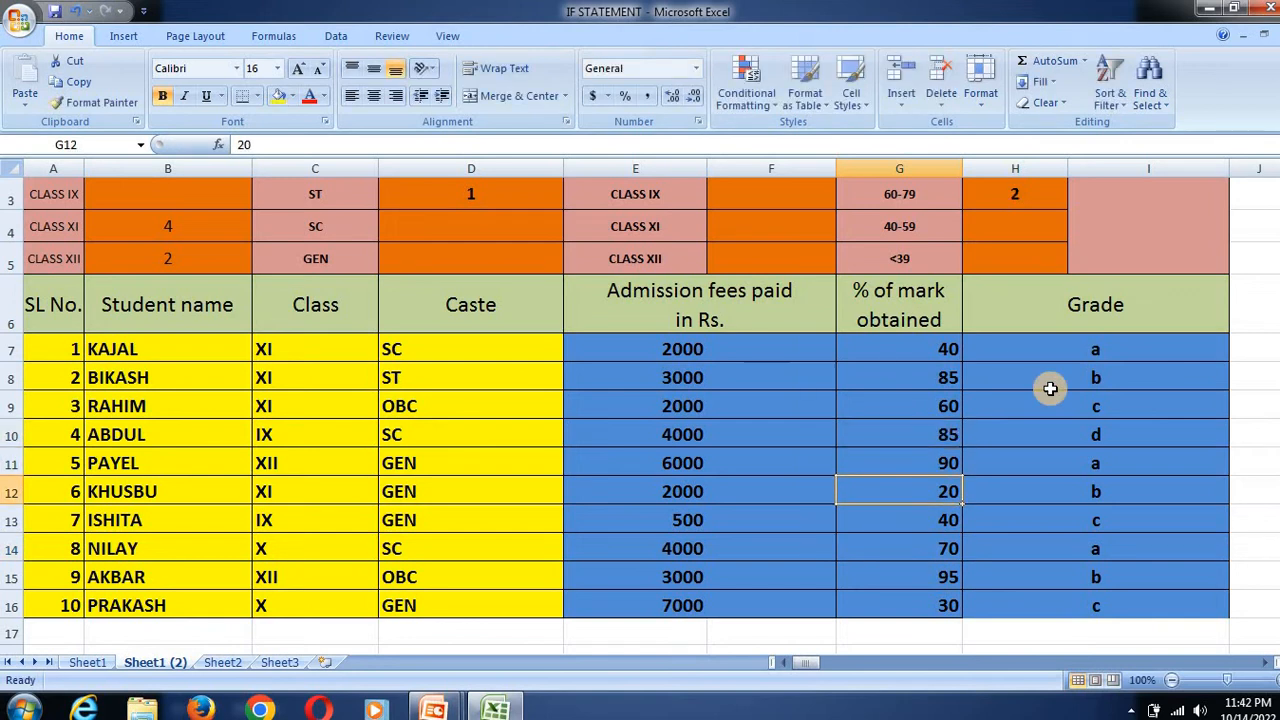
pyautogui.write('65')
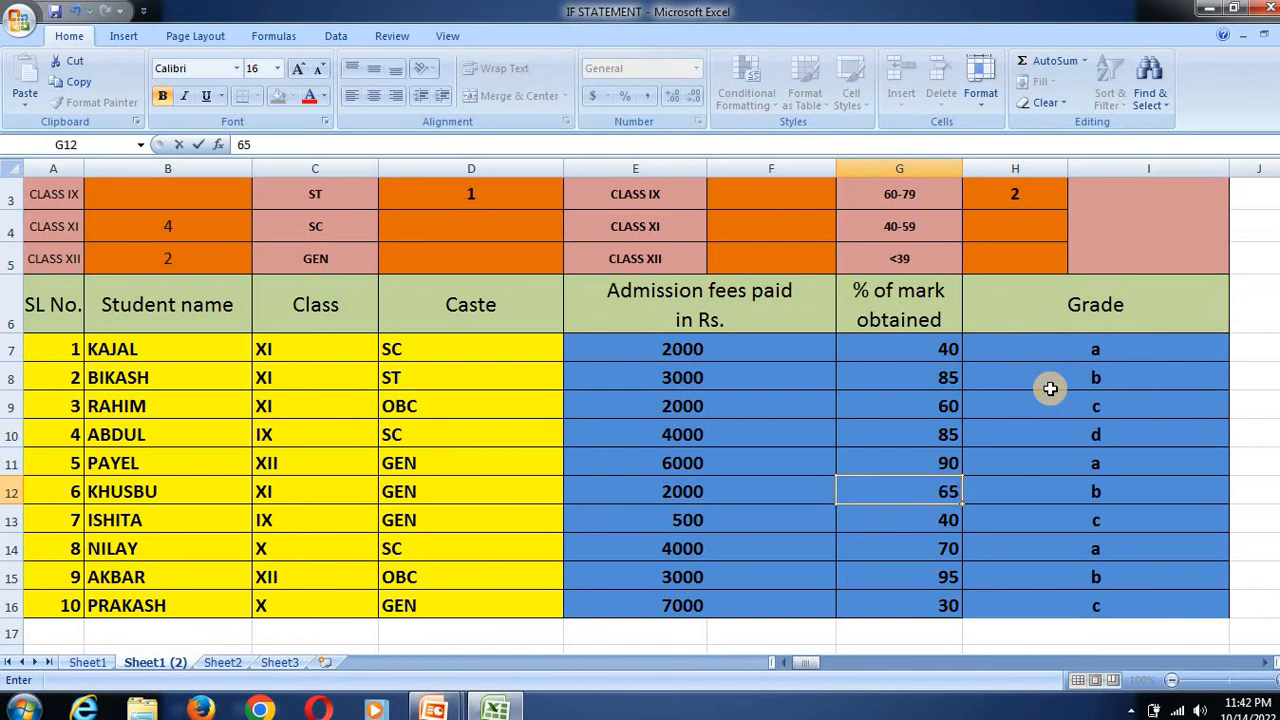
pyautogui.press('Return')
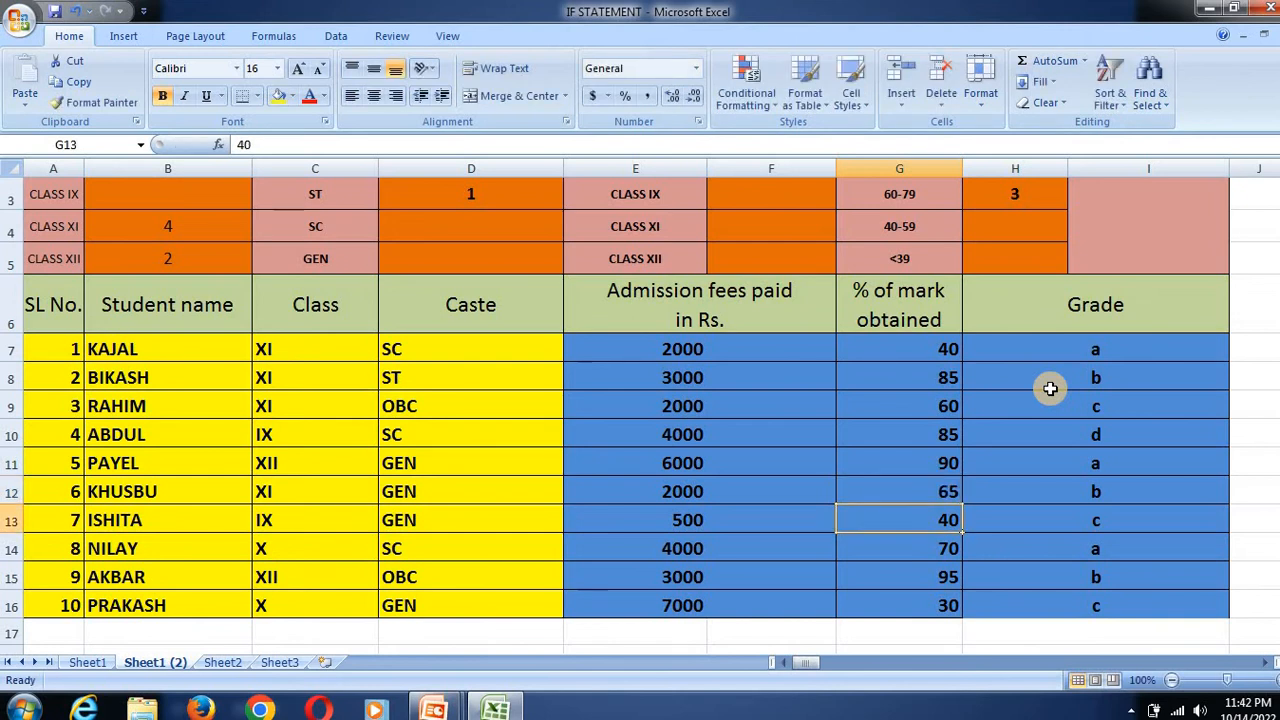
pyautogui.write('75')
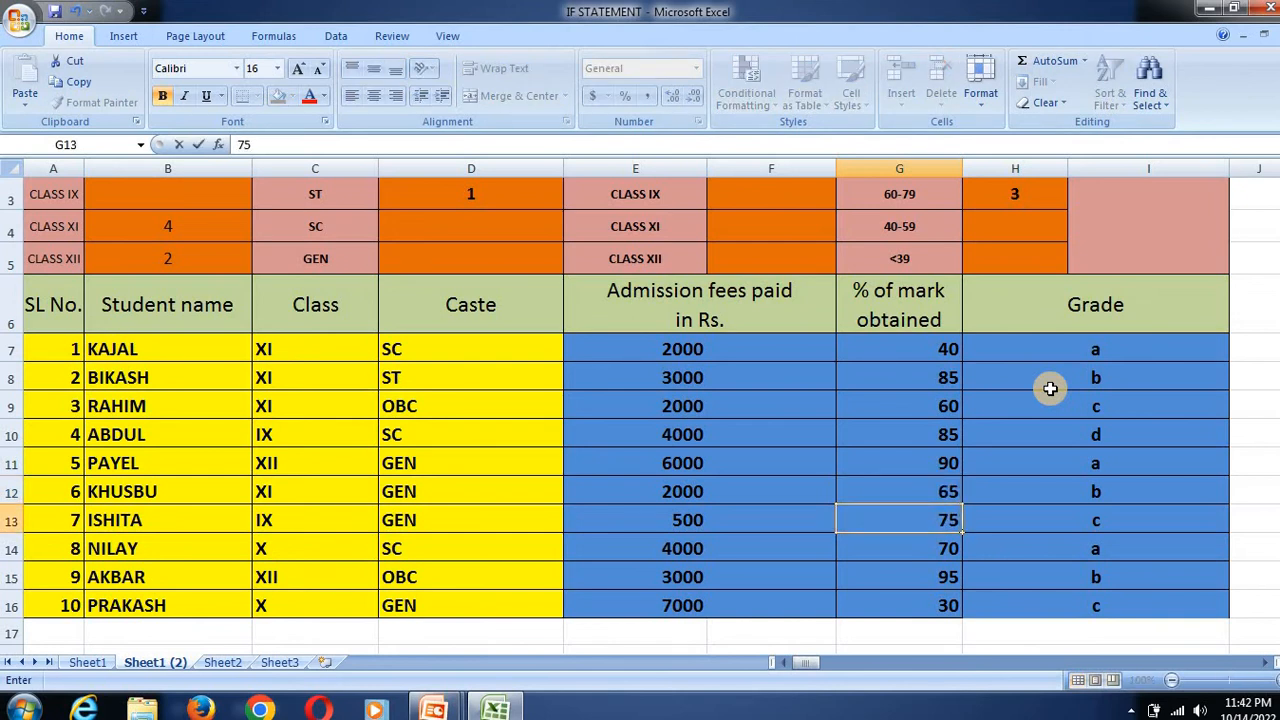
pyautogui.press('Return')
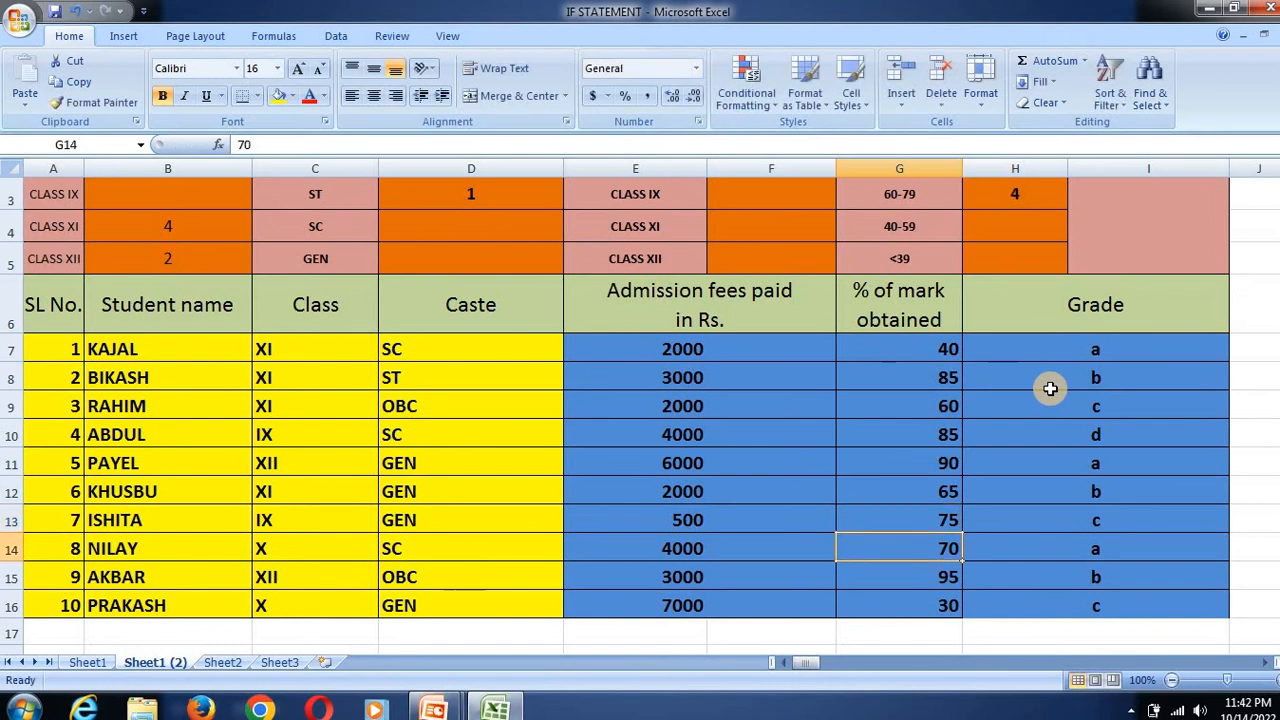
pyautogui.scroll(1, 1117, 257)
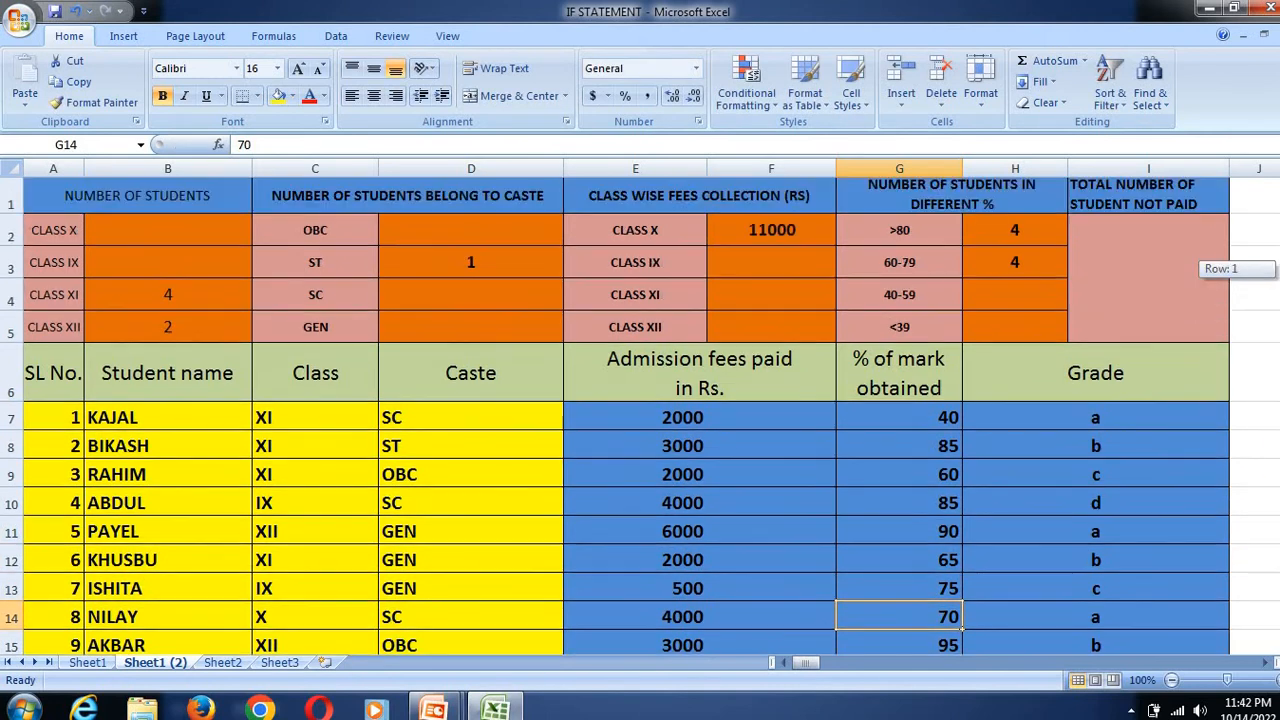
# Review the COUNTIFS formula in H3 against its 60-79 band label
pyautogui.click(1002, 263)
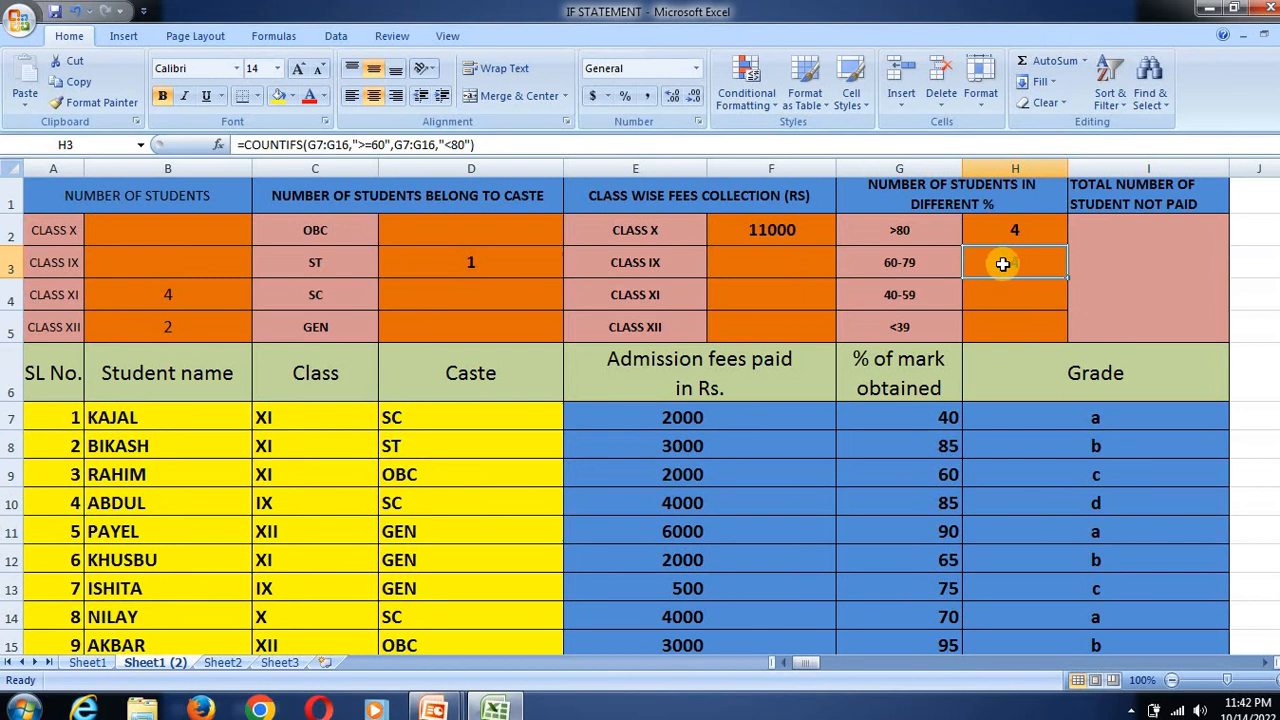
pyautogui.click(905, 262)
pyautogui.doubleClick(998, 260)
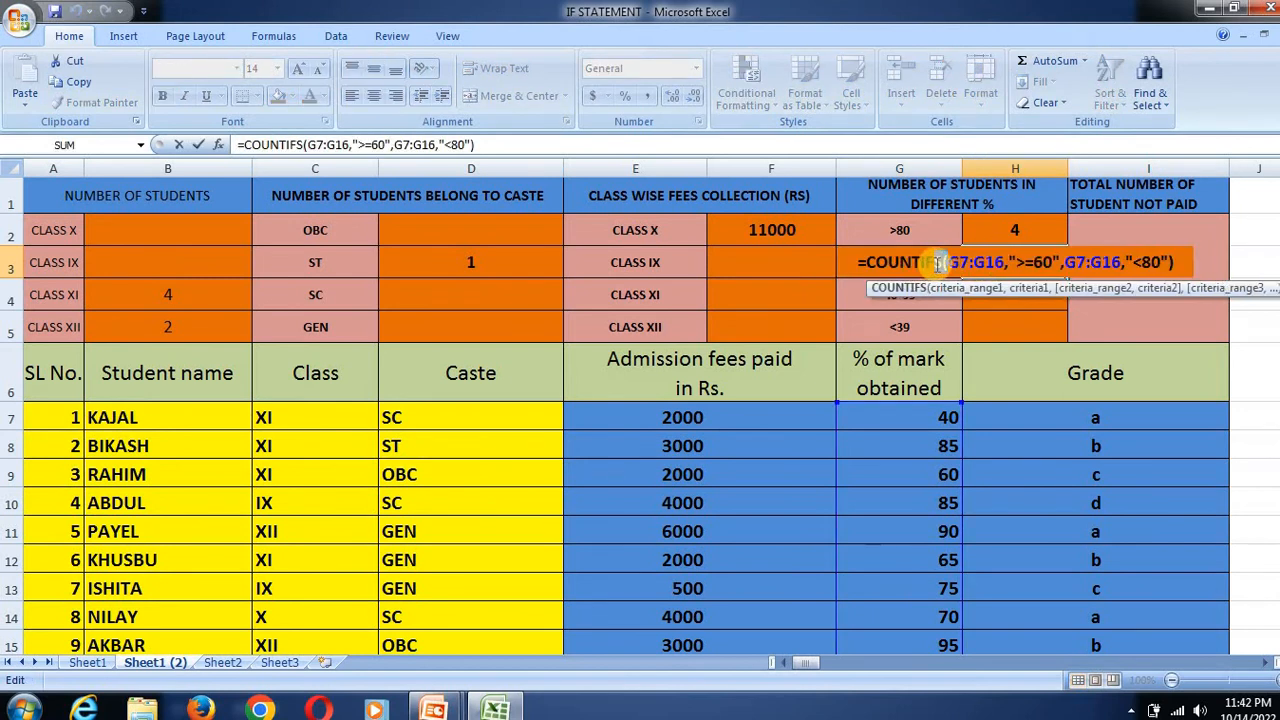
pyautogui.press('Return')
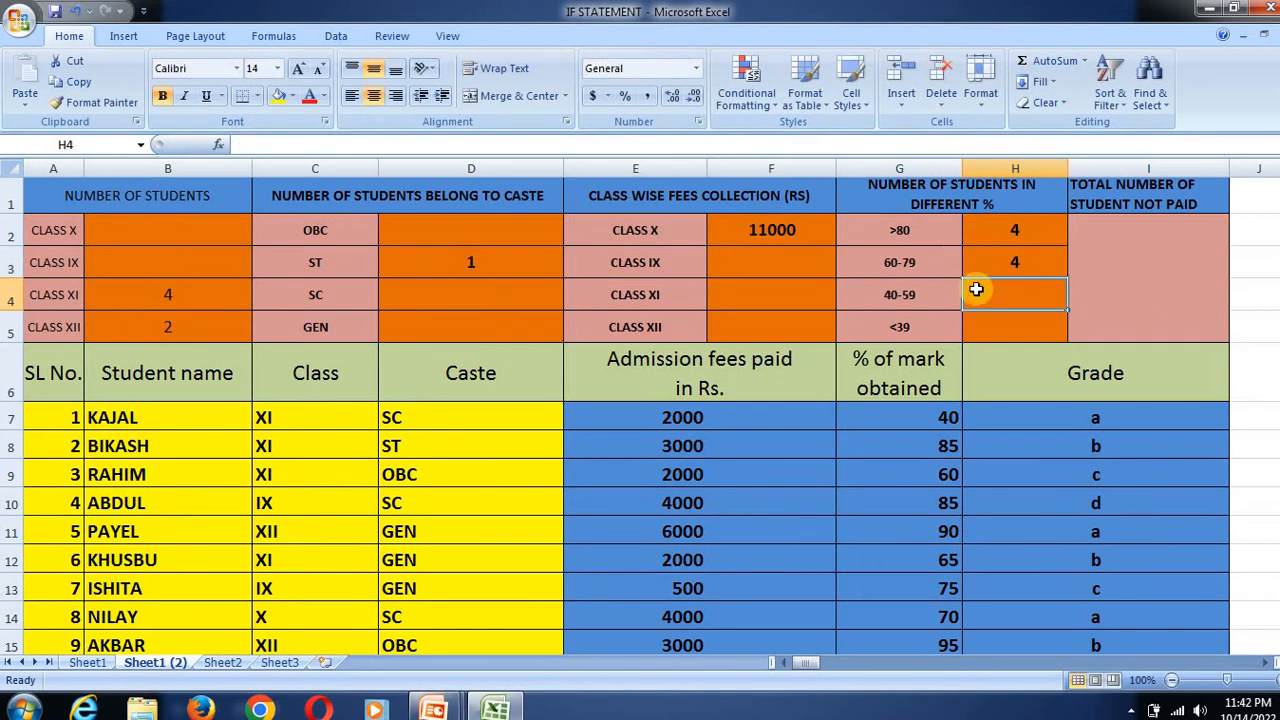
# Start a COUNTIF formula in H5 for the <39 band, using the marks in G7:G16 as its range
pyautogui.click(1000, 324)
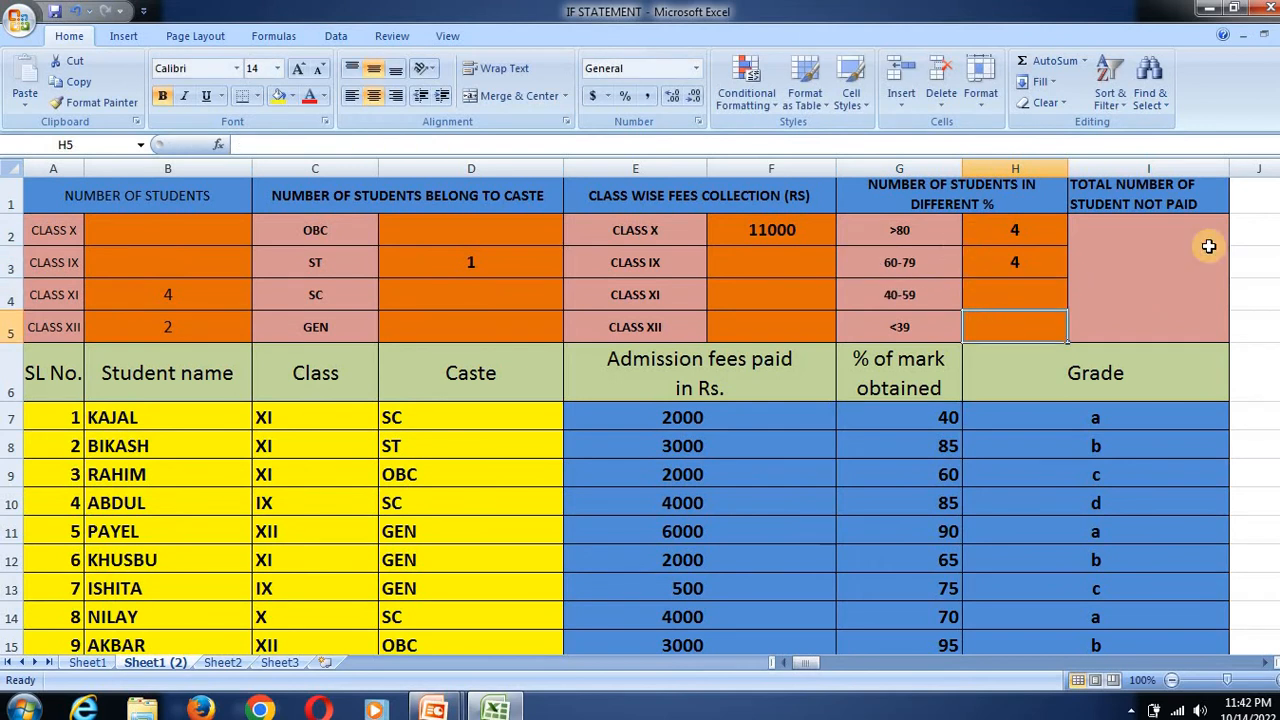
pyautogui.write('=')
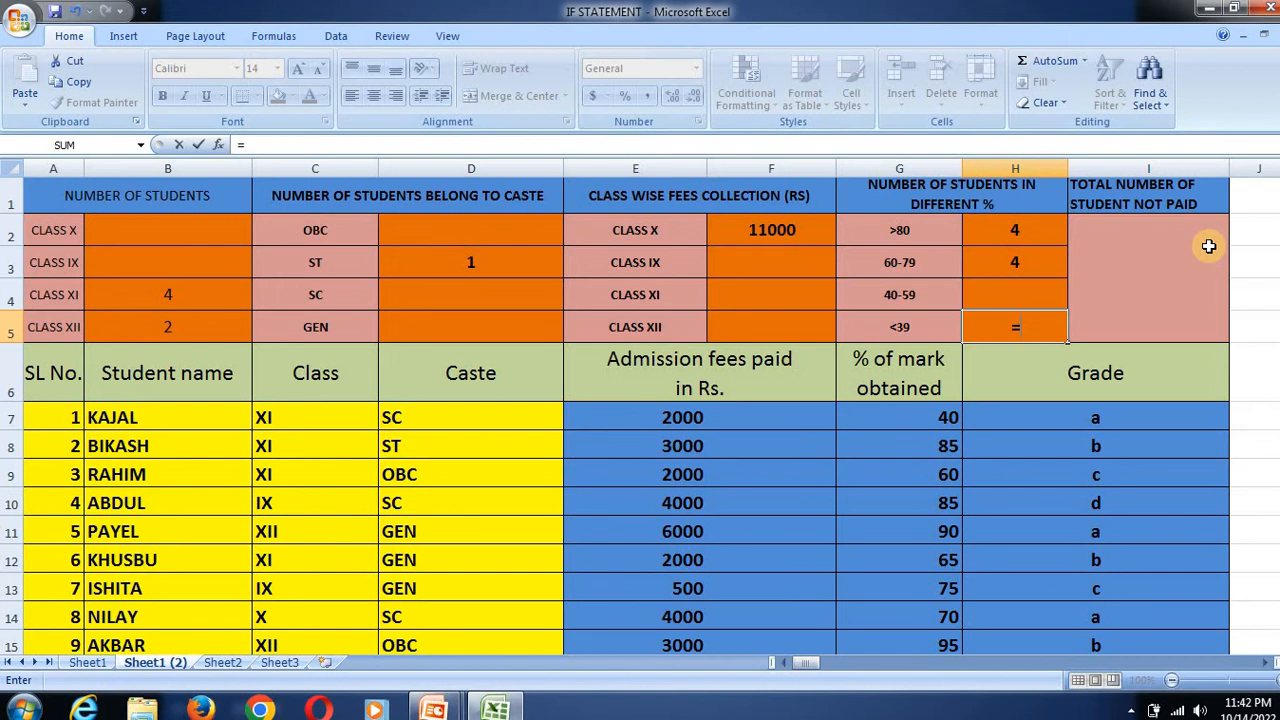
pyautogui.write('COUNT')
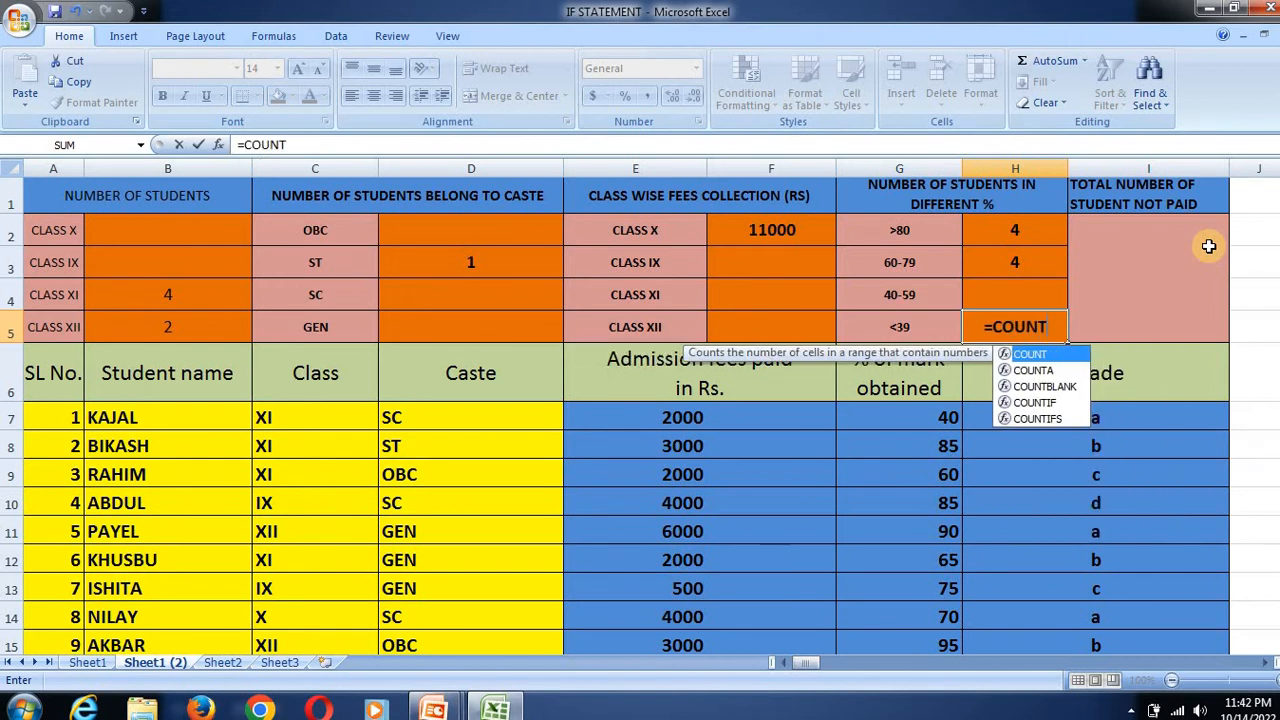
pyautogui.write('IF(')
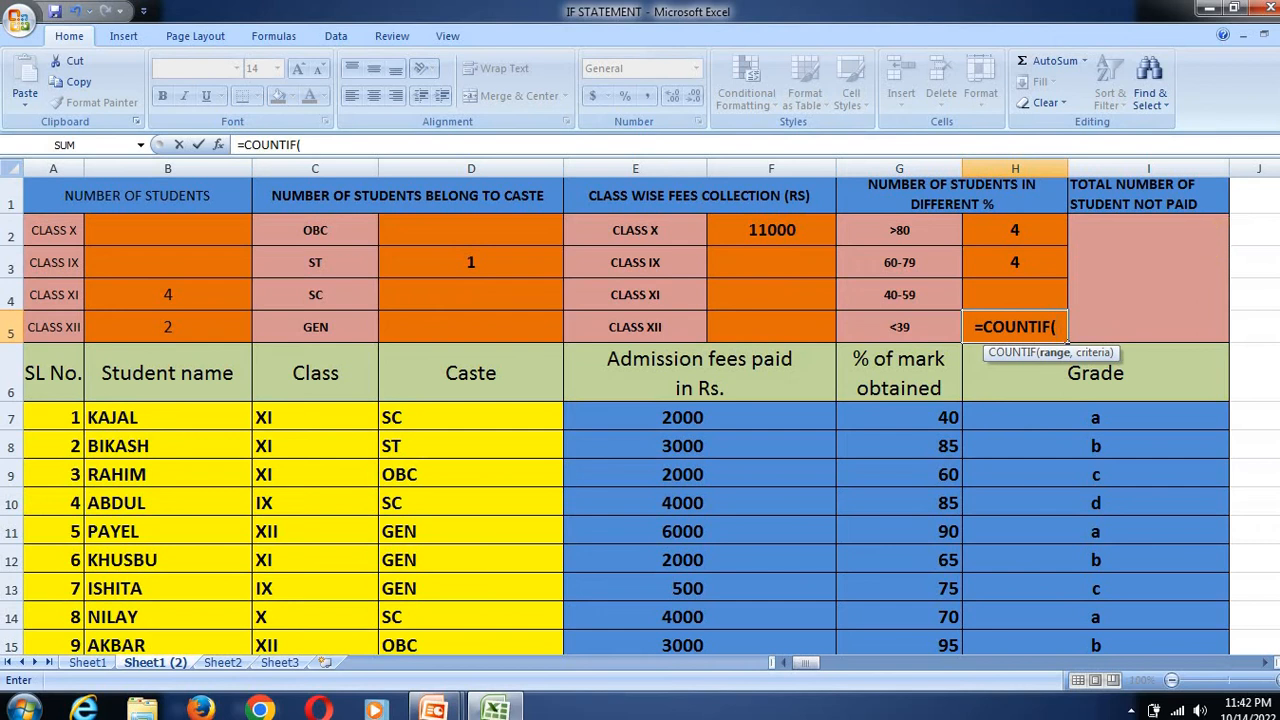
pyautogui.click(929, 323)
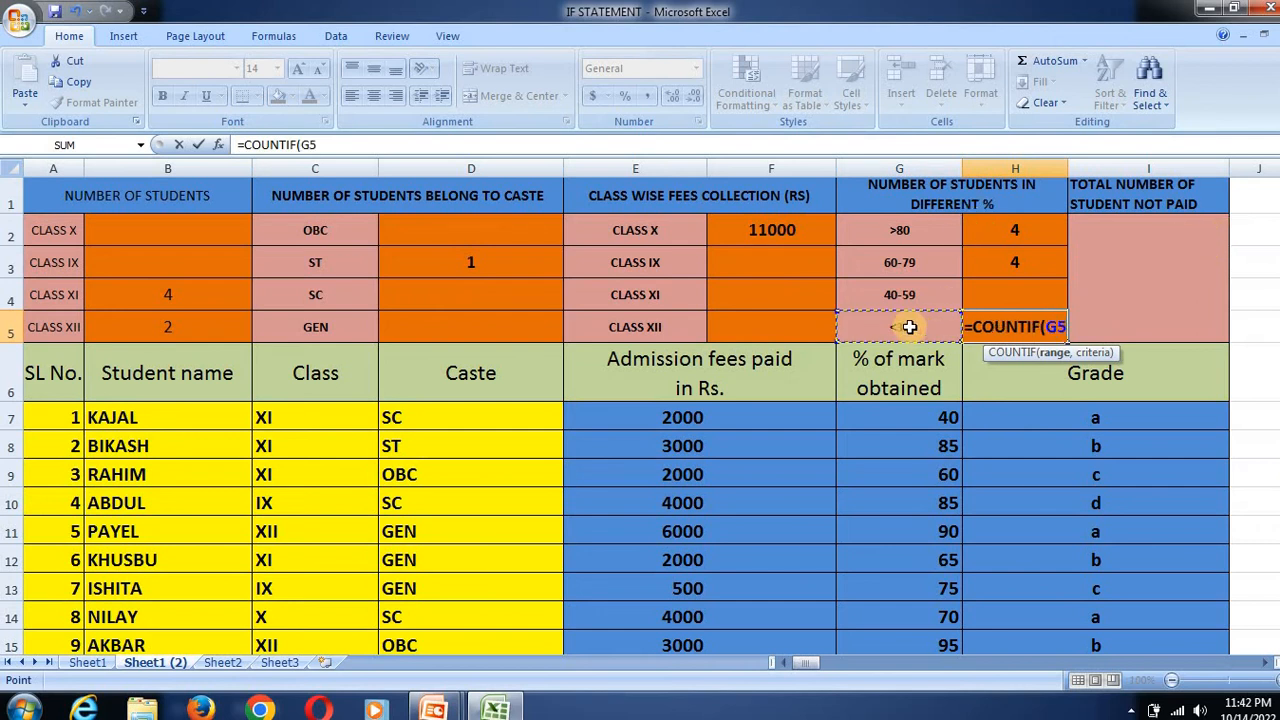
pyautogui.moveTo(909, 417); pyautogui.dragTo(872, 600)
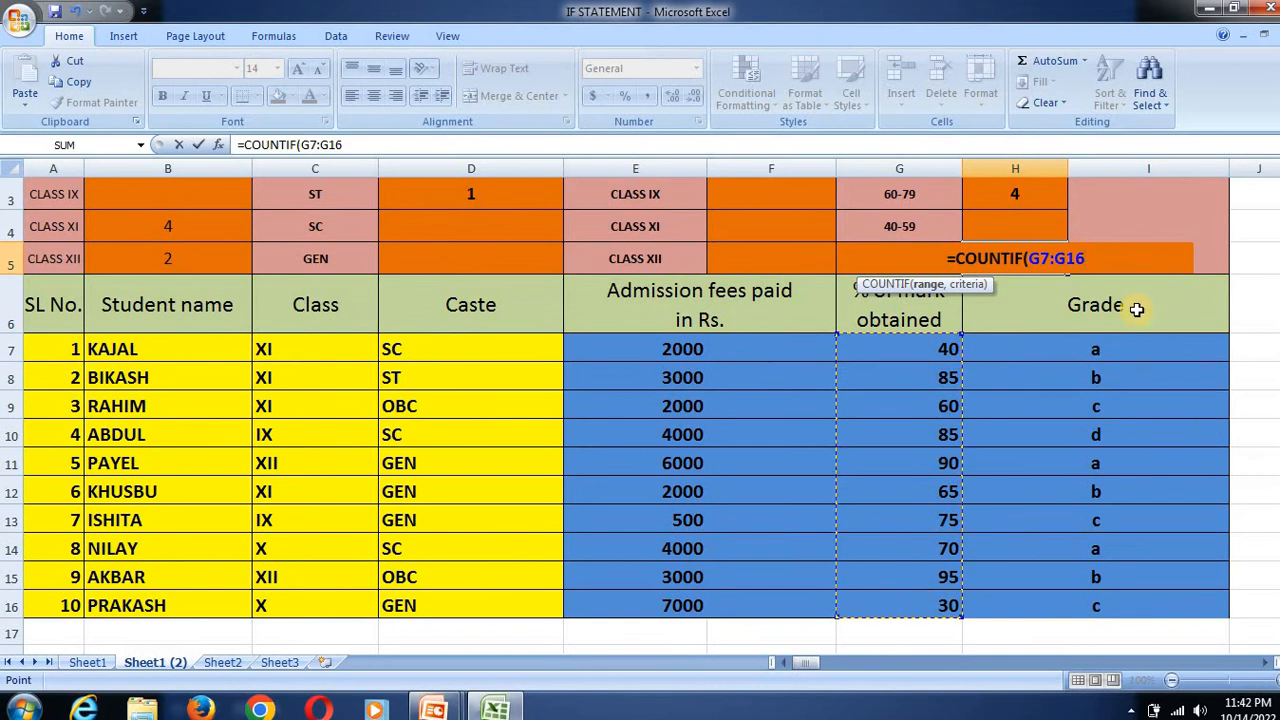
# Add "<40" as the criterion and complete the H5 formula as =COUNTIF(G7:G16,"<40")
pyautogui.write(',"')
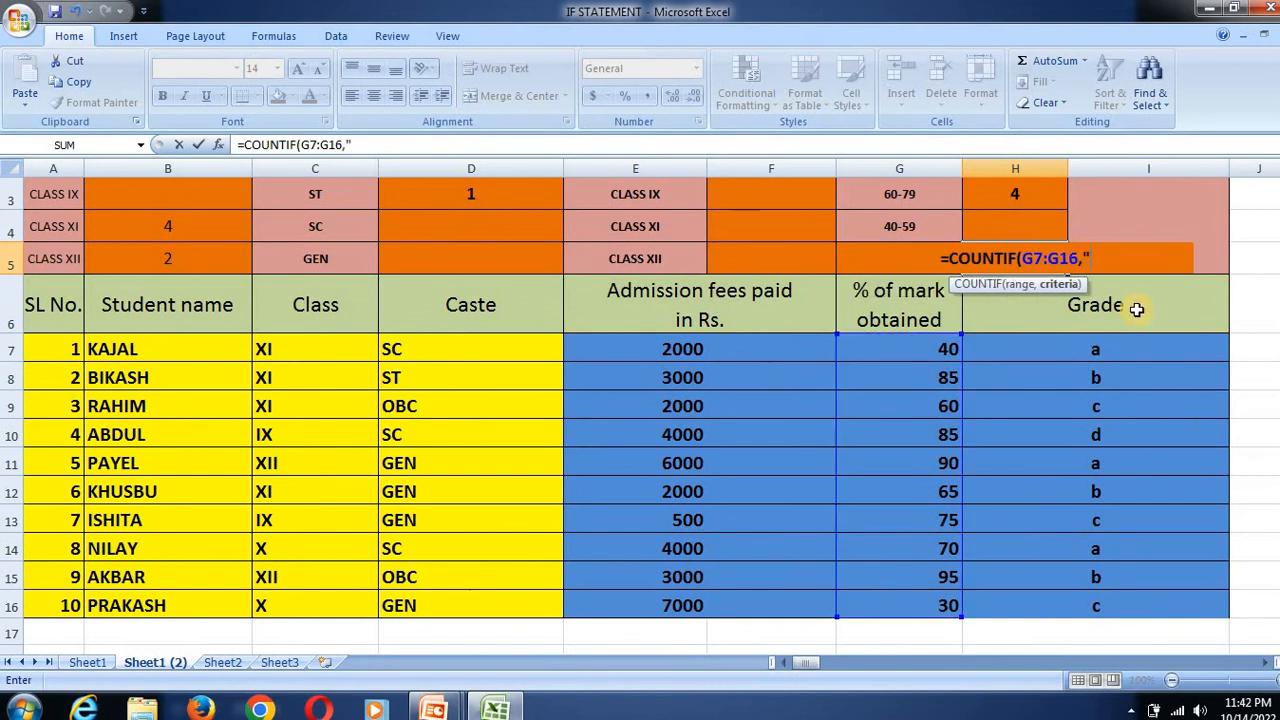
pyautogui.write('>')
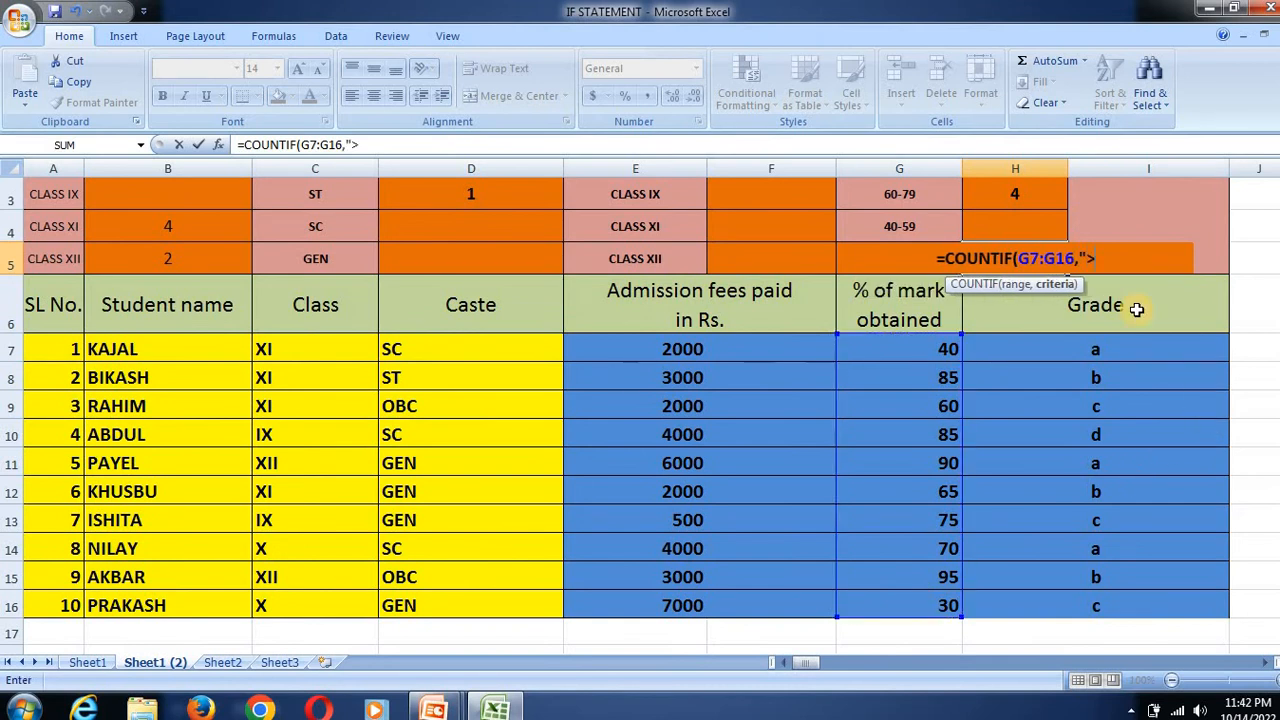
pyautogui.press('BackSpace')
pyautogui.write('<40')
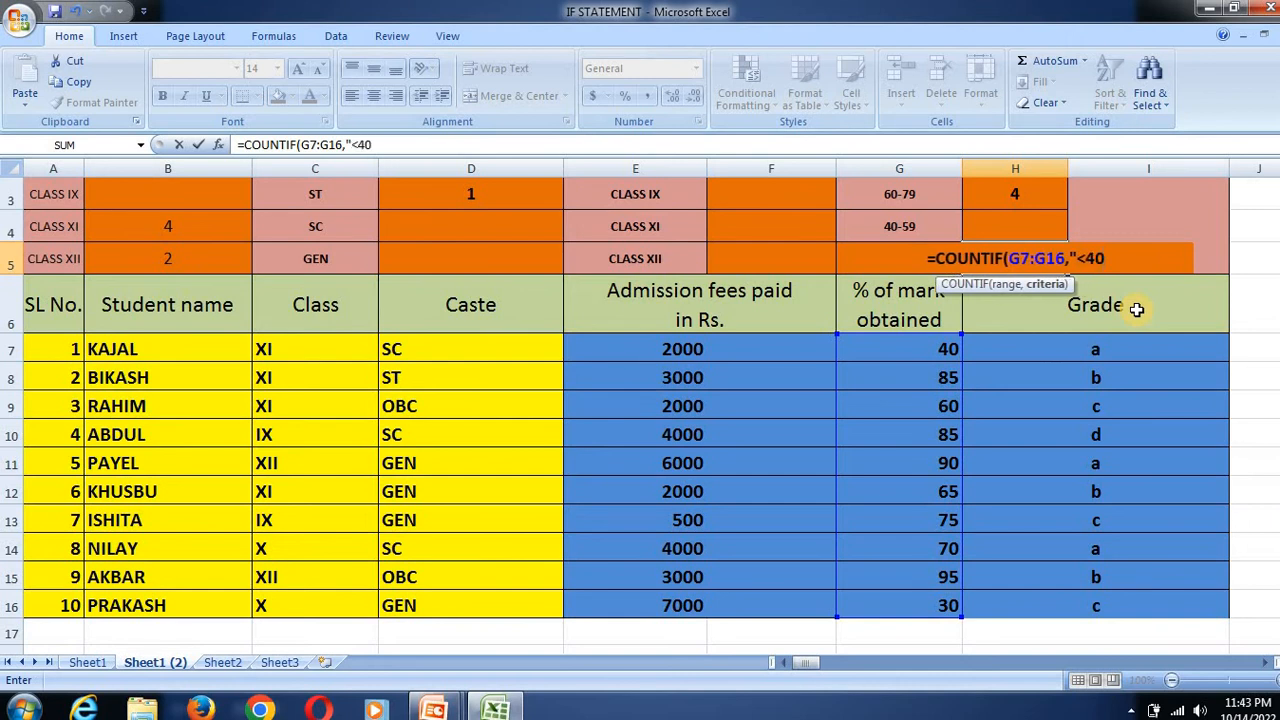
pyautogui.write('")')
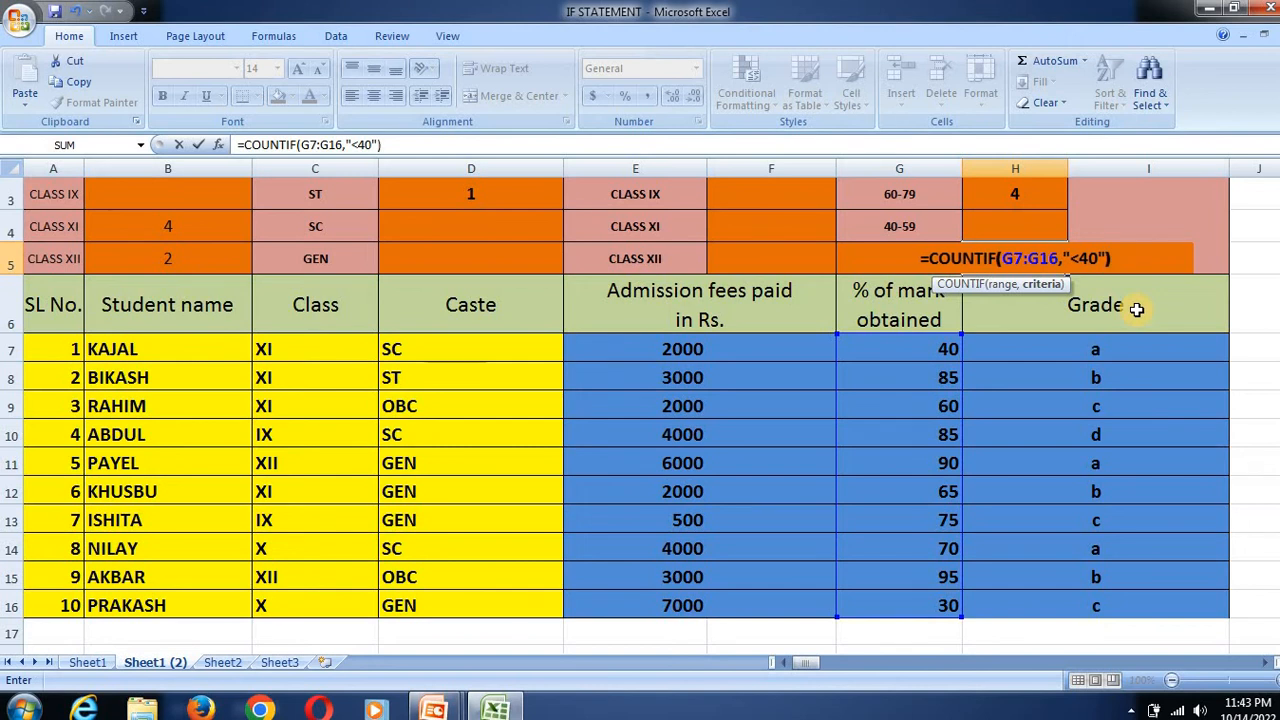
pyautogui.press('Return')
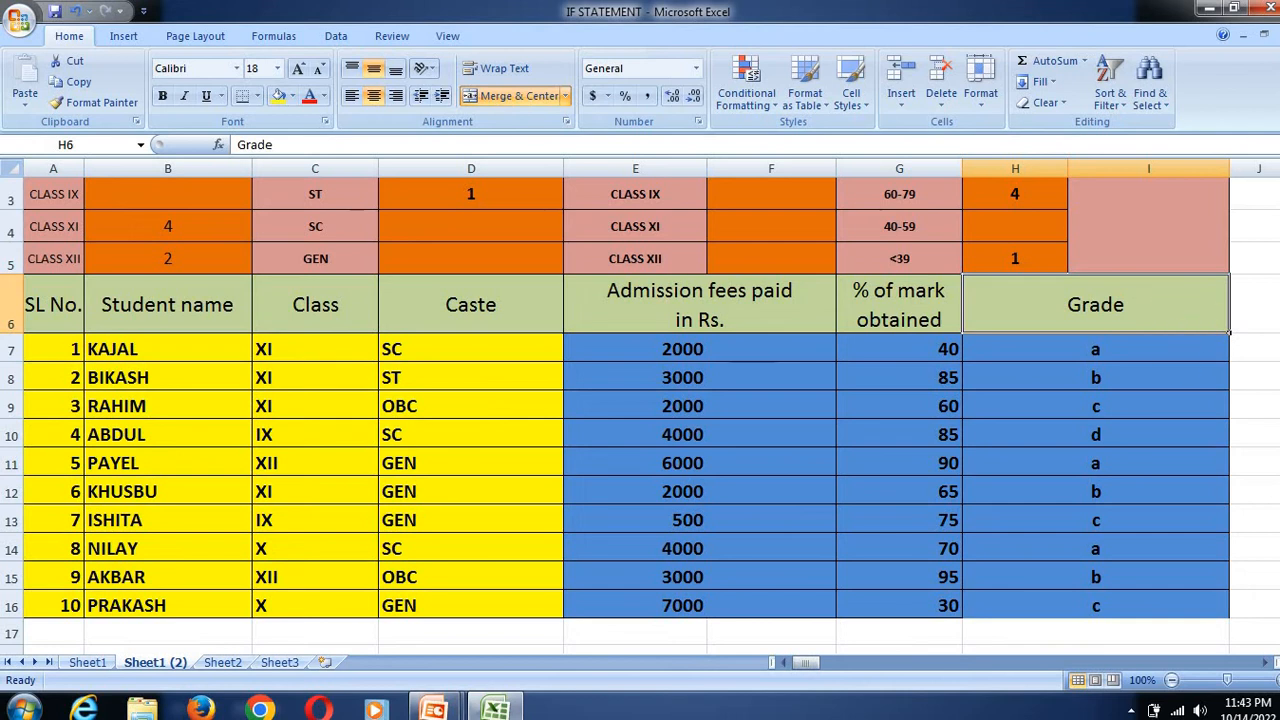
# Count the students who have not paid fees by entering =COUNTBLANK(E7:E16) in the merged cell I2
pyautogui.scroll(1, 1180, 360)
pyautogui.click(1187, 259)
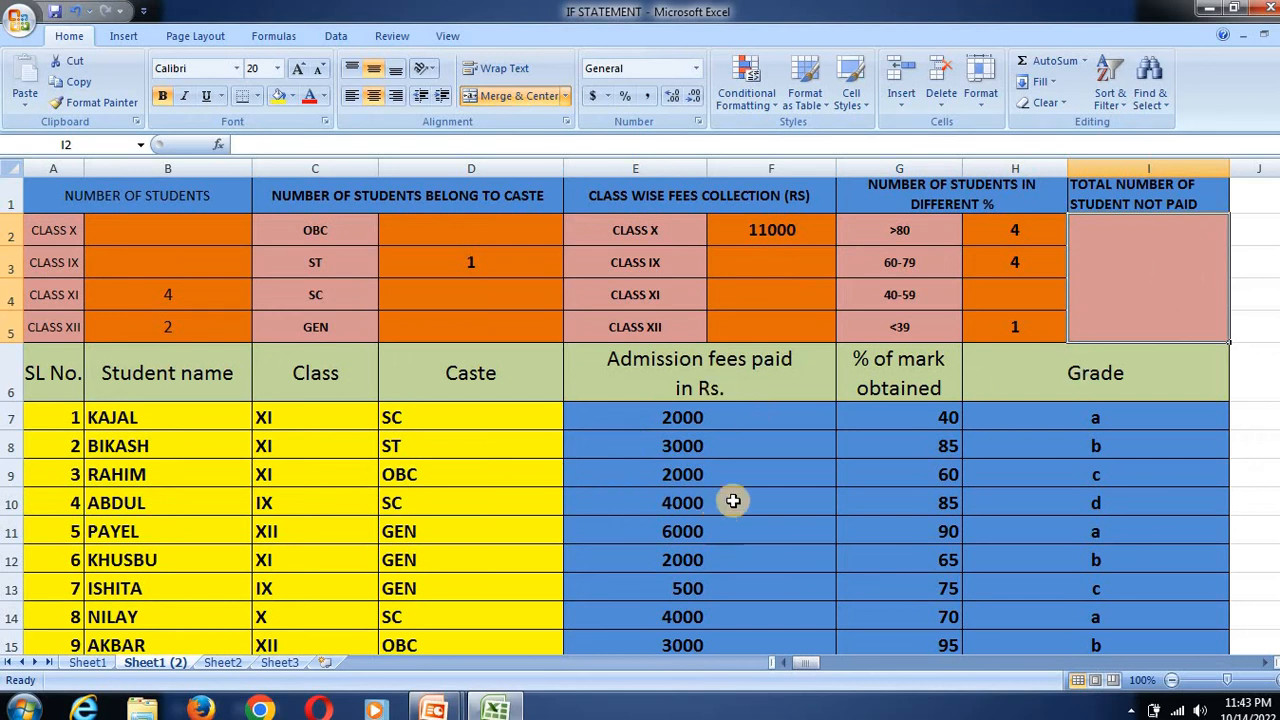
pyautogui.write('=')
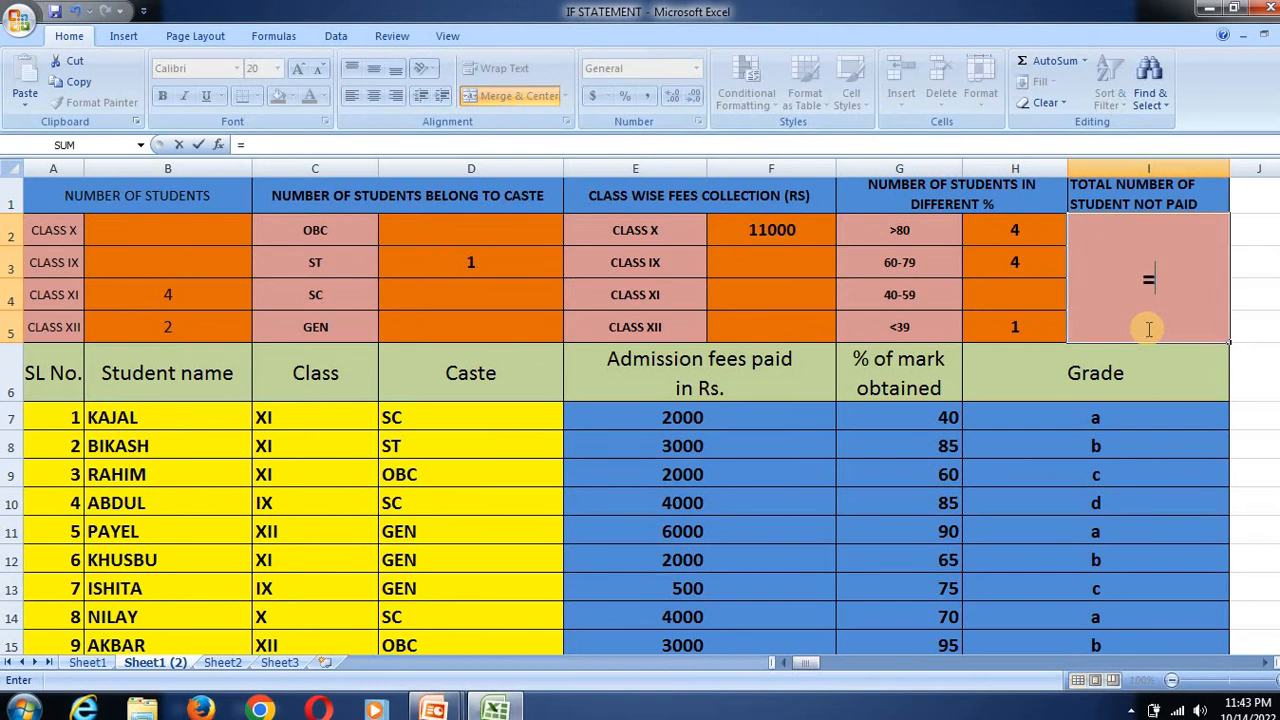
pyautogui.write('COUNT')
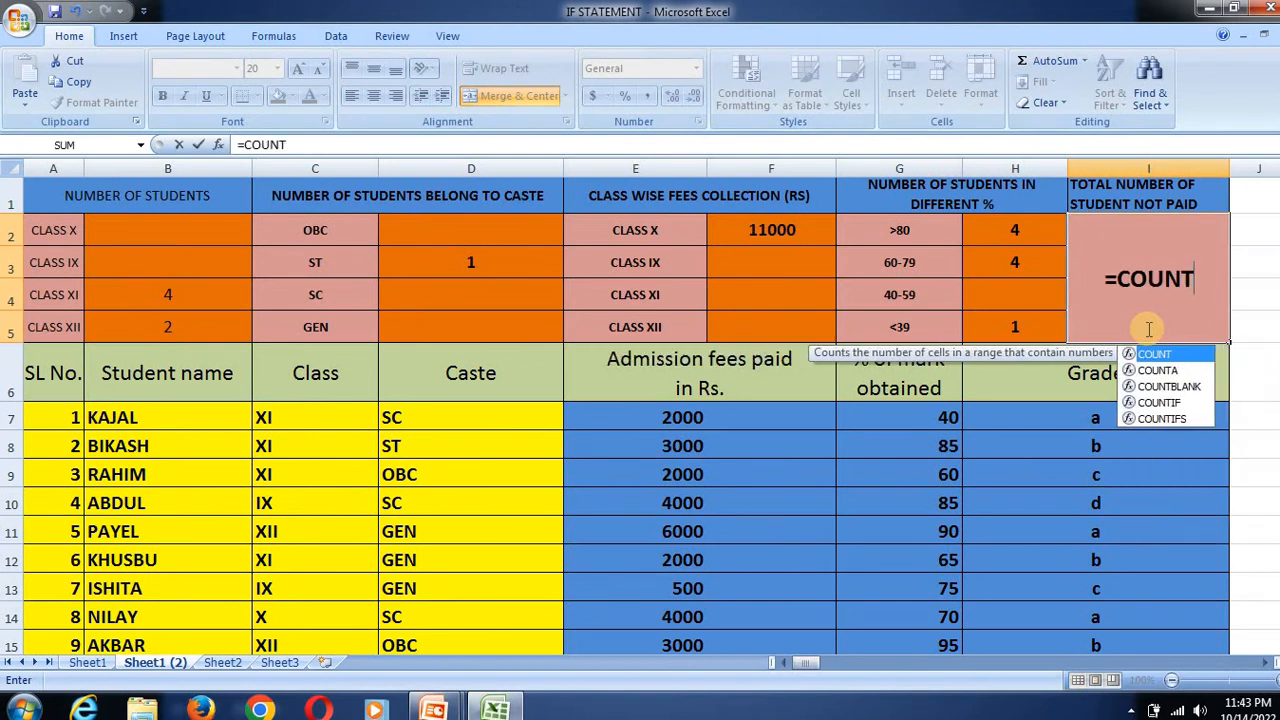
pyautogui.write('BLA')
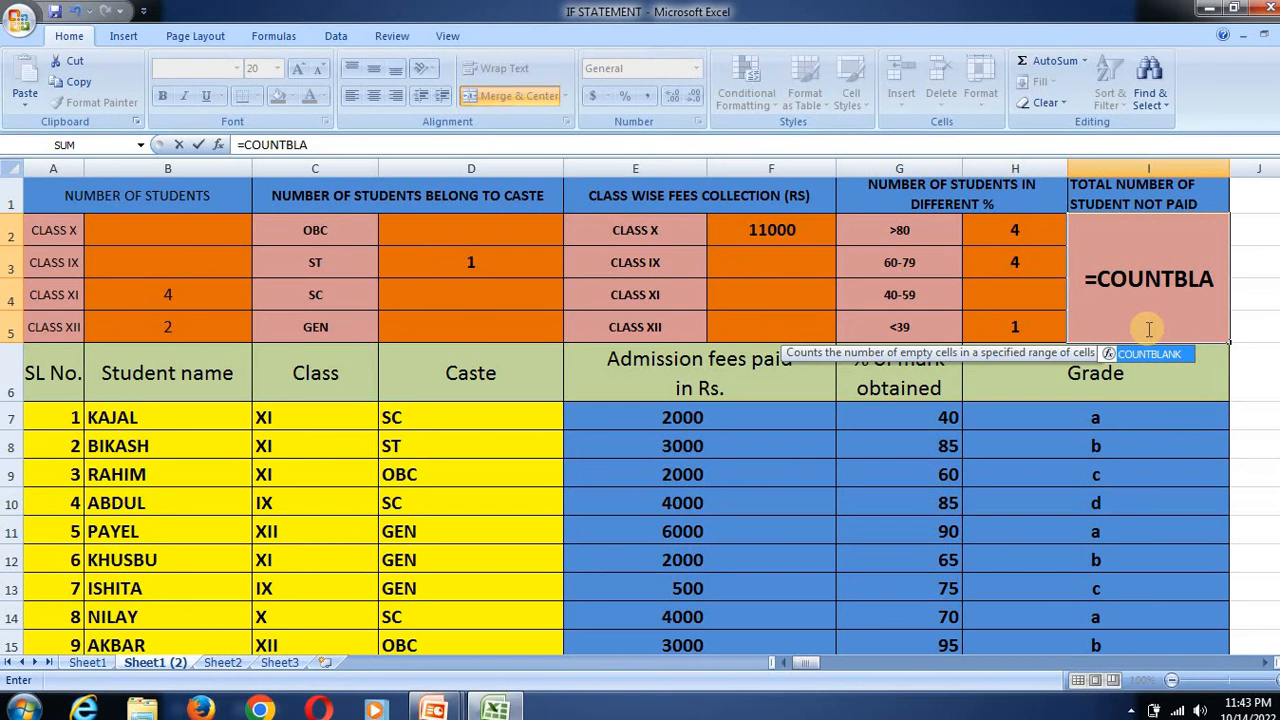
pyautogui.press('Tab')
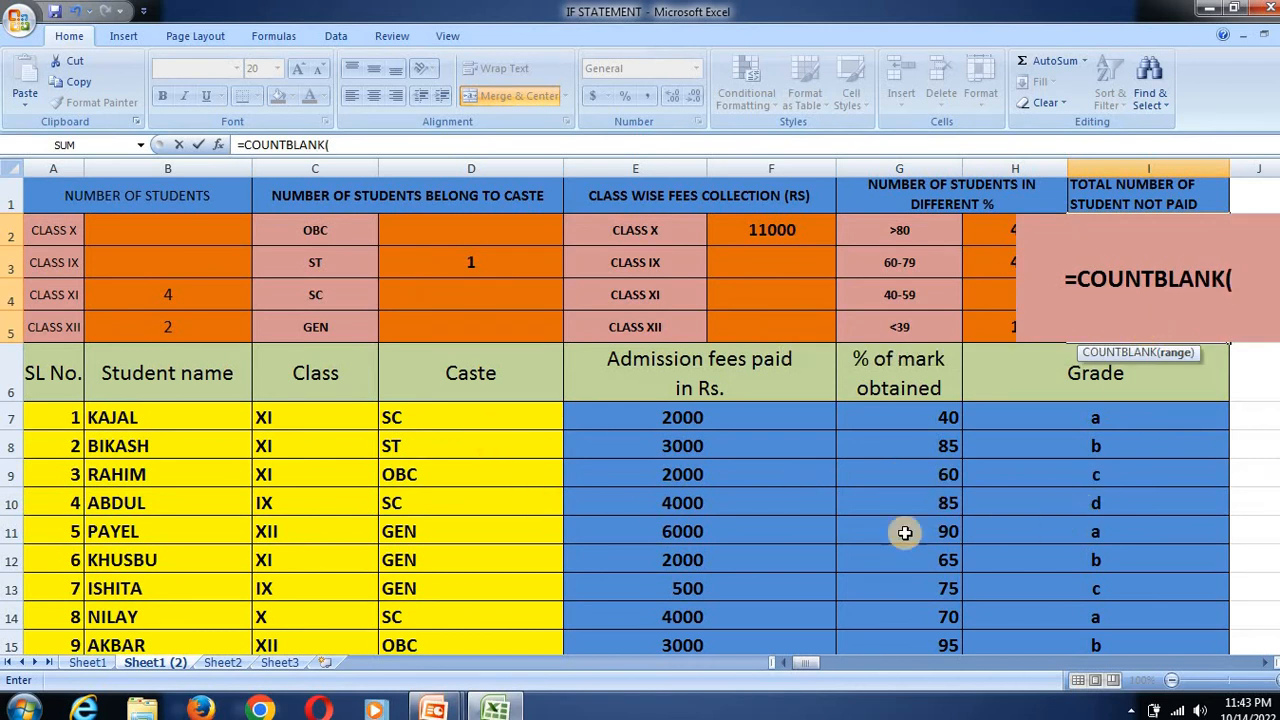
pyautogui.moveTo(675, 418); pyautogui.dragTo(669, 606)
pyautogui.write(')')
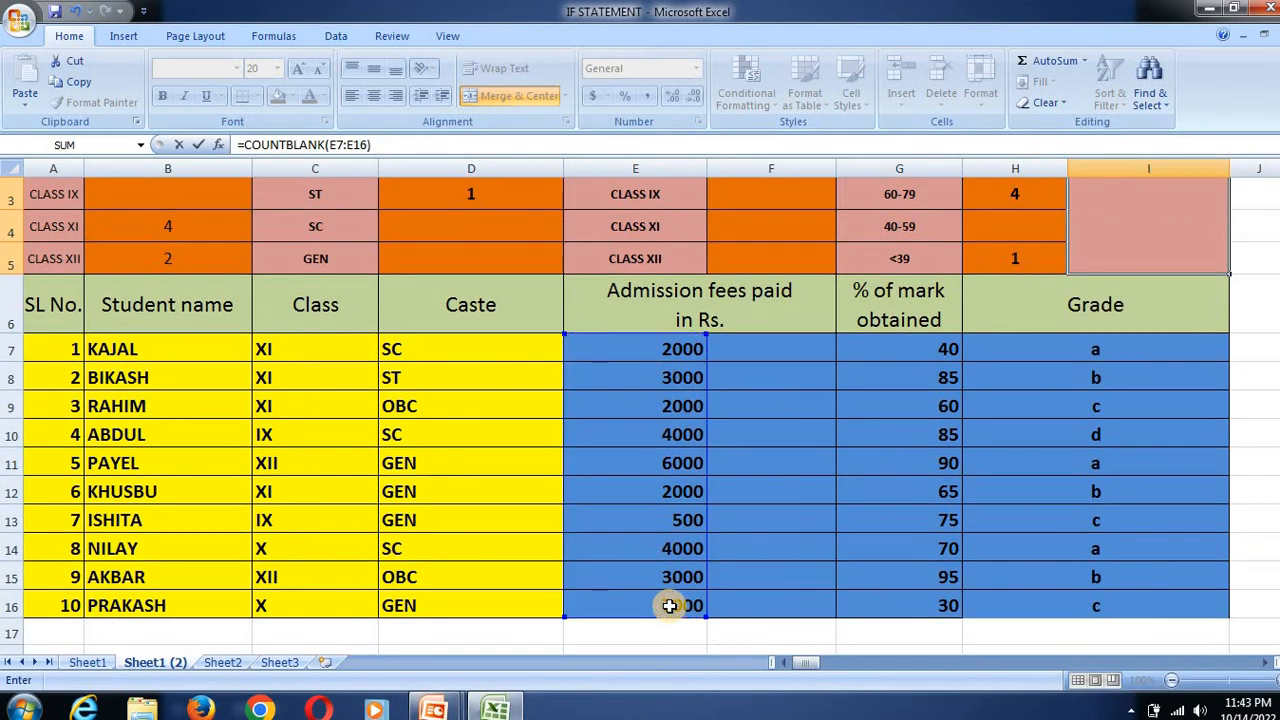
pyautogui.press('Return')
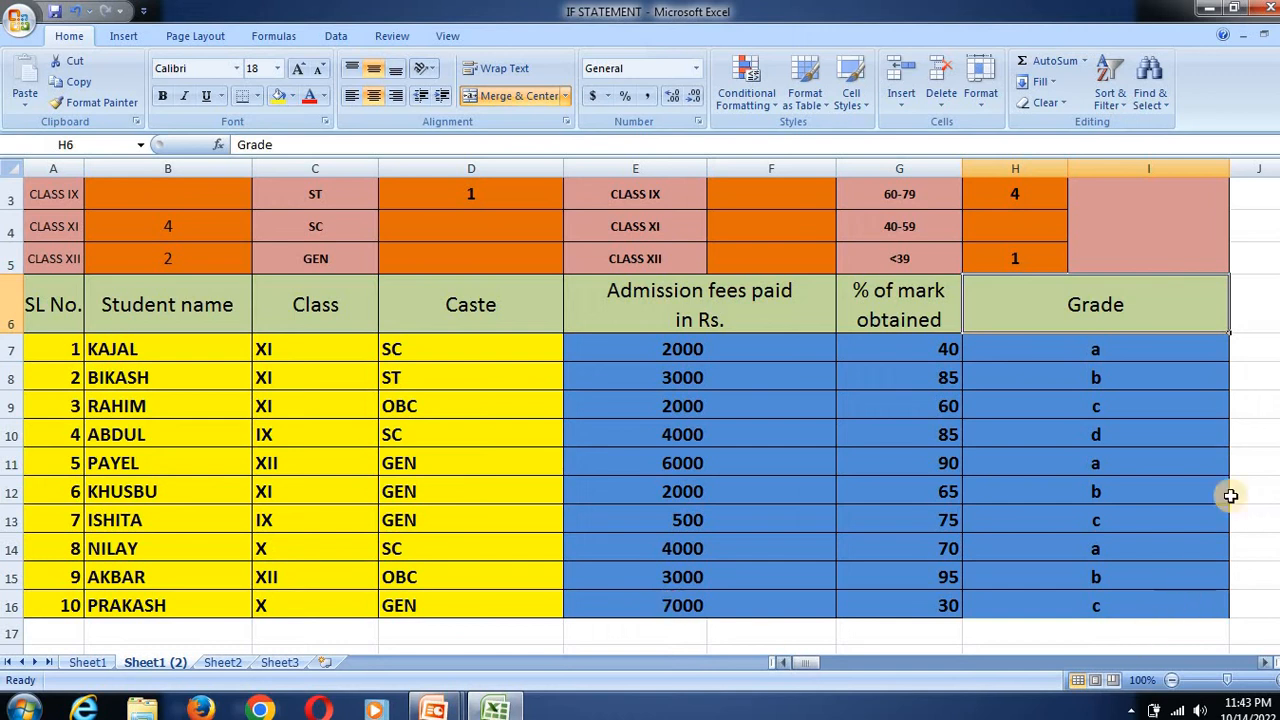
pyautogui.scroll(1, 1200, 340)
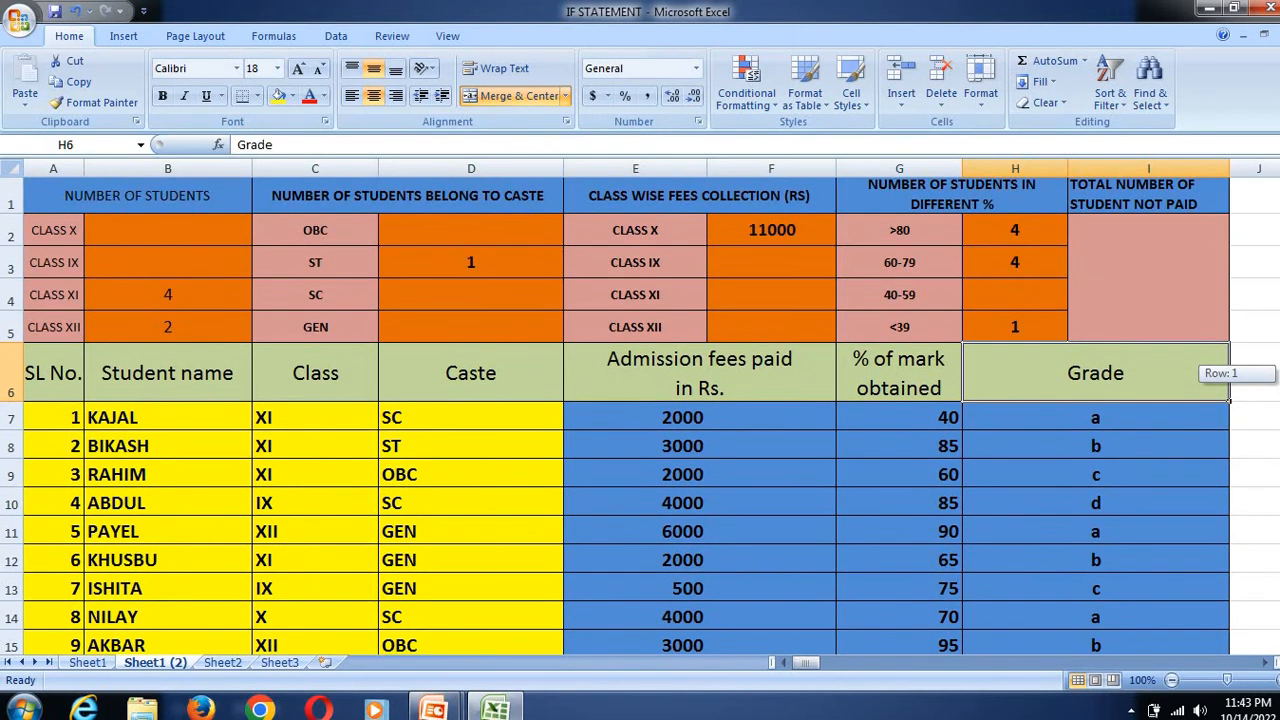
pyautogui.click(1183, 320)
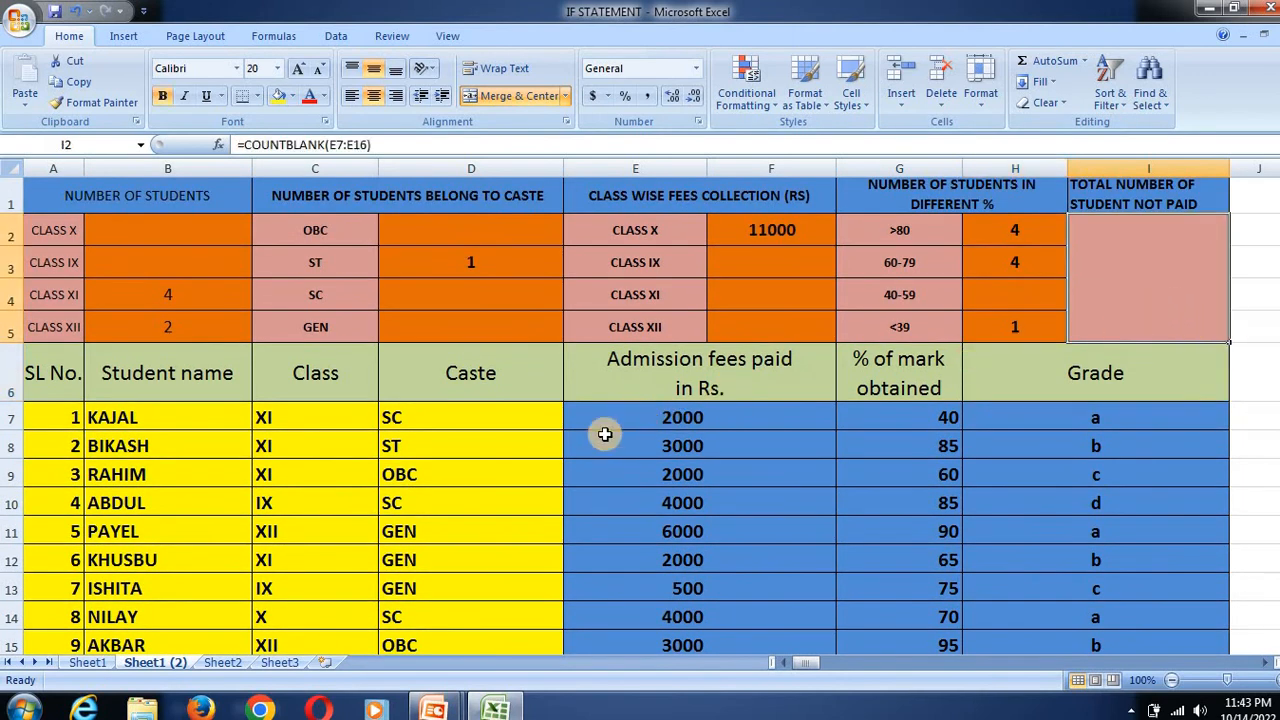
# Clear the first four students' admission fees in E7:E10 to test the unpaid-student count
pyautogui.click(454, 417)
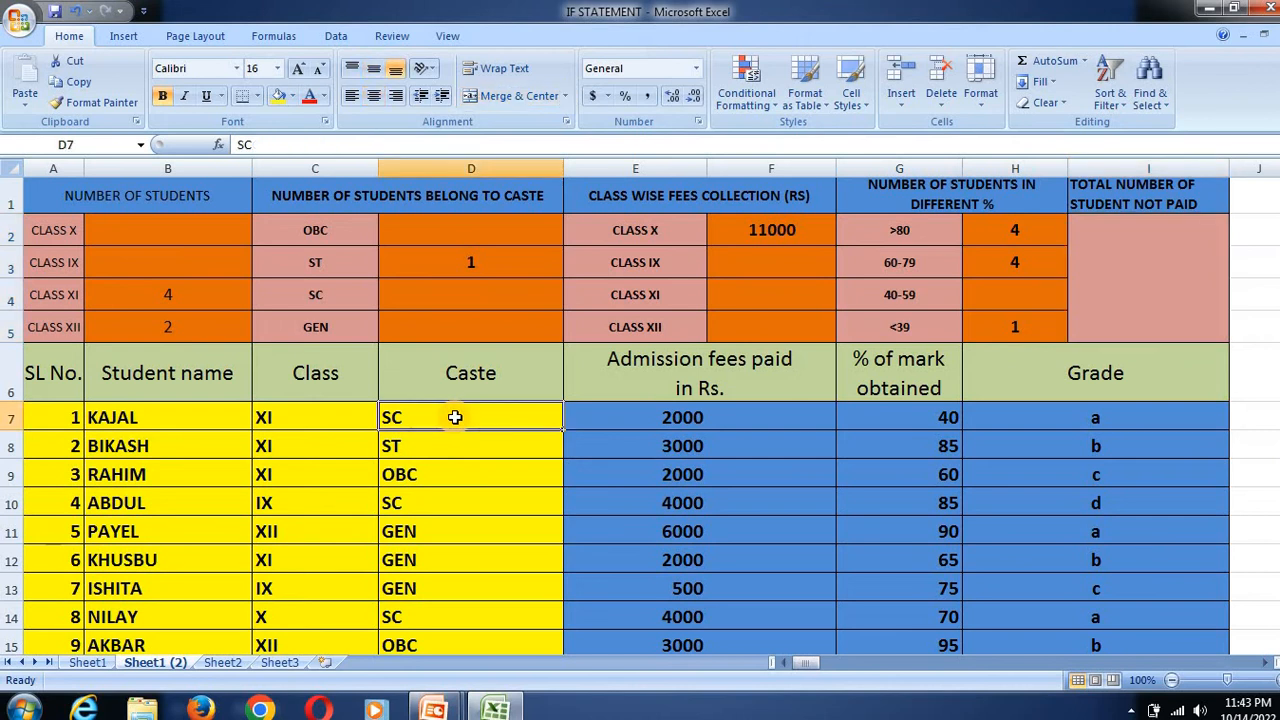
pyautogui.click(630, 408)
pyautogui.press('Delete')
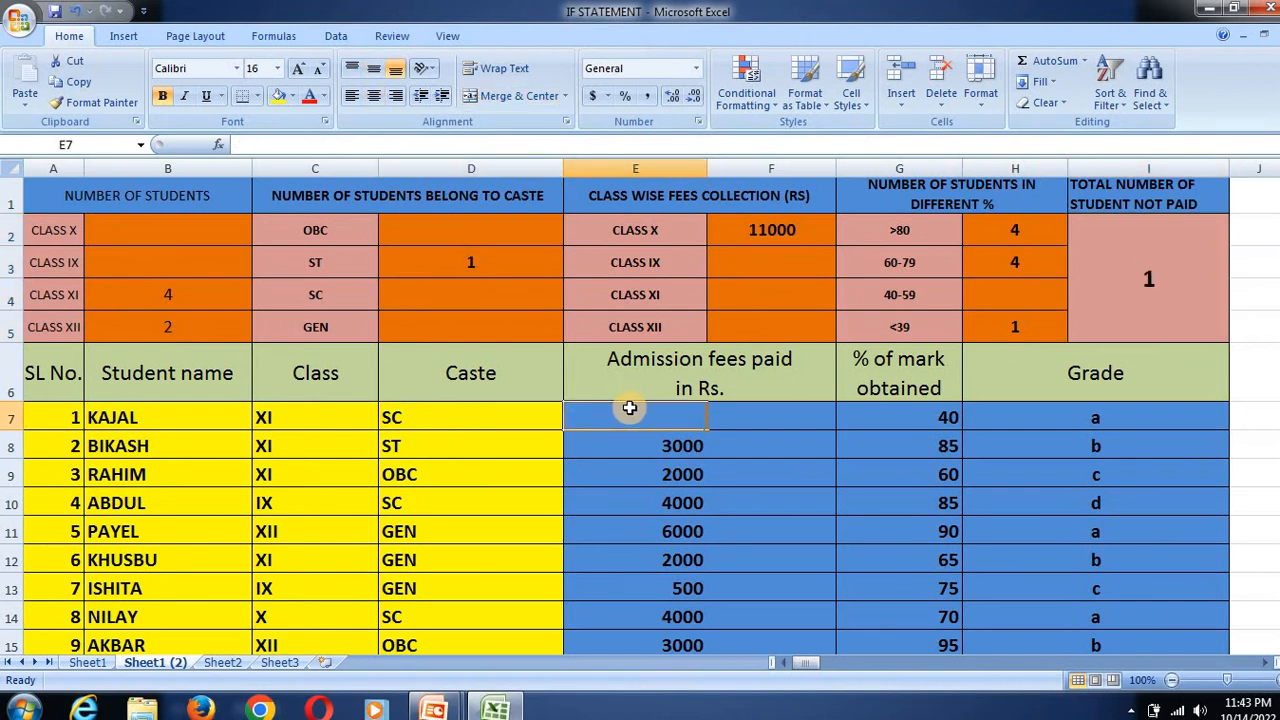
pyautogui.press('Down')
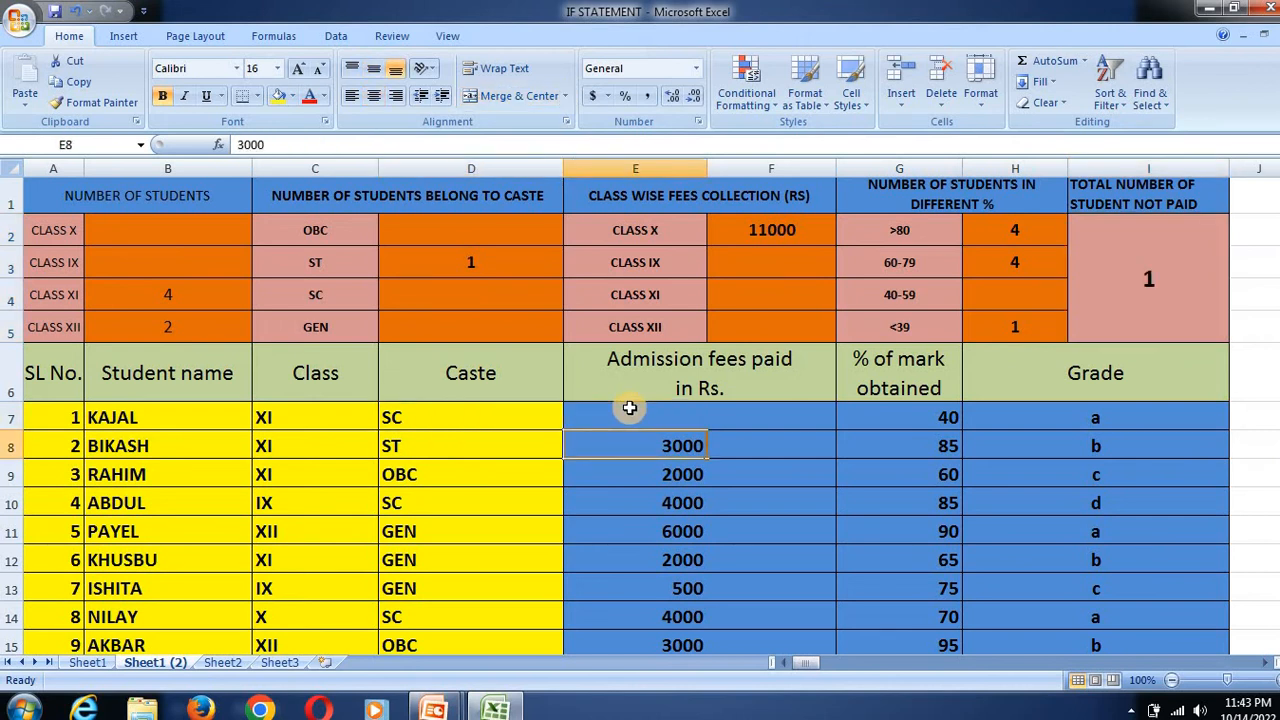
pyautogui.press('Delete')
pyautogui.press('Down')
pyautogui.press('Delete')
pyautogui.press('Down')
pyautogui.press('Delete')
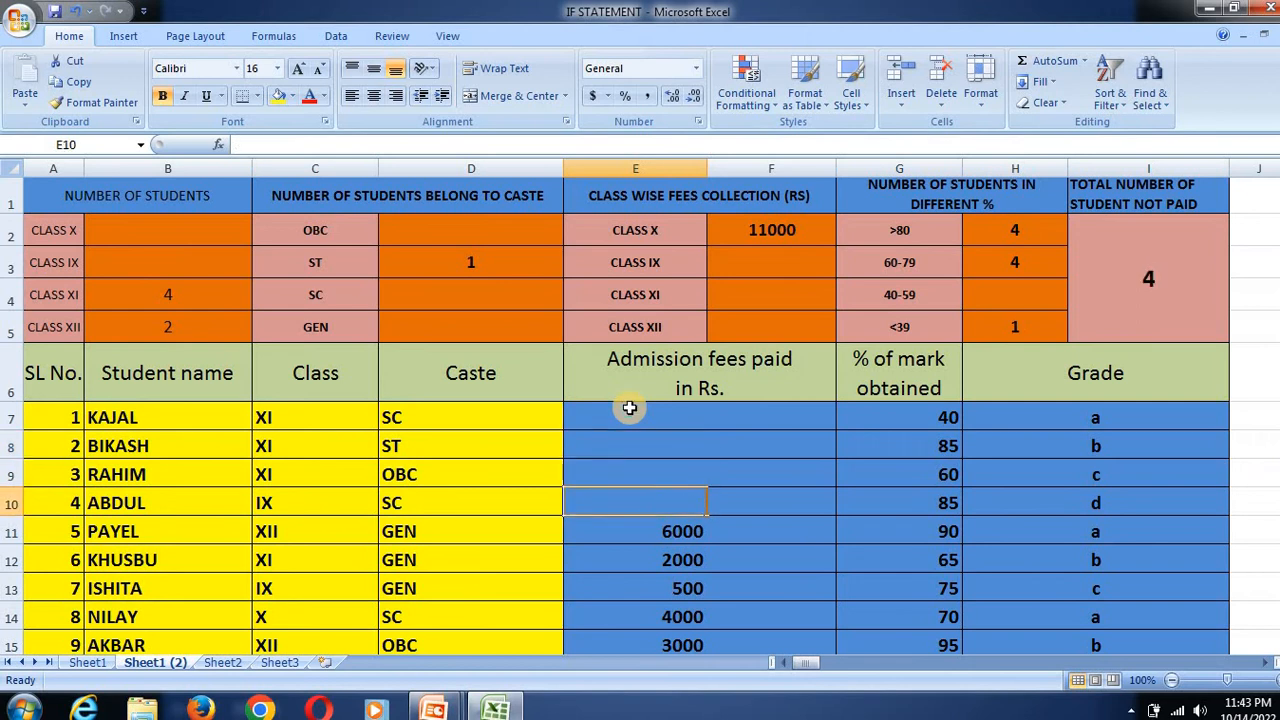
pyautogui.press('Down')
# Check the blank fee cells E7:E10 against the unpaid-student count and review the COUNTBLANK formula in I2
pyautogui.moveTo(632, 385); pyautogui.dragTo(634, 503)
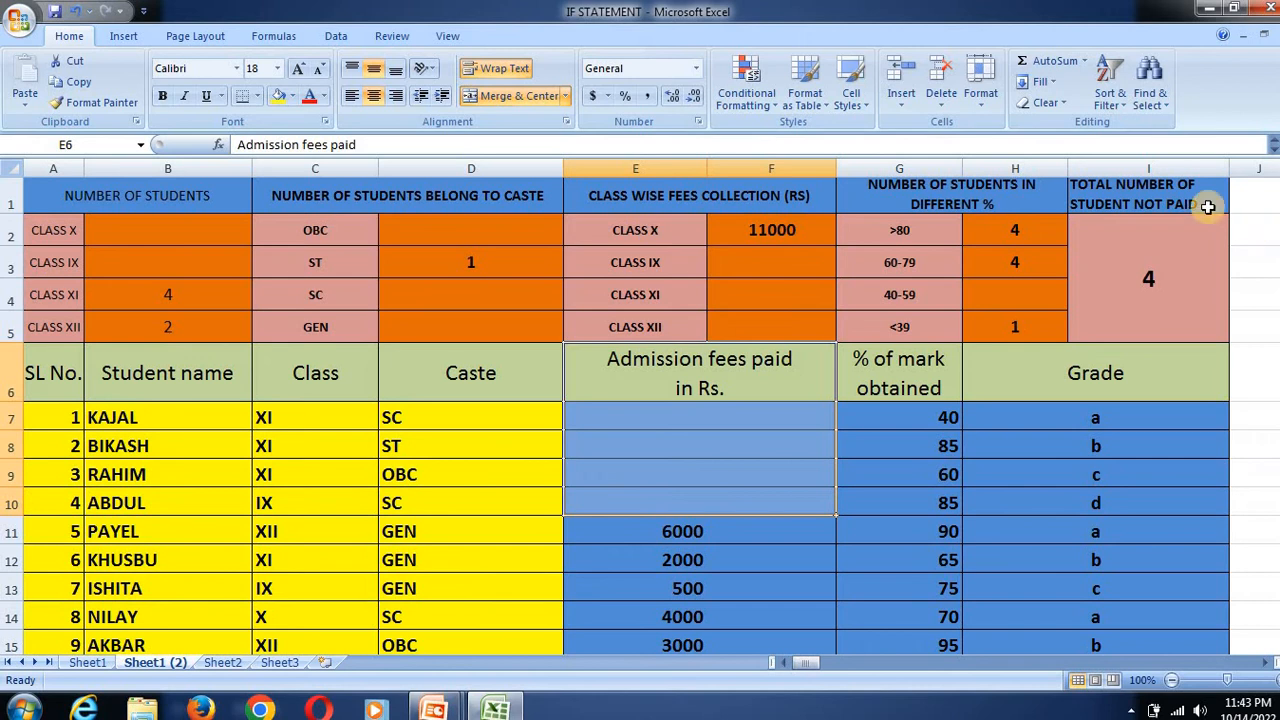
pyautogui.click(1166, 257)
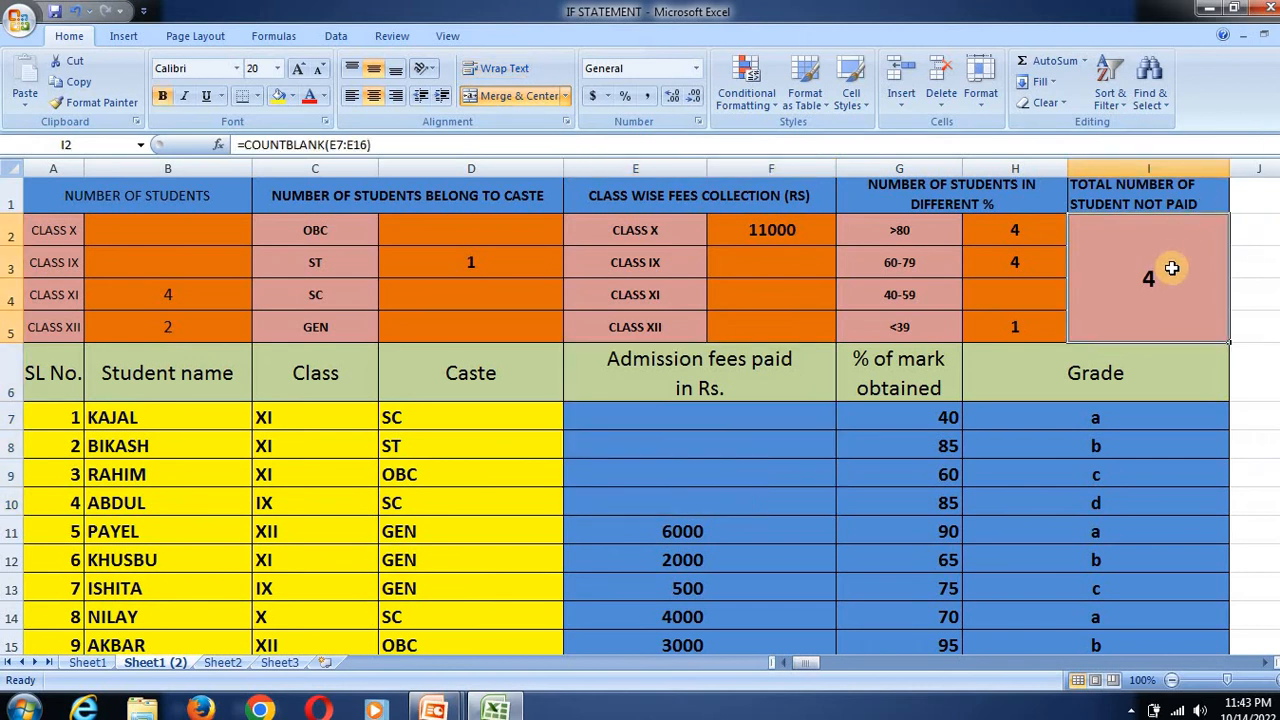
pyautogui.moveTo(646, 416); pyautogui.dragTo(648, 507)
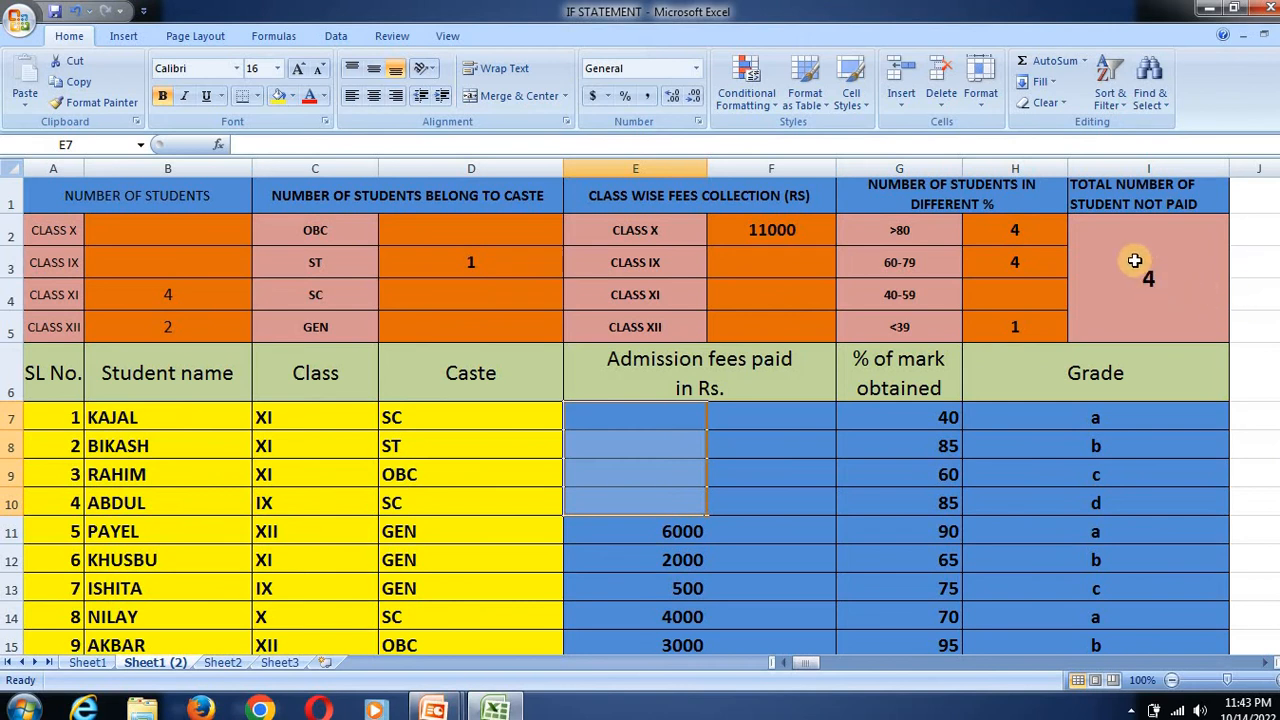
pyautogui.click(1135, 261)
pyautogui.doubleClick(1135, 261)
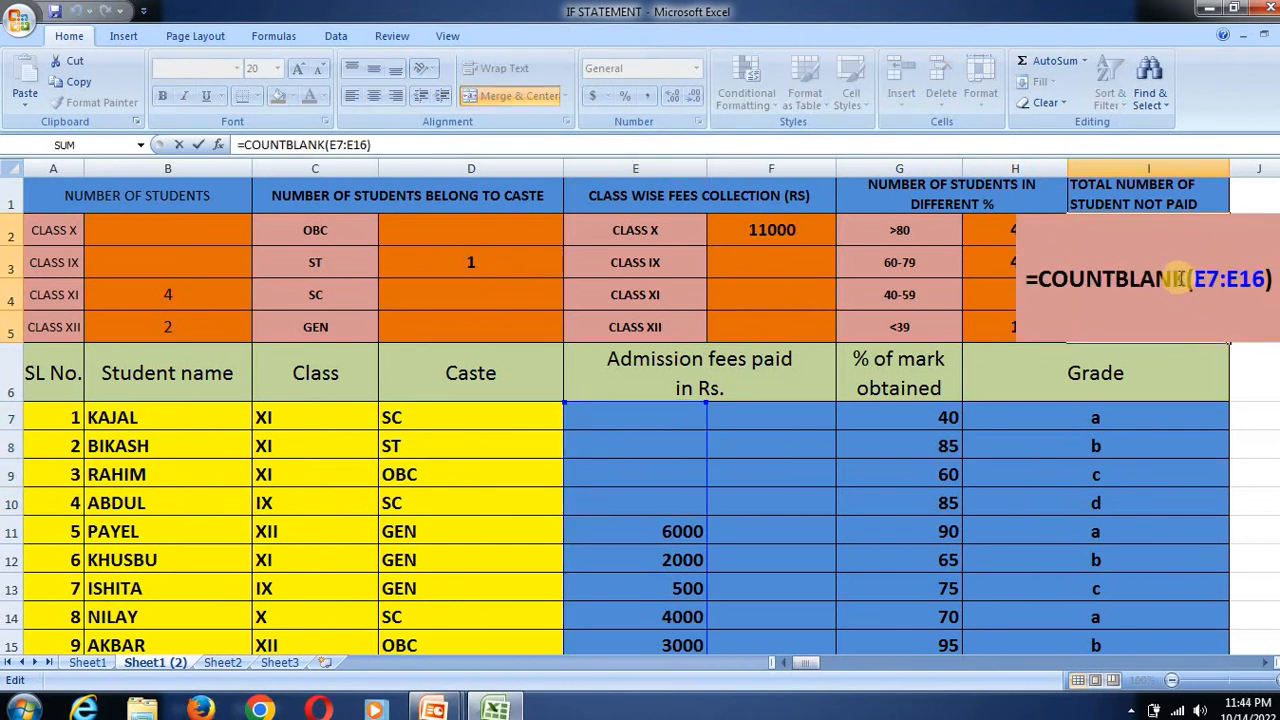
pyautogui.moveTo(1193, 279); pyautogui.dragTo(1038, 279)
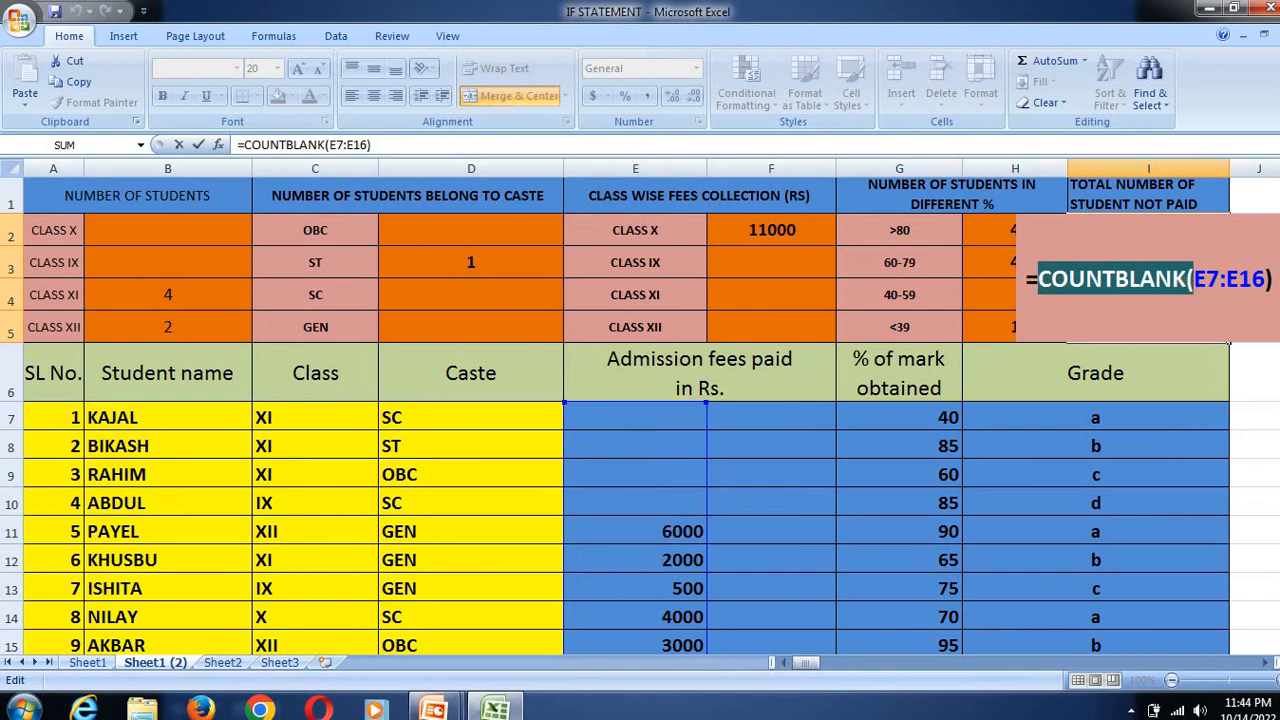
pyautogui.press('Return')
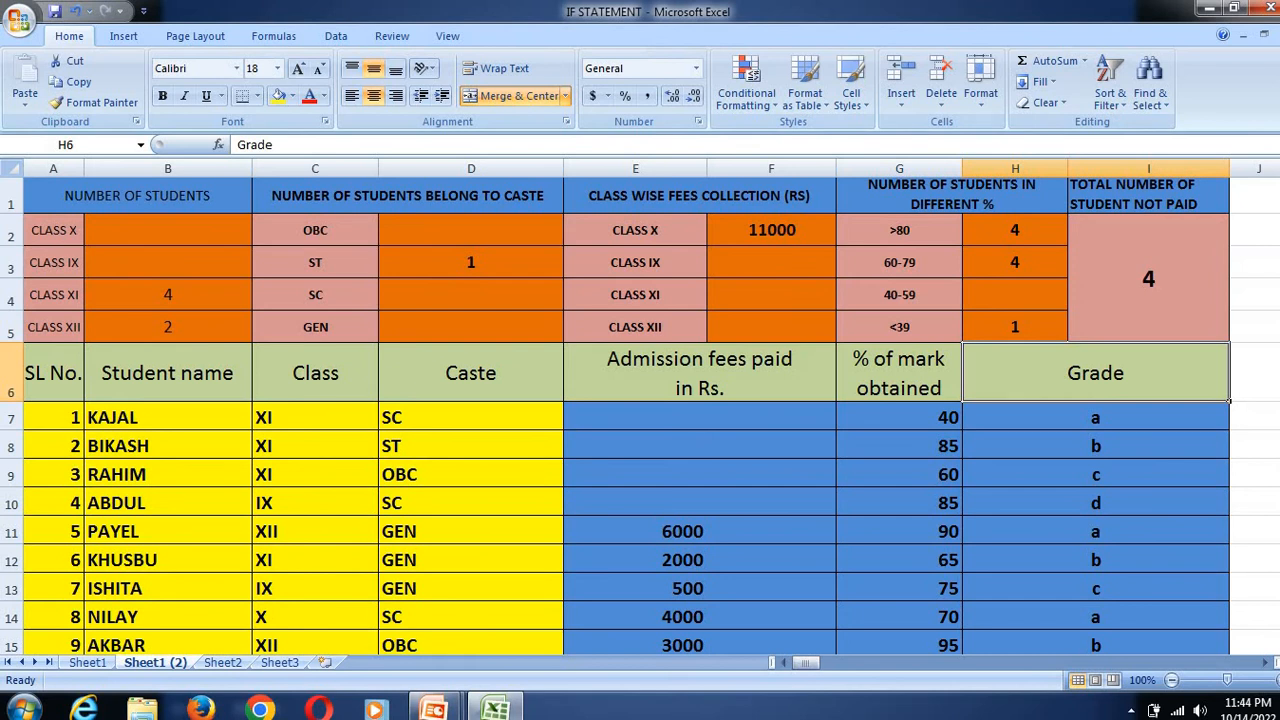
# Start a COUNTIFS formula in D5 with the class range C7:C16 and the criterion "XI"
pyautogui.click(447, 330)
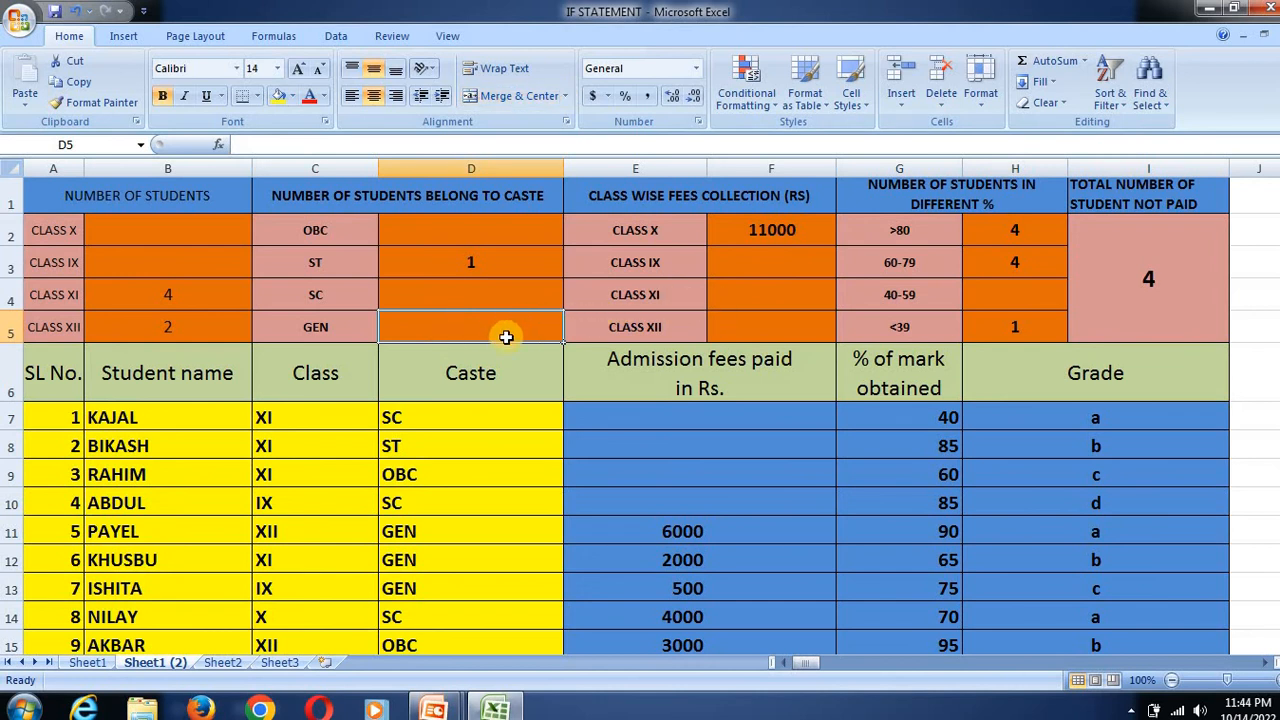
pyautogui.write('=COU')
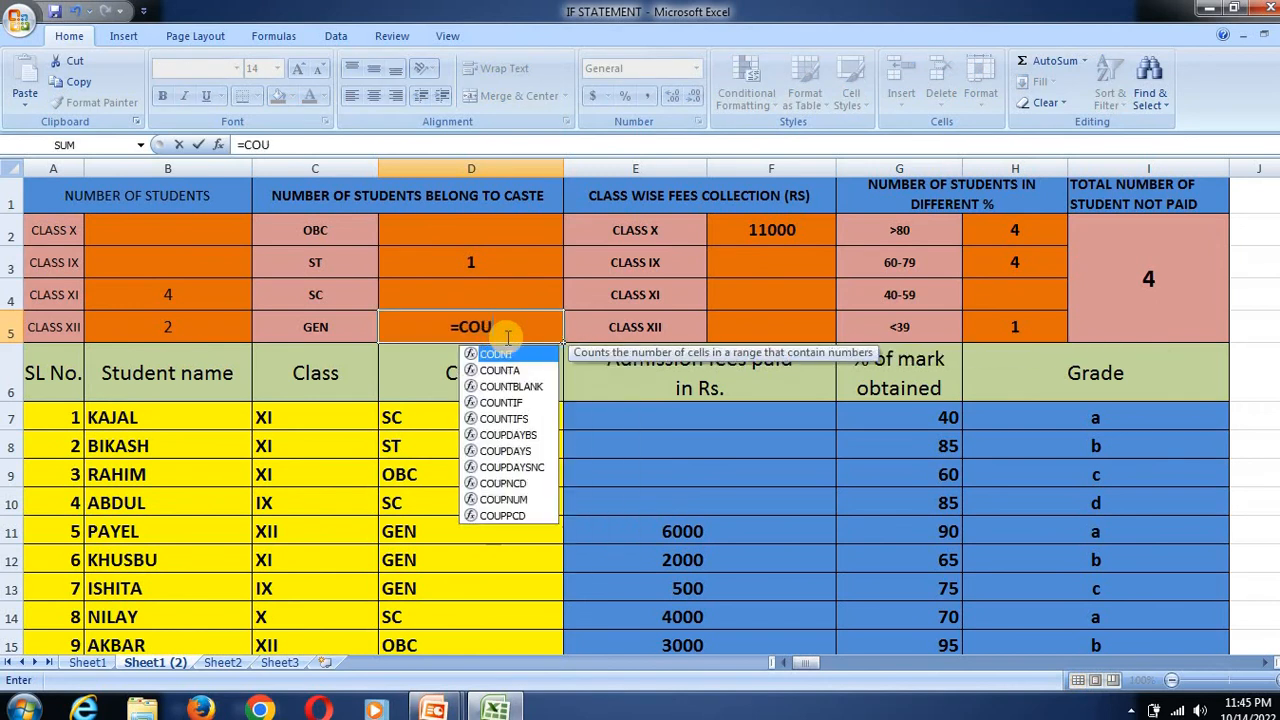
pyautogui.write('NTIFS')
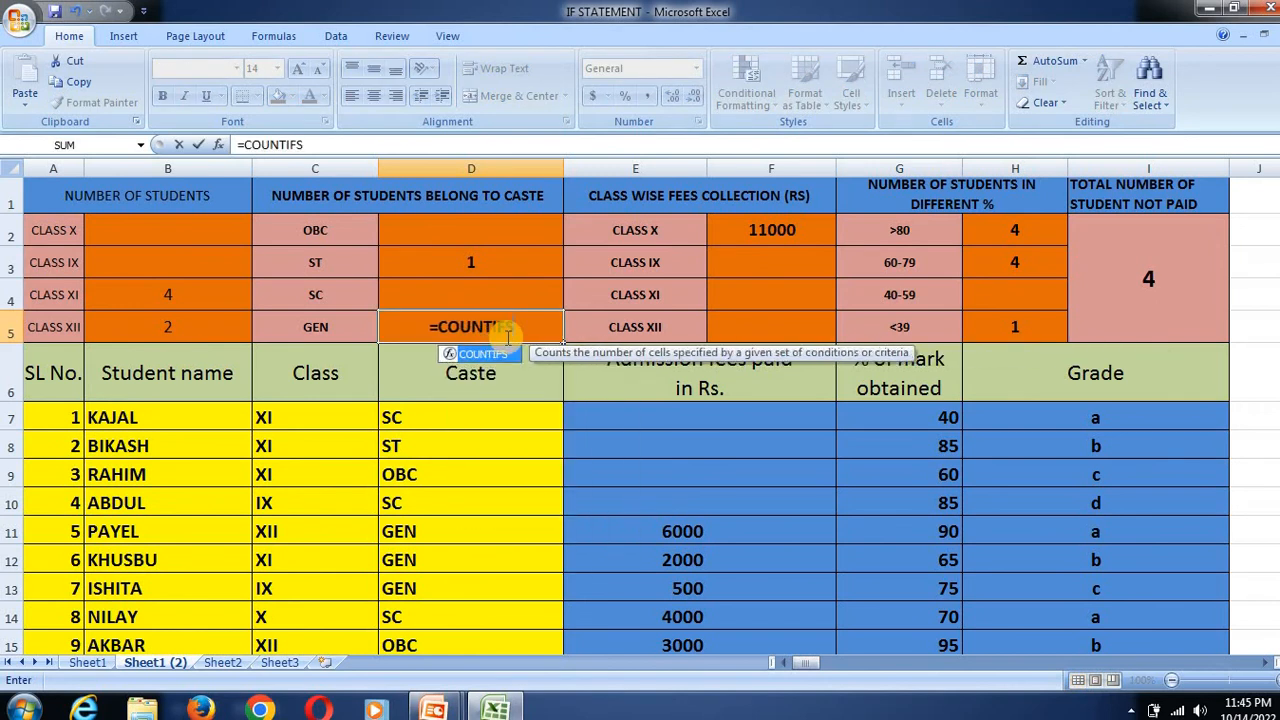
pyautogui.write('(')
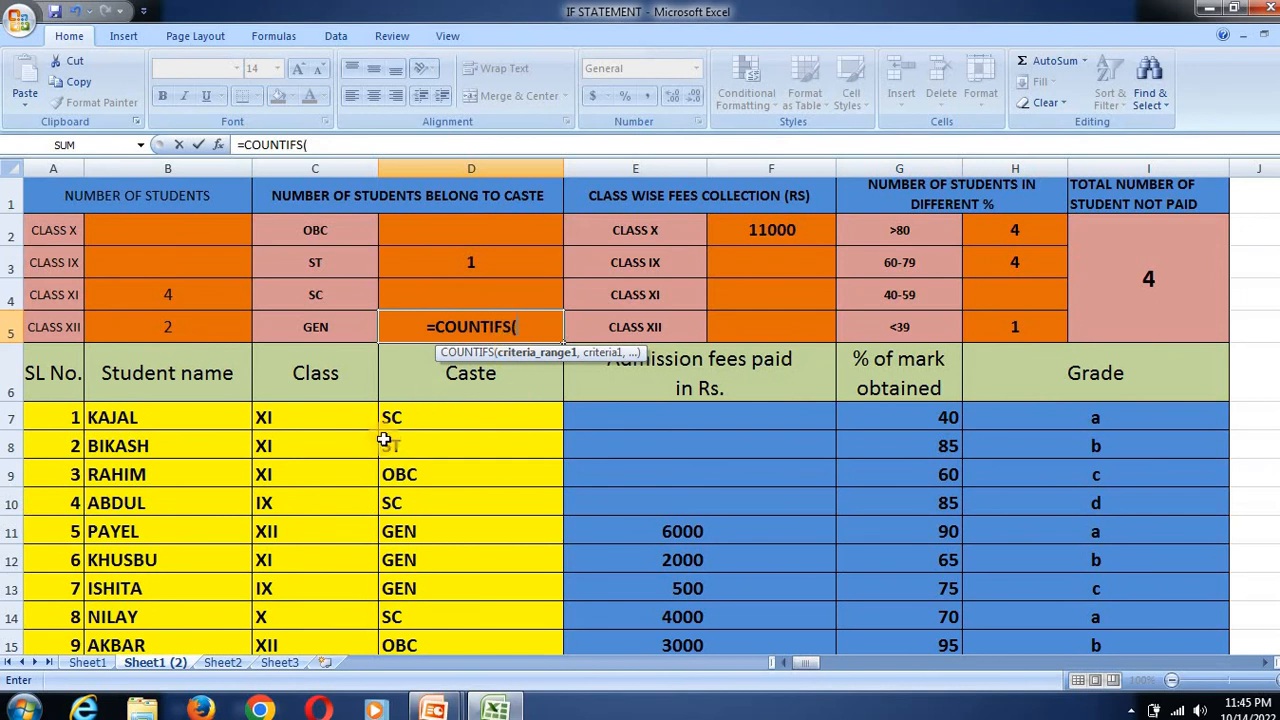
pyautogui.moveTo(323, 423); pyautogui.dragTo(310, 469)
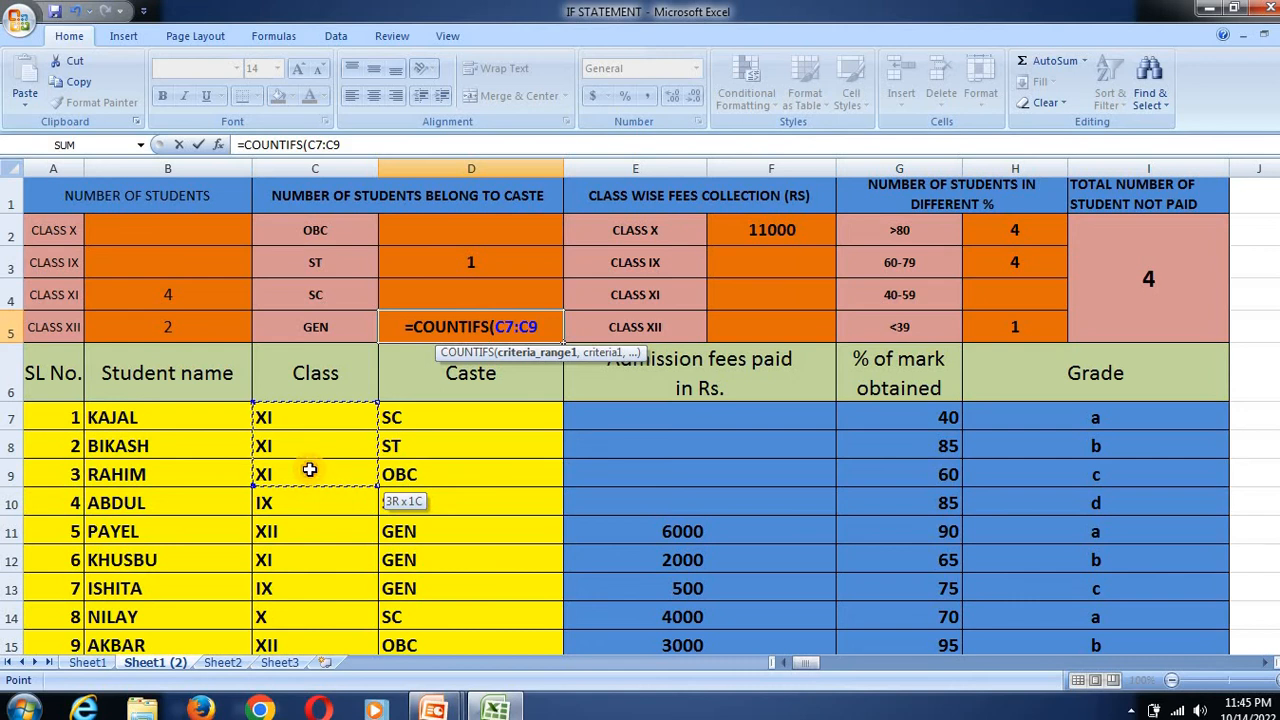
pyautogui.moveTo(310, 469); pyautogui.dragTo(311, 469)
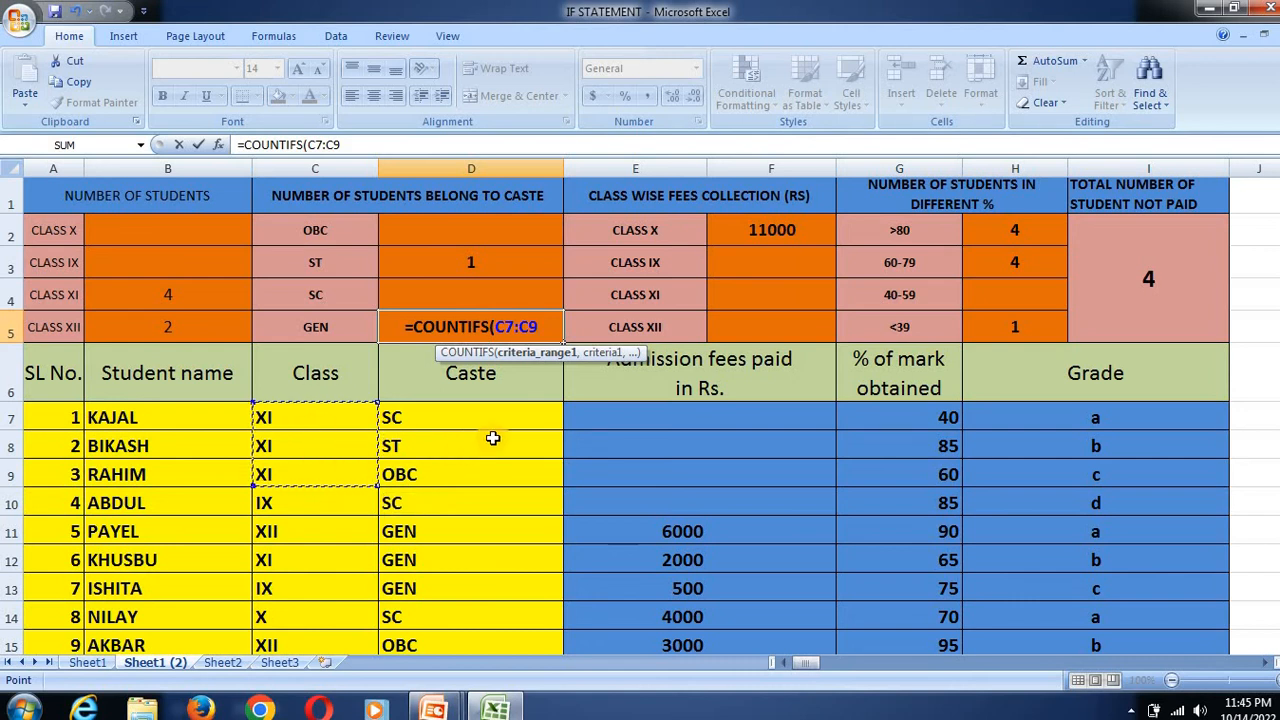
pyautogui.moveTo(327, 423); pyautogui.dragTo(354, 590)
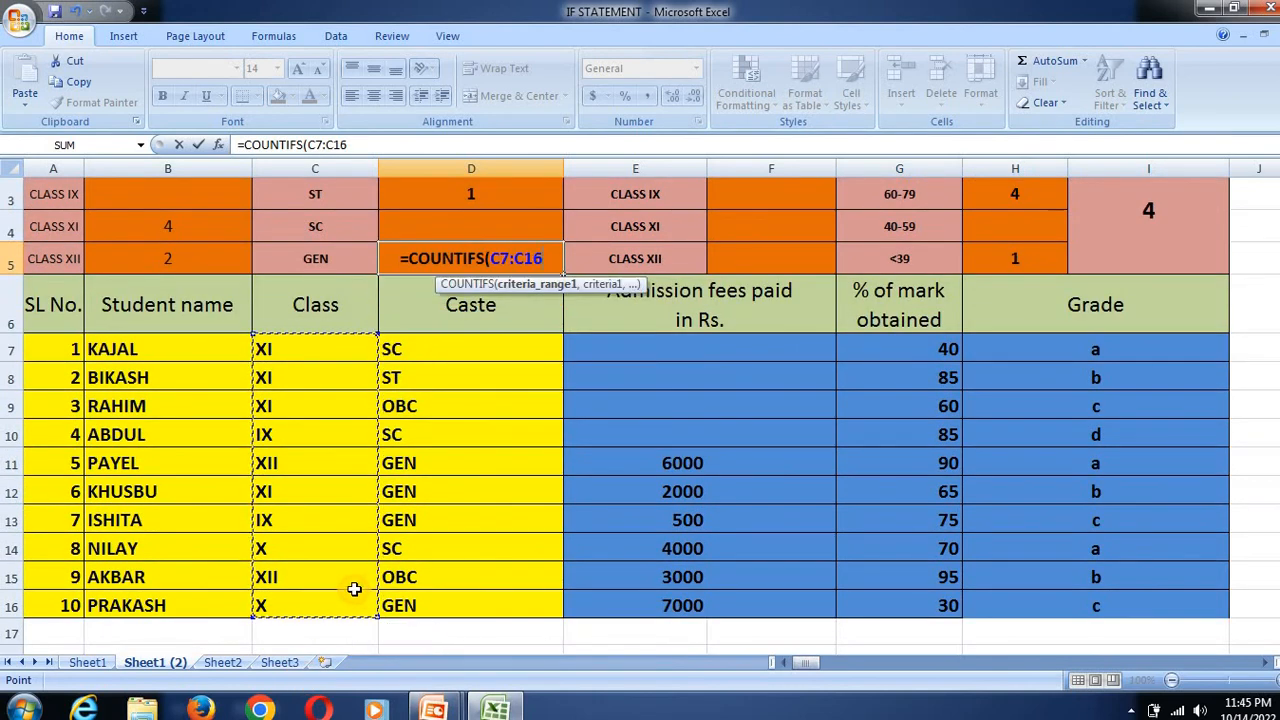
pyautogui.write(',"')
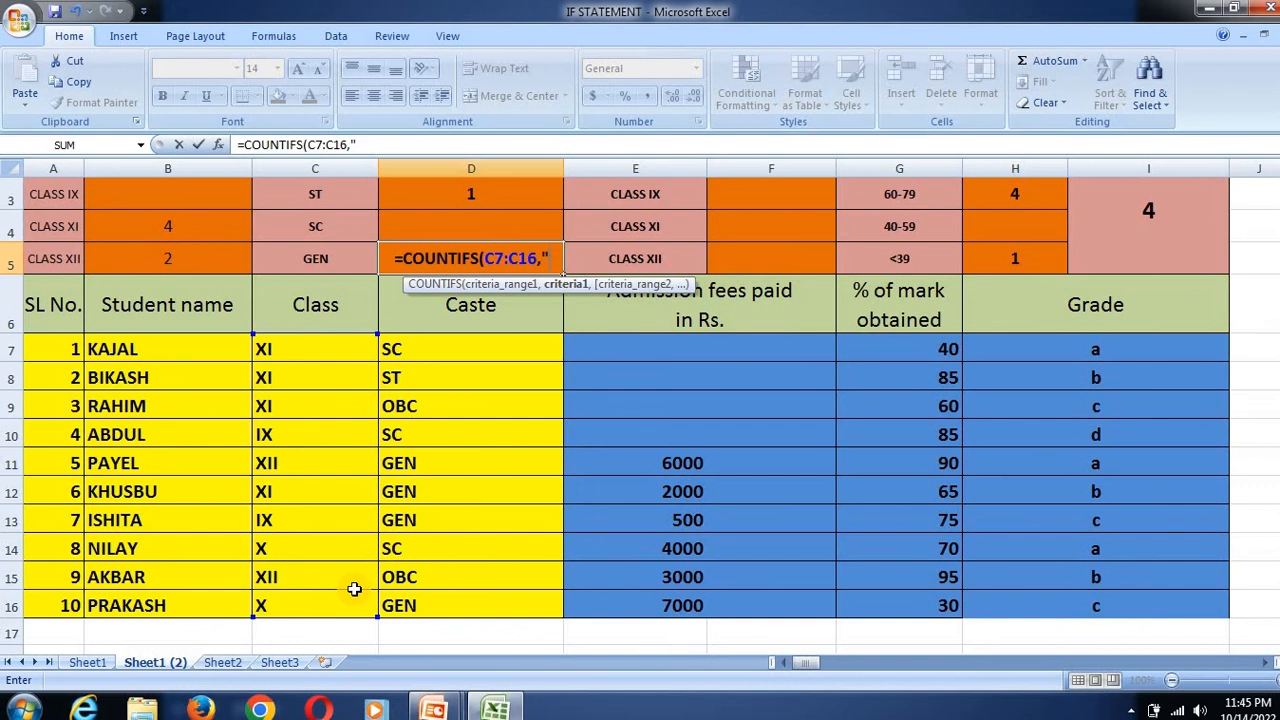
pyautogui.write('XI"')
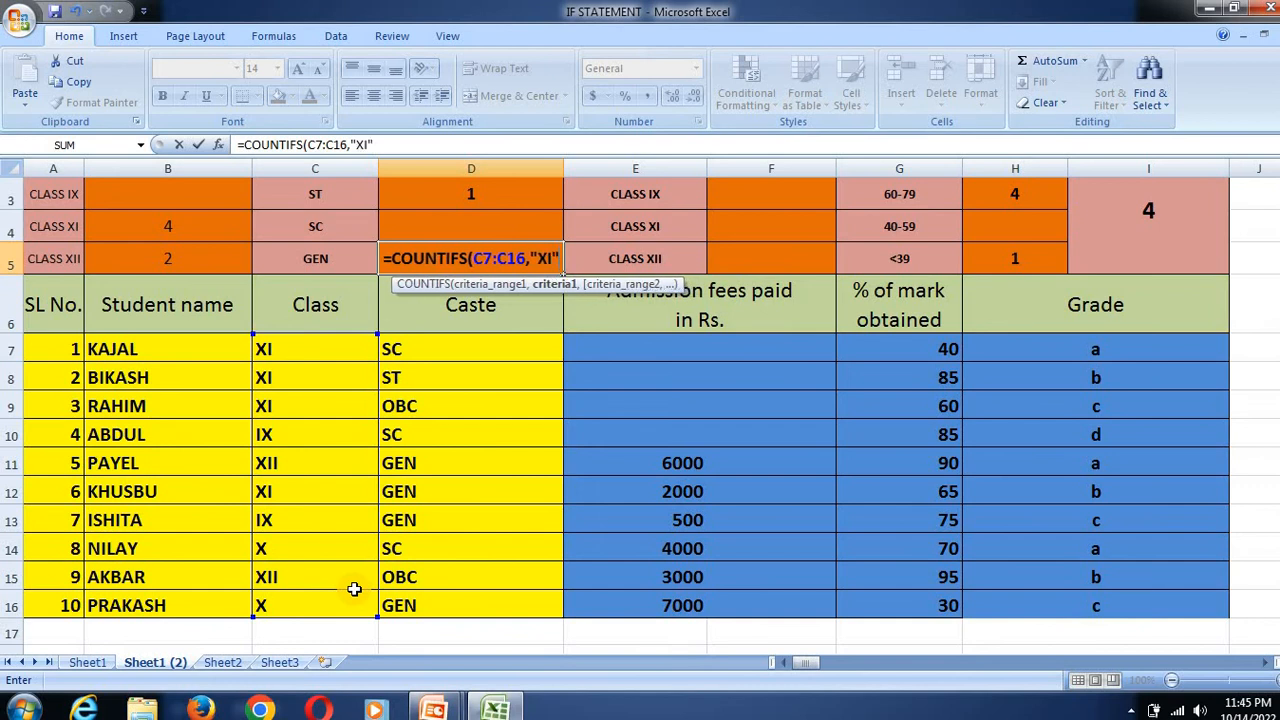
# Add the caste range D7:D16 with the criterion "ST" and complete the D5 formula as =COUNTIFS(C7:C16,"XI",D7:D16,"ST")
pyautogui.write(',')
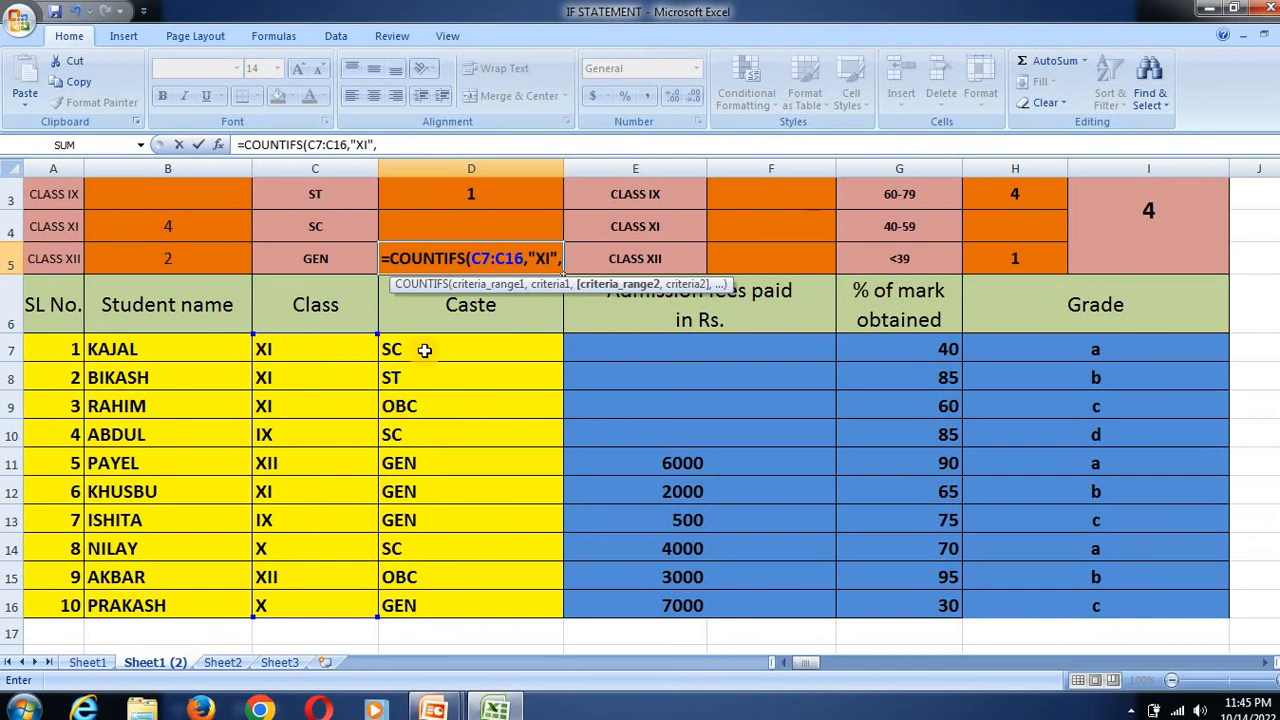
pyautogui.moveTo(424, 350); pyautogui.dragTo(414, 598)
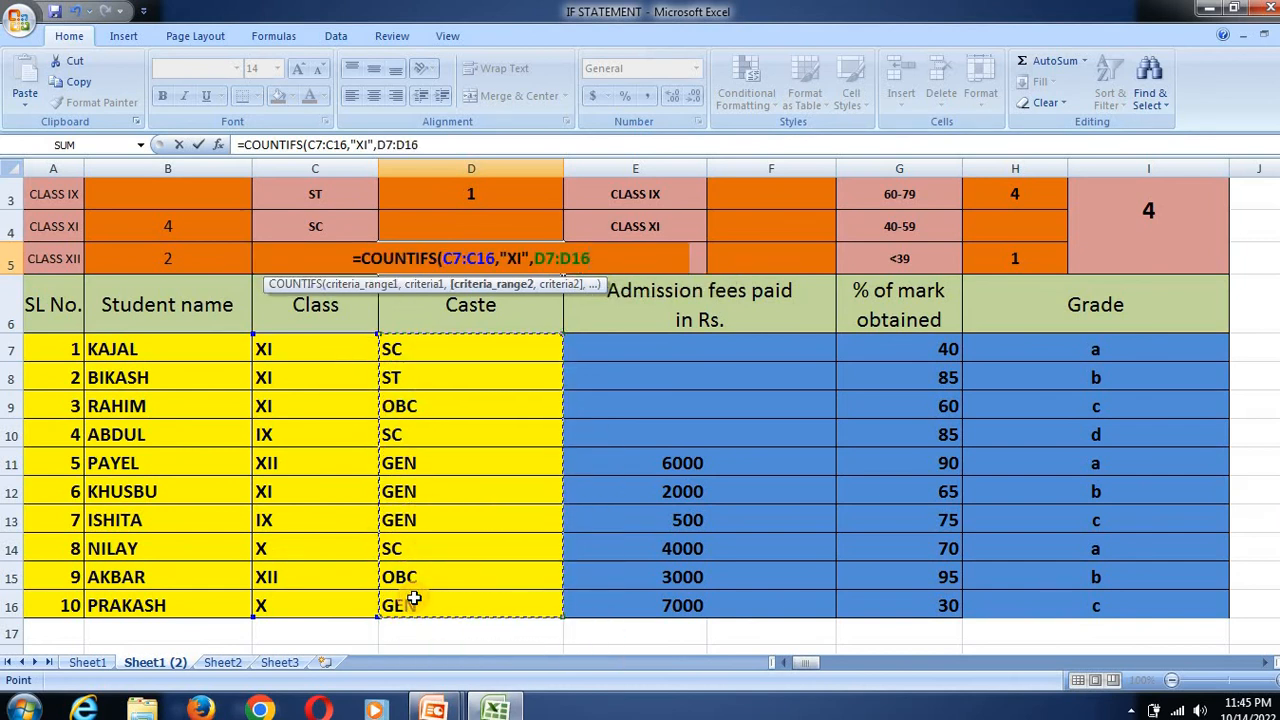
pyautogui.write(',"')
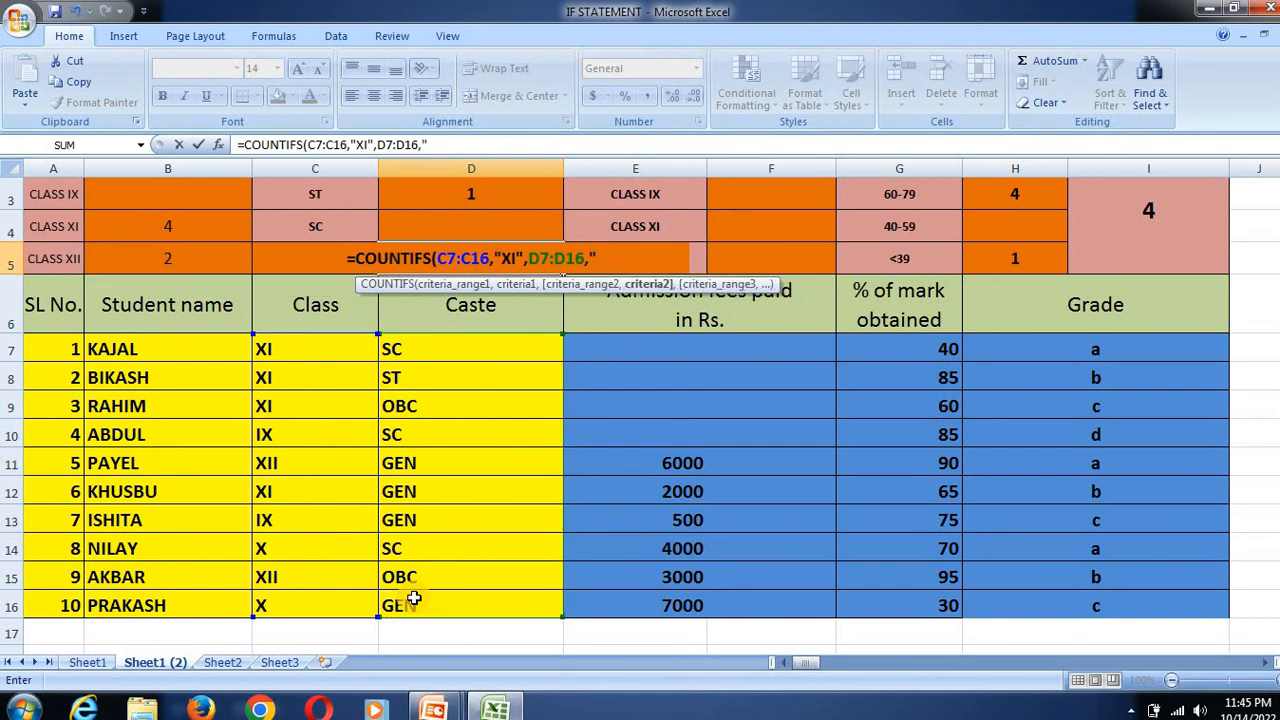
pyautogui.write('S')
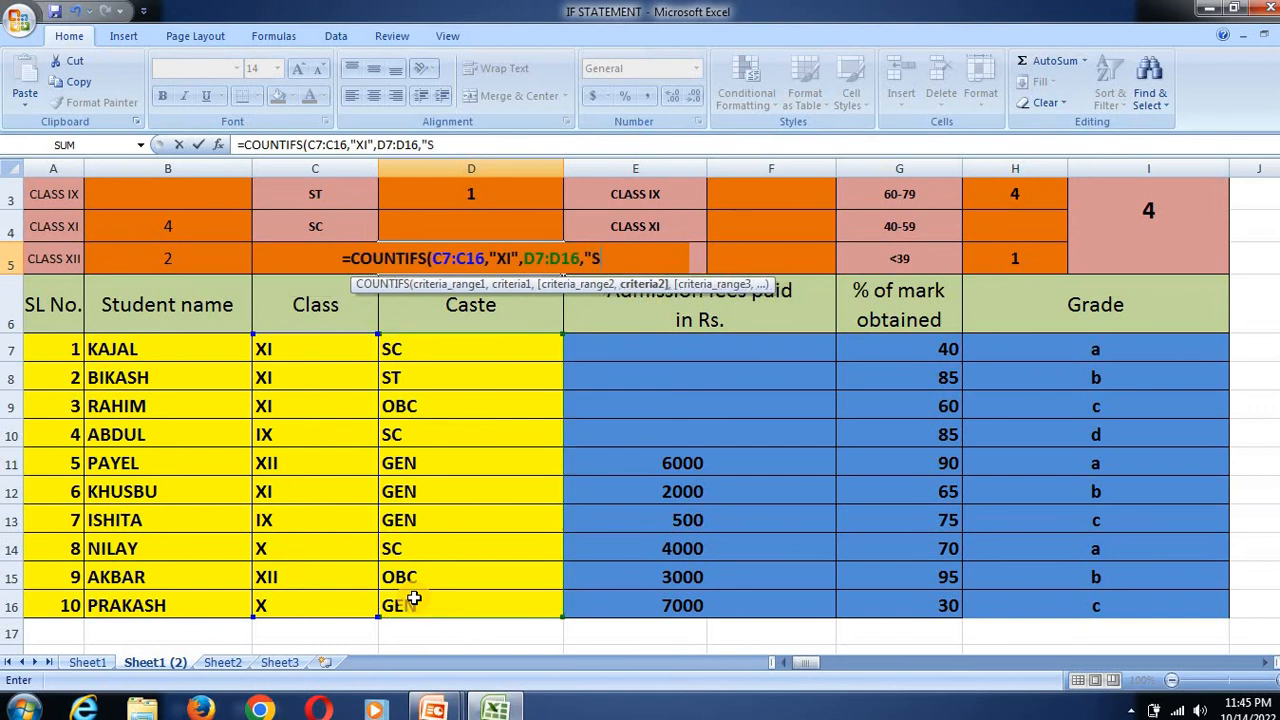
pyautogui.write('T')
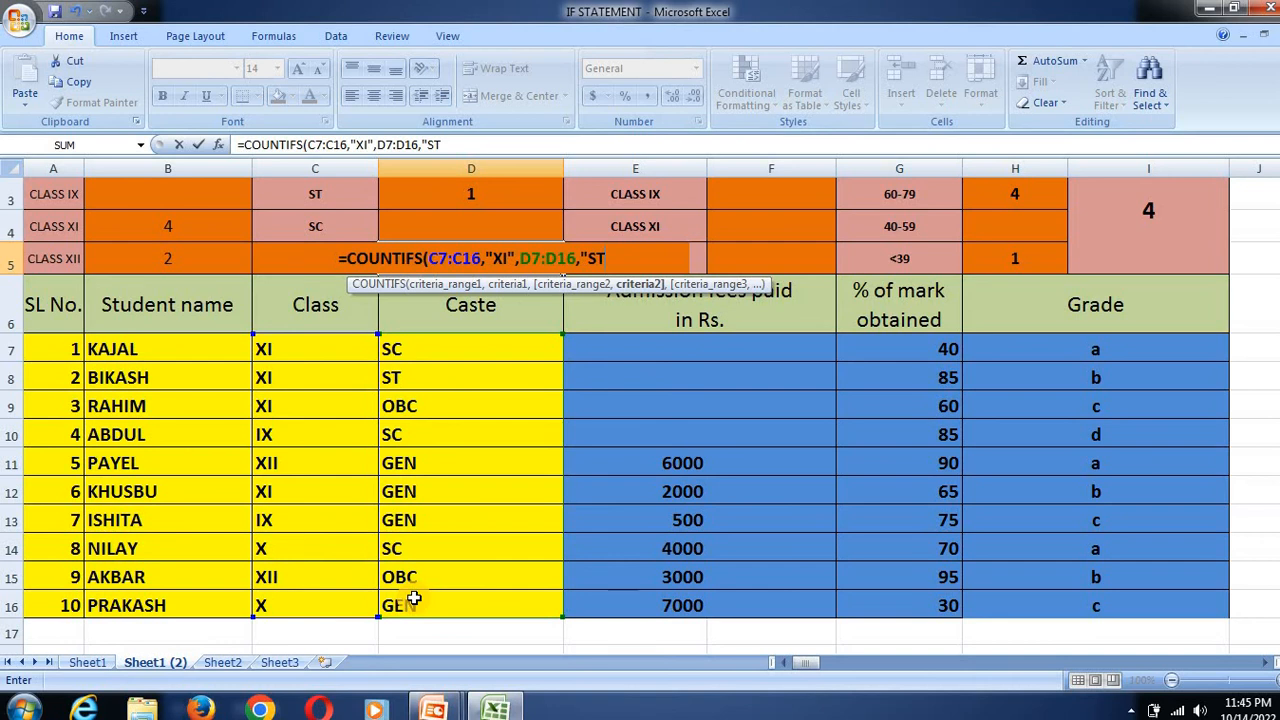
pyautogui.write('")')
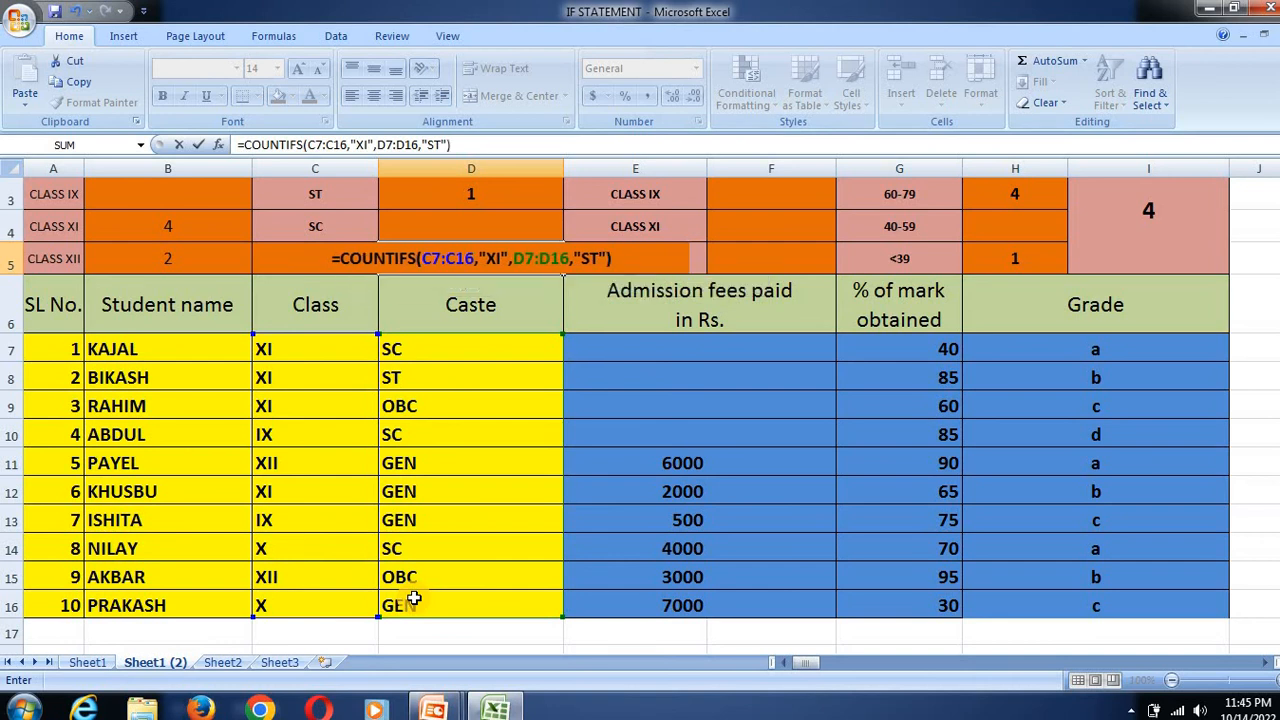
pyautogui.press('Return')
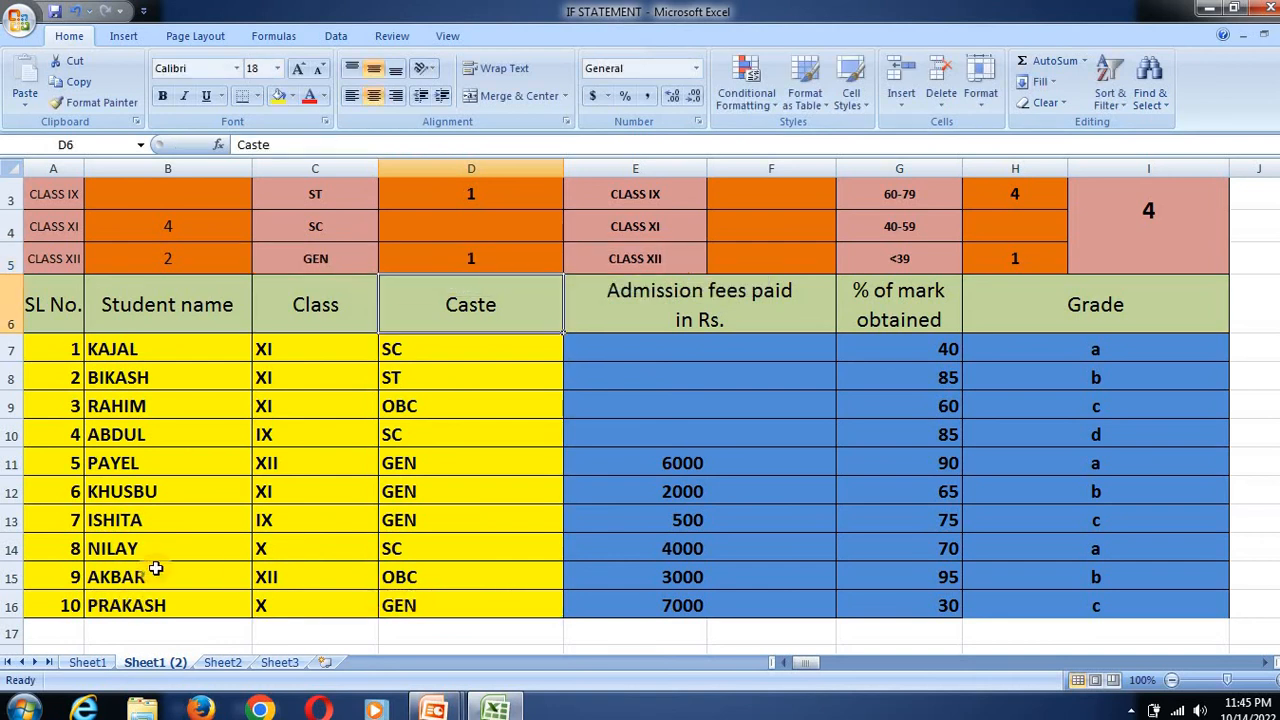
# Check the COUNTIFS count in D5 against the class and caste entries of the first three students in rows 7 to 9
pyautogui.click(449, 260)
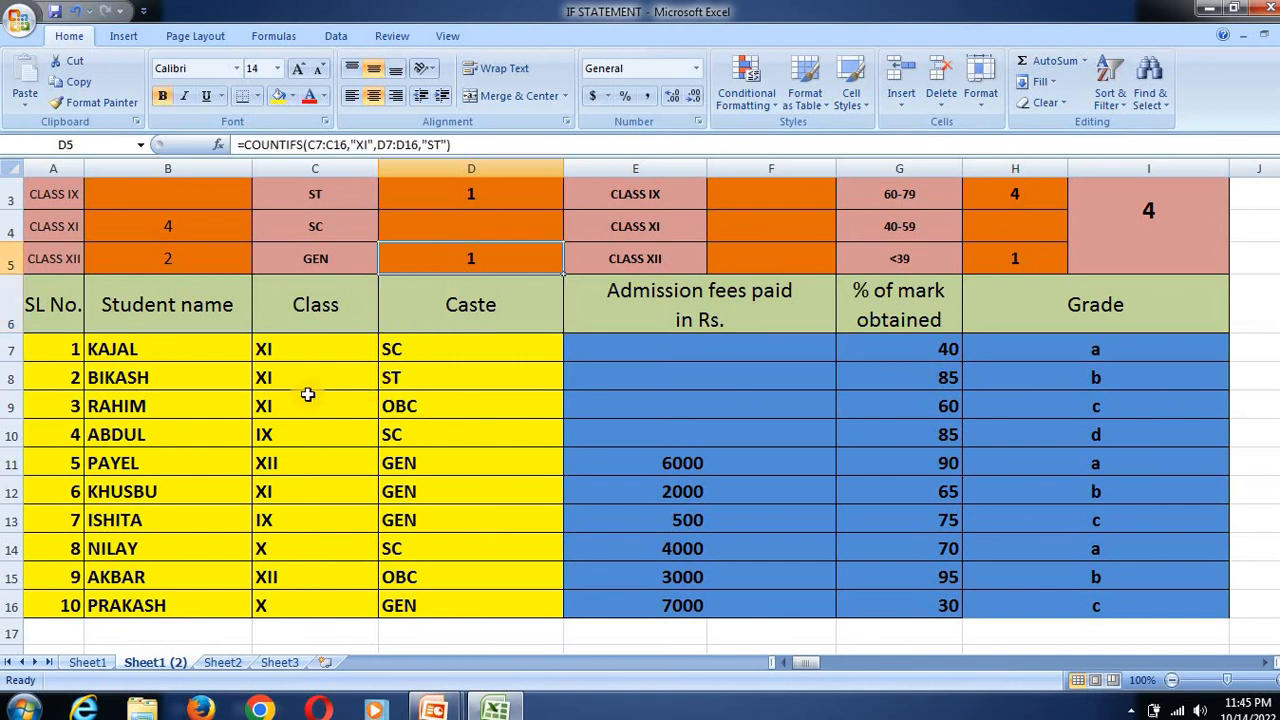
pyautogui.click(290, 378)
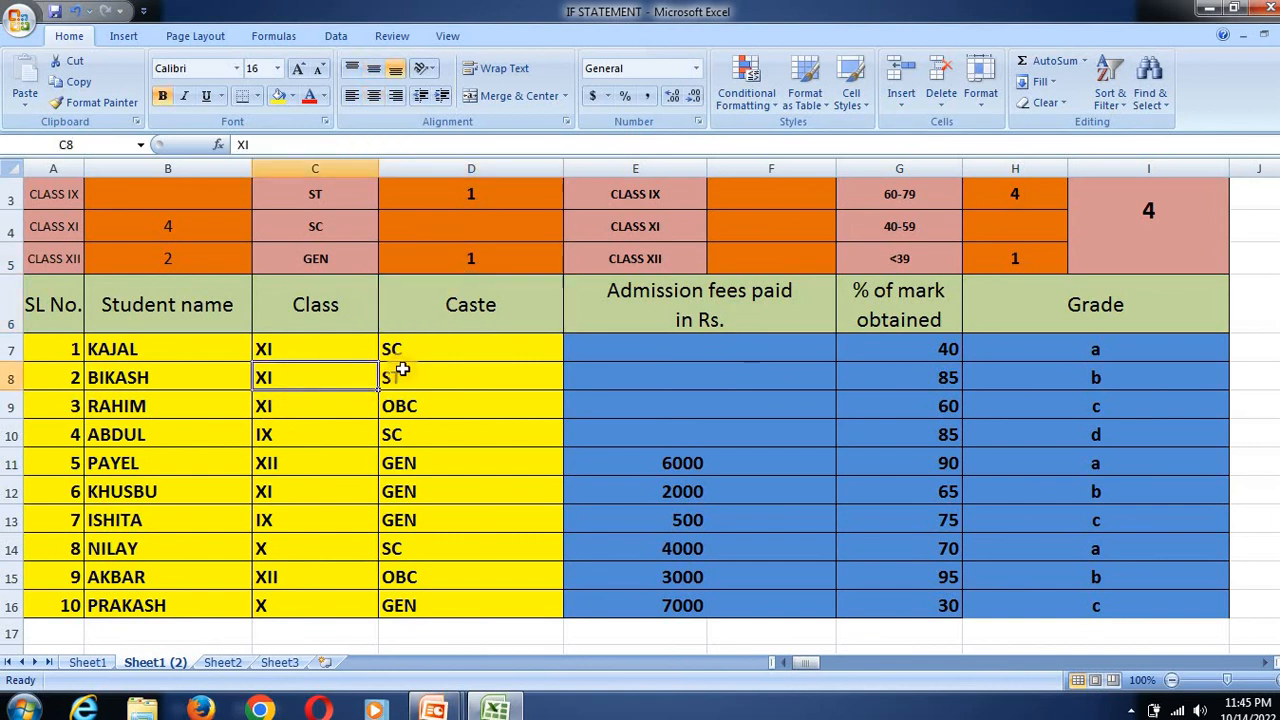
pyautogui.click(405, 369)
pyautogui.click(364, 375)
pyautogui.click(418, 355)
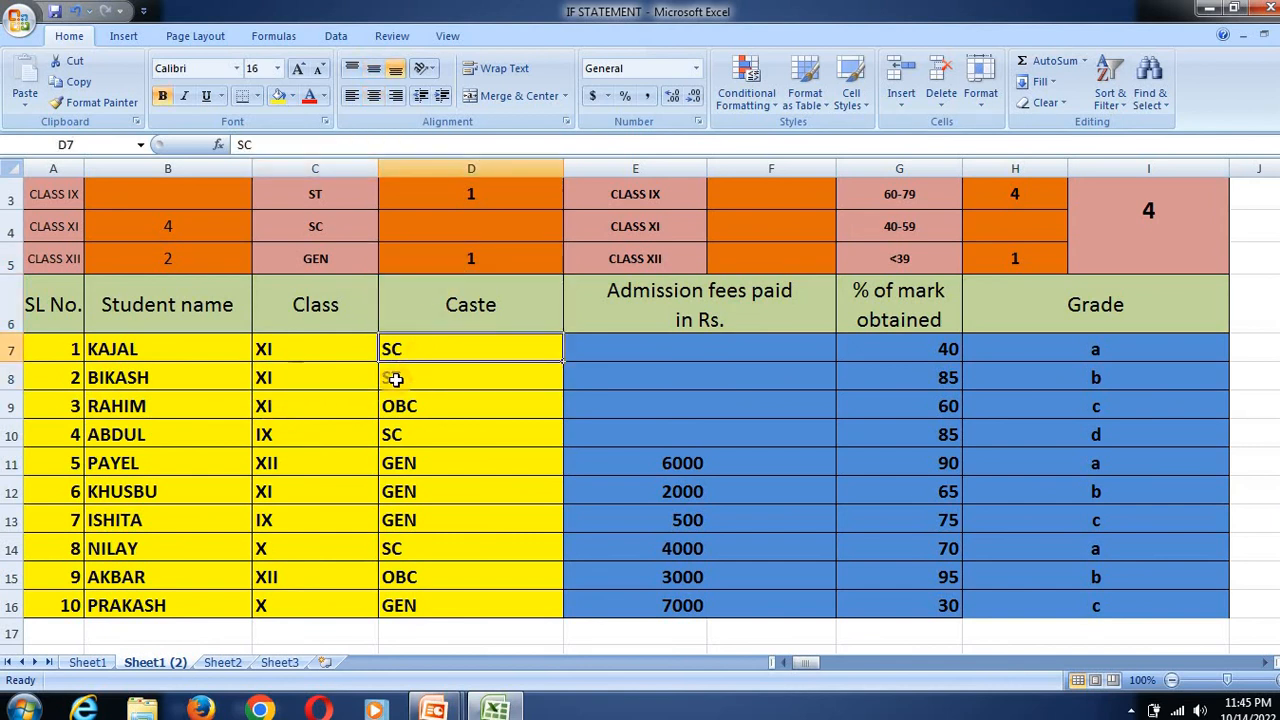
pyautogui.click(305, 348)
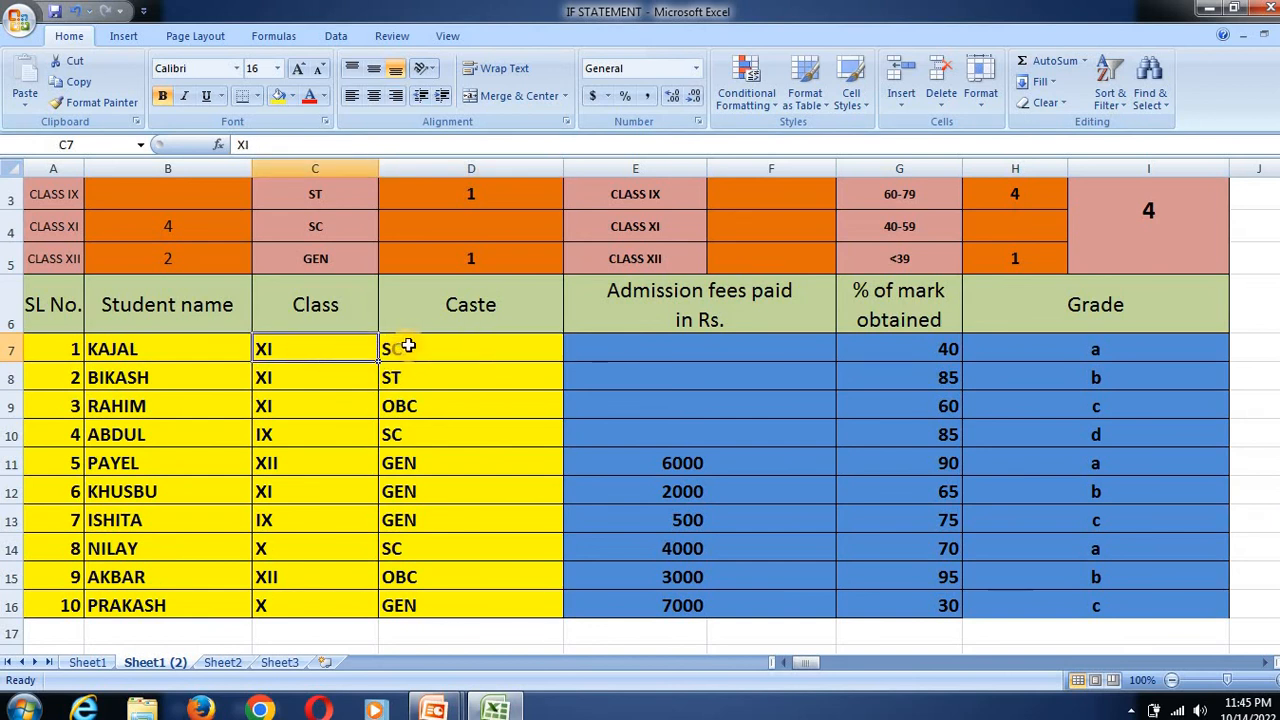
pyautogui.click(301, 411)
pyautogui.click(425, 408)
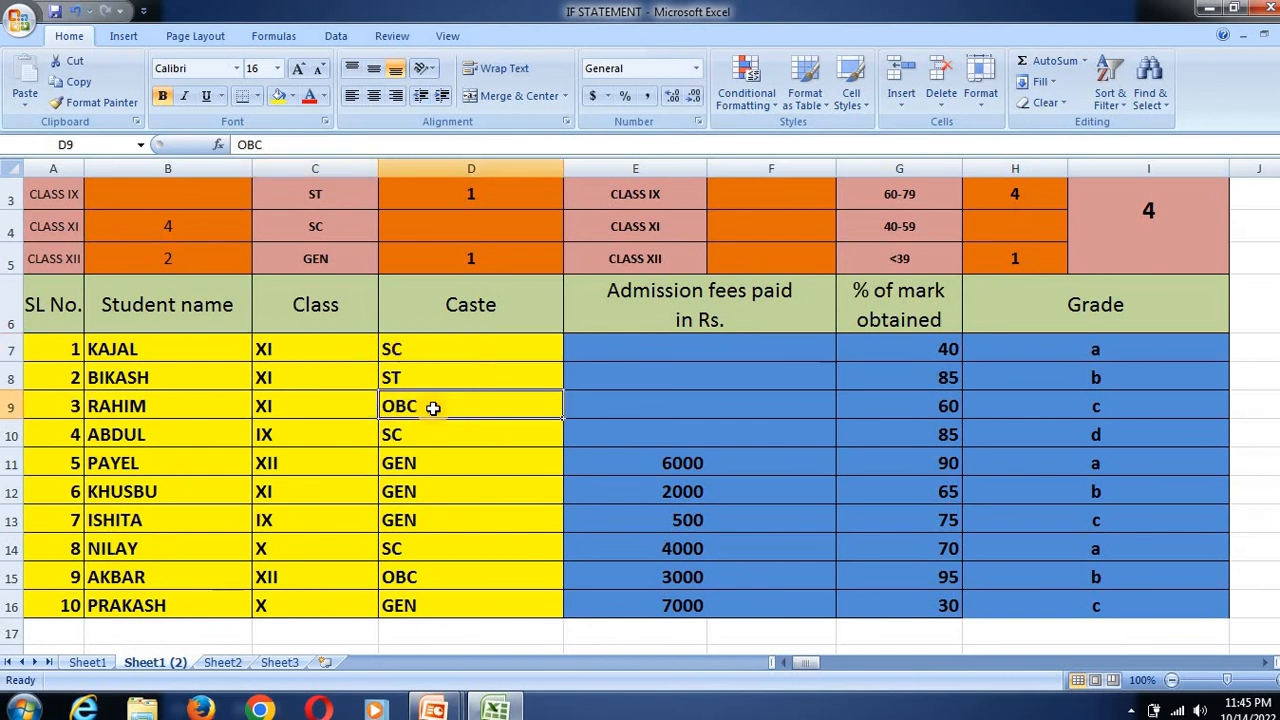
pyautogui.click(334, 380)
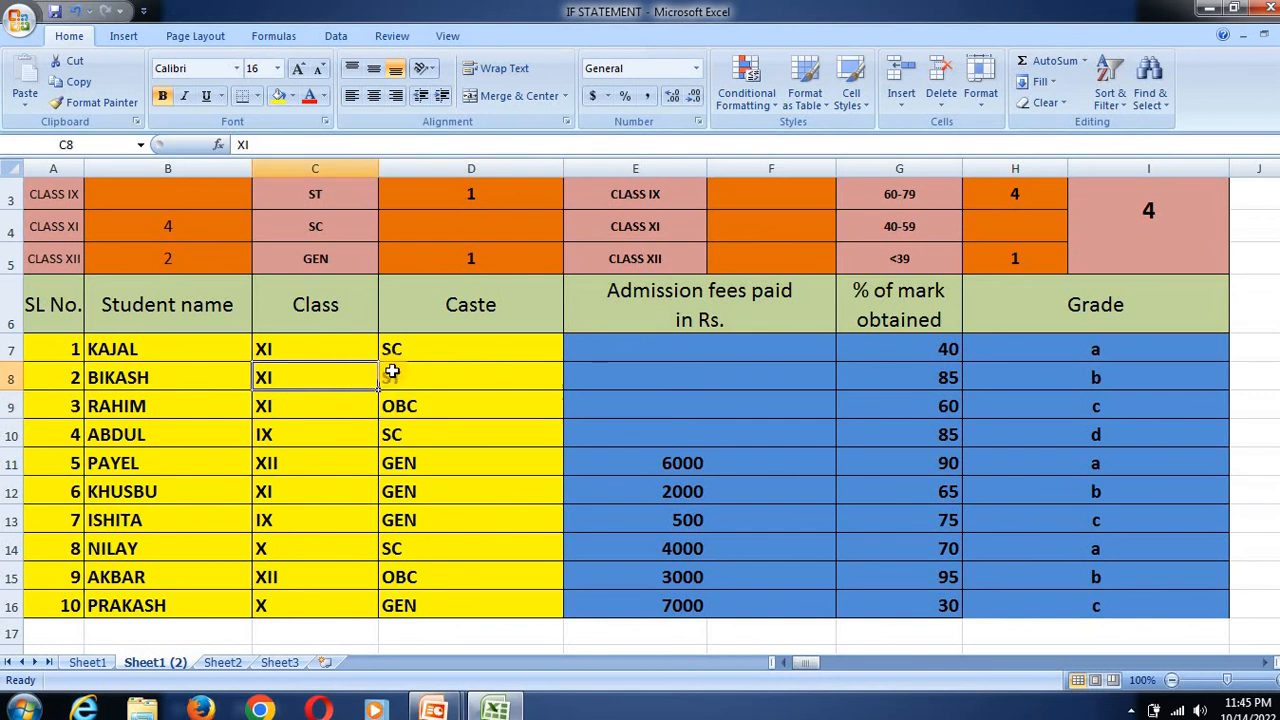
pyautogui.click(391, 368)
pyautogui.click(329, 370)
pyautogui.click(415, 373)
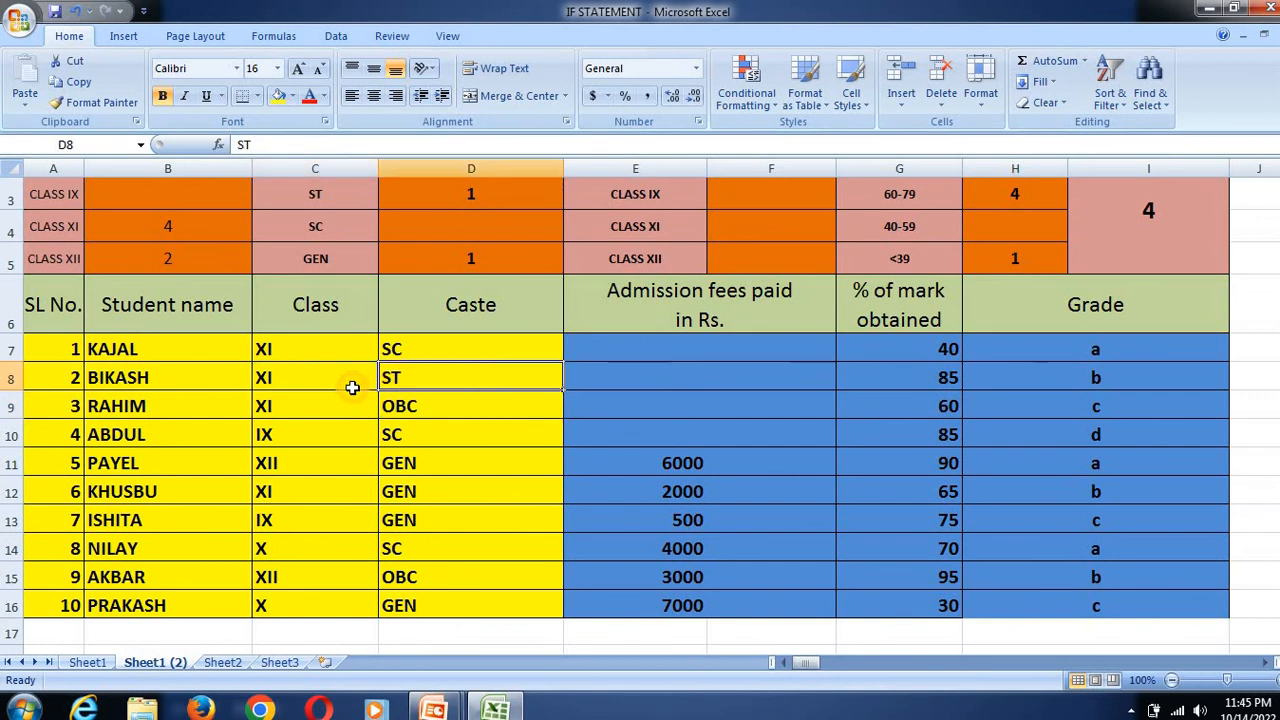
pyautogui.click(350, 385)
pyautogui.click(426, 381)
pyautogui.click(341, 377)
pyautogui.click(417, 374)
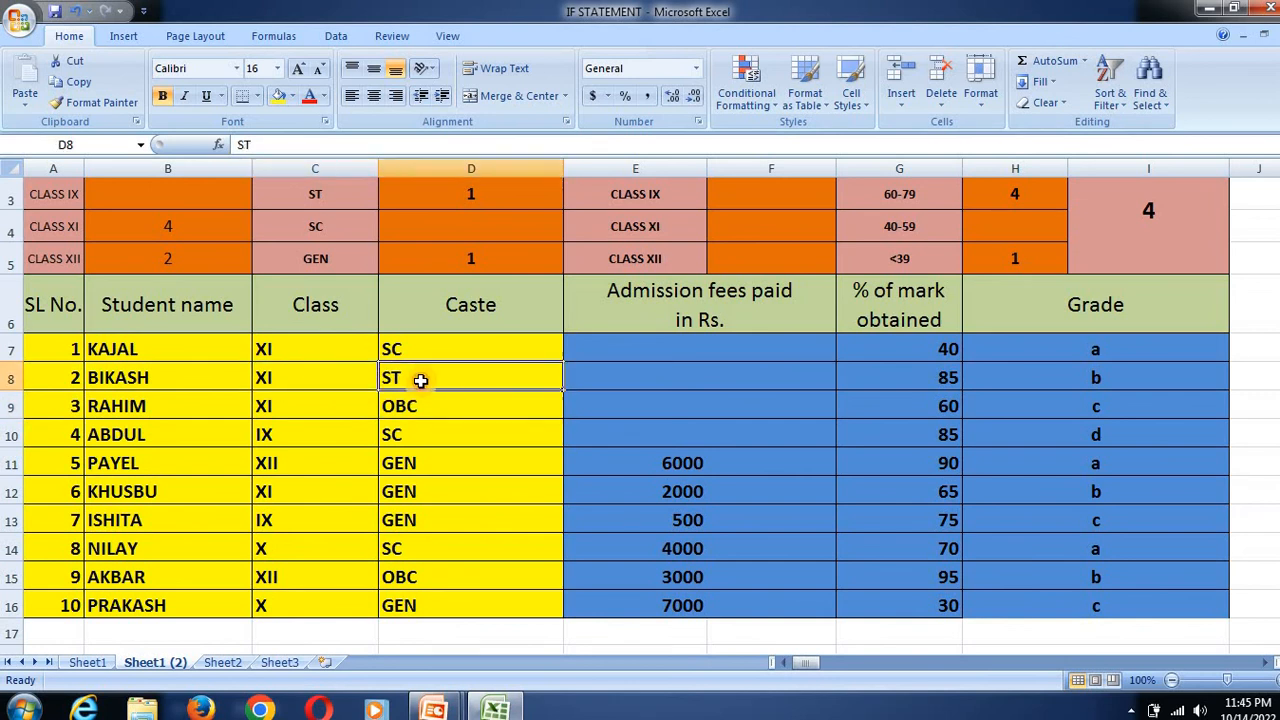
# Change the castes of the first and third students in D7 and D9 to ST to test the COUNTIFS formula
pyautogui.click(403, 354)
pyautogui.write('S')
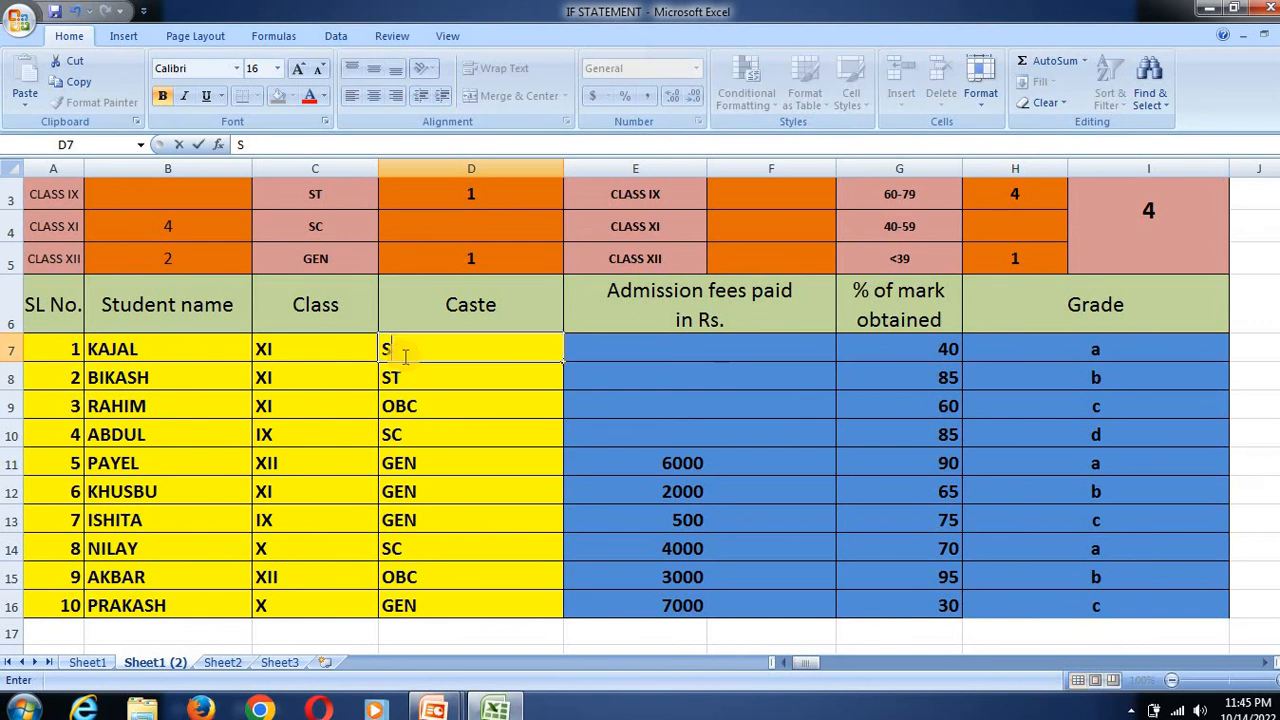
pyautogui.write('T')
pyautogui.press('Return')
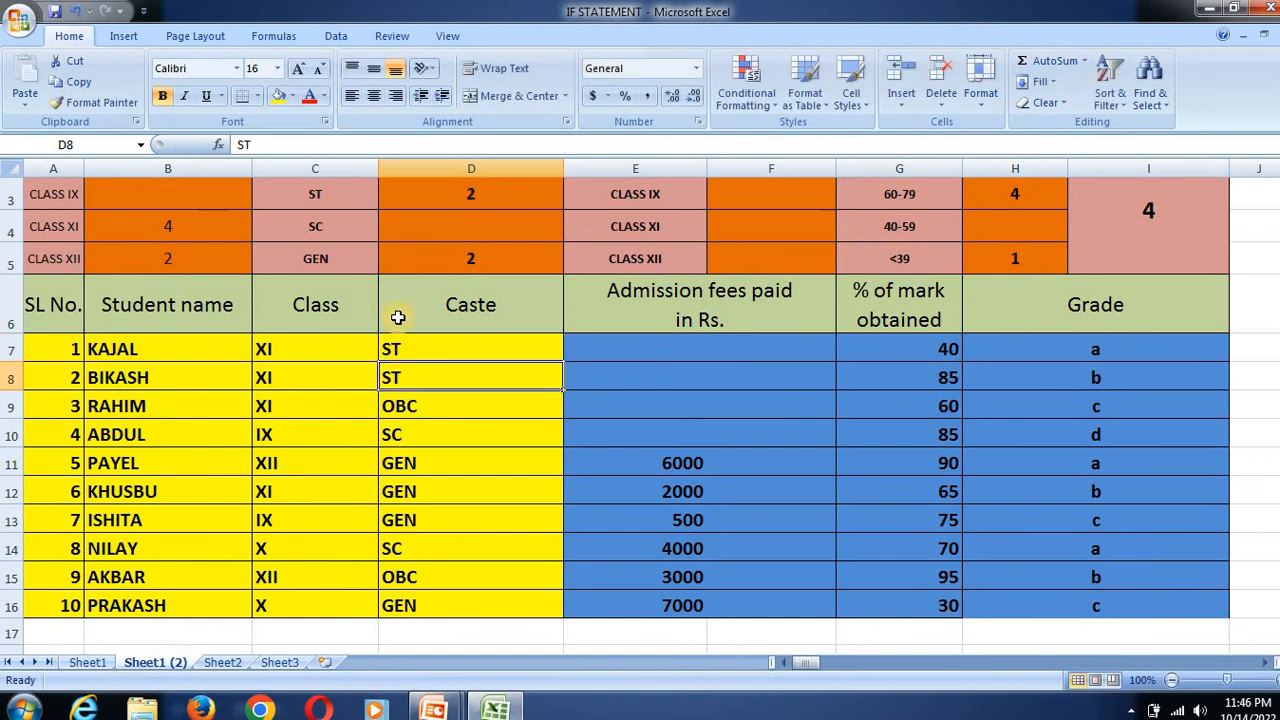
pyautogui.click(437, 263)
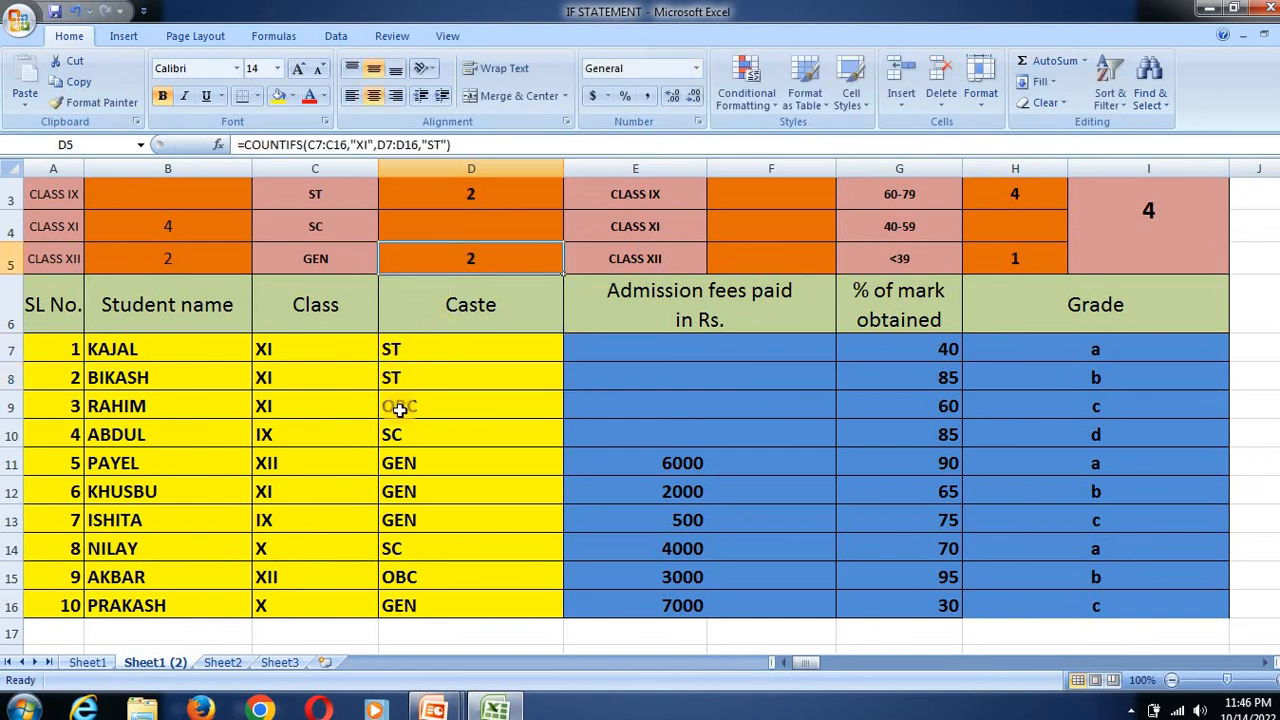
pyautogui.click(450, 408)
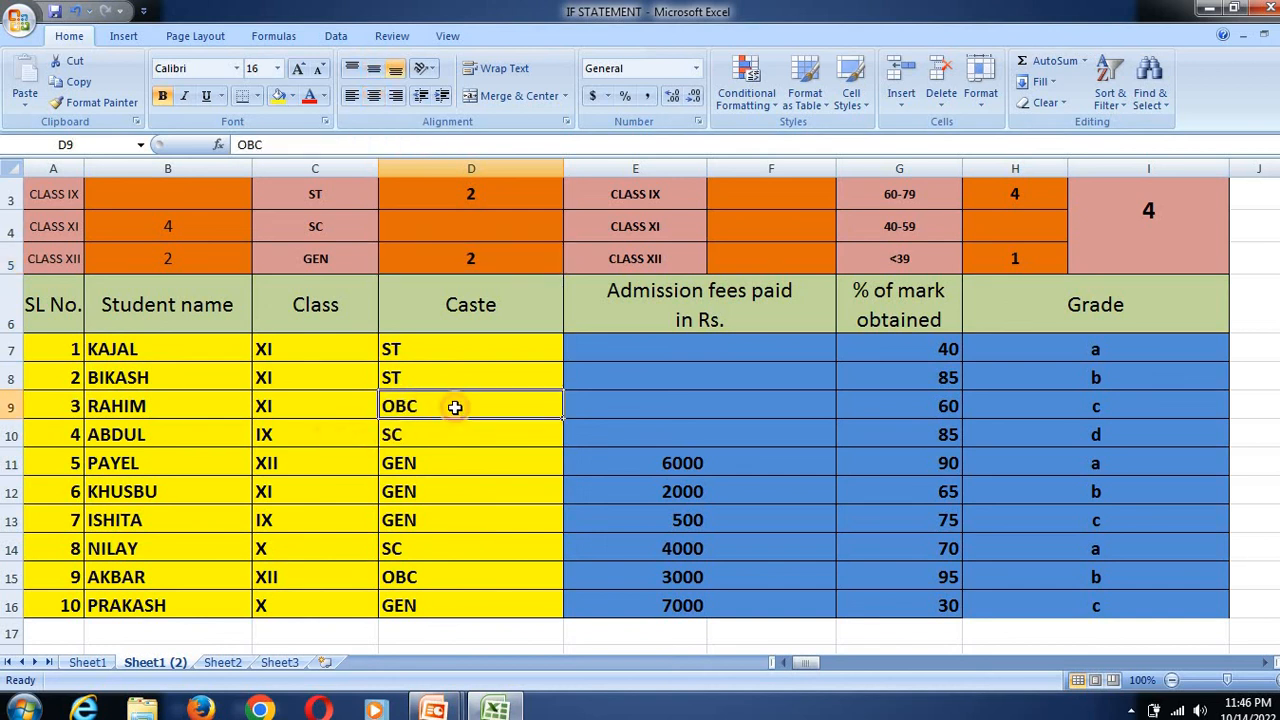
pyautogui.write('ST')
pyautogui.press('Return')
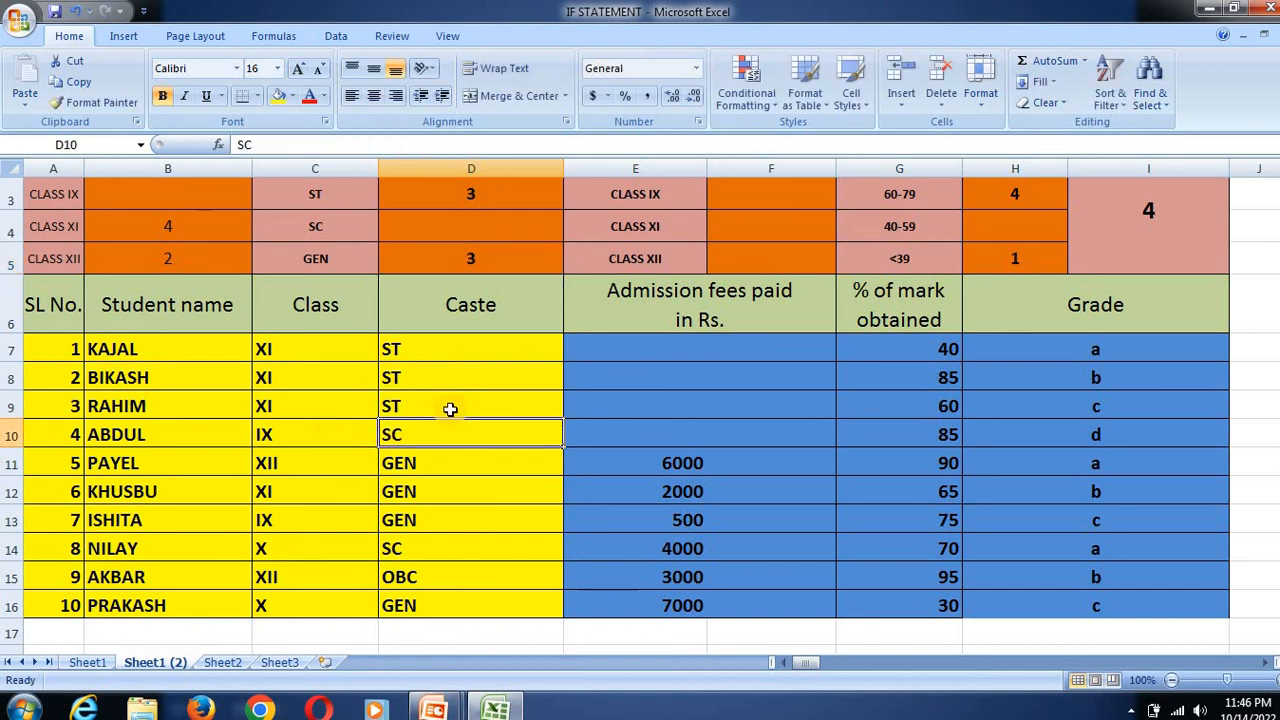
# Compare the class and caste pairs in C7:D9 with the updated class XI ST count
pyautogui.click(331, 406)
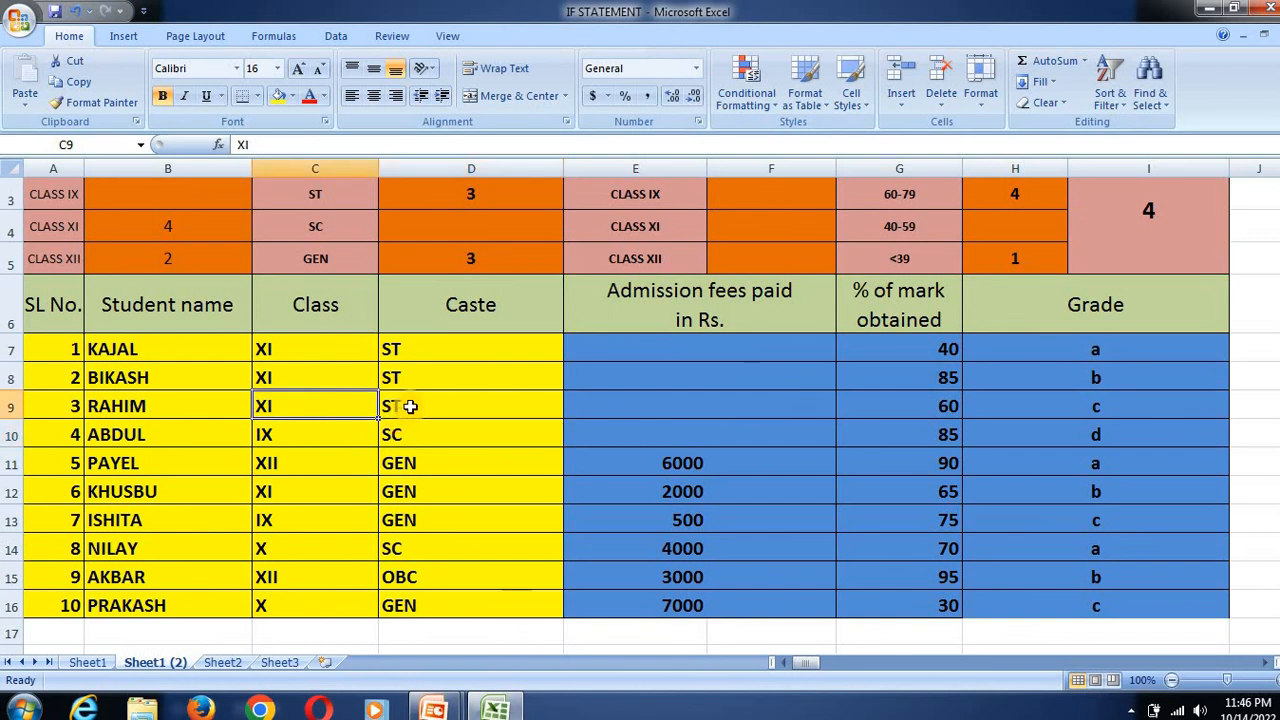
pyautogui.click(414, 406)
pyautogui.click(316, 405)
pyautogui.click(386, 402)
pyautogui.click(349, 377)
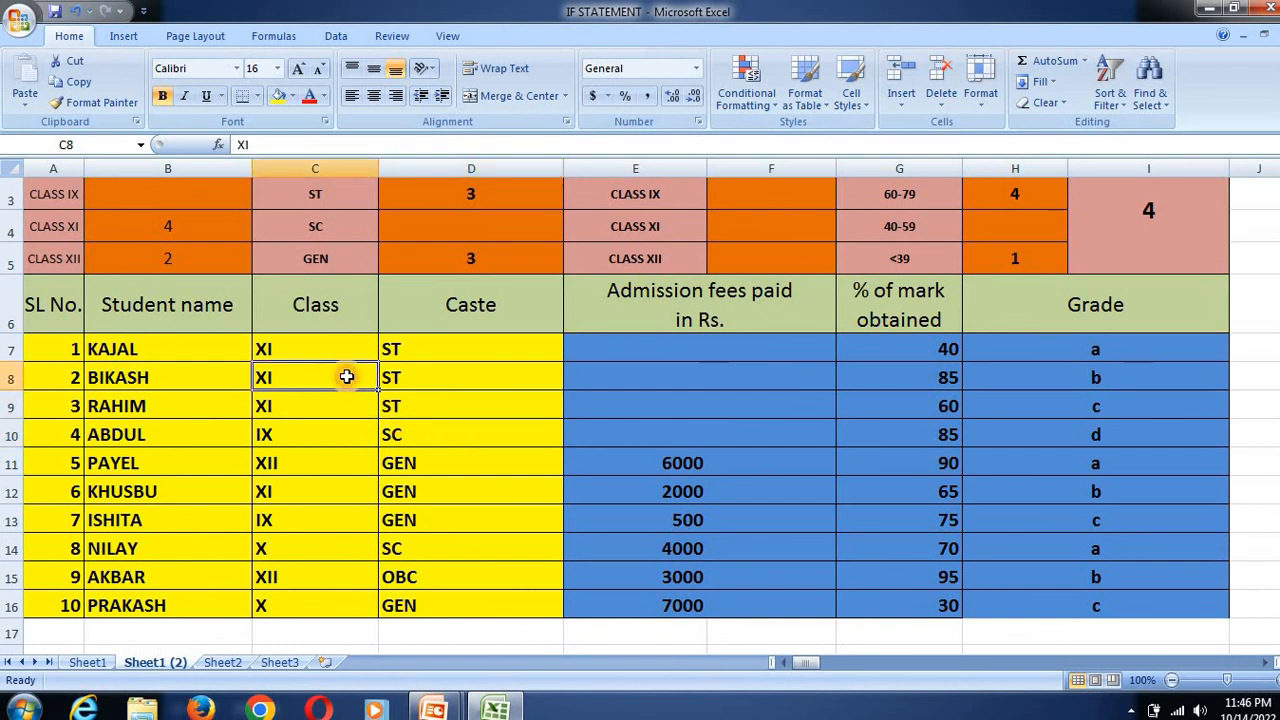
pyautogui.click(354, 352)
pyautogui.click(391, 348)
pyautogui.click(346, 349)
pyautogui.click(391, 370)
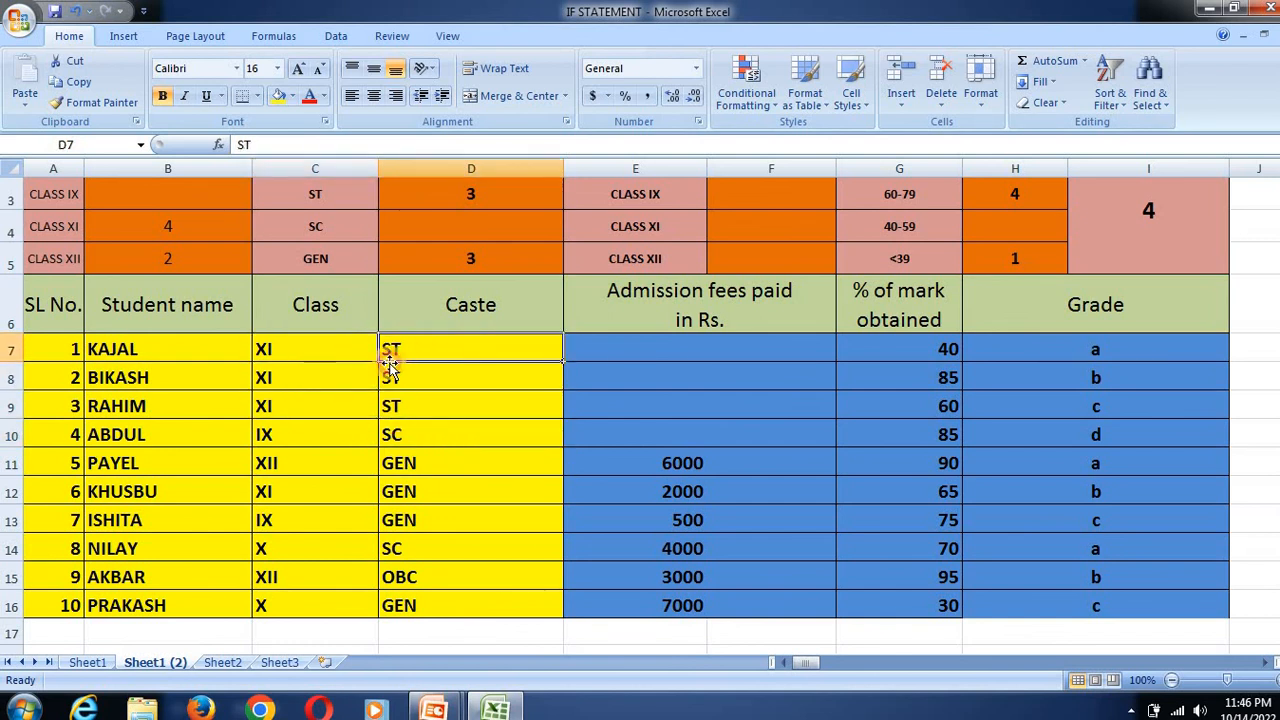
pyautogui.click(372, 375)
# Review the COUNTIFS formula in D5, examining its first range and criterion, and leave the formula unchanged
pyautogui.click(476, 256)
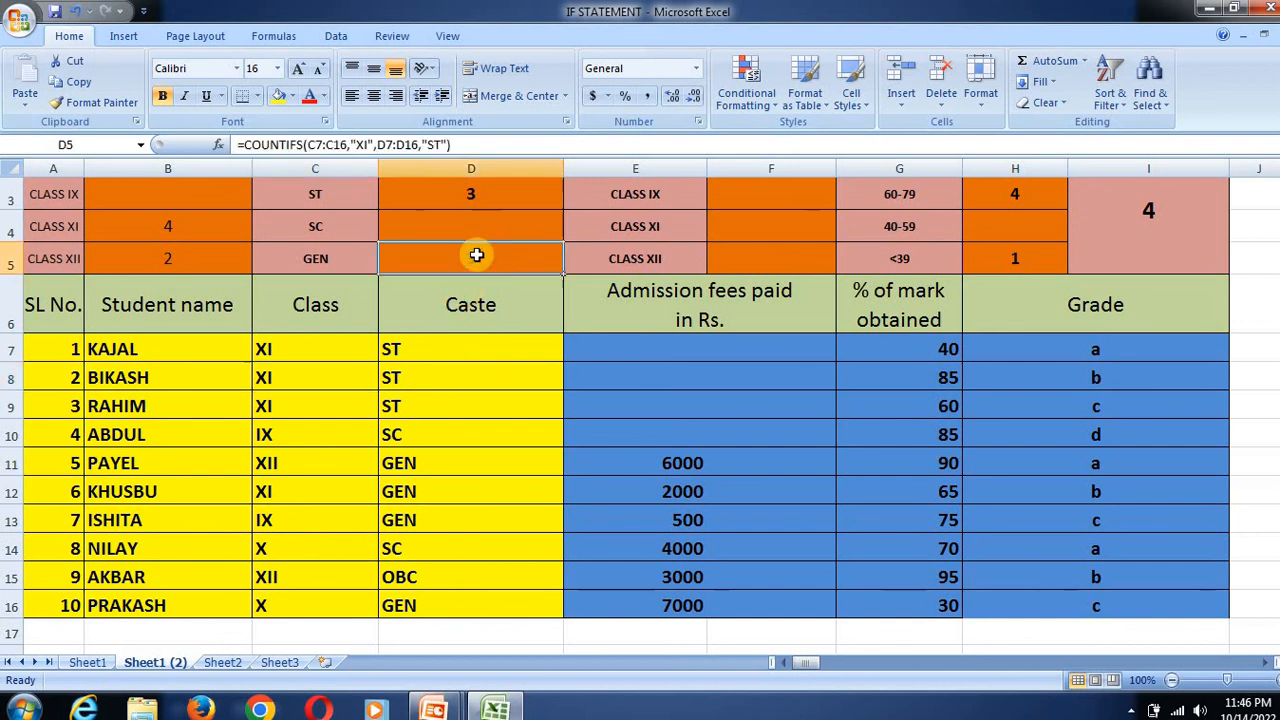
pyautogui.doubleClick(479, 258)
pyautogui.moveTo(422, 258); pyautogui.dragTo(497, 266)
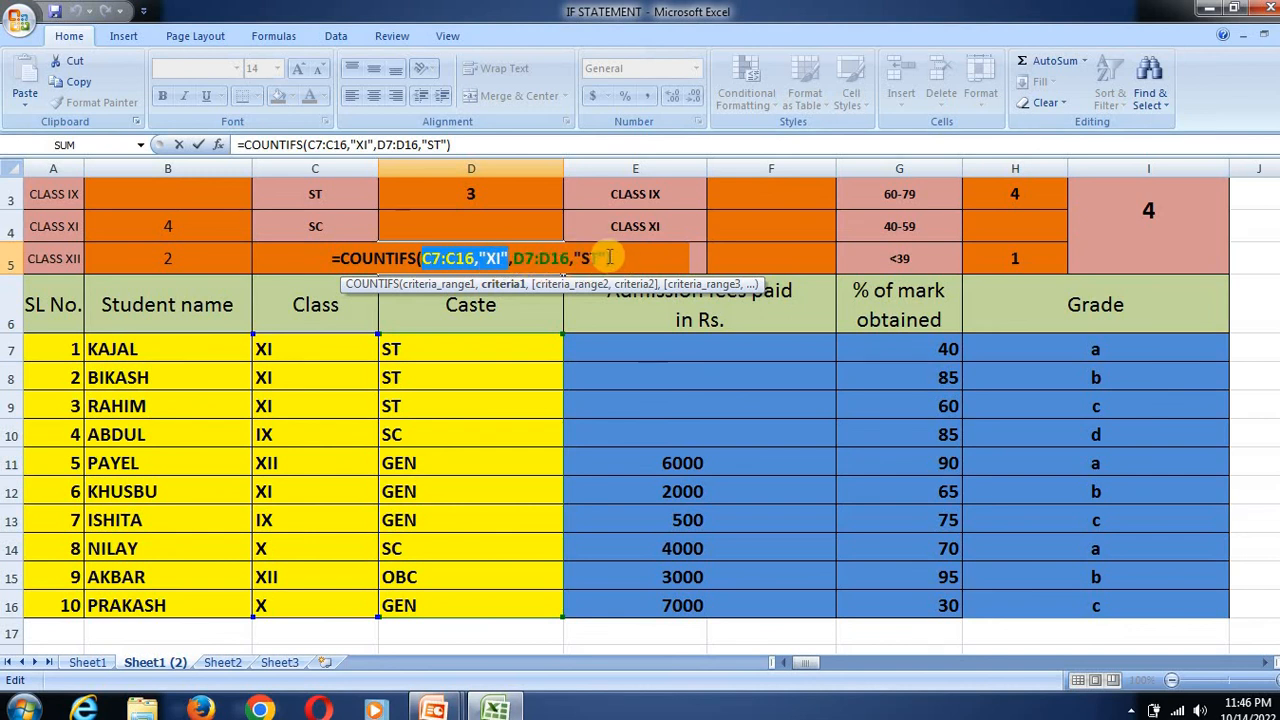
pyautogui.press('Return')
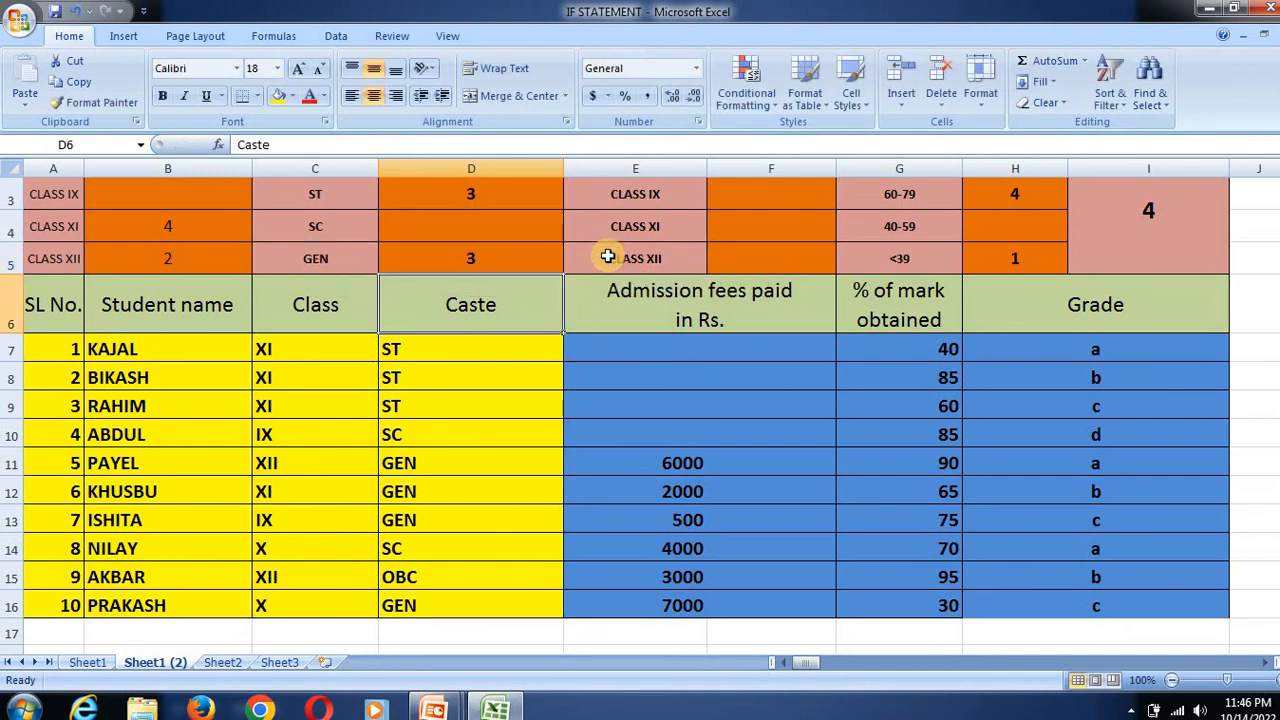